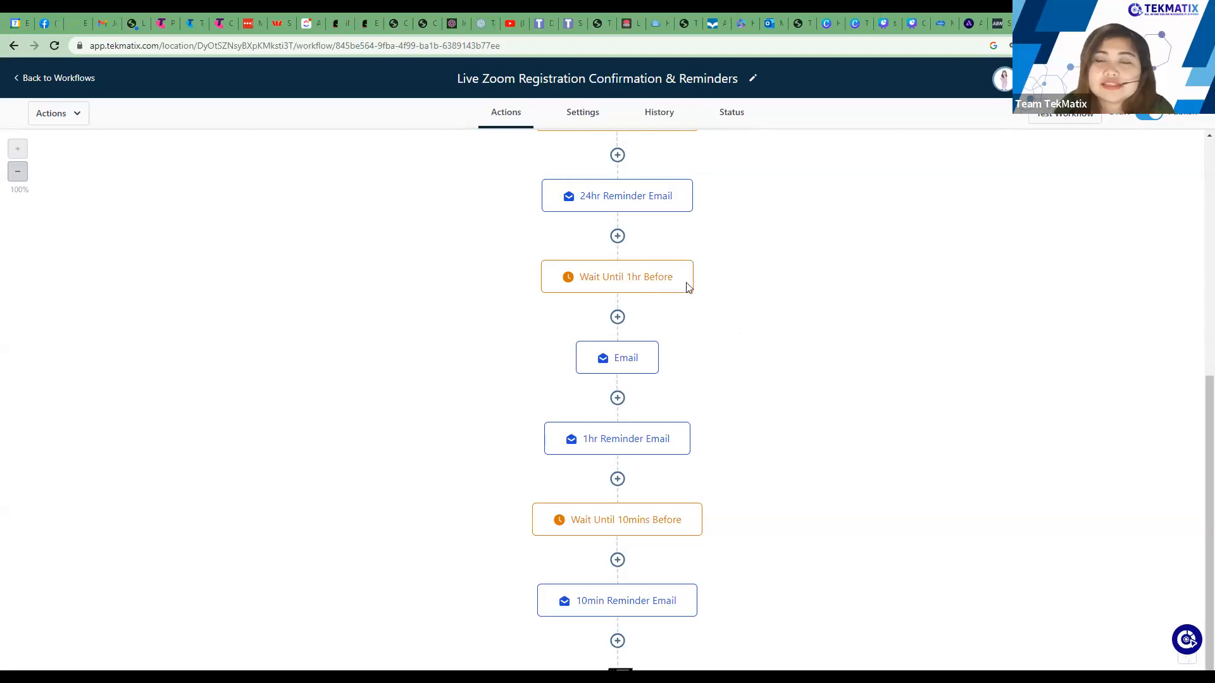
# - Examine the Set Webinar Event Start Date & Time action and the sequence of waits and reminder emails after it
pyautogui.scroll(1, 640, 282)
pyautogui.scroll(7, 648, 283)
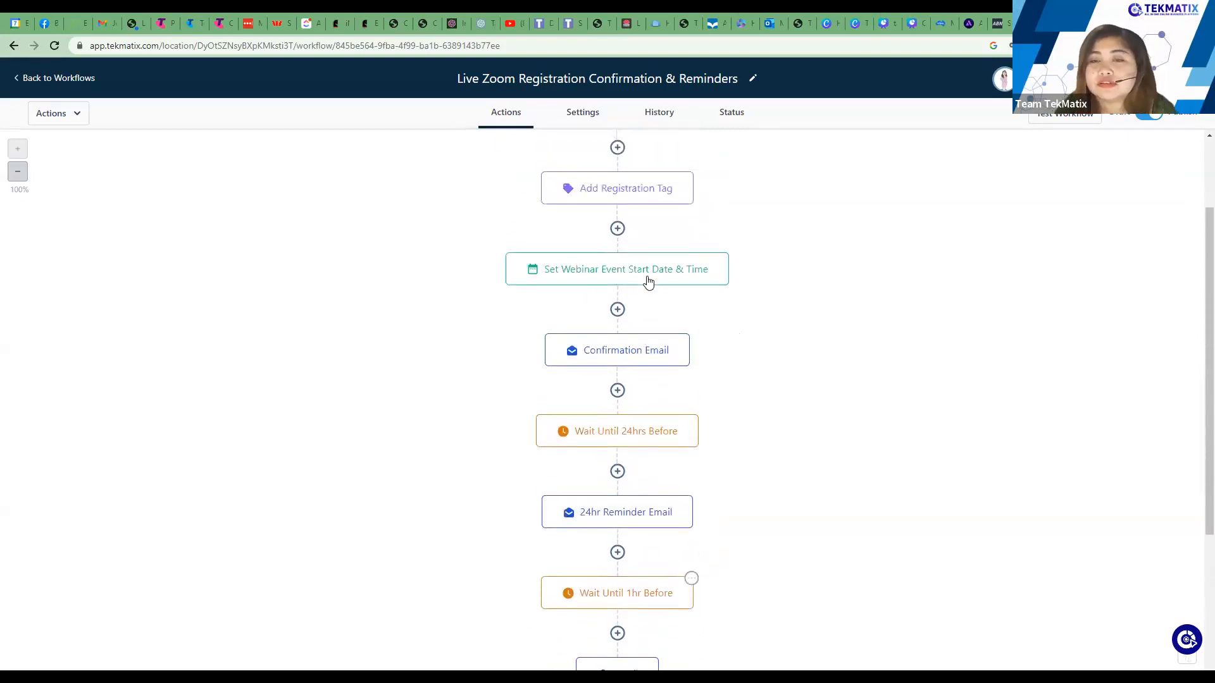
pyautogui.click(644, 331)
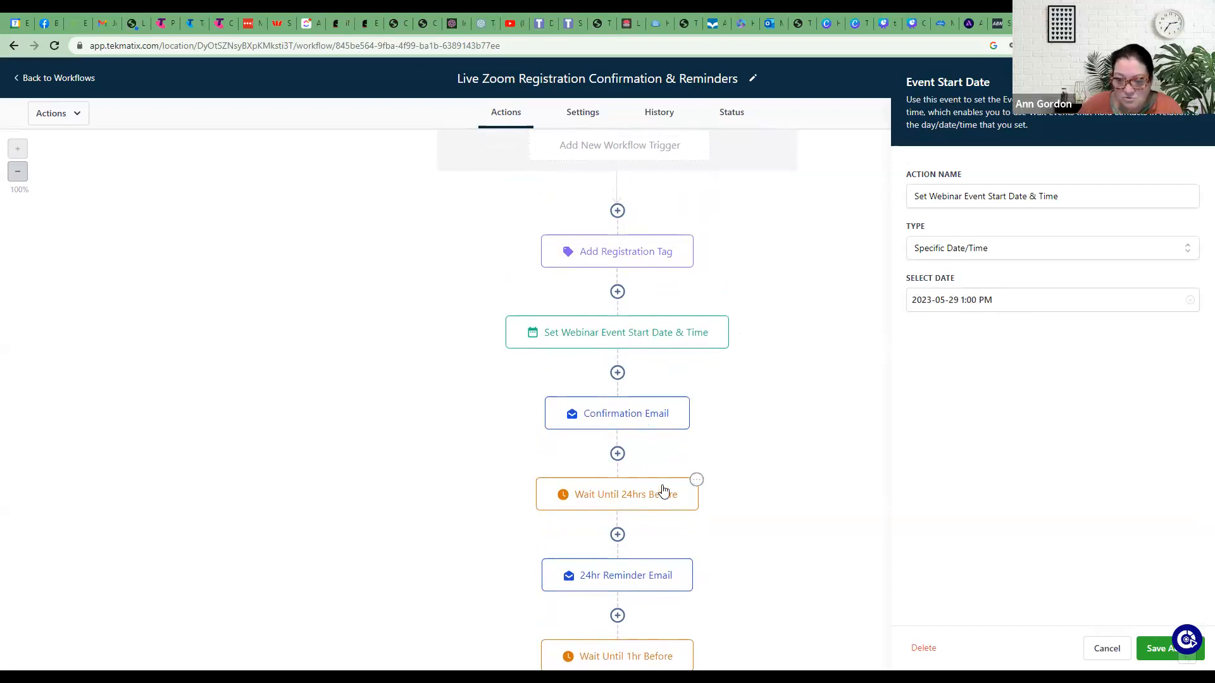
pyautogui.scroll(-2, 730, 321)
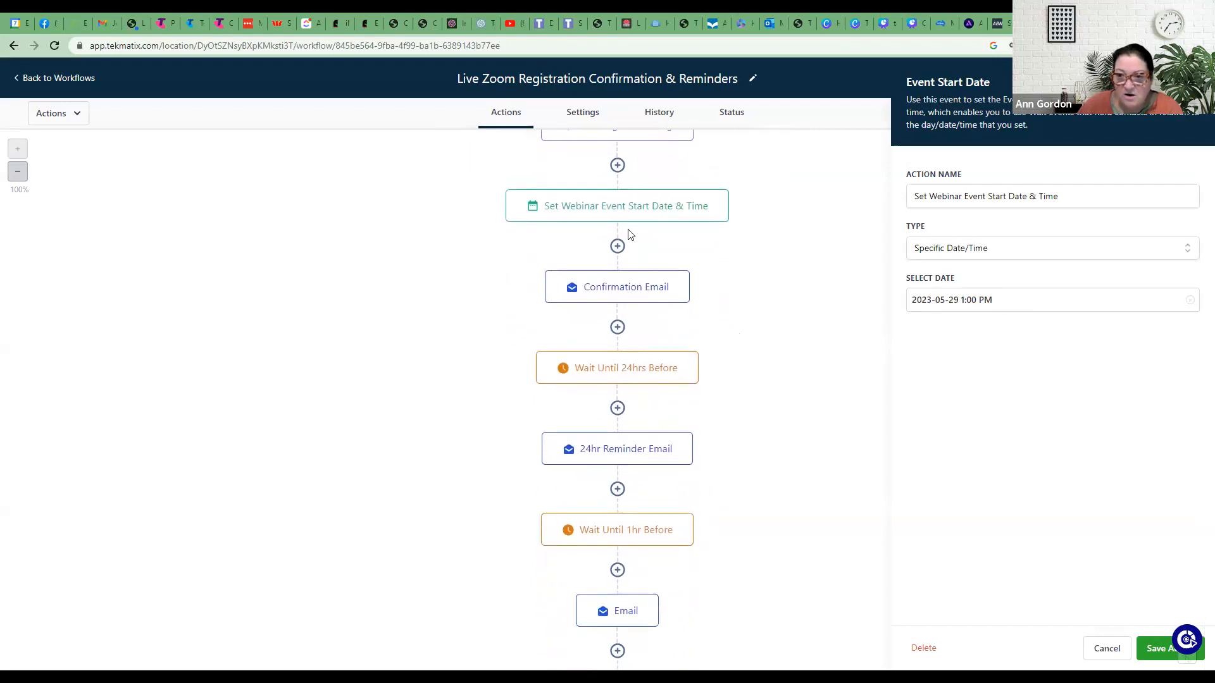
pyautogui.scroll(1, 696, 202)
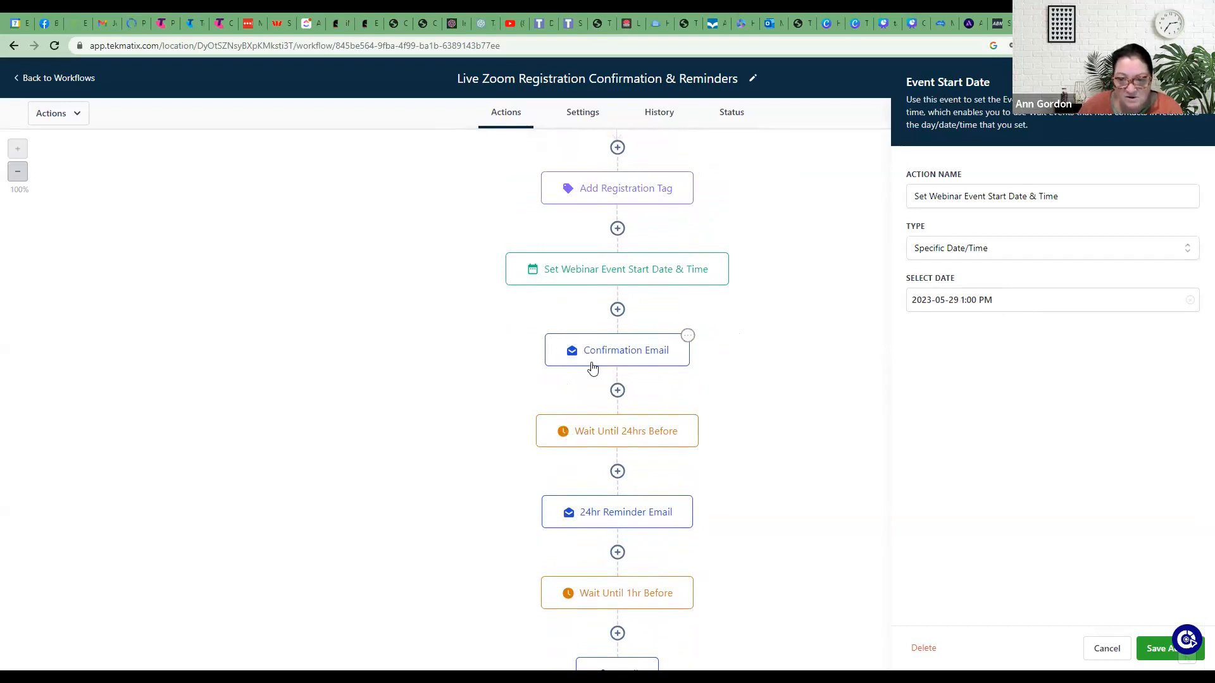
pyautogui.scroll(-1, 729, 378)
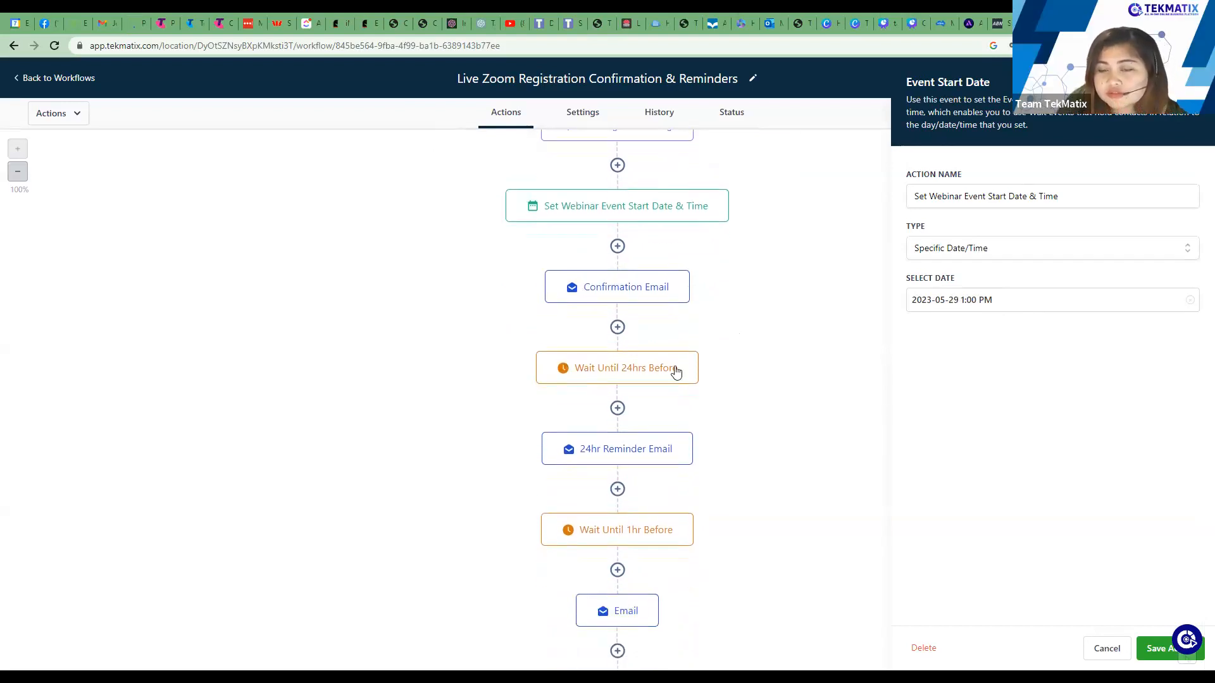
pyautogui.scroll(-1, 635, 373)
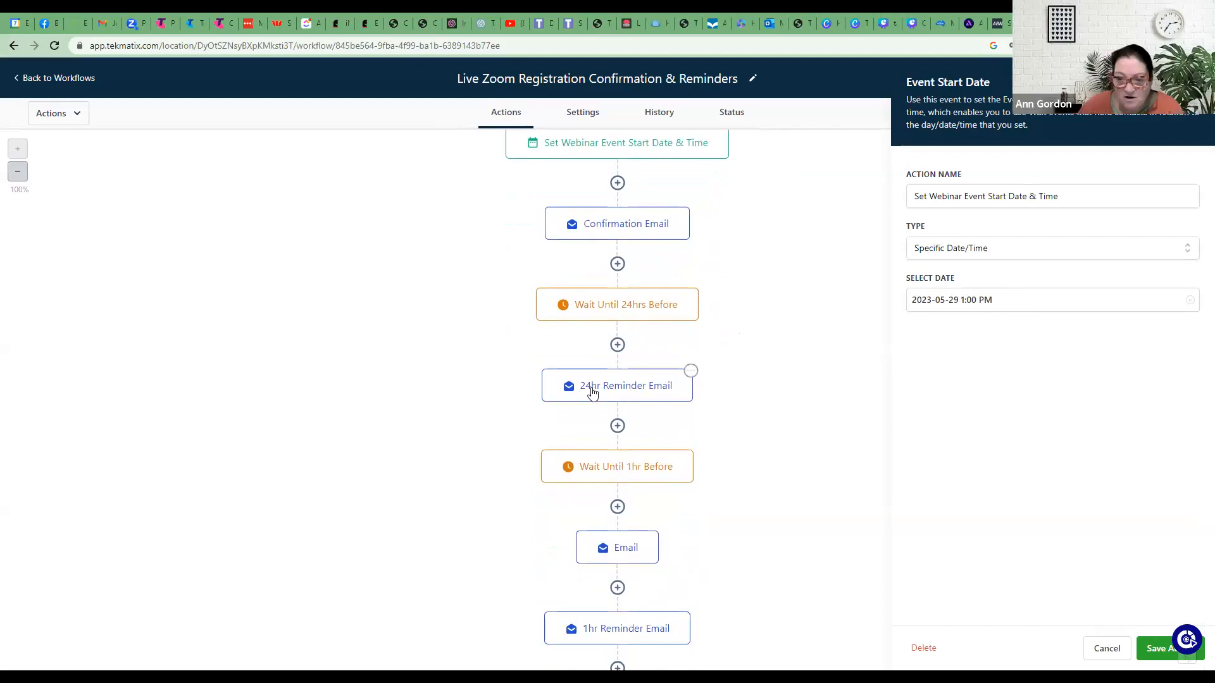
pyautogui.scroll(-2, 754, 391)
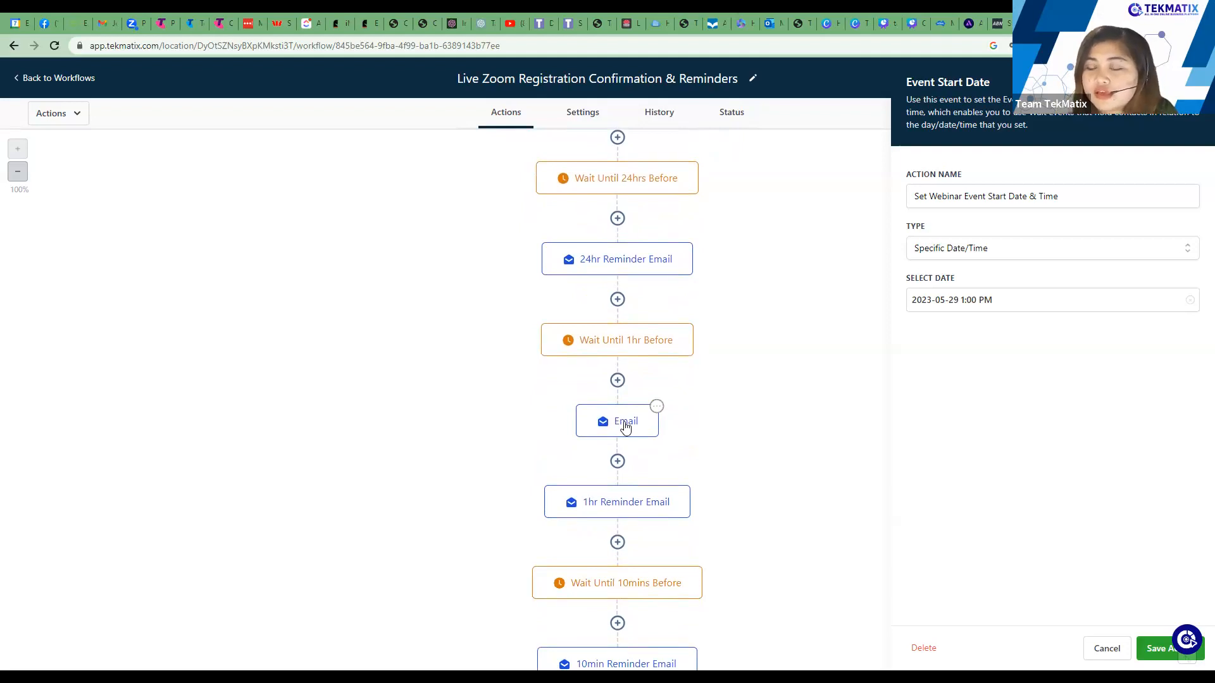
# - Check the unnamed Email action's training postponement message, then delete only that action from between Wait Until 1hr Before and 1hr Reminder Email
pyautogui.click(626, 425)
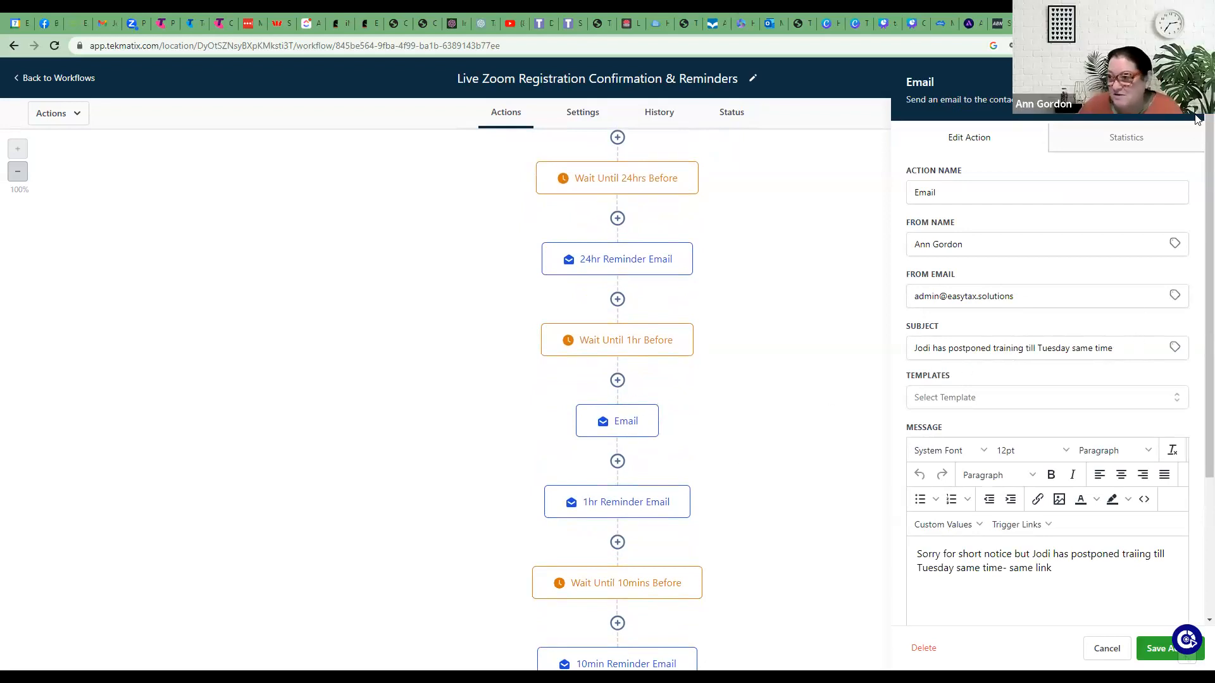
pyautogui.click(1185, 82)
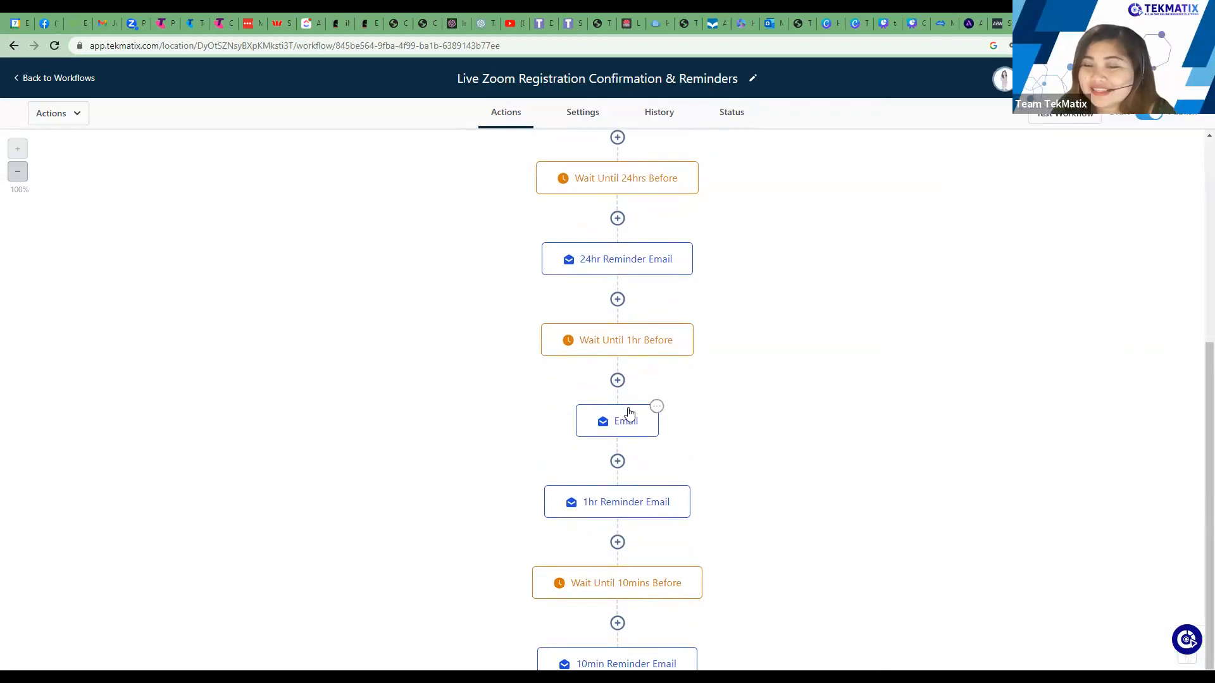
pyautogui.click(658, 409)
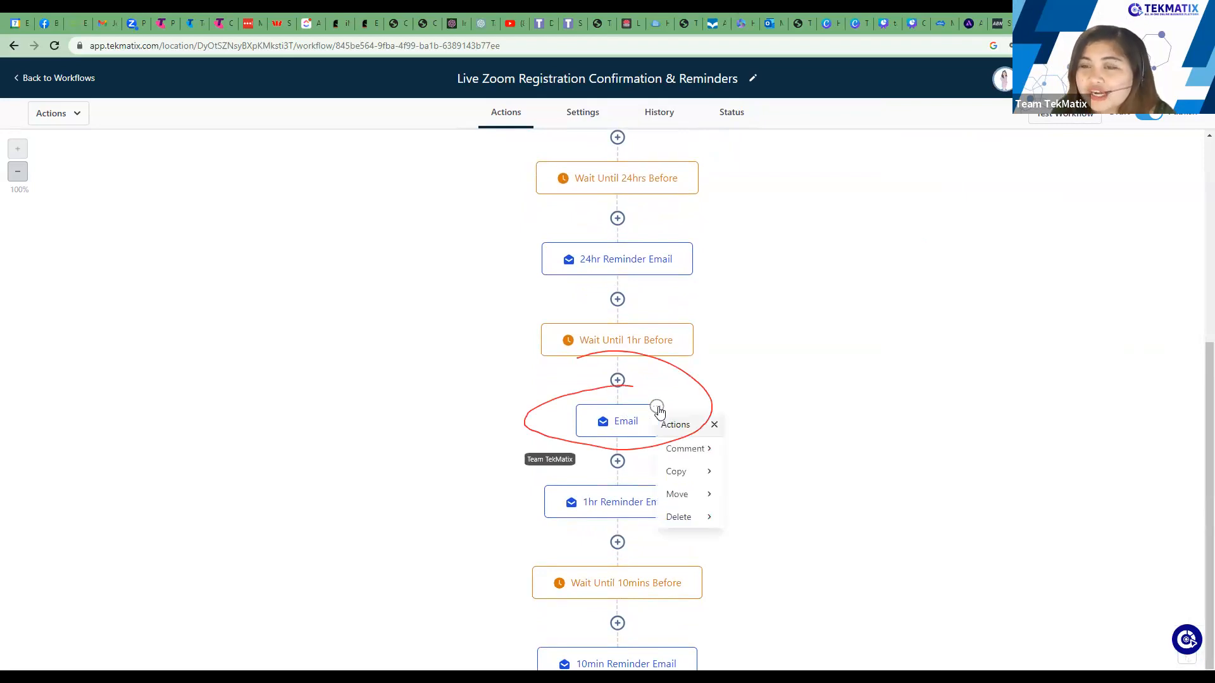
pyautogui.click(689, 517)
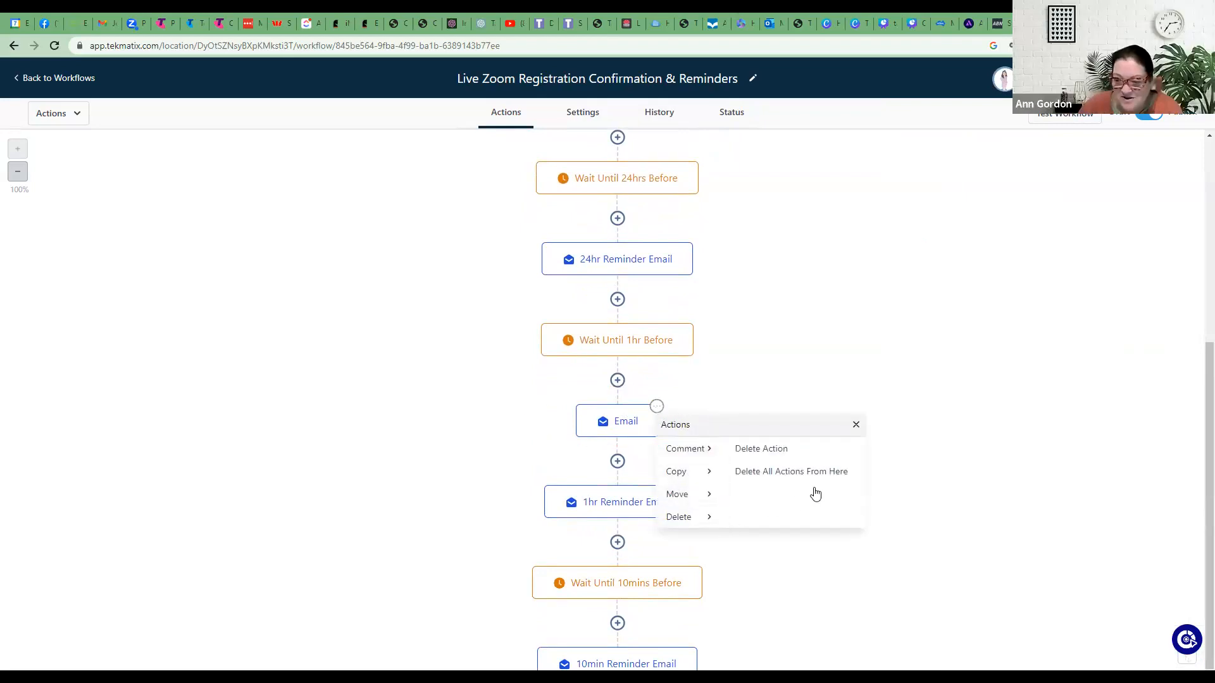
pyautogui.click(787, 451)
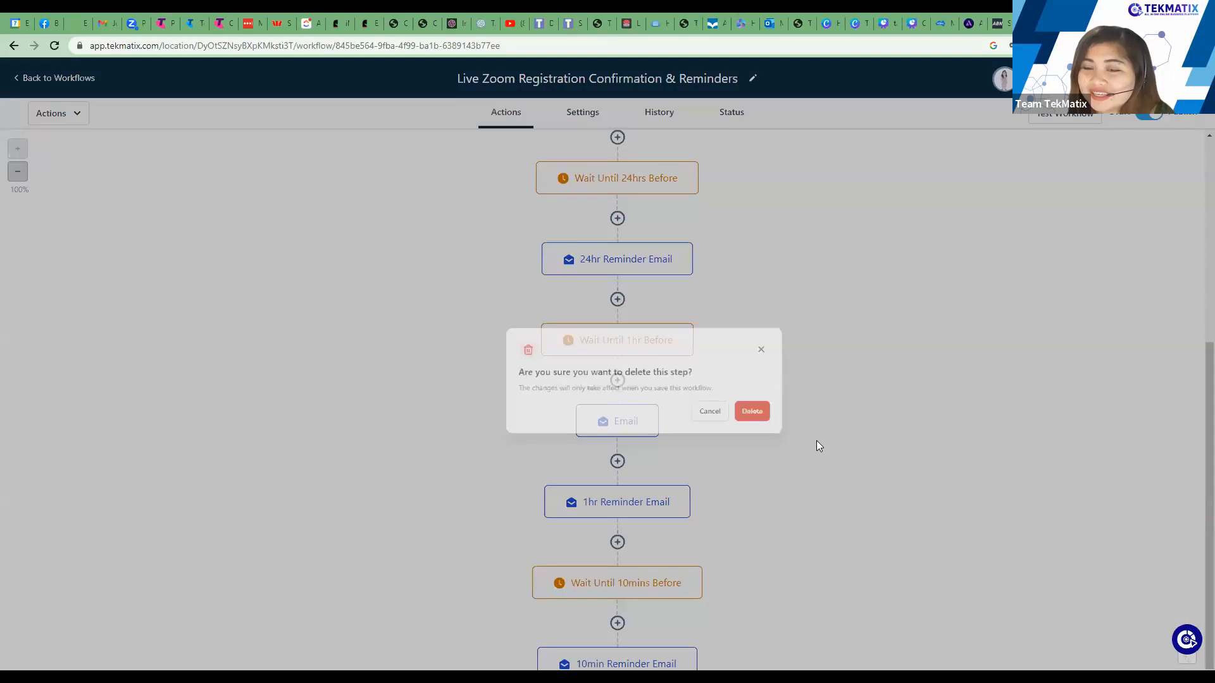
pyautogui.click(751, 412)
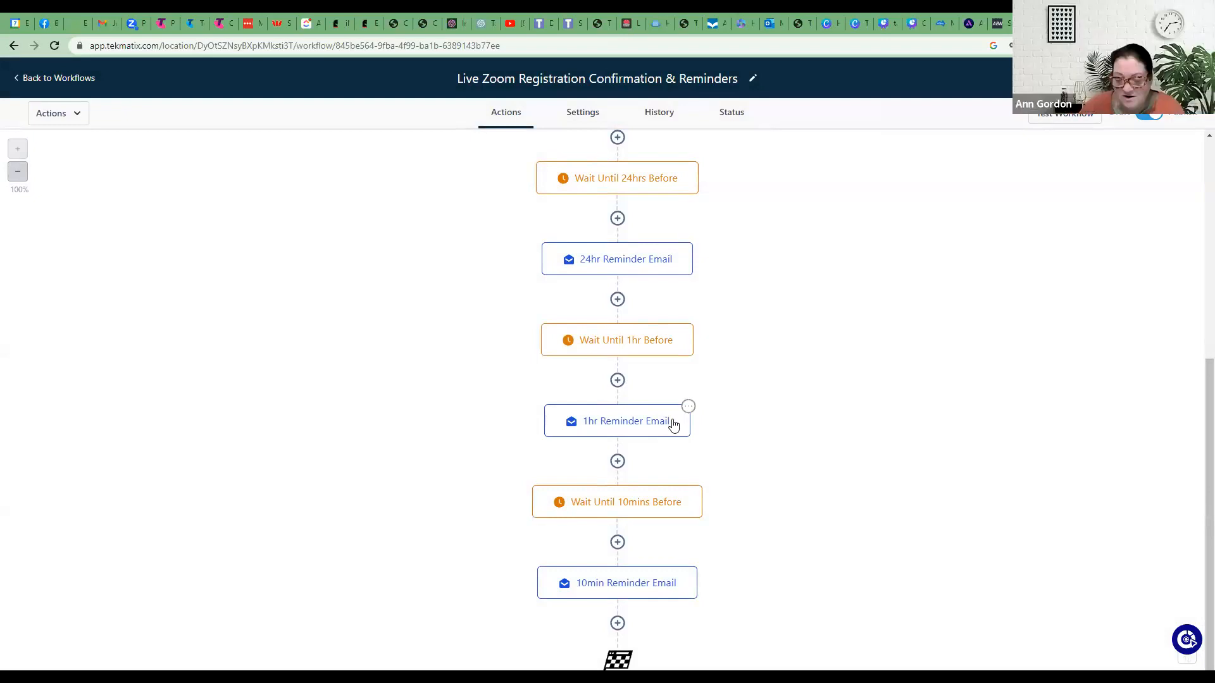
# - Check the 1hr Reminder Email, then set the Wait Until 1hr Before action to 1 hour before the event and save the action
pyautogui.click(674, 424)
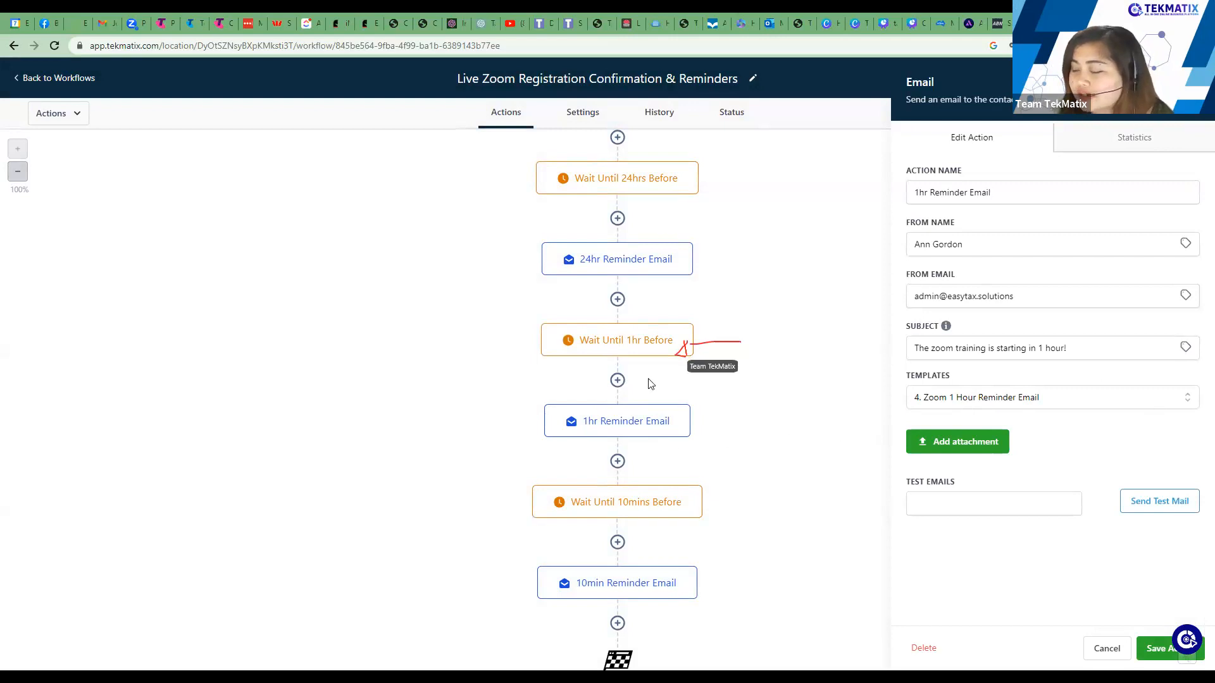
pyautogui.click(619, 342)
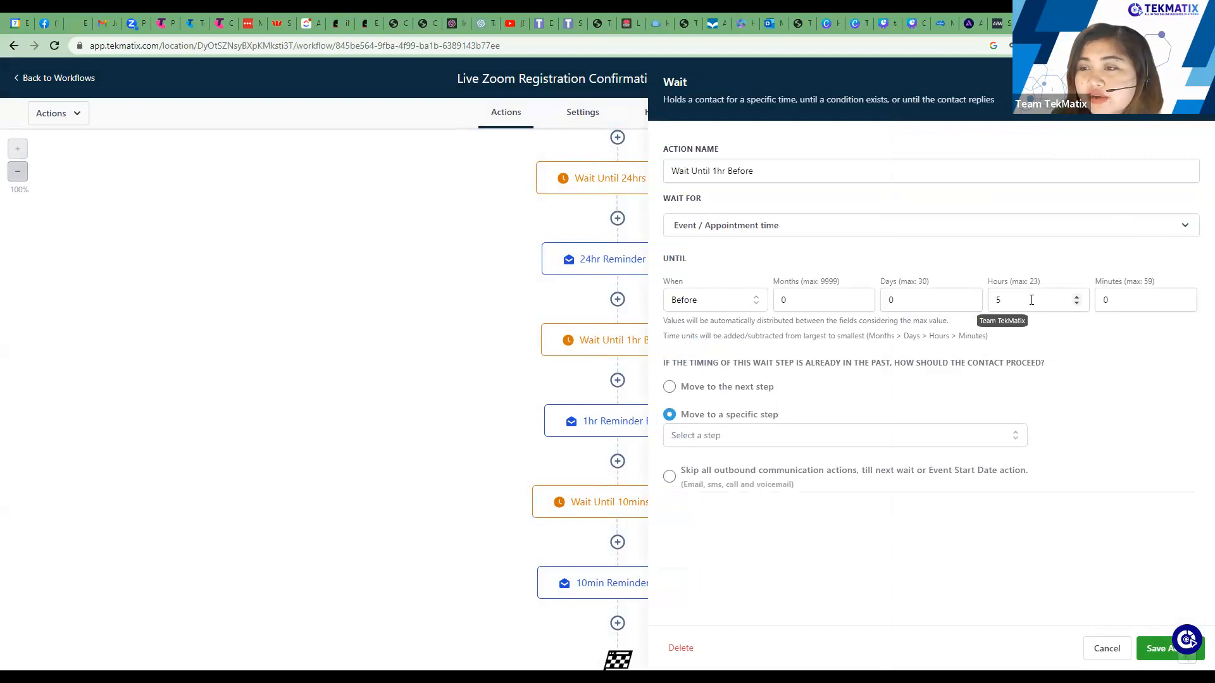
pyautogui.click(1077, 303)
pyautogui.click(1077, 304)
pyautogui.click(1077, 304)
pyautogui.click(1077, 304)
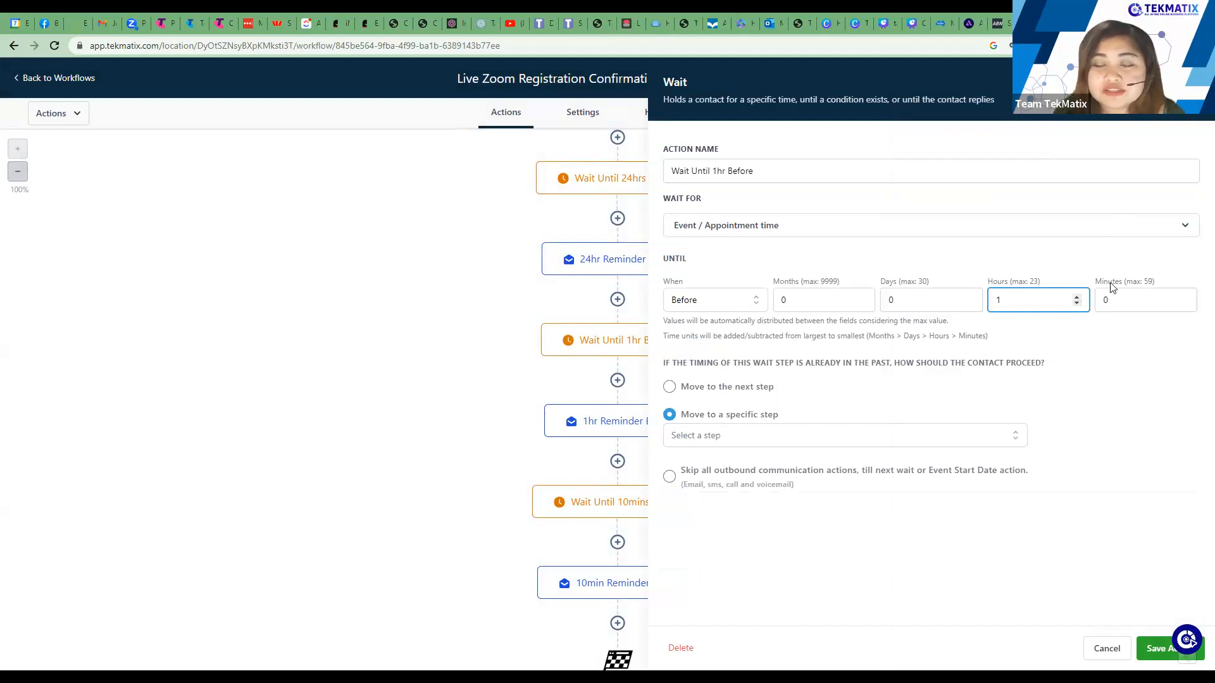
pyautogui.click(1161, 648)
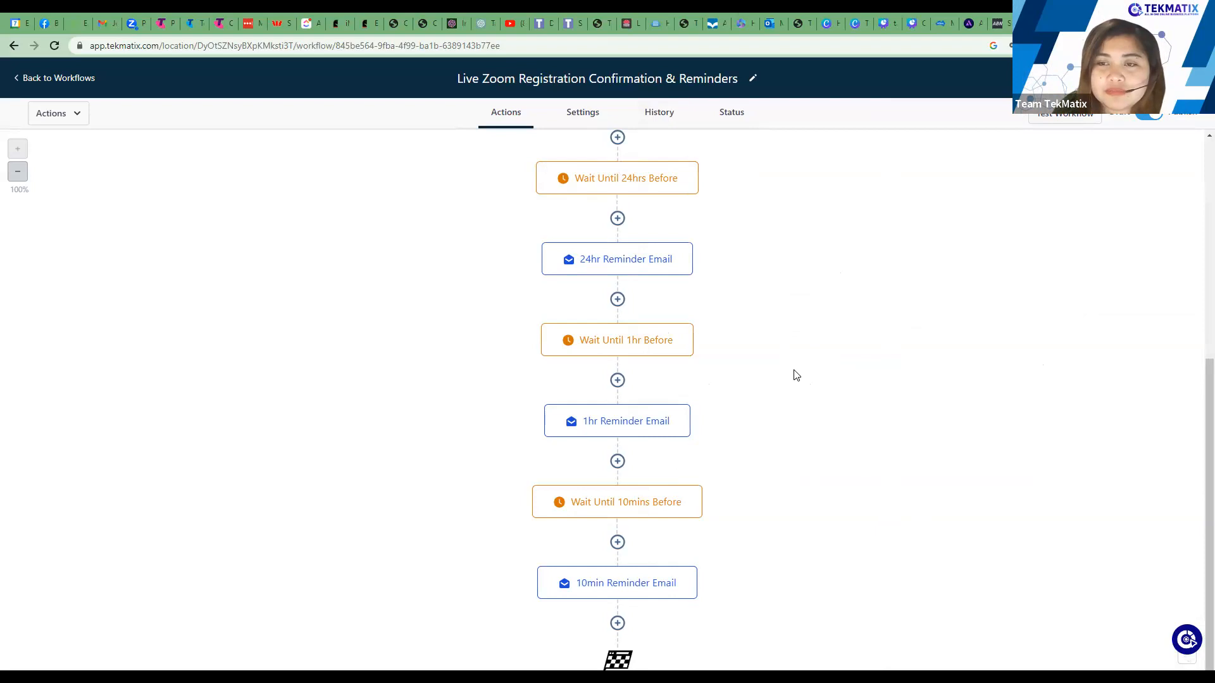
# - Leave the Live Zoom Registration workflow for the workflow list, discarding its unsaved changes
pyautogui.scroll(6, 796, 375)
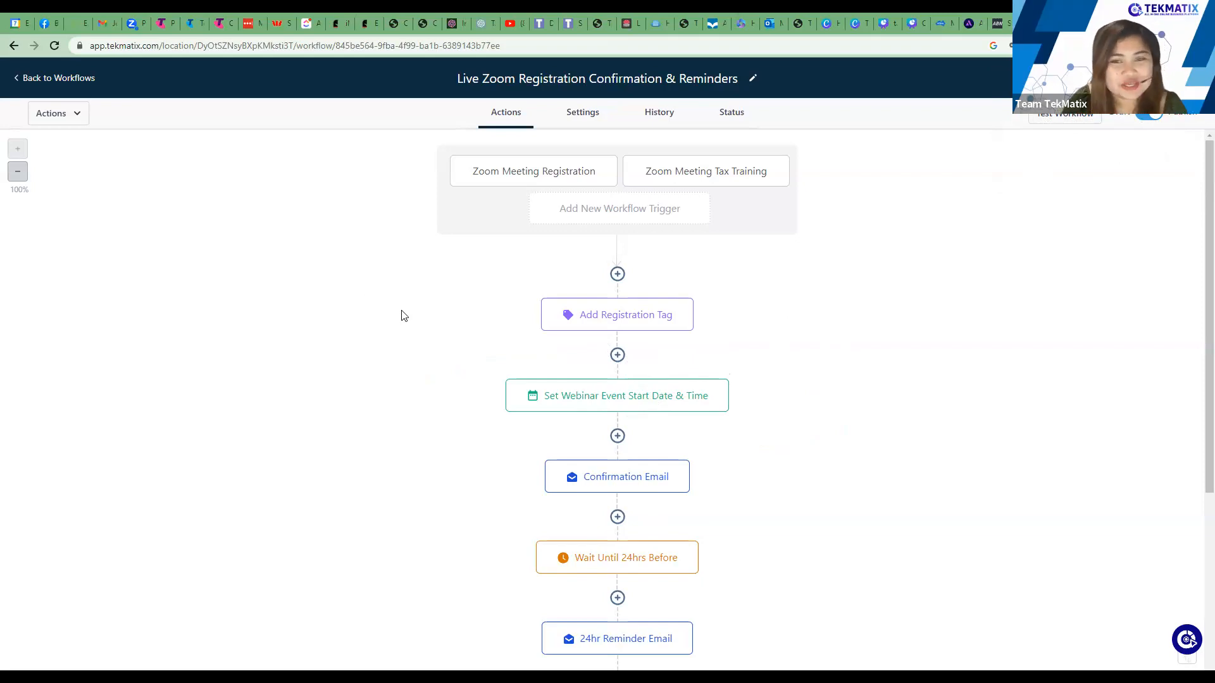
pyautogui.click(24, 81)
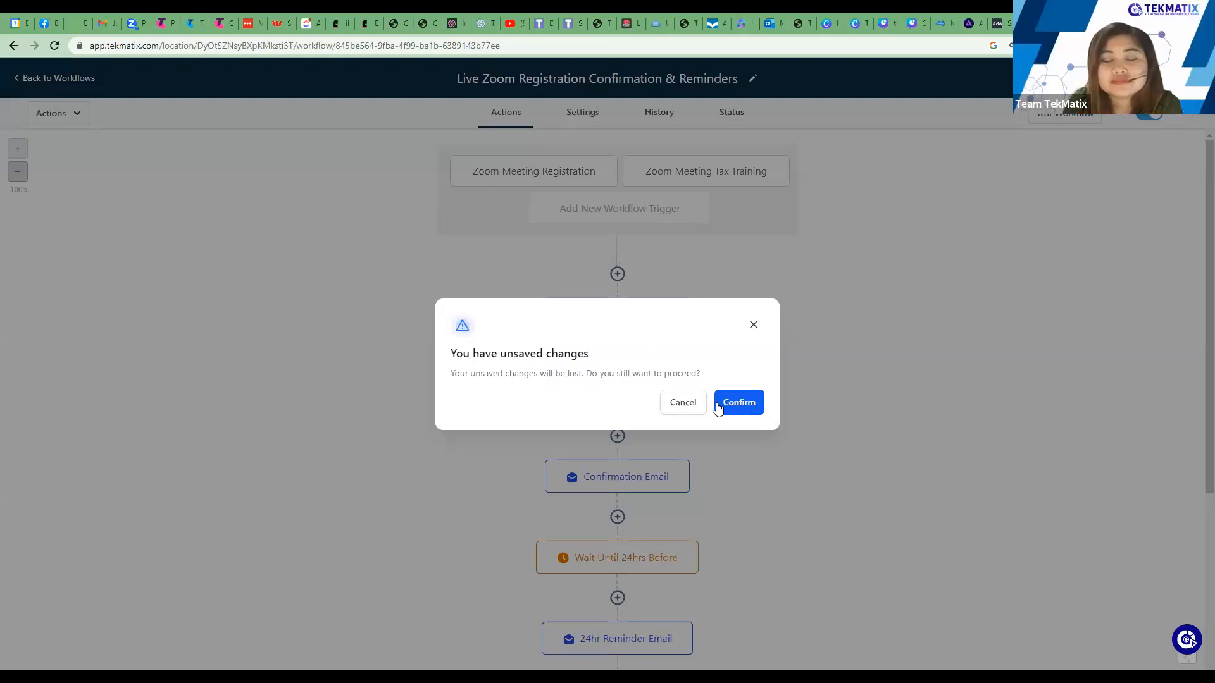
pyautogui.click(747, 403)
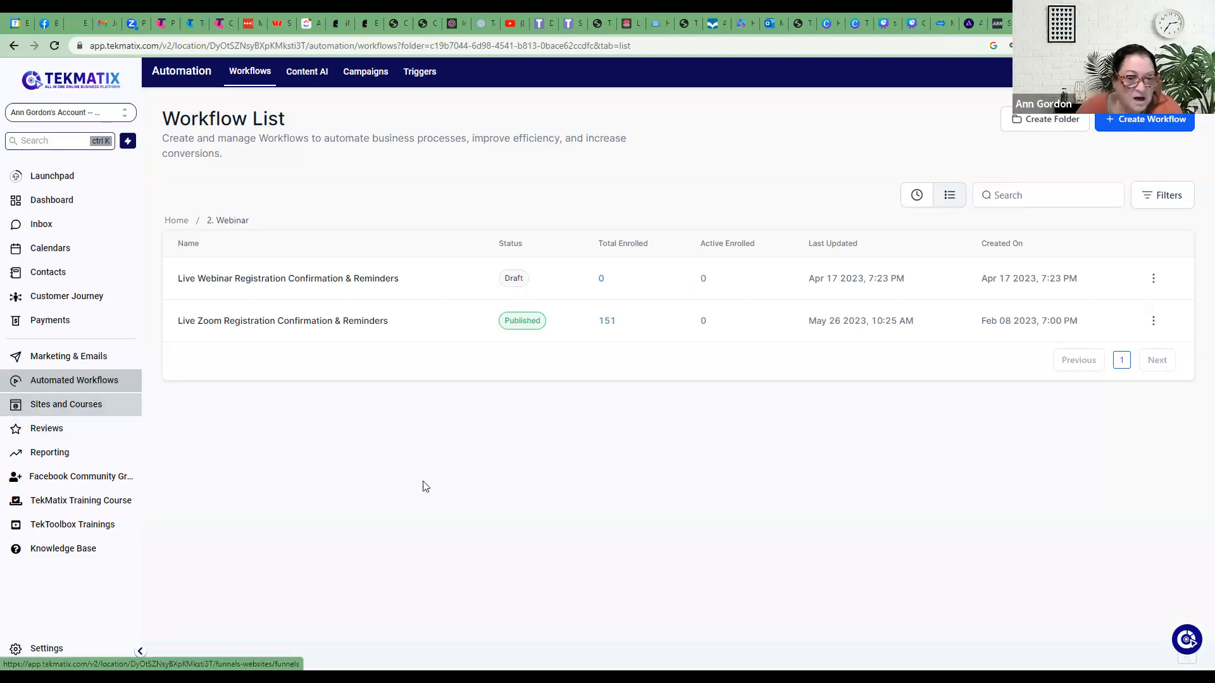
# - Open the account's websites in the Recent view and review their statuses and last-updated dates
pyautogui.click(91, 407)
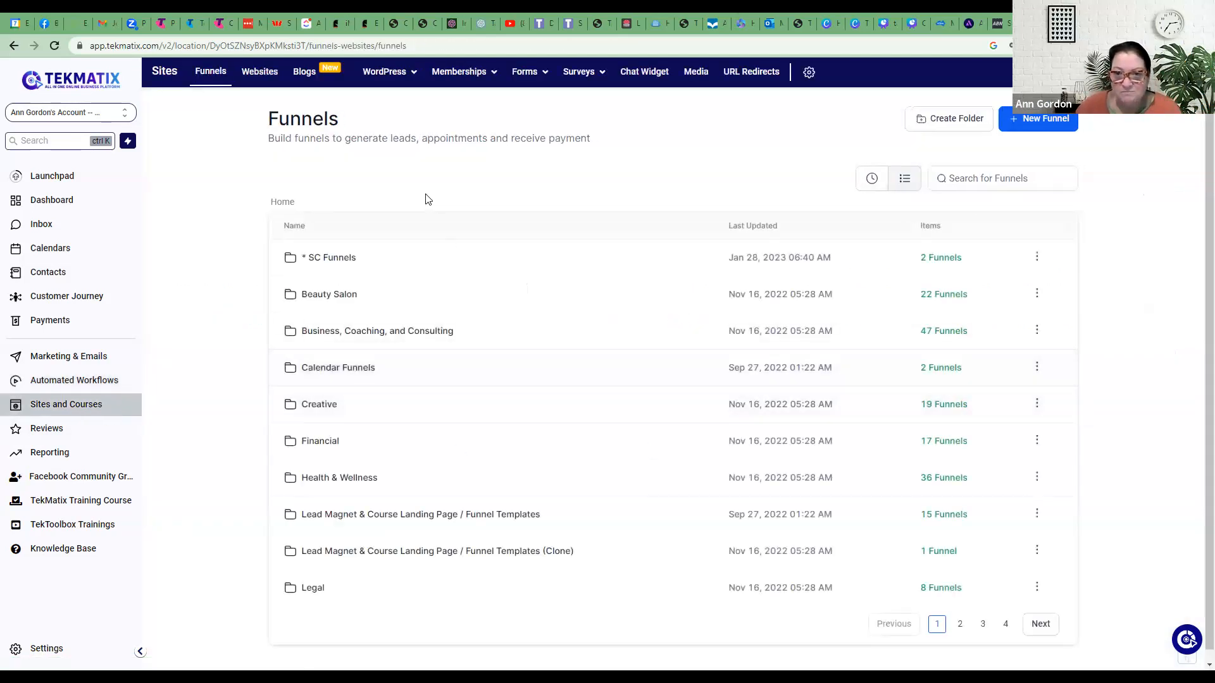
pyautogui.click(259, 73)
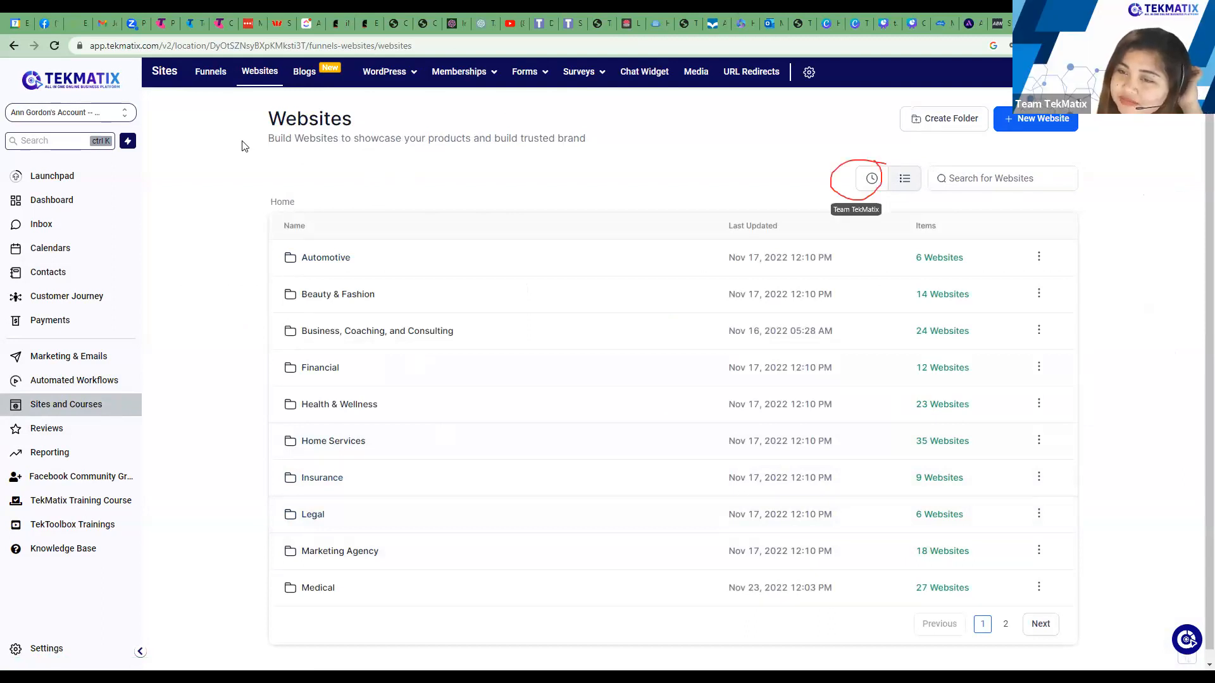
pyautogui.click(870, 179)
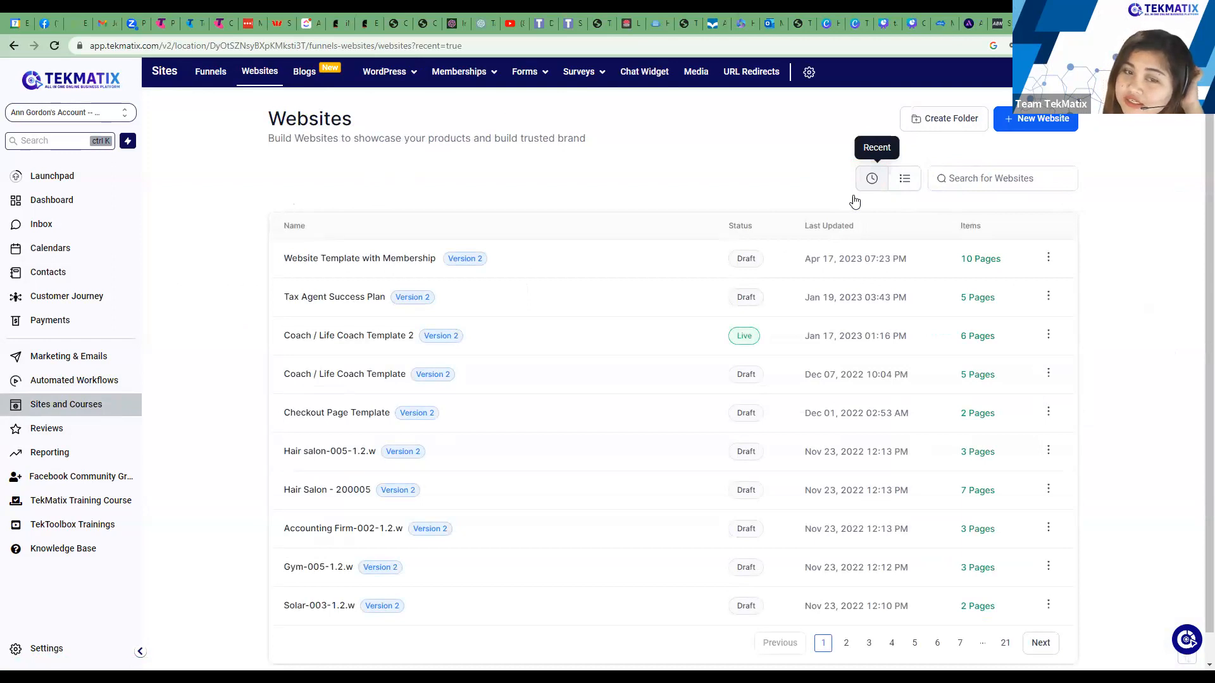
pyautogui.scroll(-1, 708, 282)
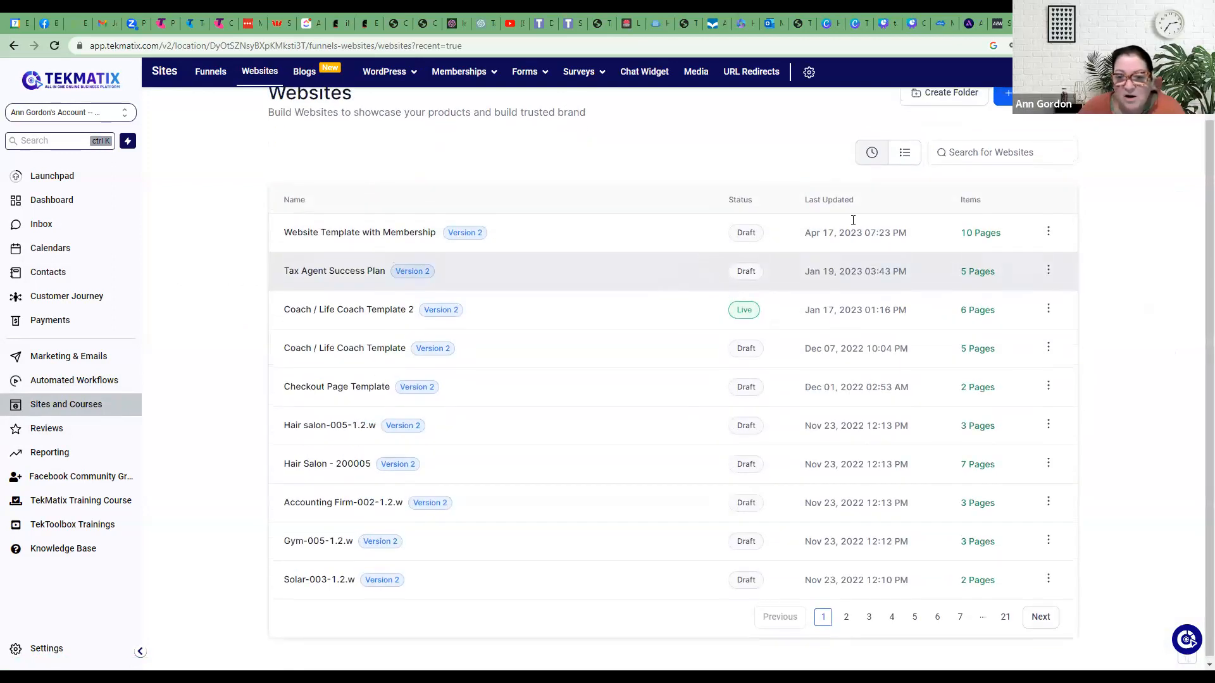
pyautogui.scroll(1, 791, 209)
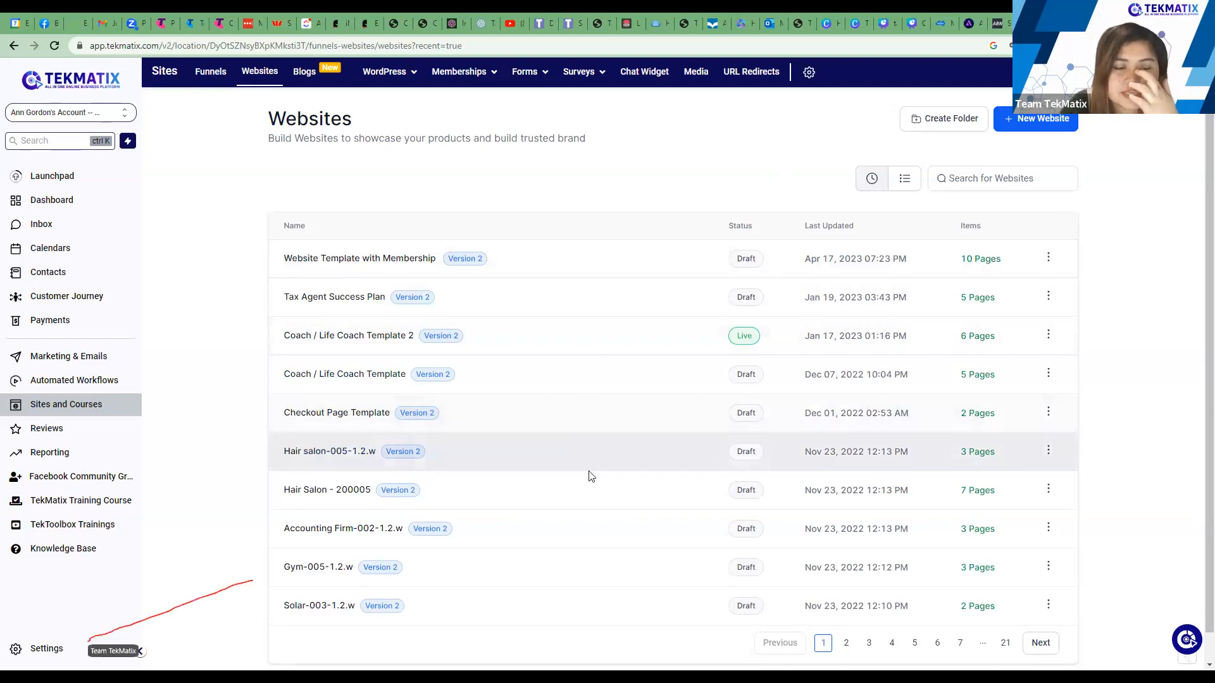
# - Open the account's domain settings and inspect the edit options of taxagentsuccessplan.com.au without changing them
pyautogui.click(53, 650)
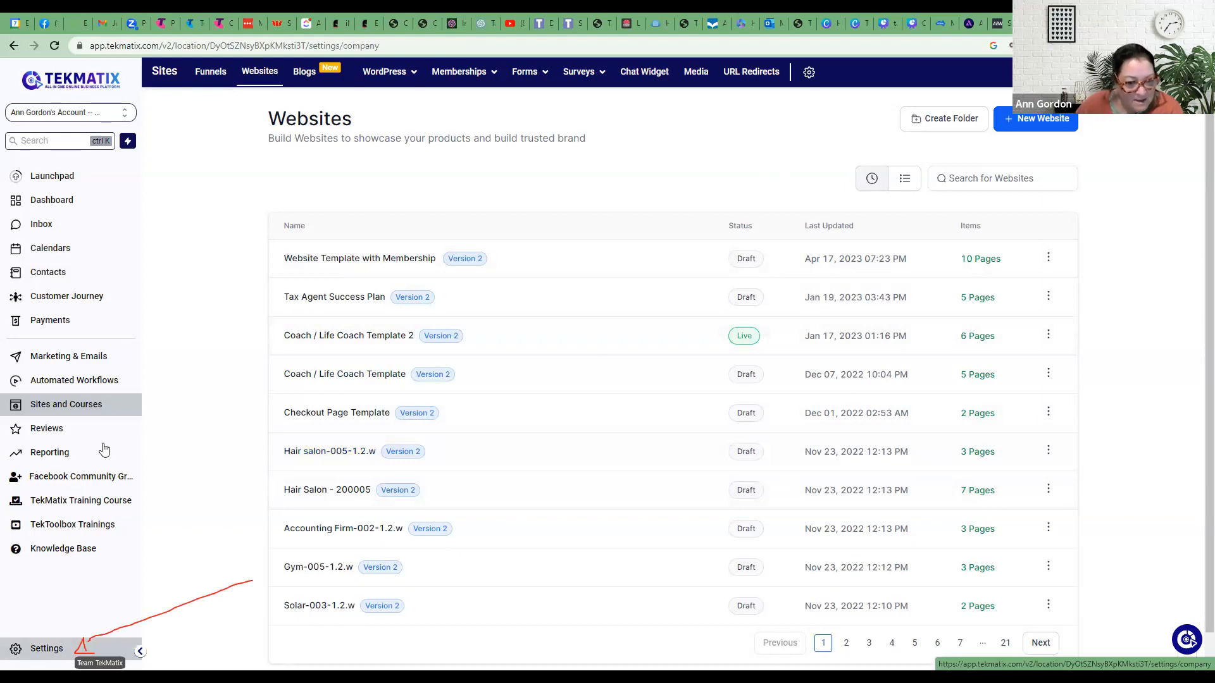
pyautogui.click(55, 537)
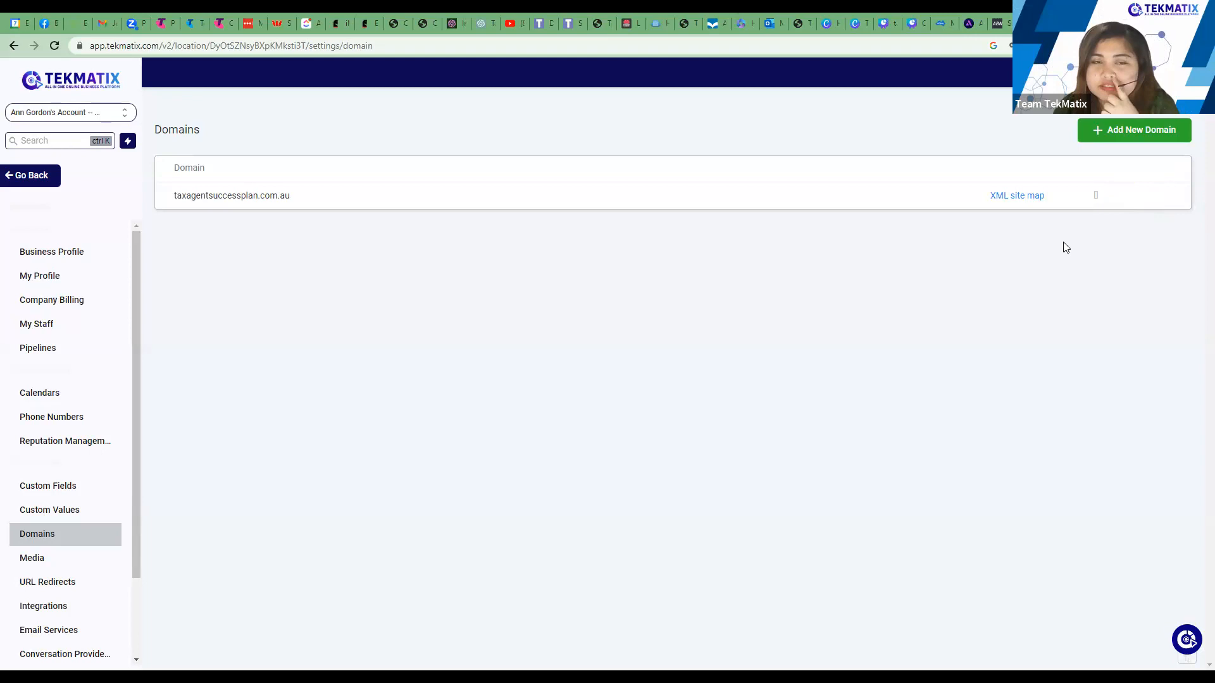
pyautogui.click(1095, 197)
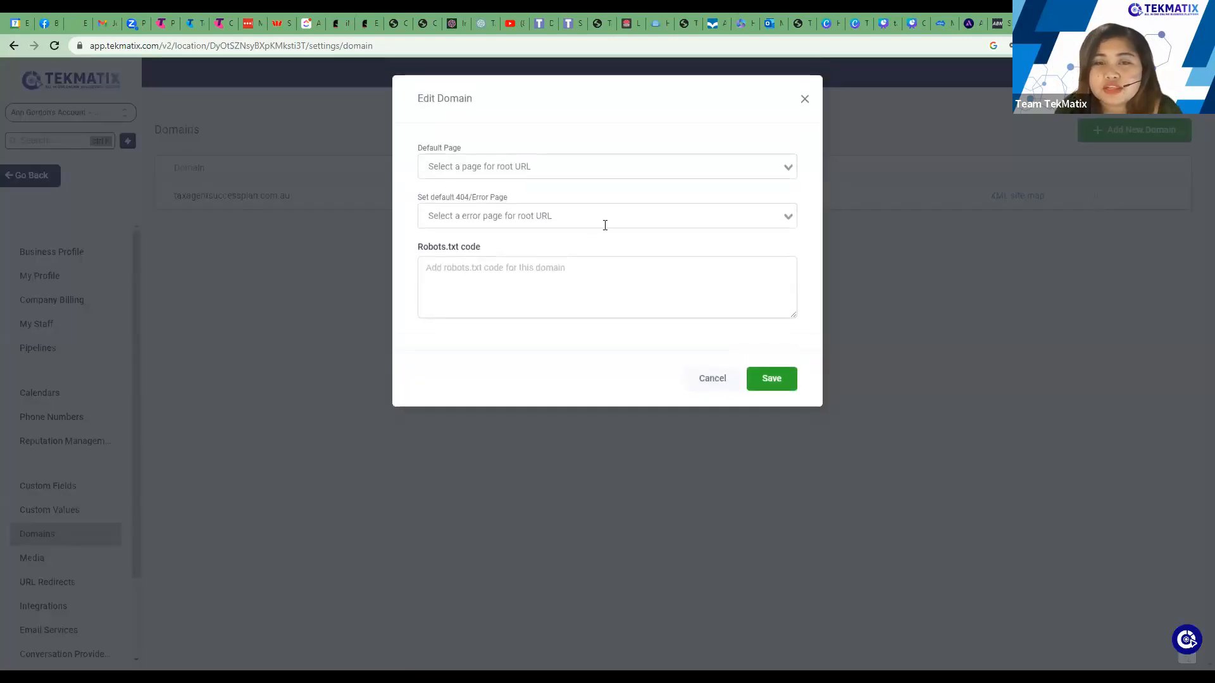
pyautogui.click(805, 100)
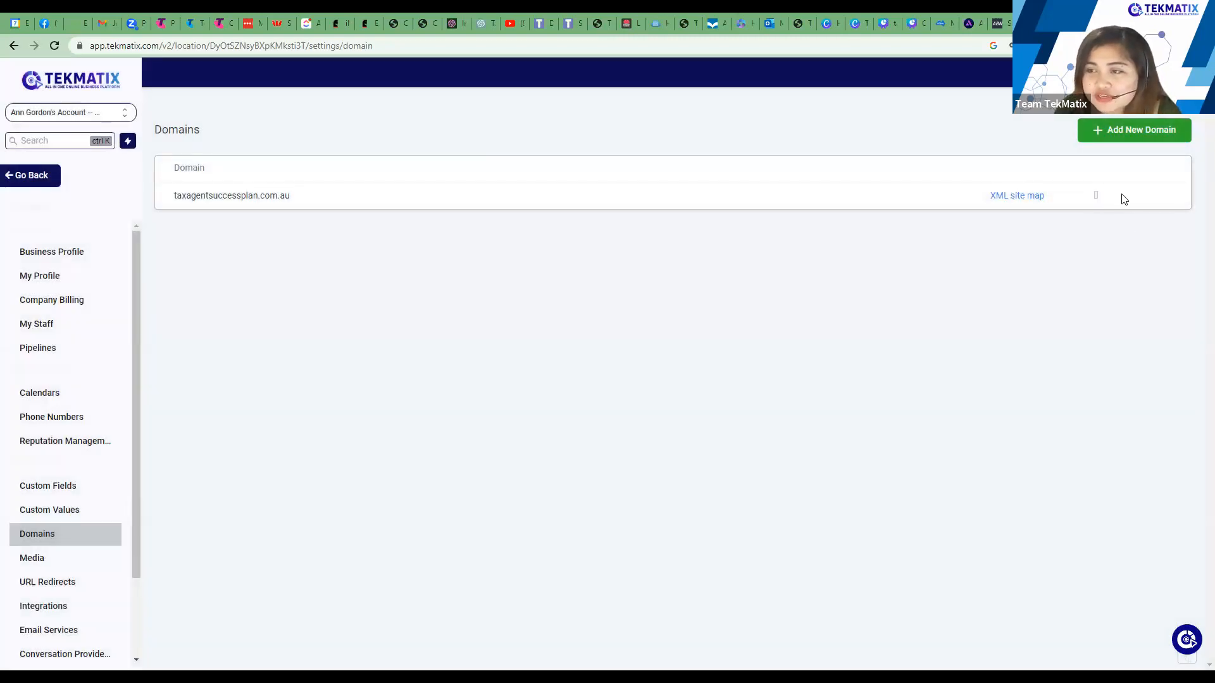
# - Delete the domain taxagentsuccessplan.com.au from the account and confirm the deletion
pyautogui.click(1154, 200)
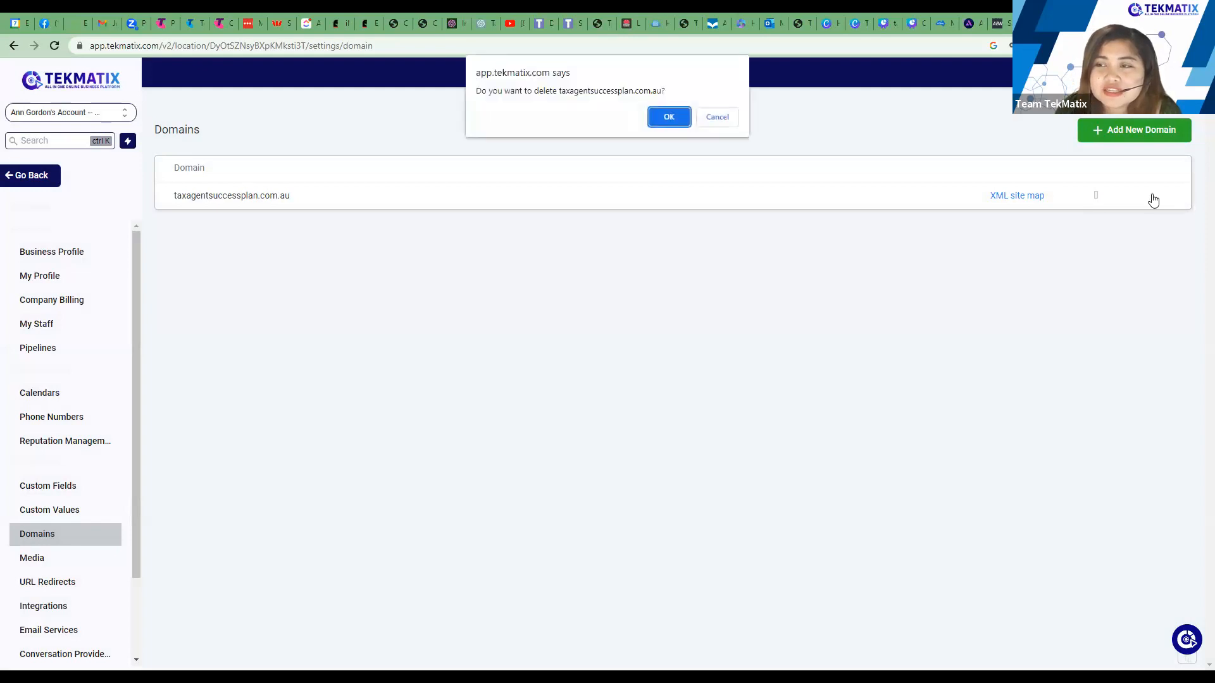
pyautogui.moveTo(535, 88); pyautogui.dragTo(633, 92)
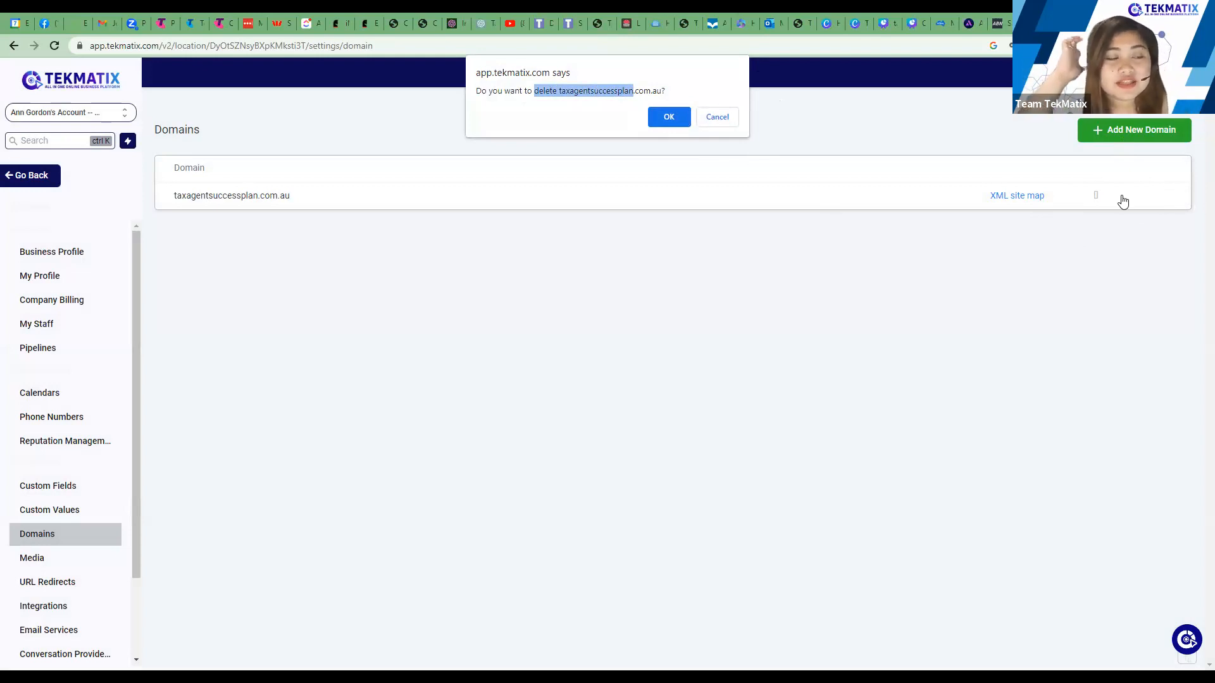
pyautogui.click(670, 119)
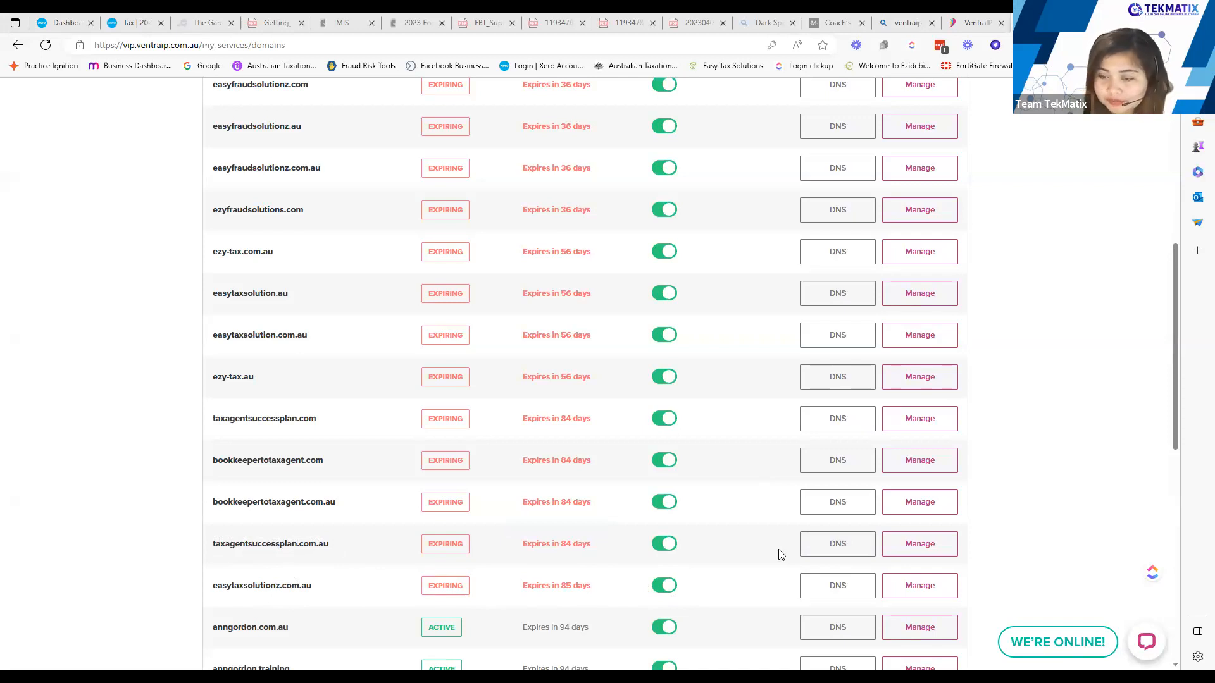
# - Open the DNS records of taxagentsuccessplan.com.au, start a new domain in TekMatix, and copy its CNAME target flash.funnels.msgsndr.com
pyautogui.click(837, 546)
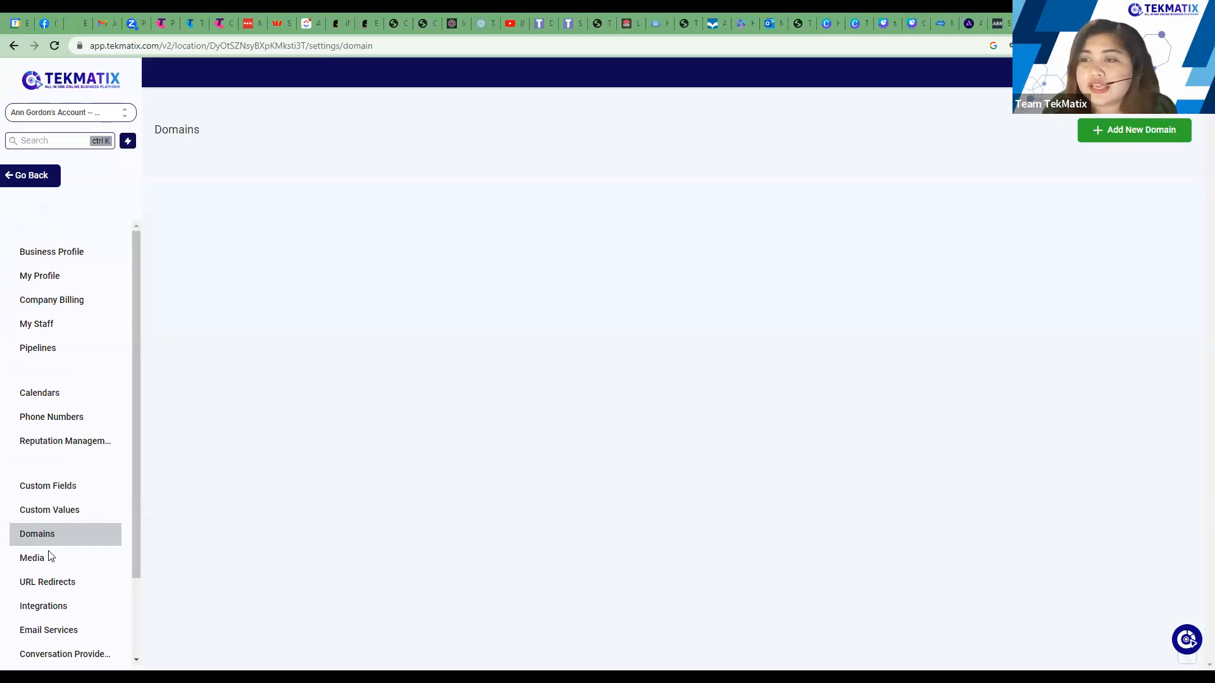
pyautogui.click(1119, 130)
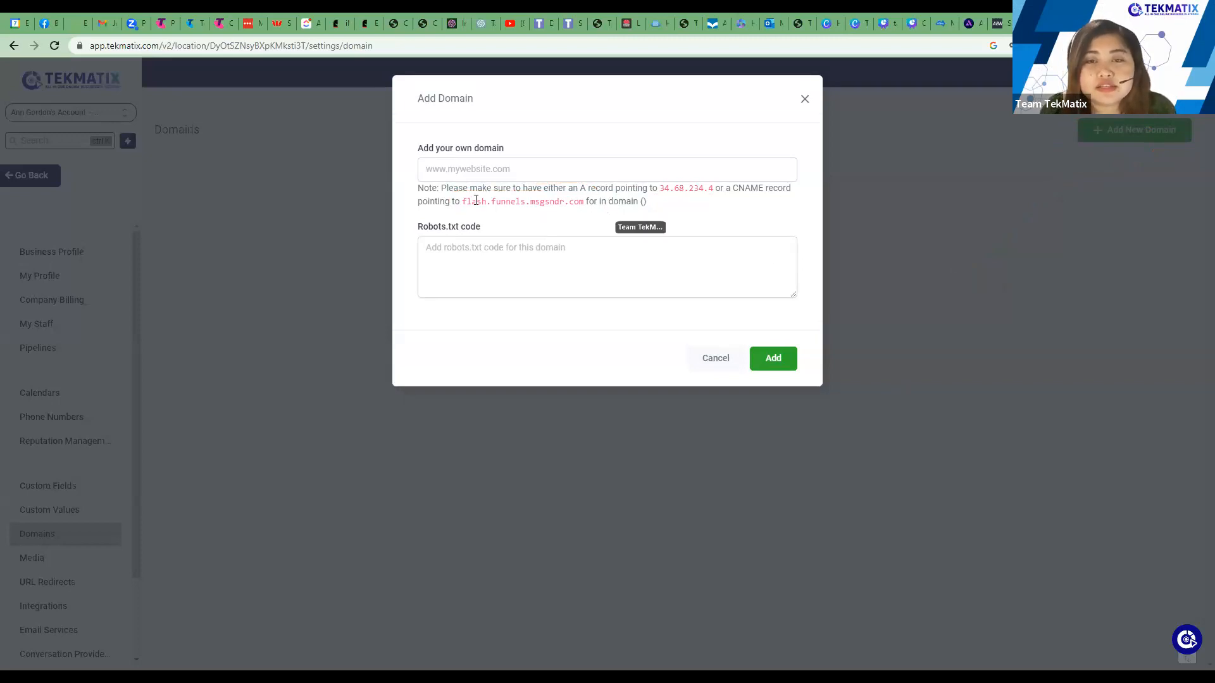
pyautogui.moveTo(463, 201); pyautogui.dragTo(585, 201)
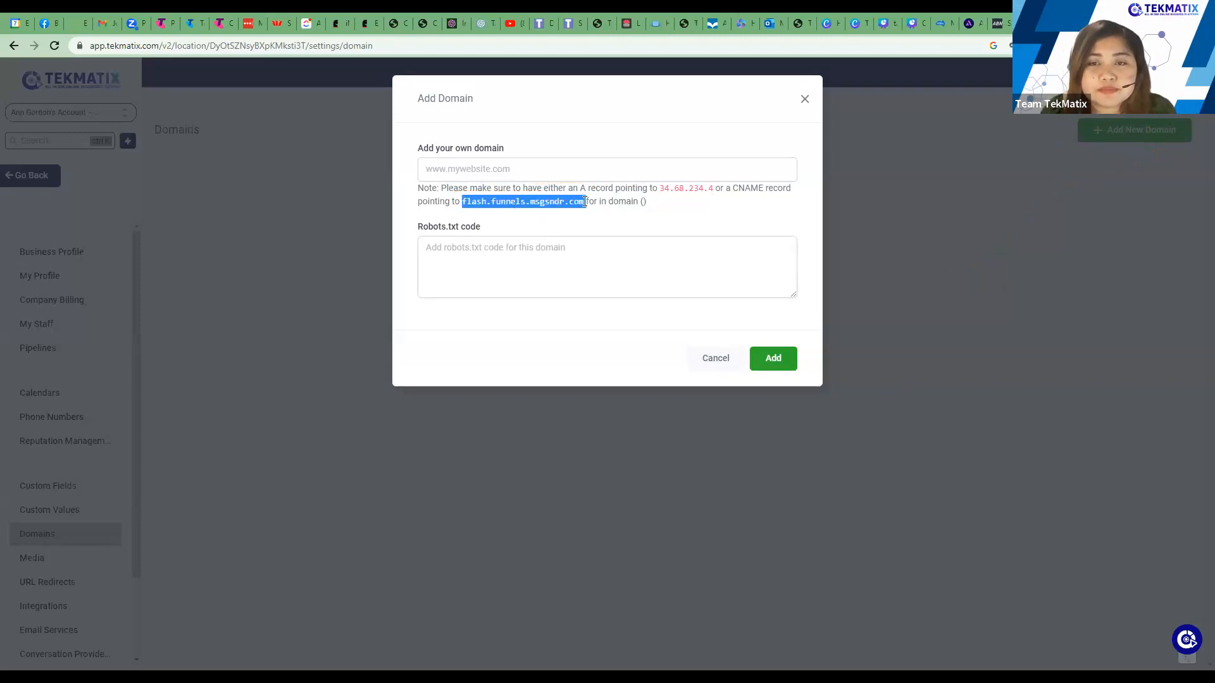
pyautogui.rightClick(554, 203)
pyautogui.click(577, 214)
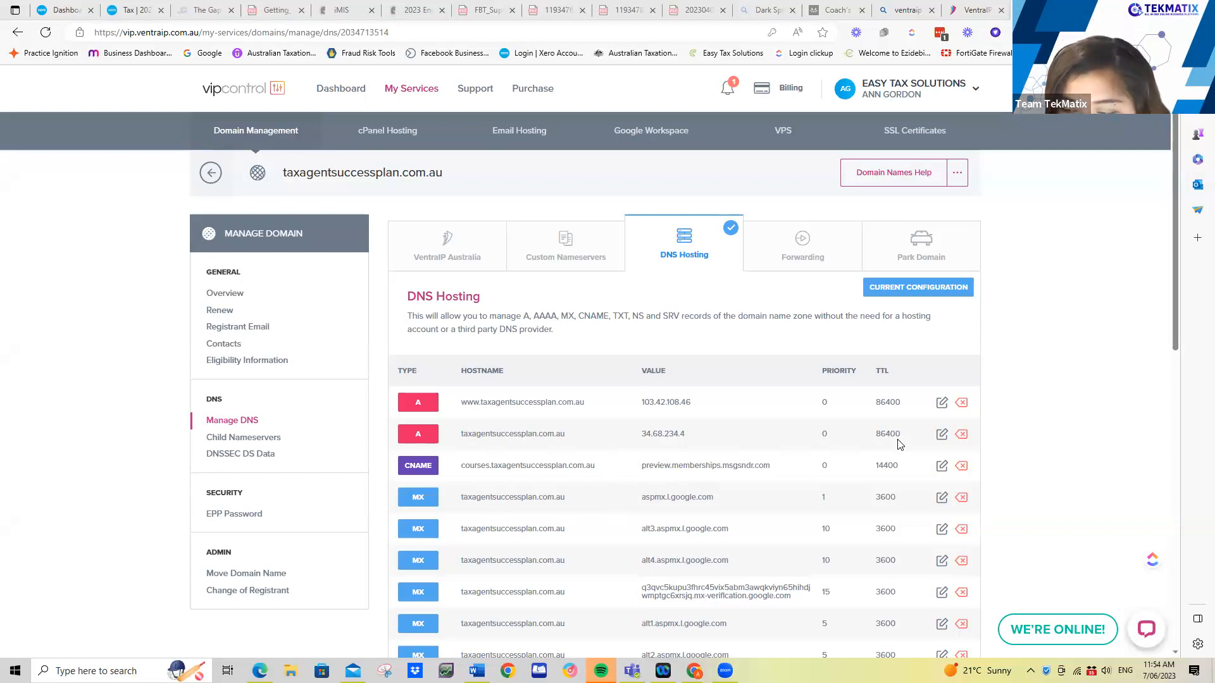
# - Try to add a CNAME record for hostname blogs with value flash.funnels.msgsndr.com through the app presets
pyautogui.scroll(-3, 899, 445)
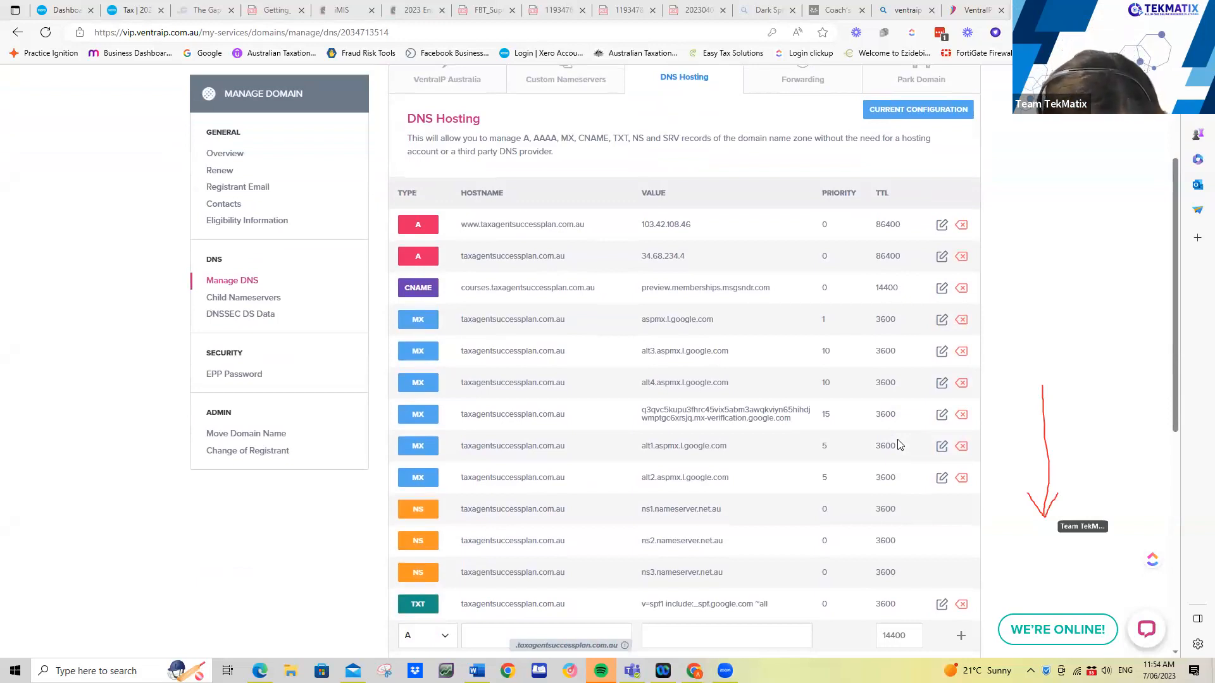
pyautogui.scroll(-6, 899, 444)
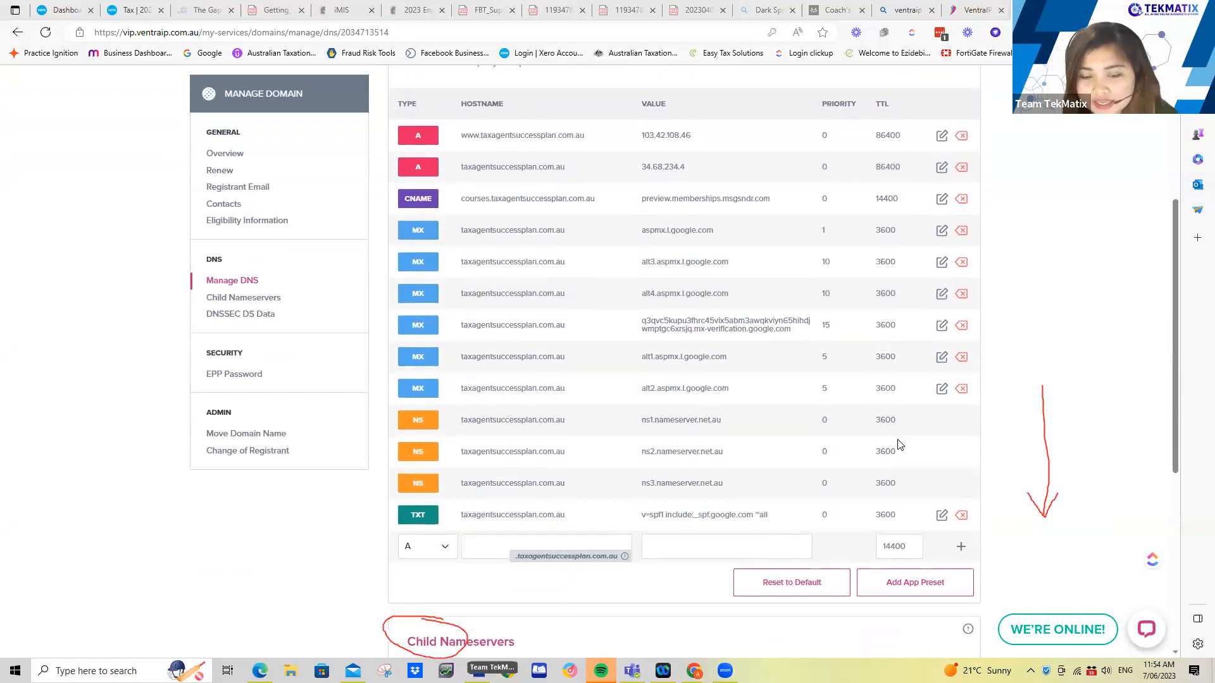
pyautogui.scroll(4, 899, 445)
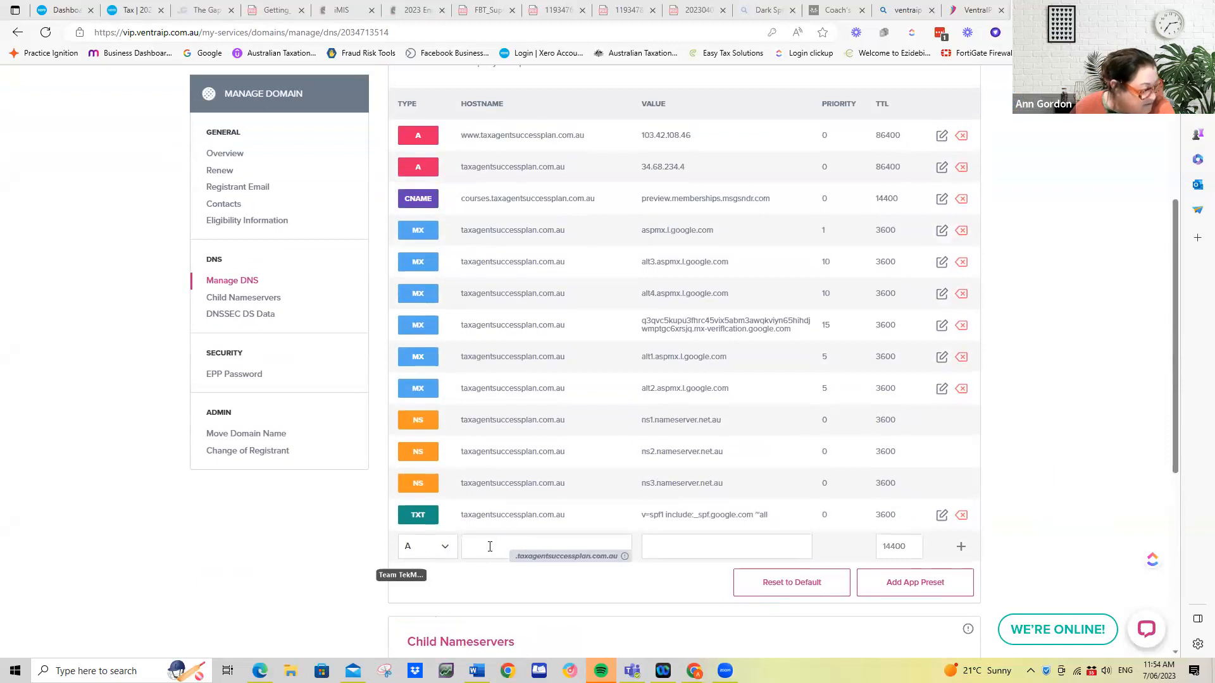
pyautogui.click(446, 549)
pyautogui.click(433, 627)
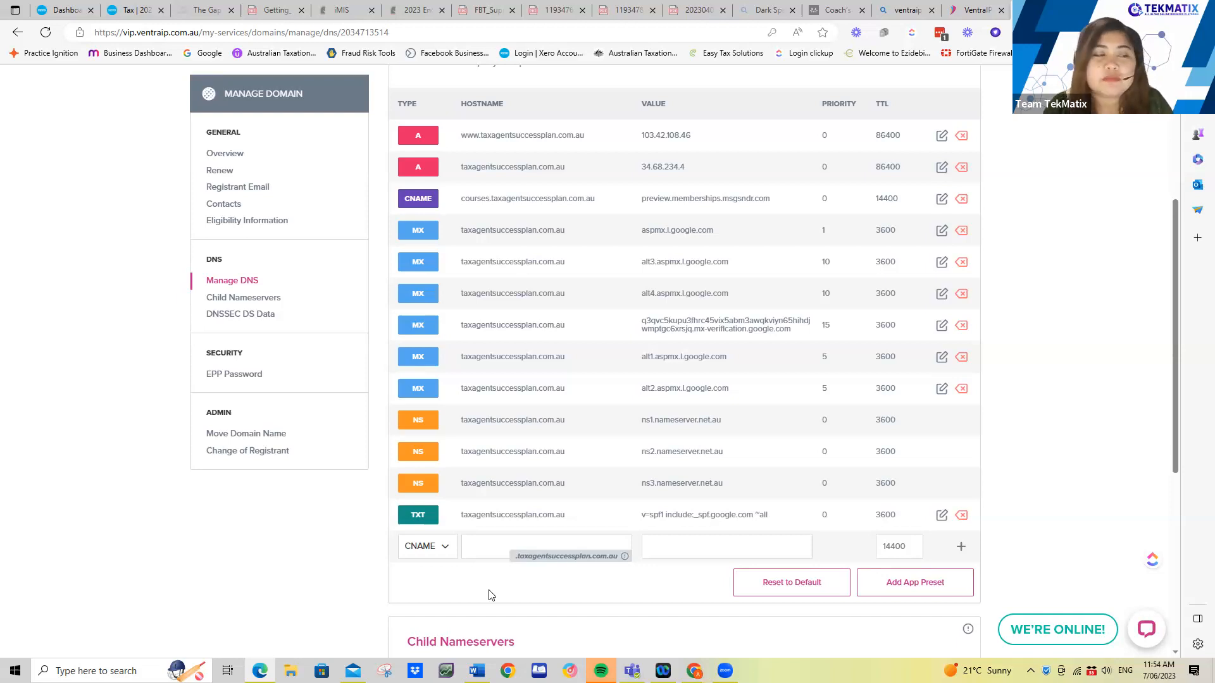
pyautogui.click(490, 548)
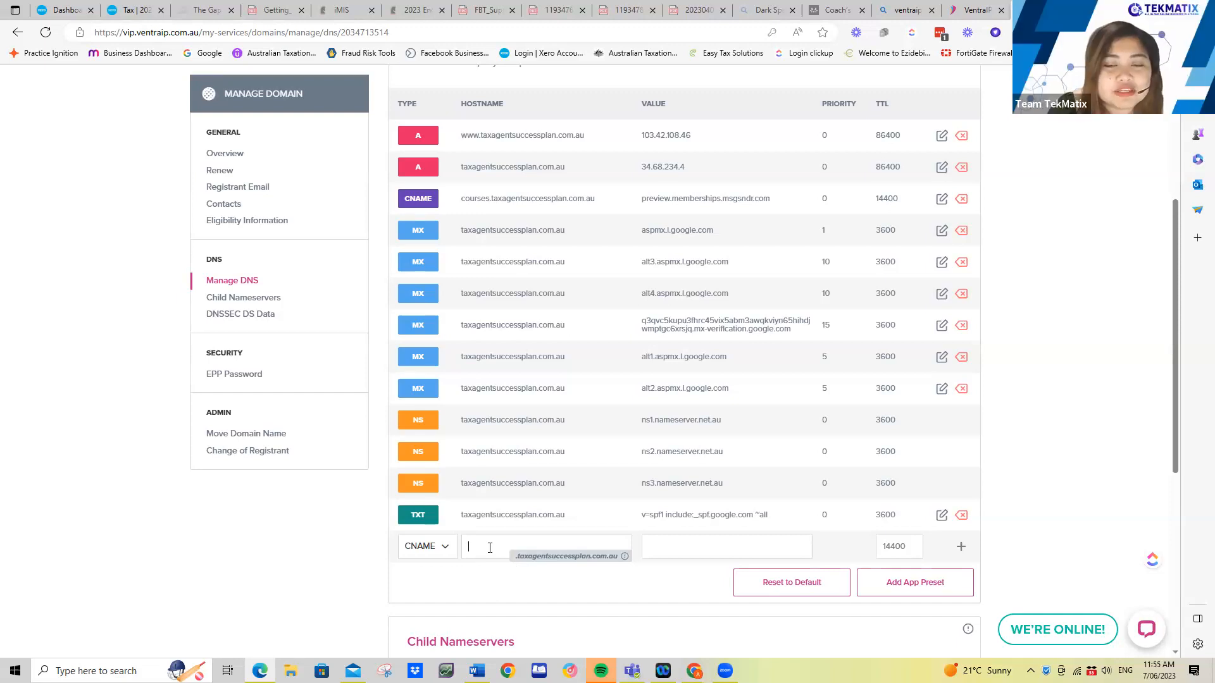
pyautogui.write('blogs')
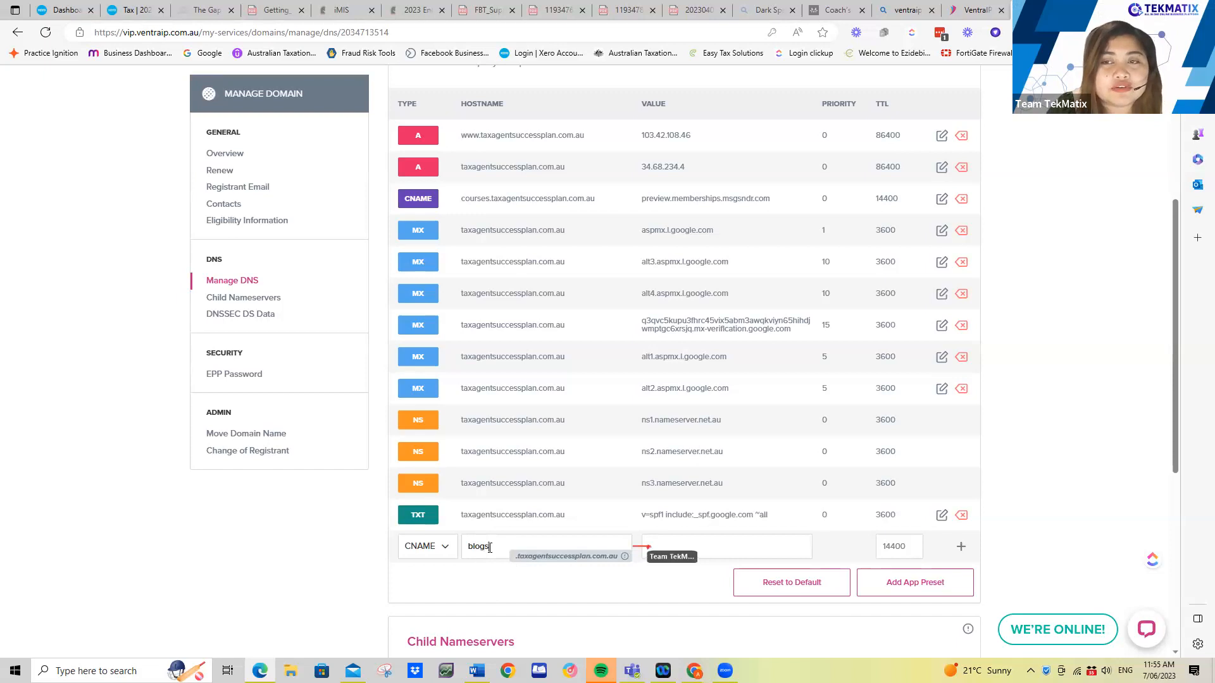
pyautogui.rightClick(694, 548)
pyautogui.click(742, 384)
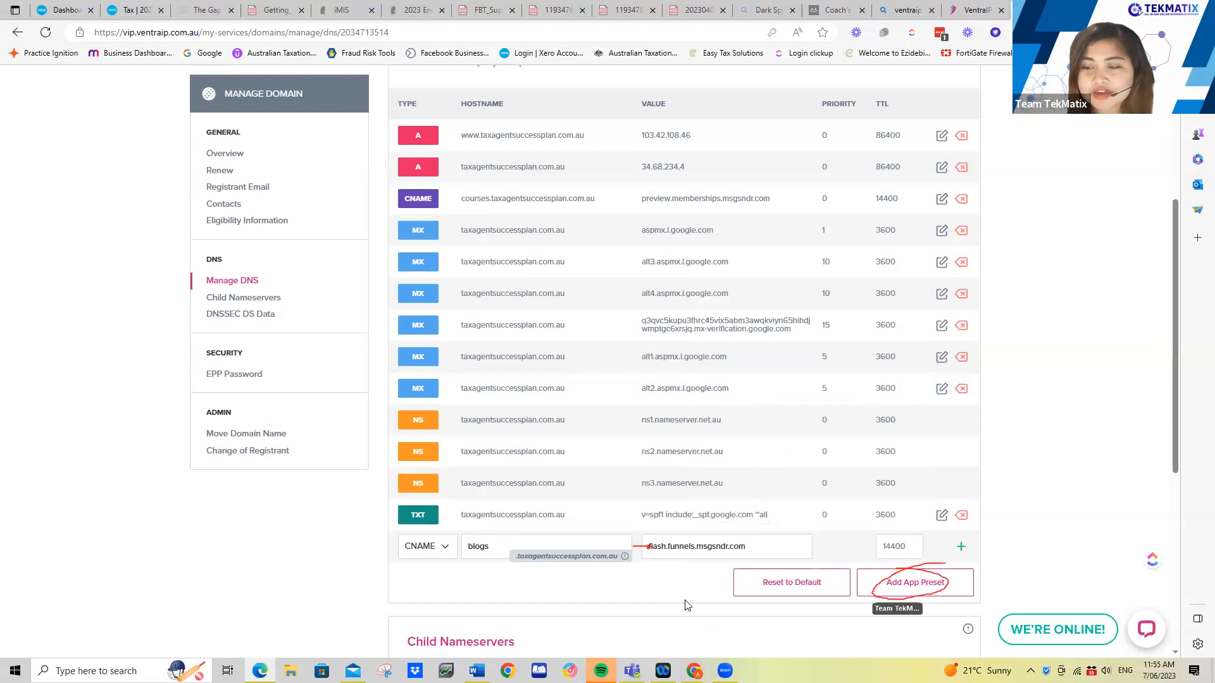
pyautogui.click(916, 584)
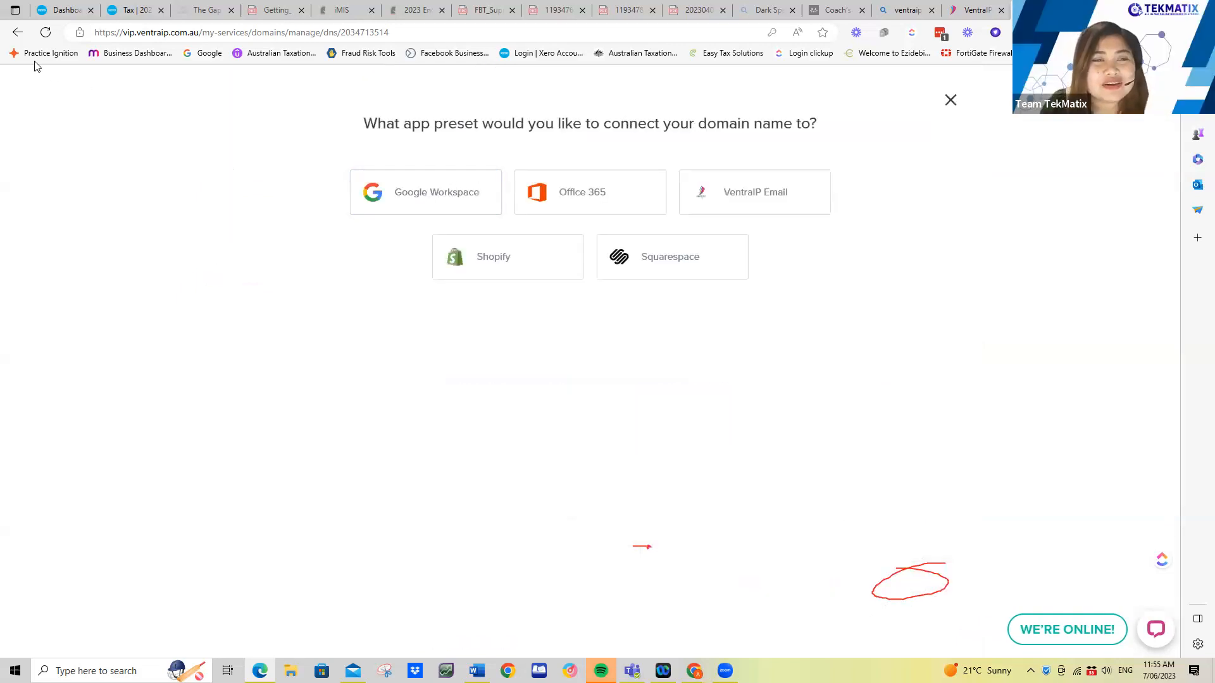
pyautogui.click(17, 32)
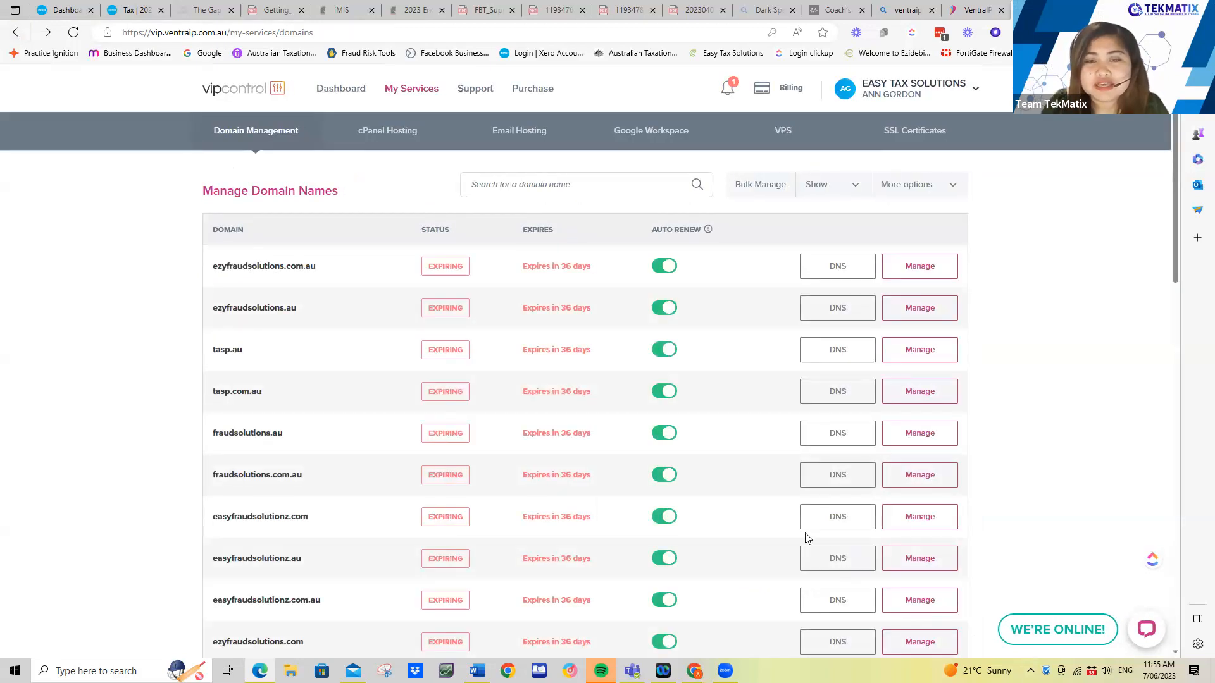
pyautogui.scroll(-3, 807, 538)
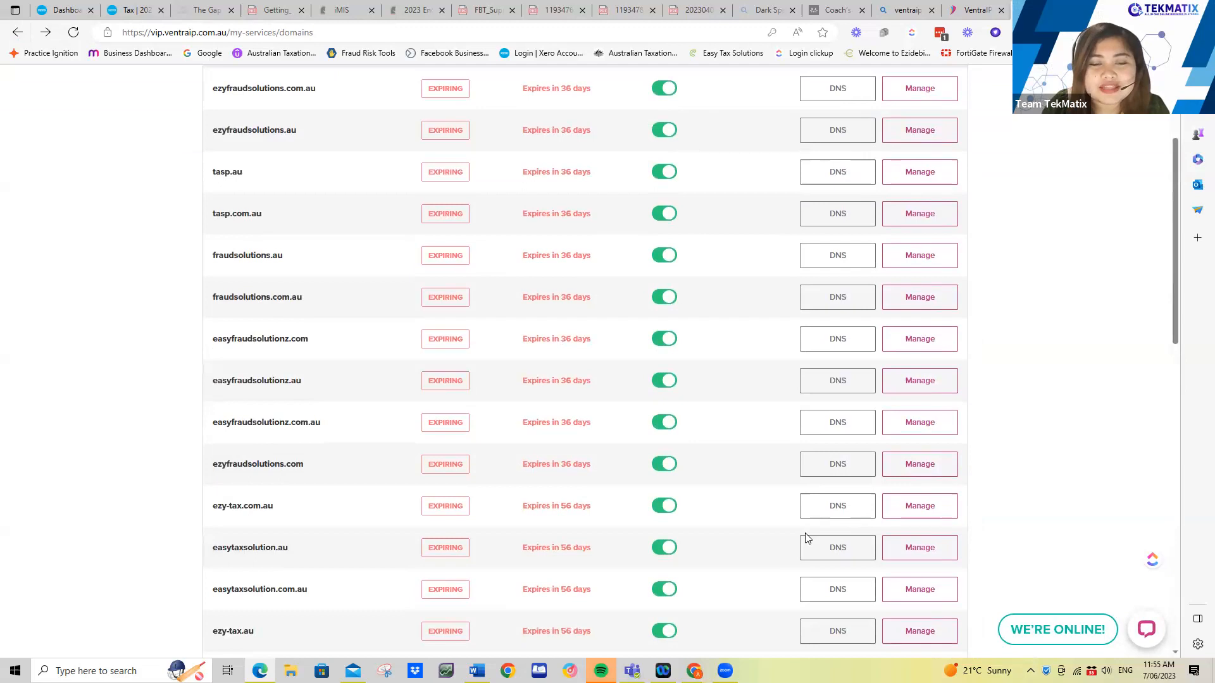
pyautogui.scroll(-4, 807, 537)
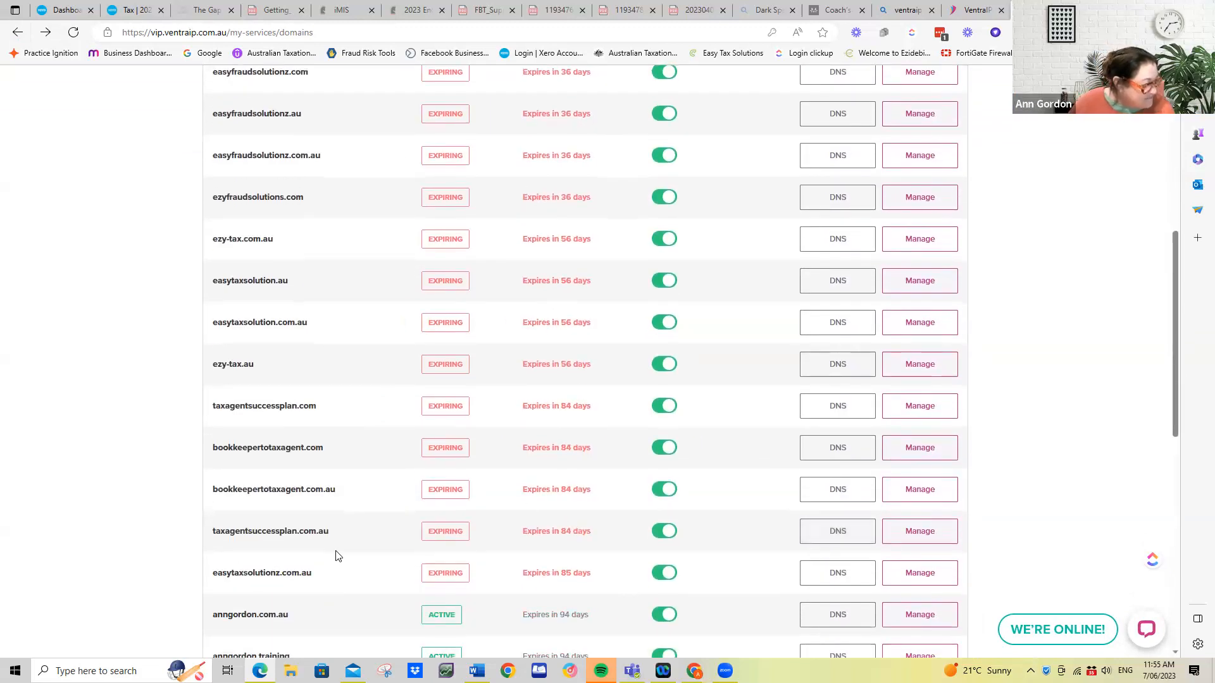
pyautogui.click(912, 535)
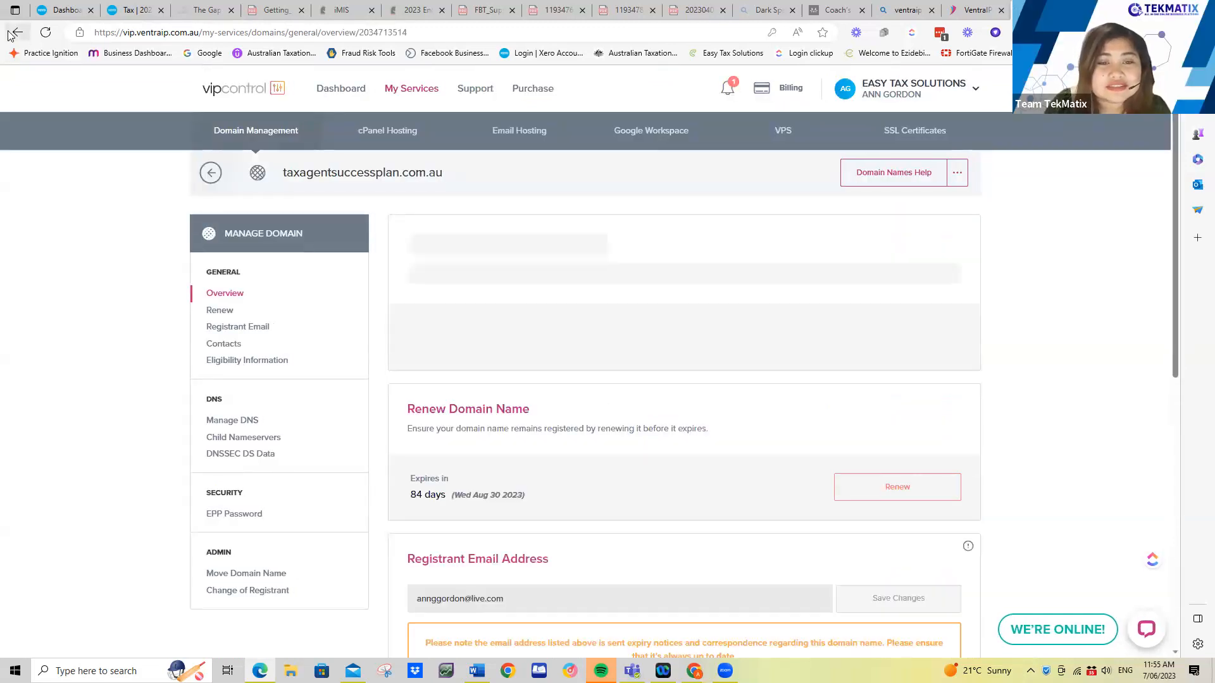
pyautogui.click(17, 31)
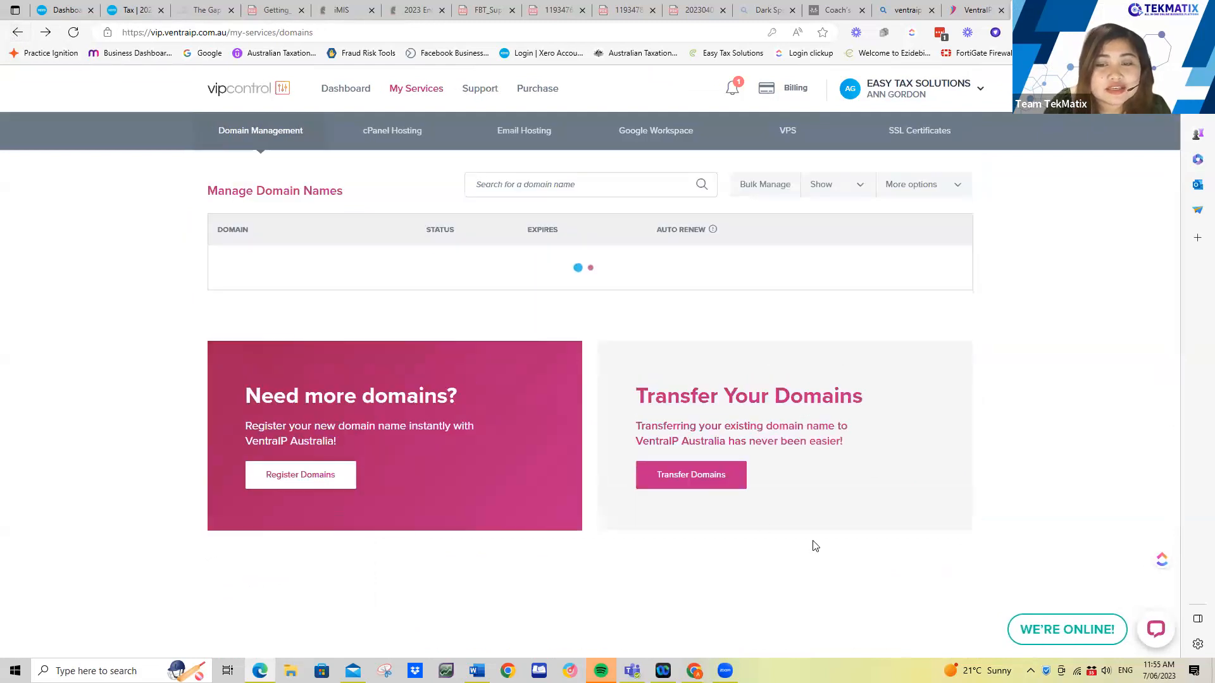
pyautogui.scroll(-2, 542, 593)
pyautogui.scroll(-4, 542, 591)
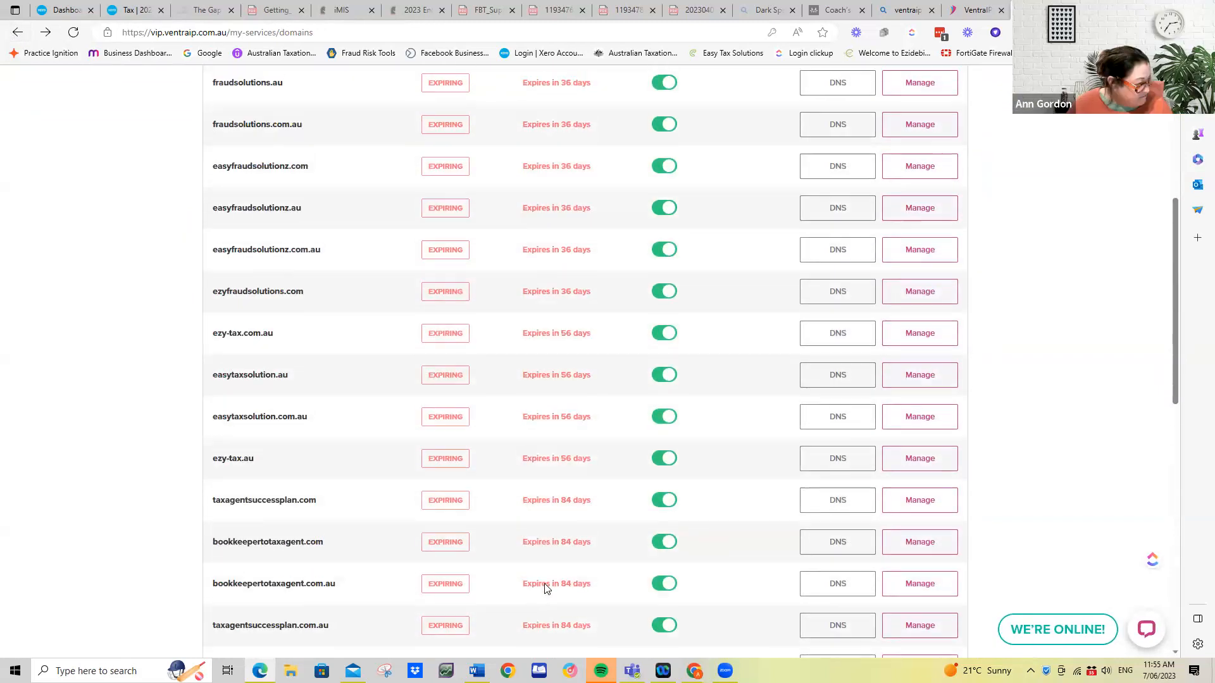
pyautogui.click(843, 491)
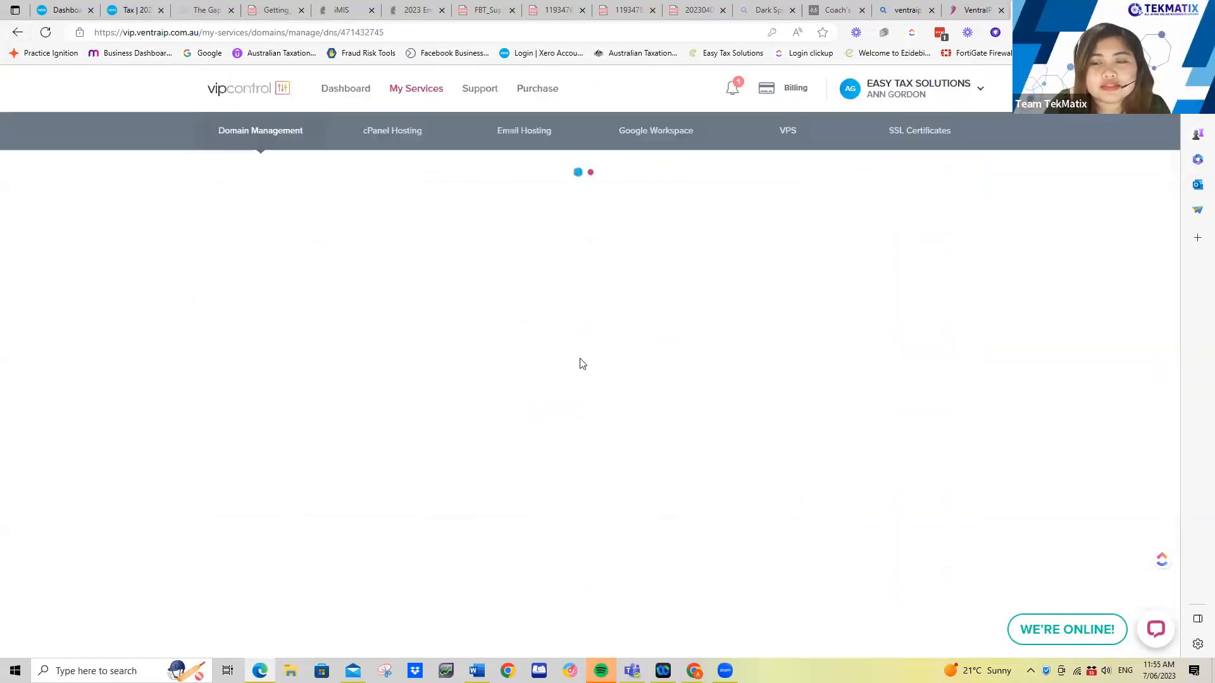
pyautogui.click(16, 33)
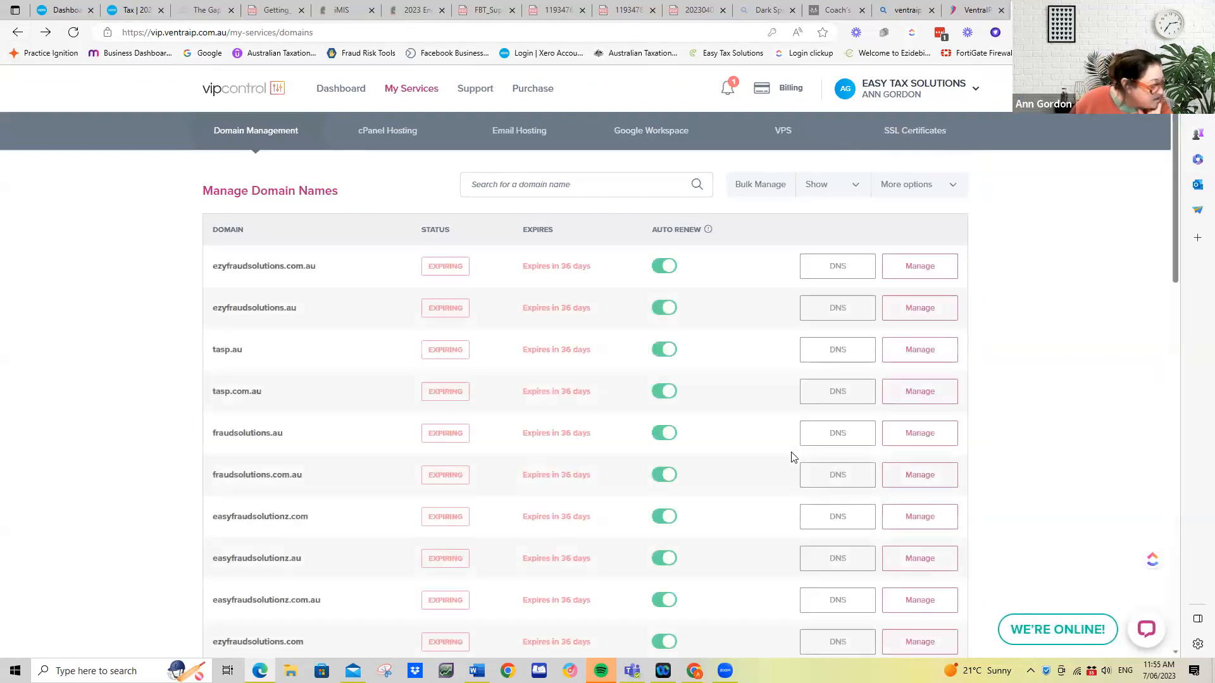
# - Add a CNAME record to the DNS hosting of taxagentsuccessplan.com.au with hostname blogs and value flash.funnels.msgsndr.com
pyautogui.scroll(-10, 794, 457)
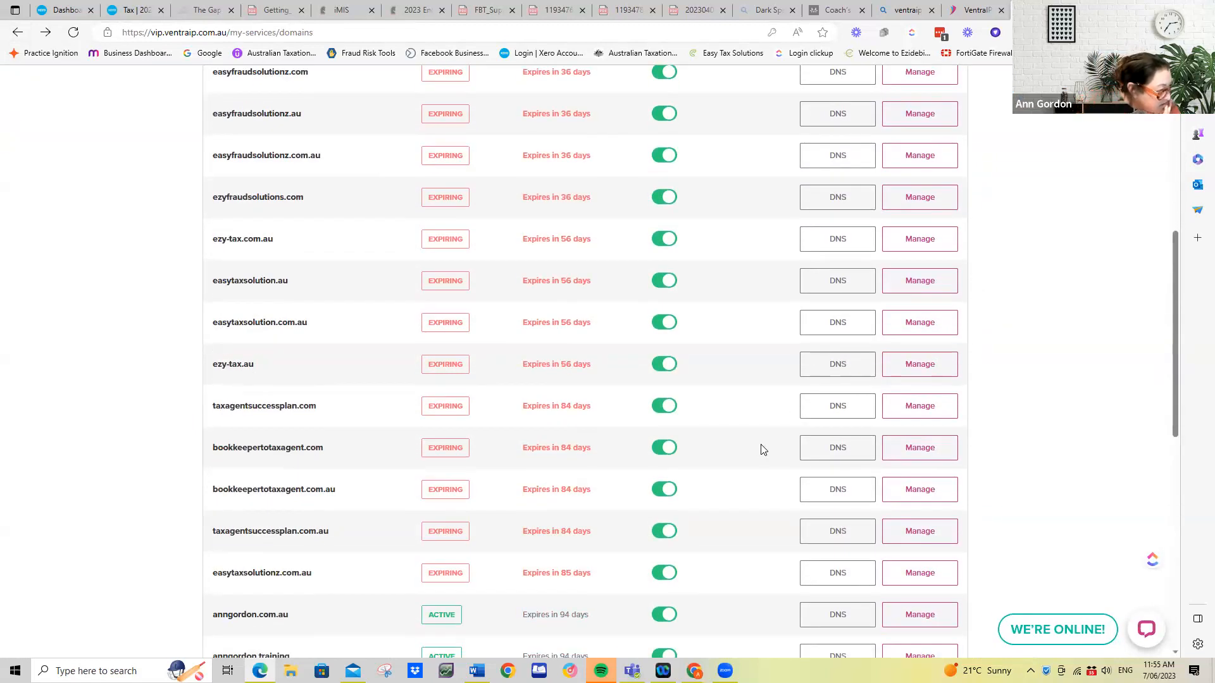
pyautogui.click(854, 534)
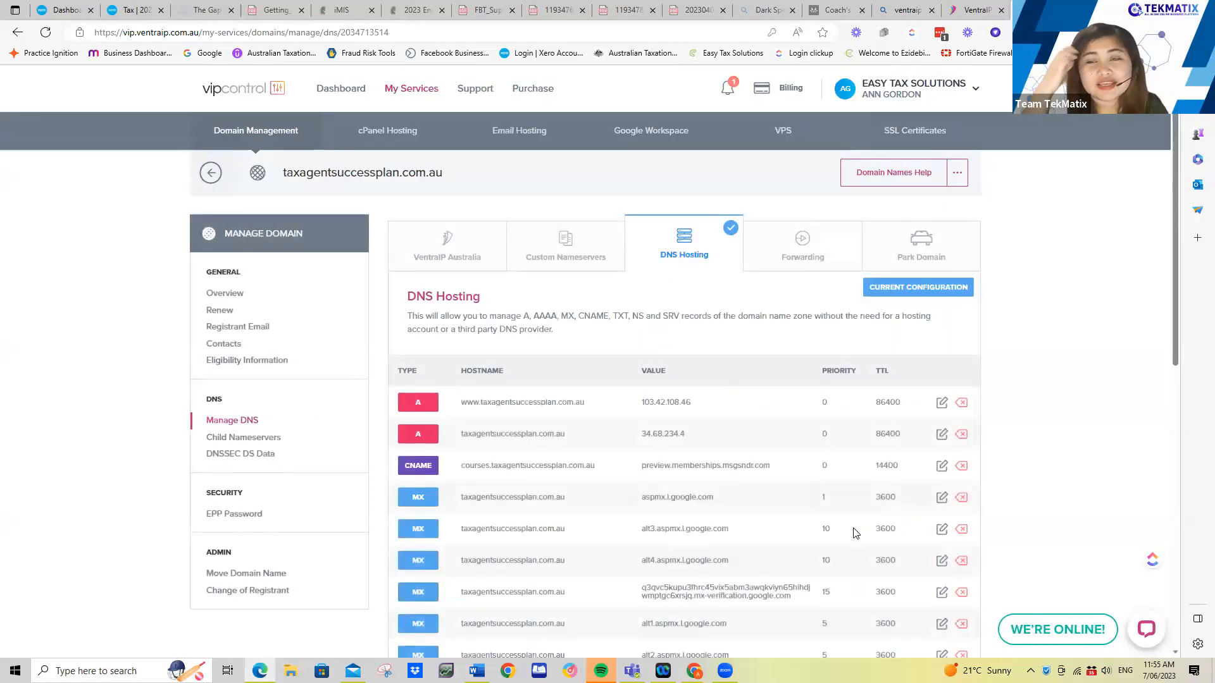
pyautogui.scroll(-7, 854, 534)
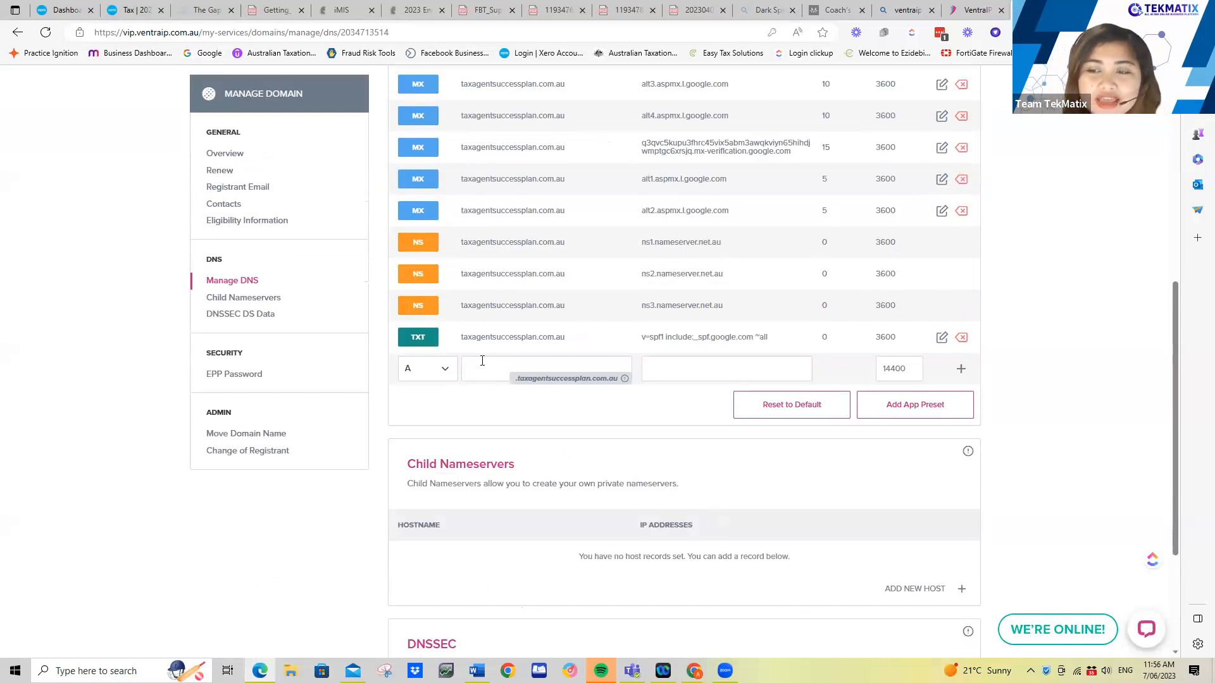
pyautogui.click(492, 364)
pyautogui.write('blogs')
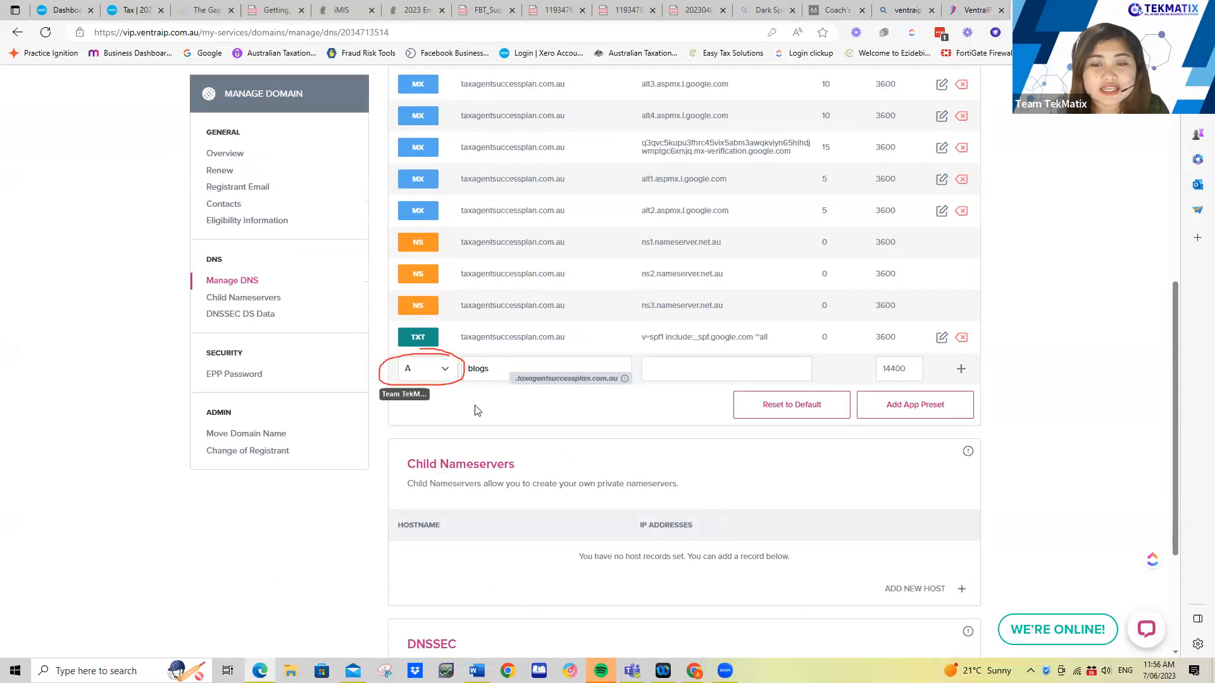
pyautogui.click(445, 369)
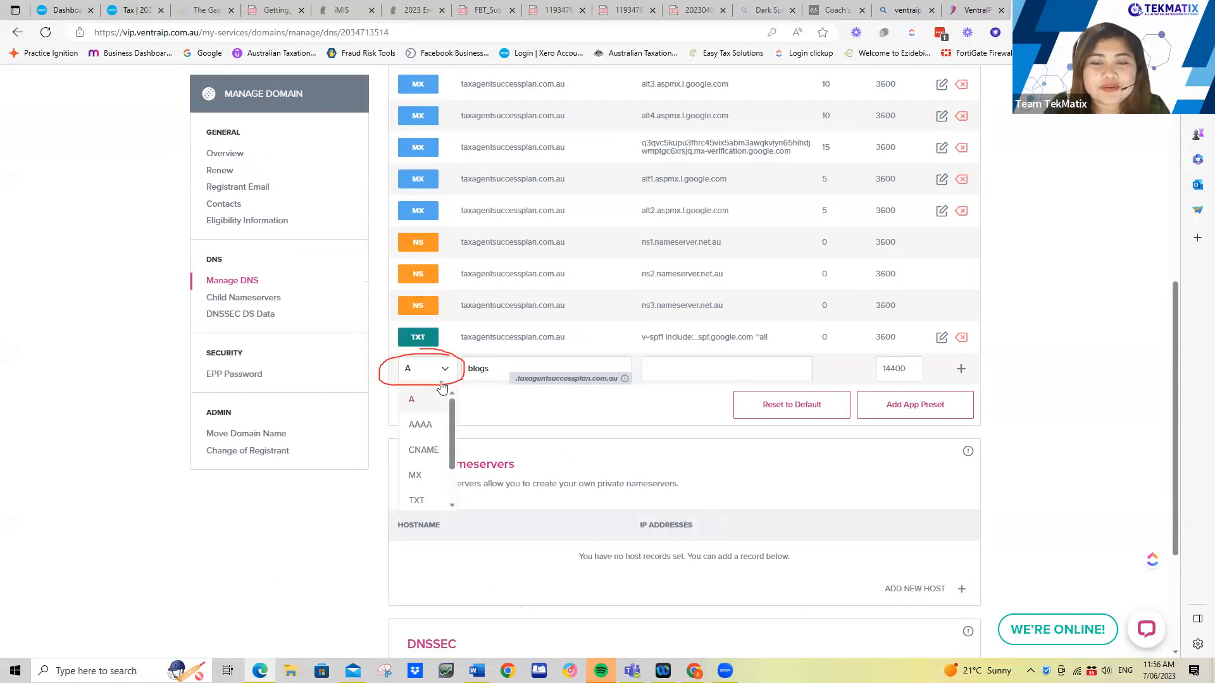
pyautogui.click(422, 450)
pyautogui.rightClick(693, 374)
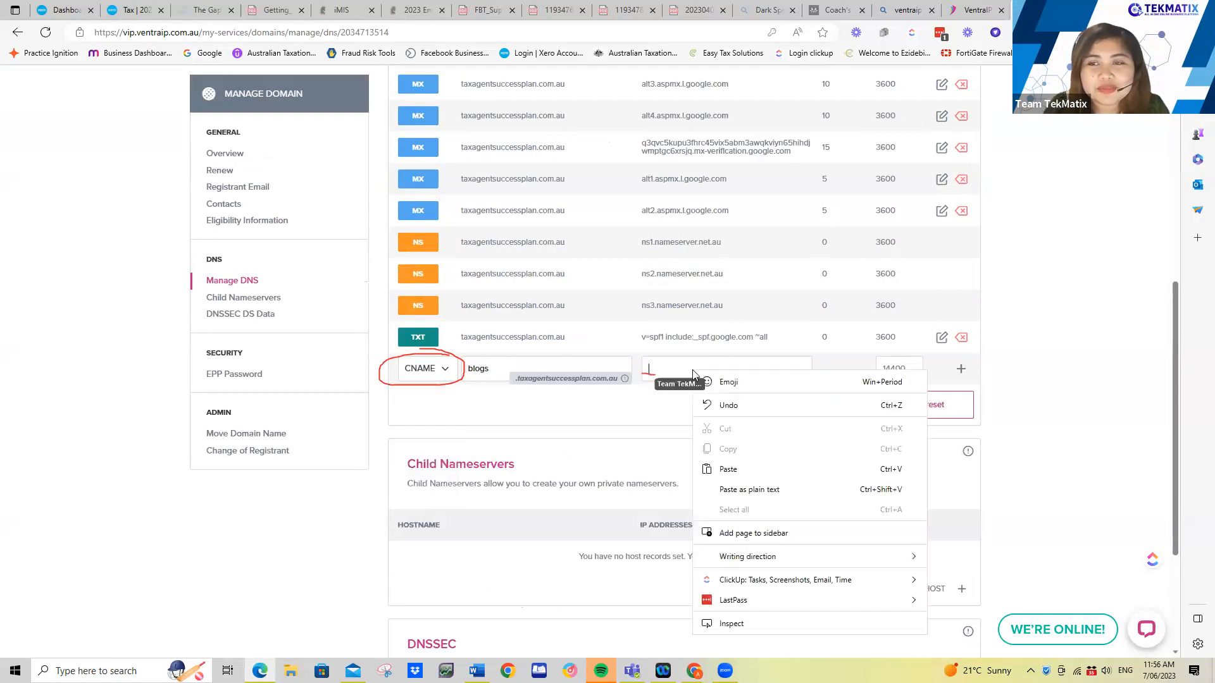
pyautogui.click(737, 469)
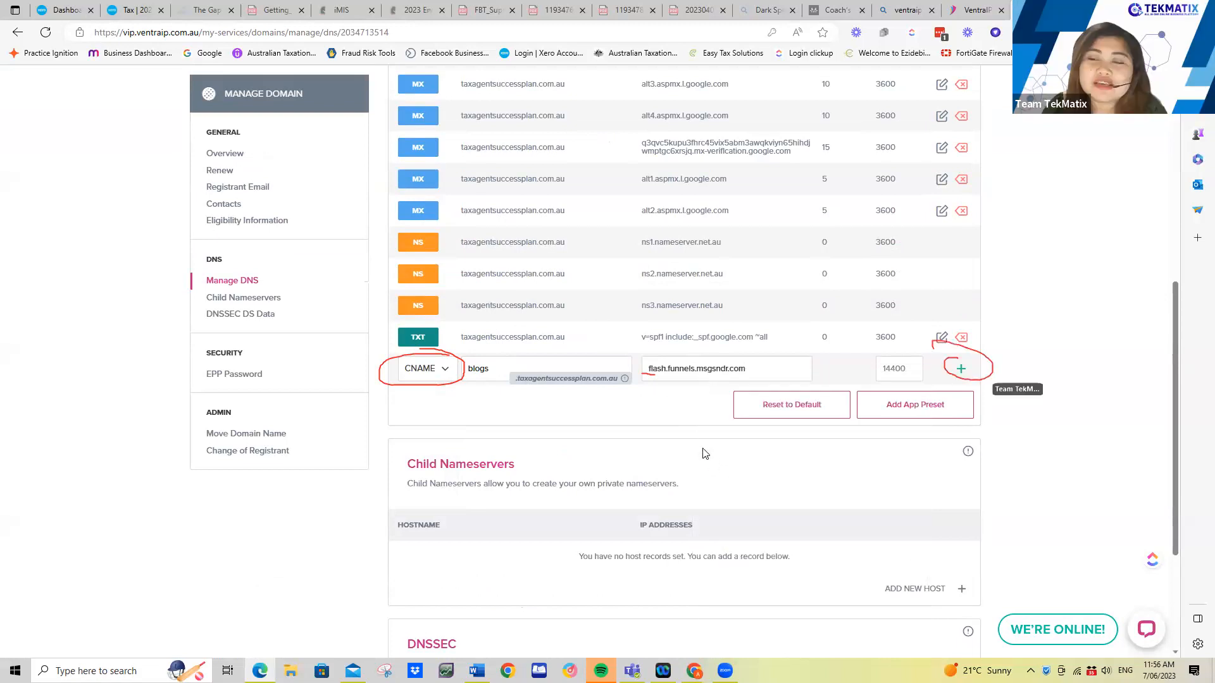
pyautogui.click(963, 371)
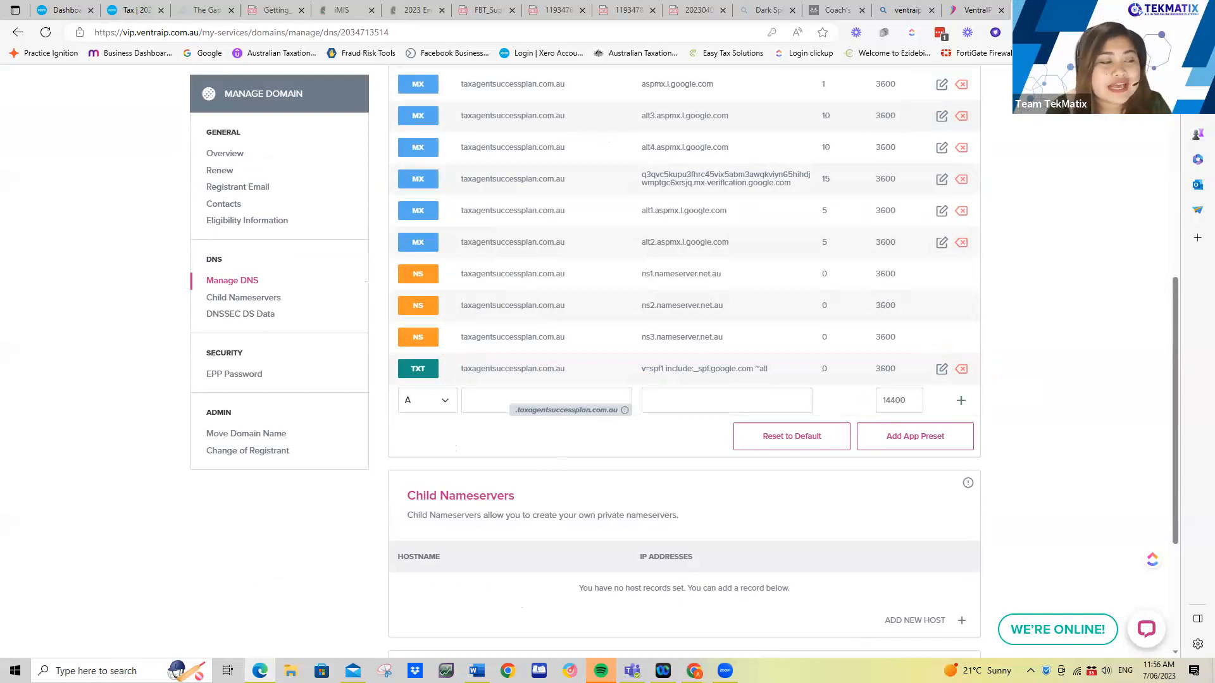
# - Add the domain blogs.taxagentsuccessplan.com.au in TekMatix and close the domain-linking dialog without choosing a funnel
pyautogui.moveTo(725, 670)
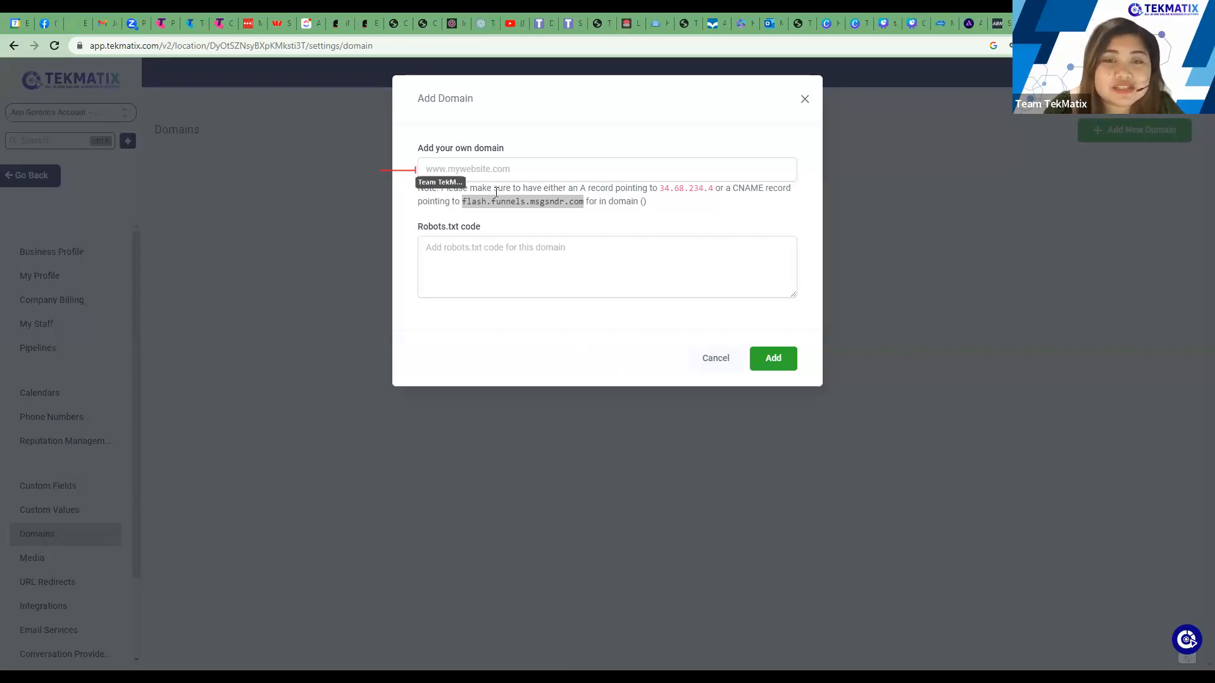
pyautogui.write('b')
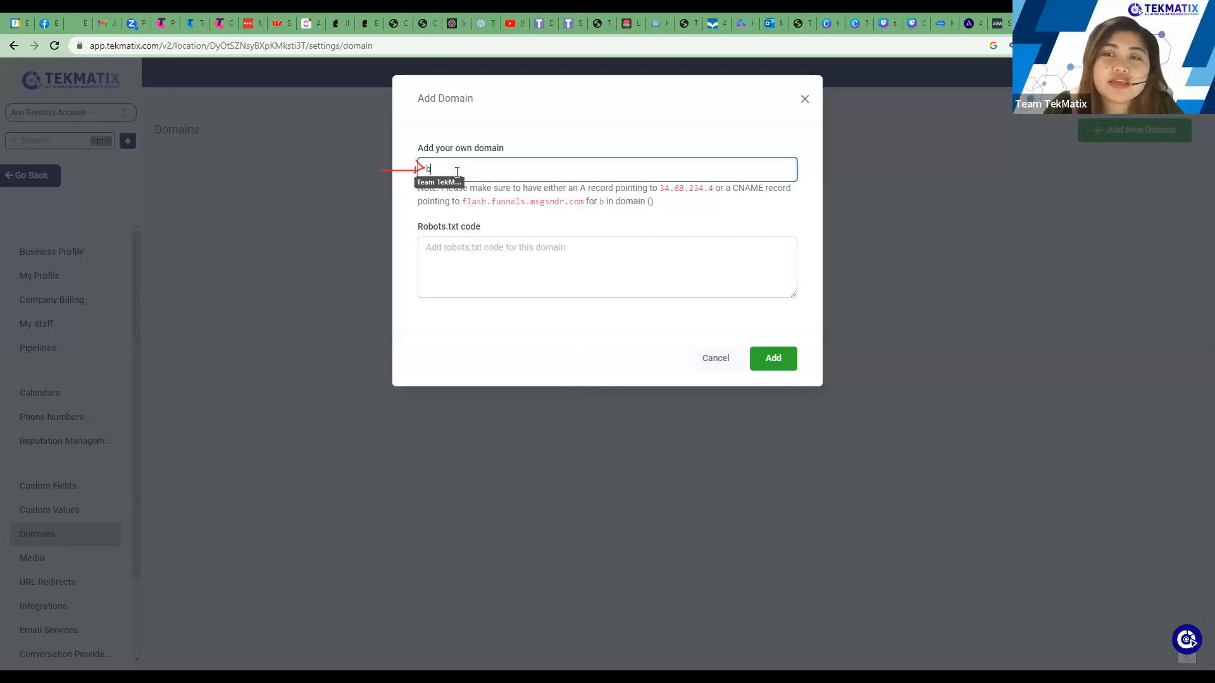
pyautogui.write('logs')
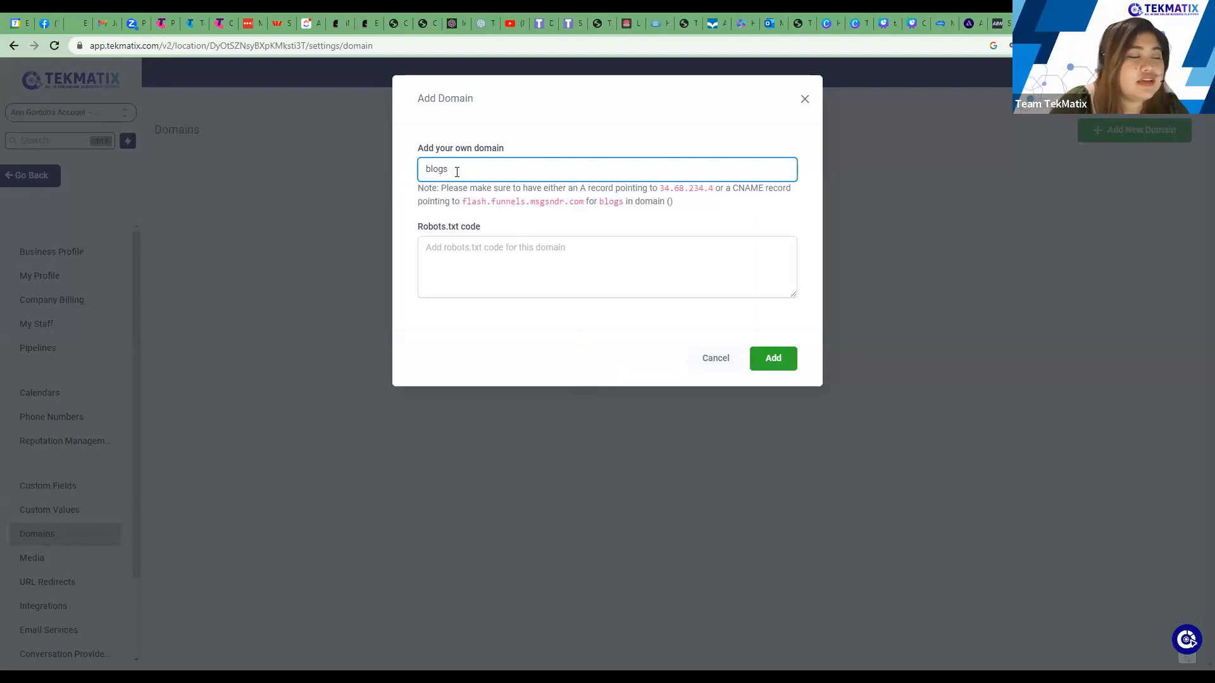
pyautogui.write('.taxagentsuccessplan.com.au')
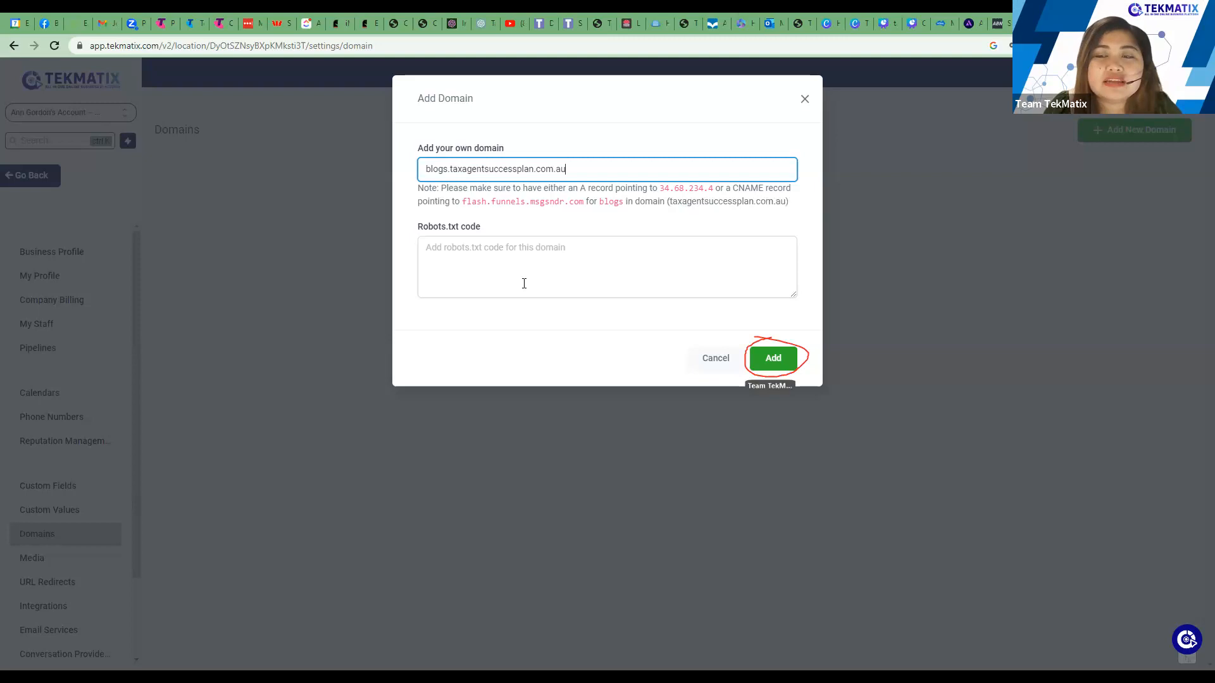
pyautogui.click(791, 362)
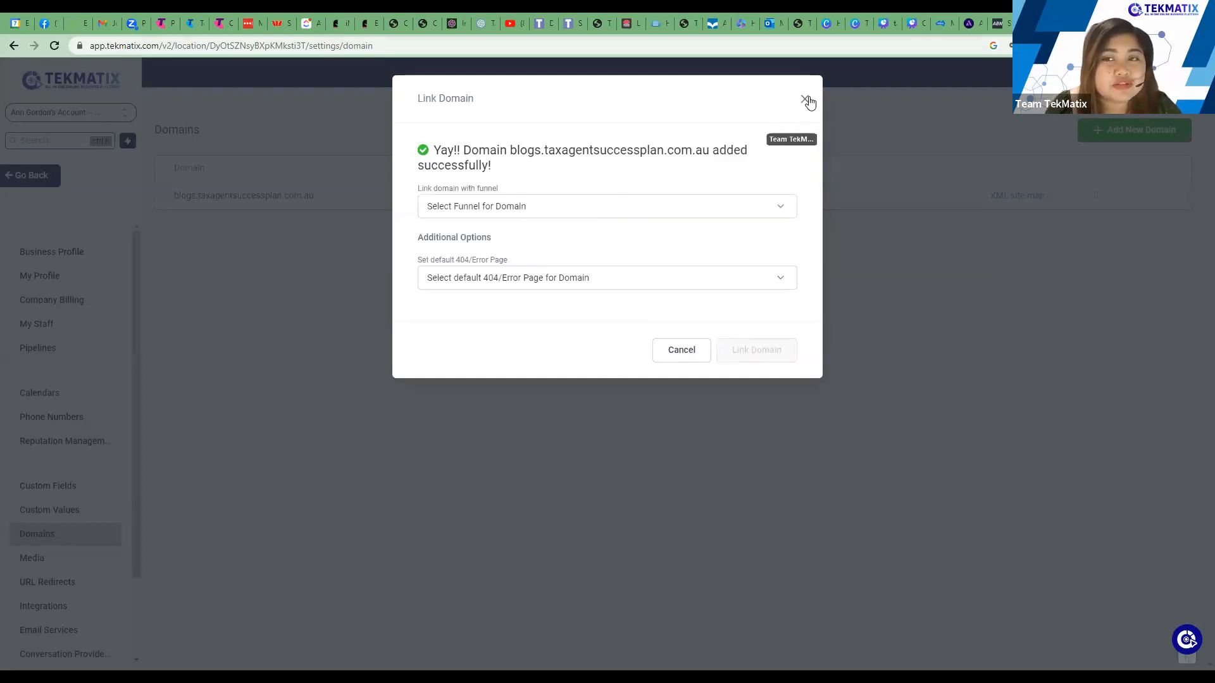
pyautogui.click(804, 100)
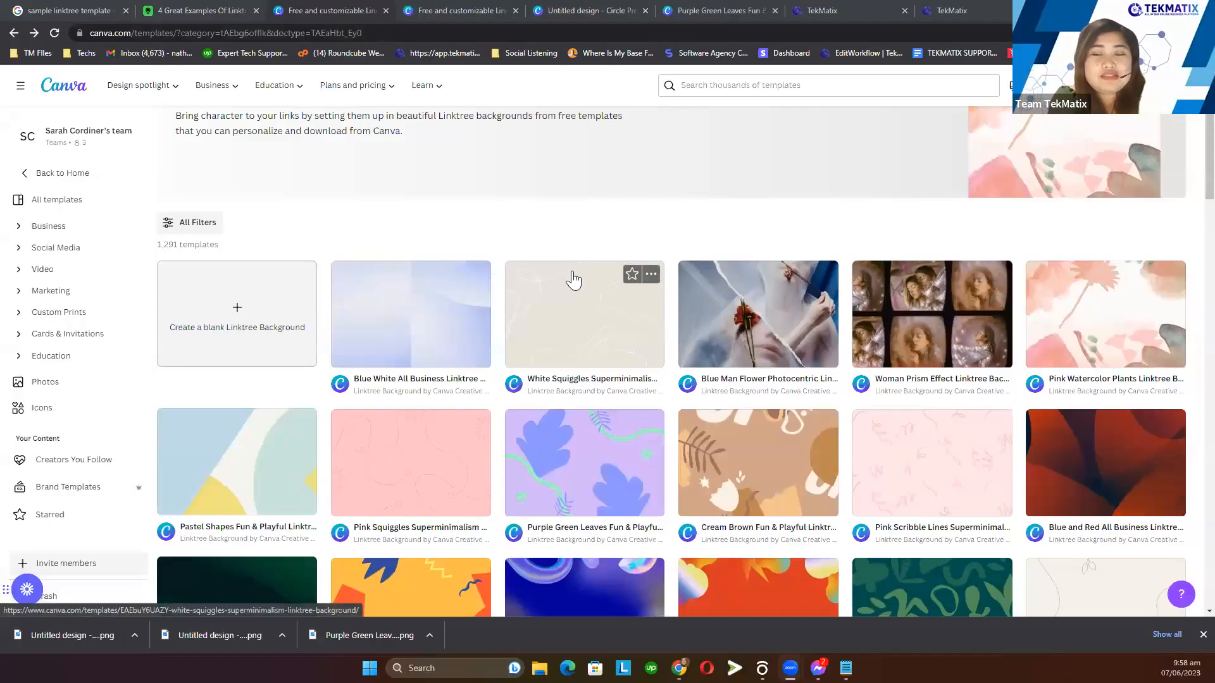
# - Switch to TekMatix and leave the Linktree page builder for the step overview of the LinkTree Template 2 funnel
pyautogui.click(839, 9)
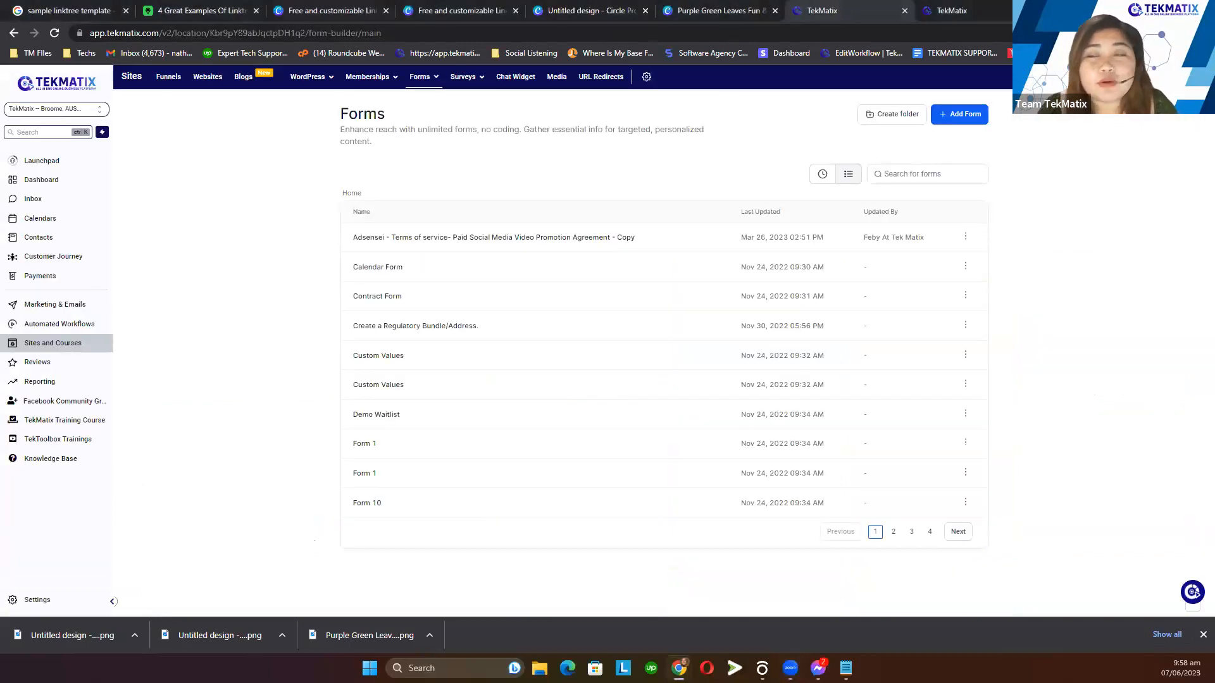
pyautogui.click(953, 9)
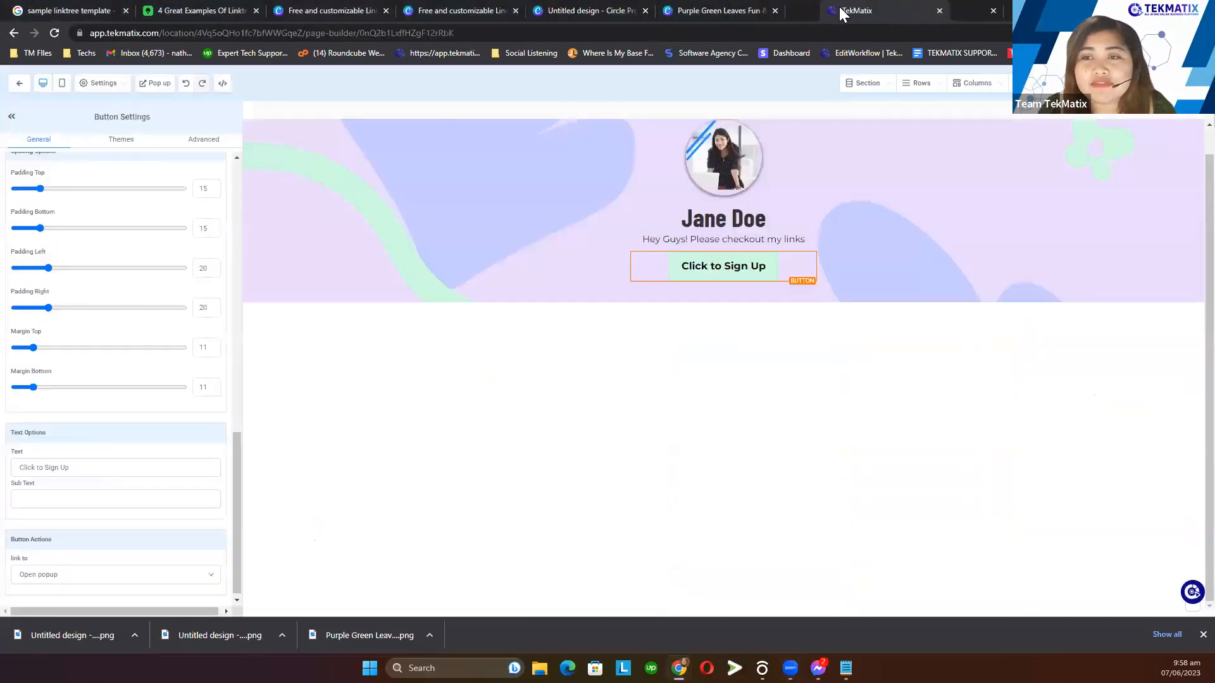
pyautogui.click(20, 84)
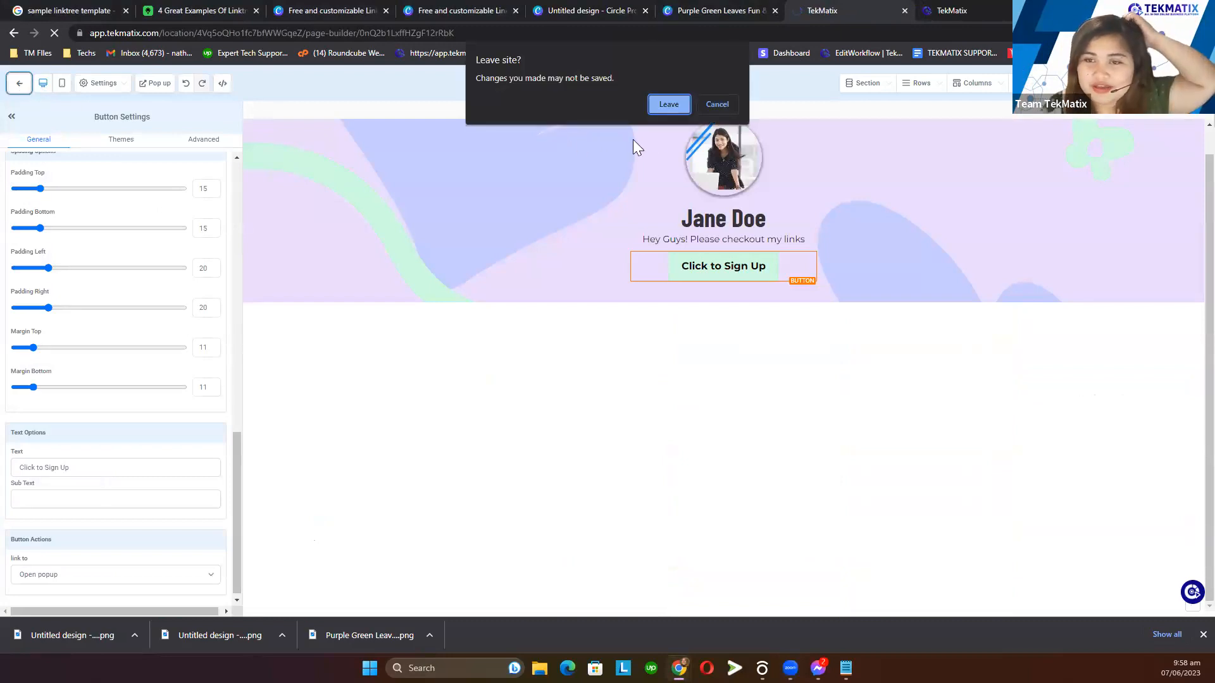
pyautogui.click(709, 104)
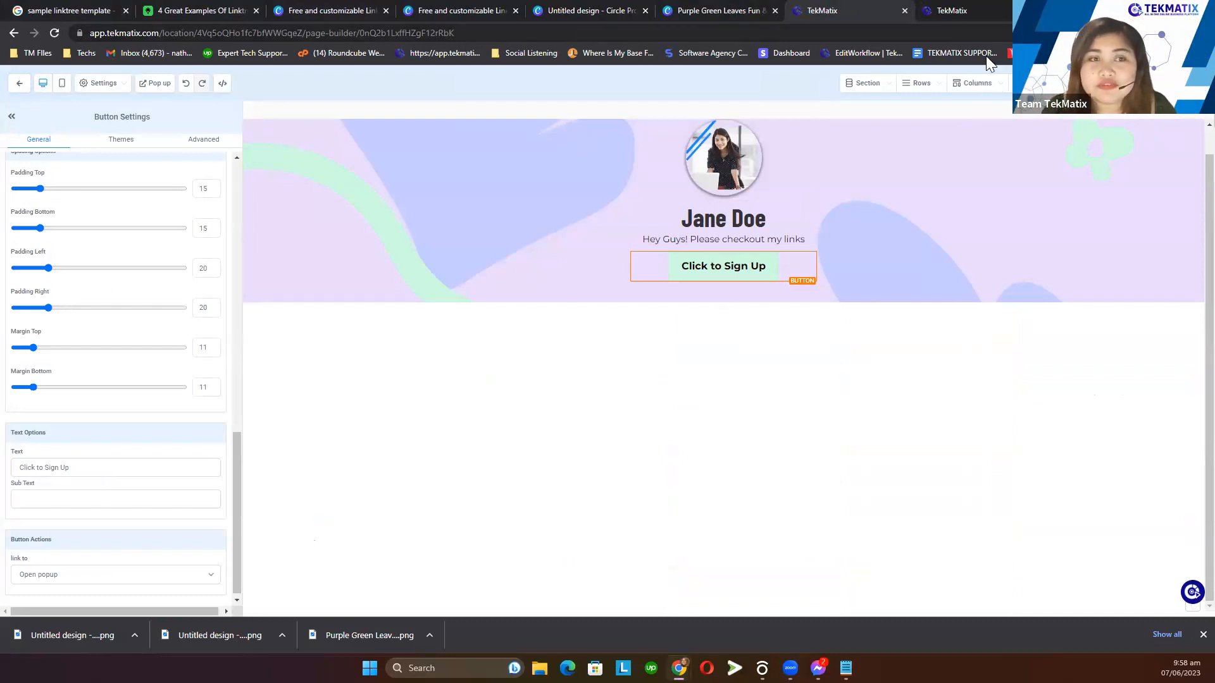
pyautogui.click(22, 88)
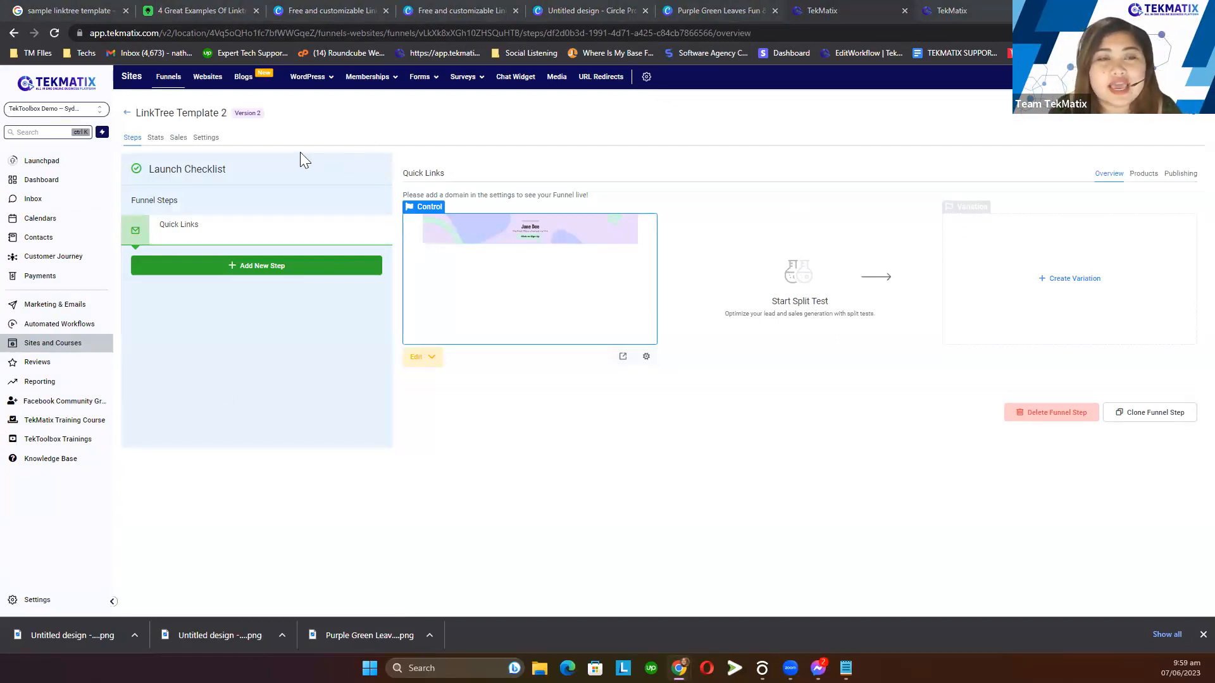
# - Rename the funnel to "LinkTree Template- Toolbox", save it, and reopen its Quick Links page for editing
pyautogui.click(206, 141)
pyautogui.click(284, 200)
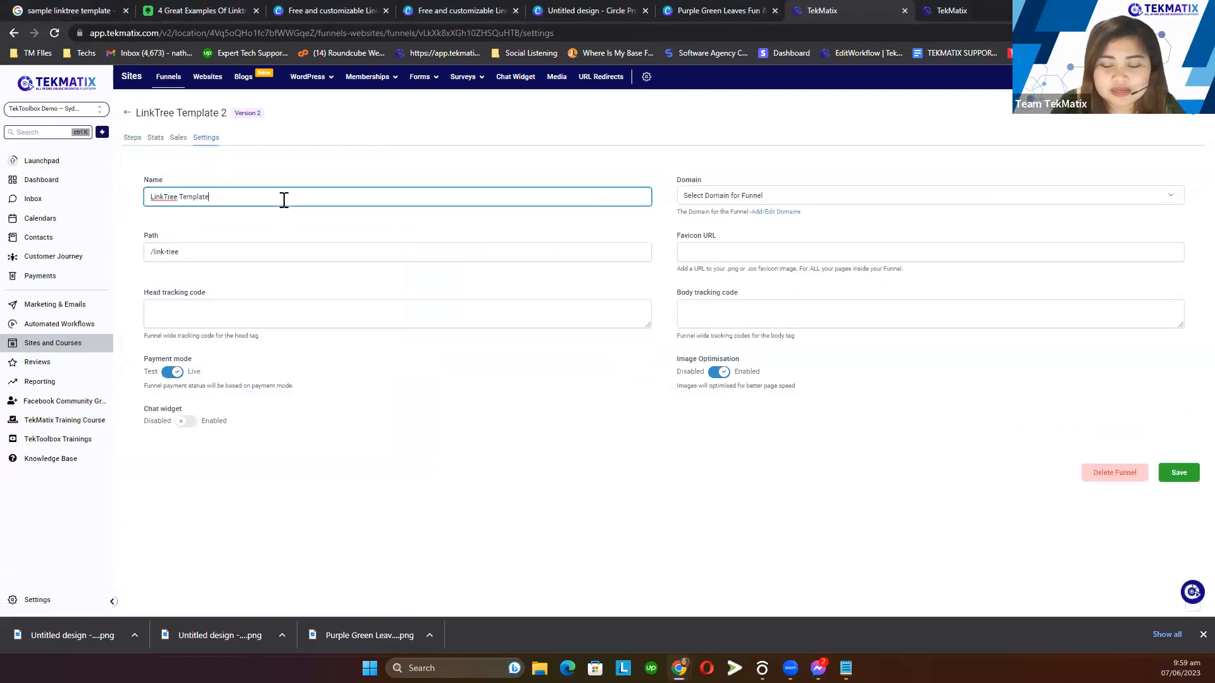
pyautogui.write('- Toolbox')
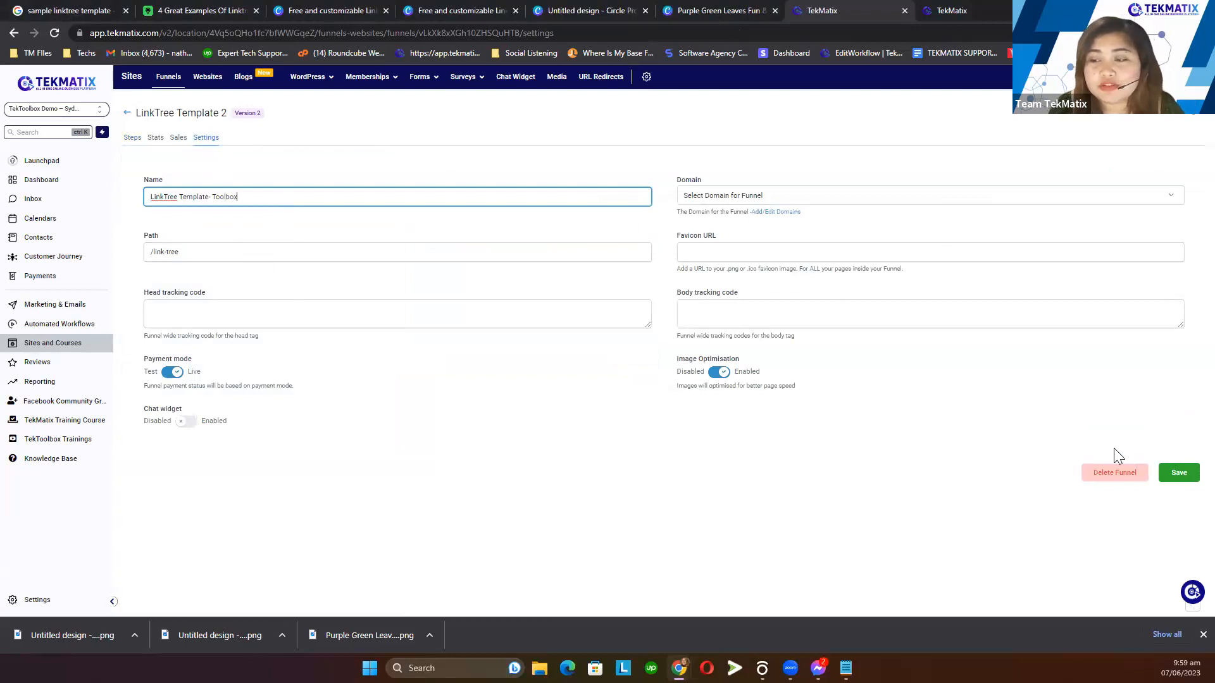
pyautogui.click(1173, 477)
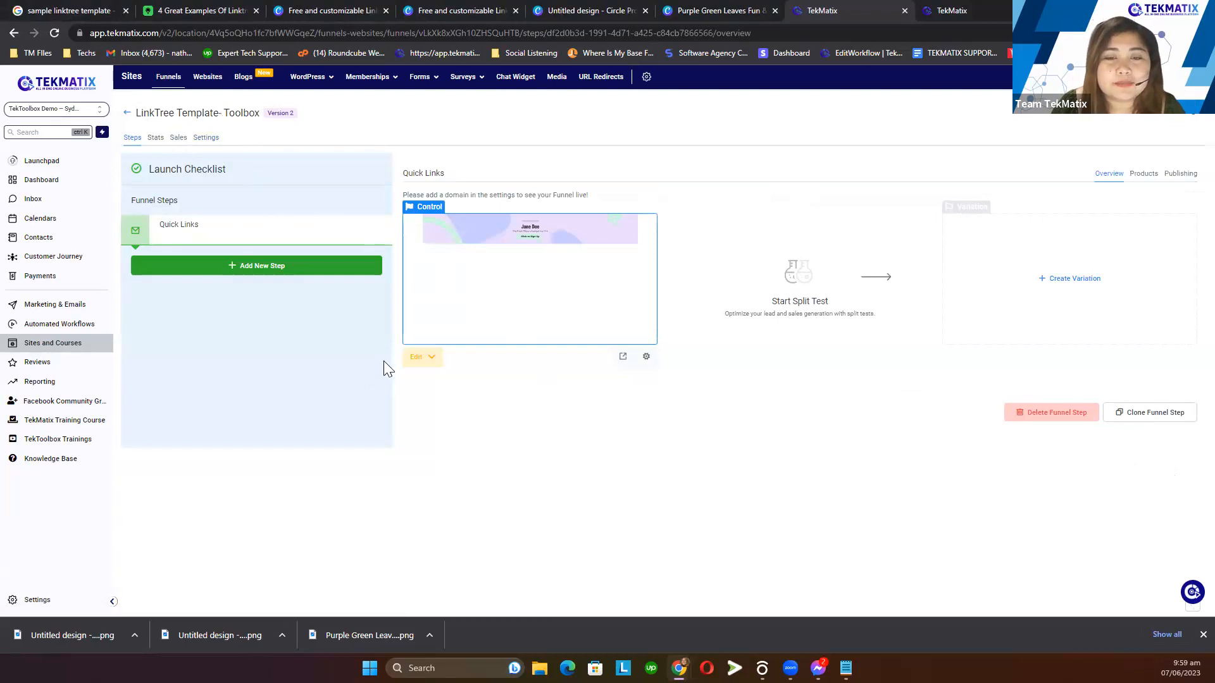
pyautogui.click(416, 354)
pyautogui.click(469, 392)
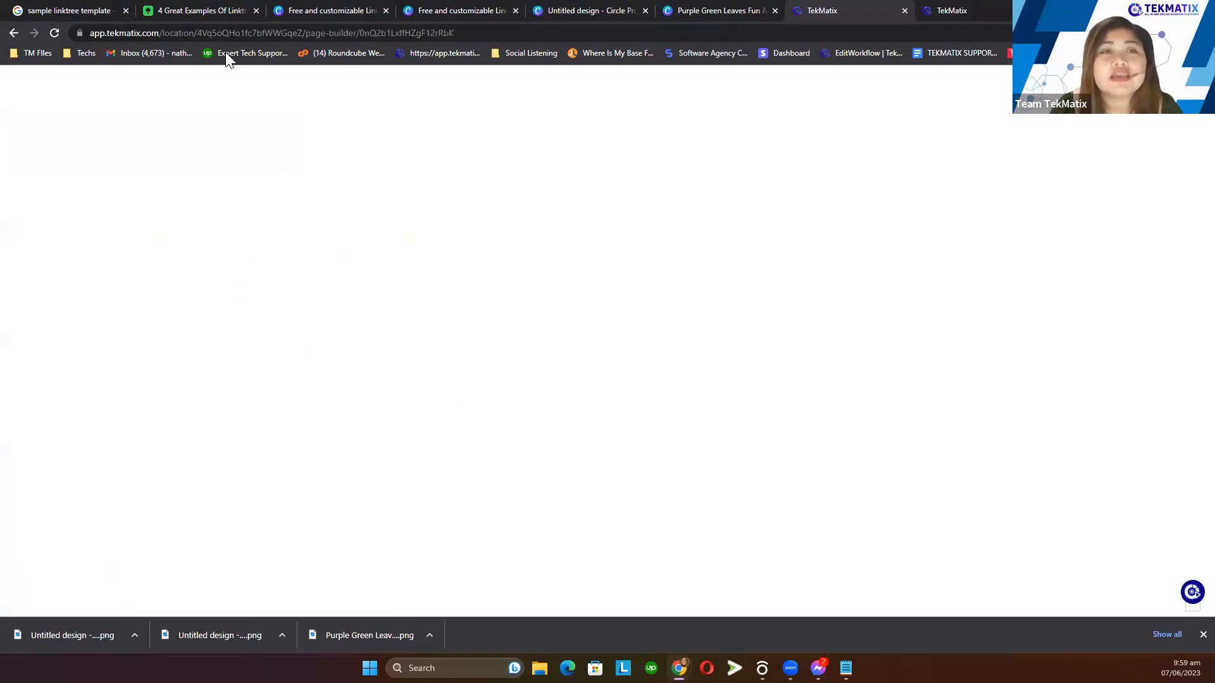
# - Search Google for linktree, look over the home page of the sponsored Linktree result, and close it
pyautogui.click(73, 9)
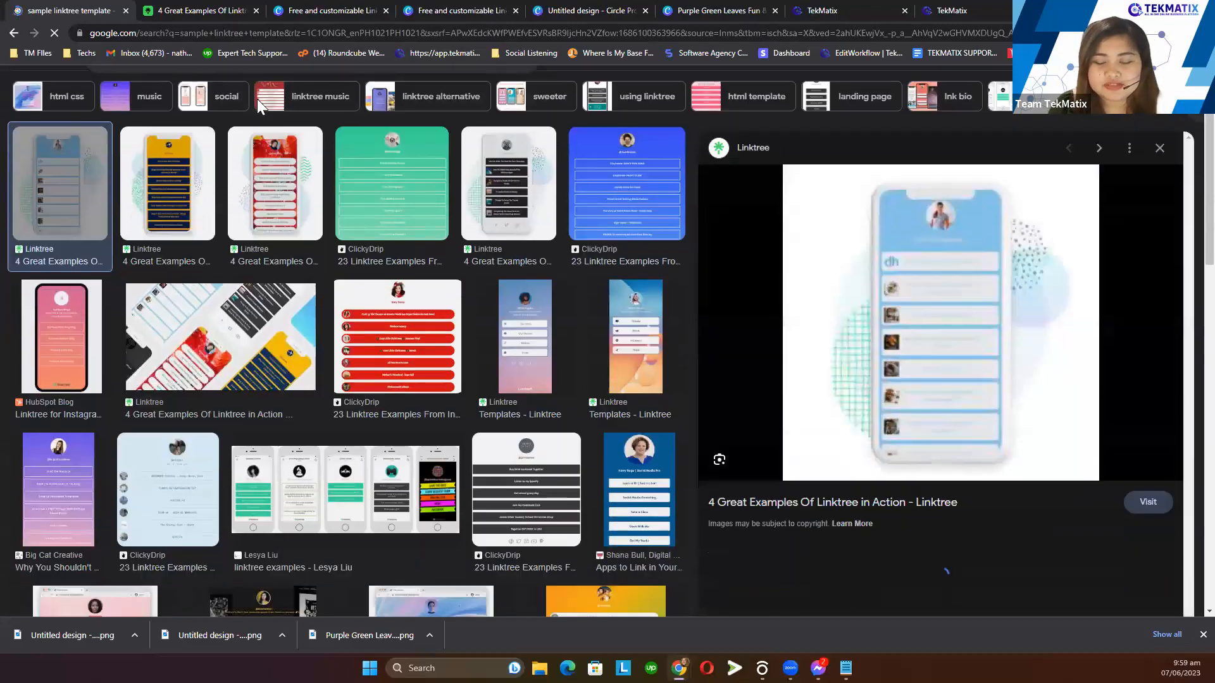
pyautogui.scroll(-1, 257, 99)
pyautogui.click(257, 97)
pyautogui.write('linktree')
pyautogui.press('Return')
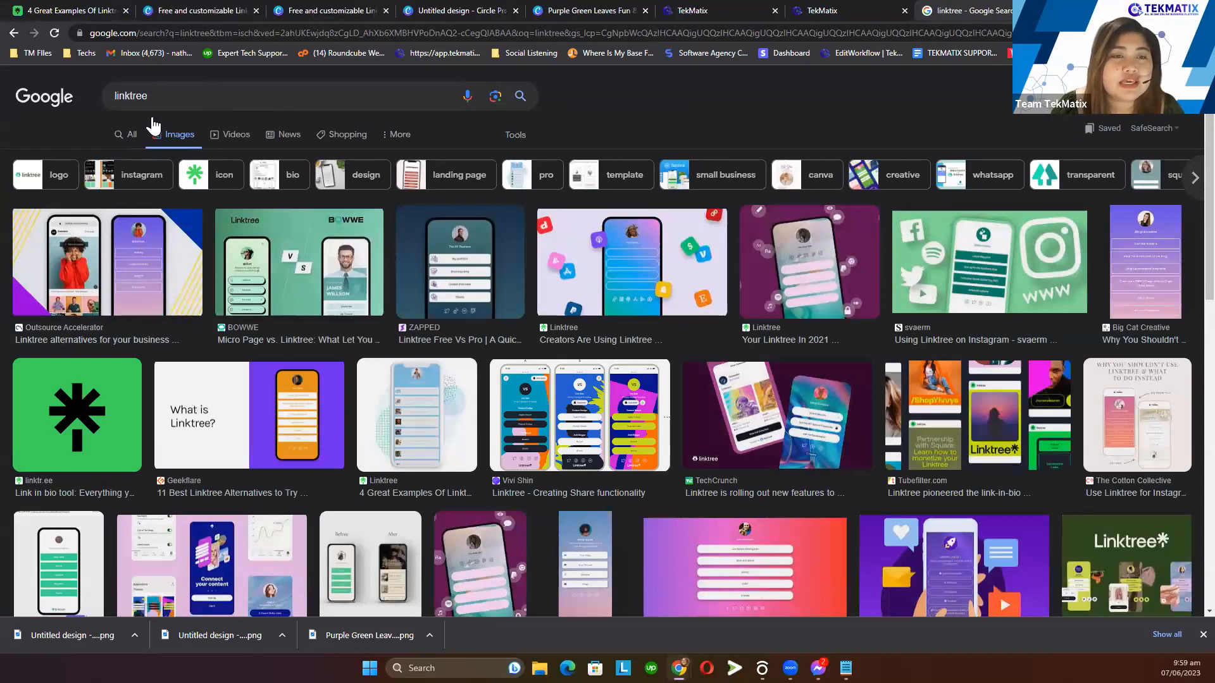
pyautogui.click(130, 134)
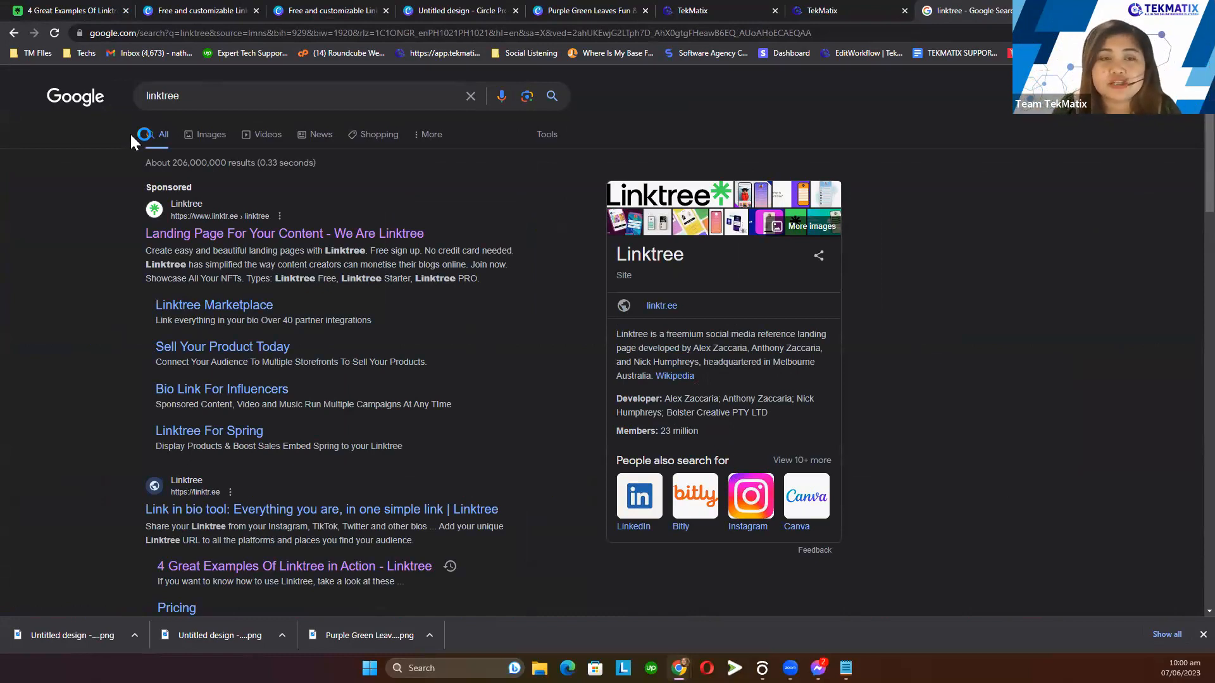
pyautogui.click(228, 239)
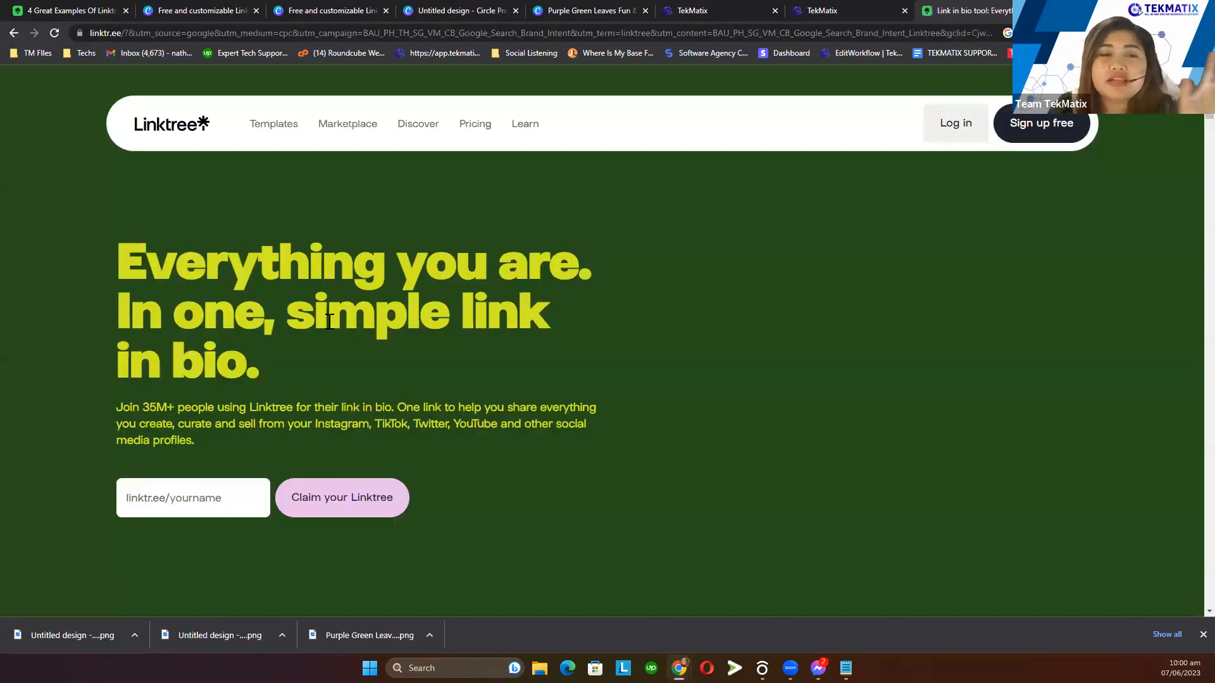
pyautogui.scroll(-5, 336, 326)
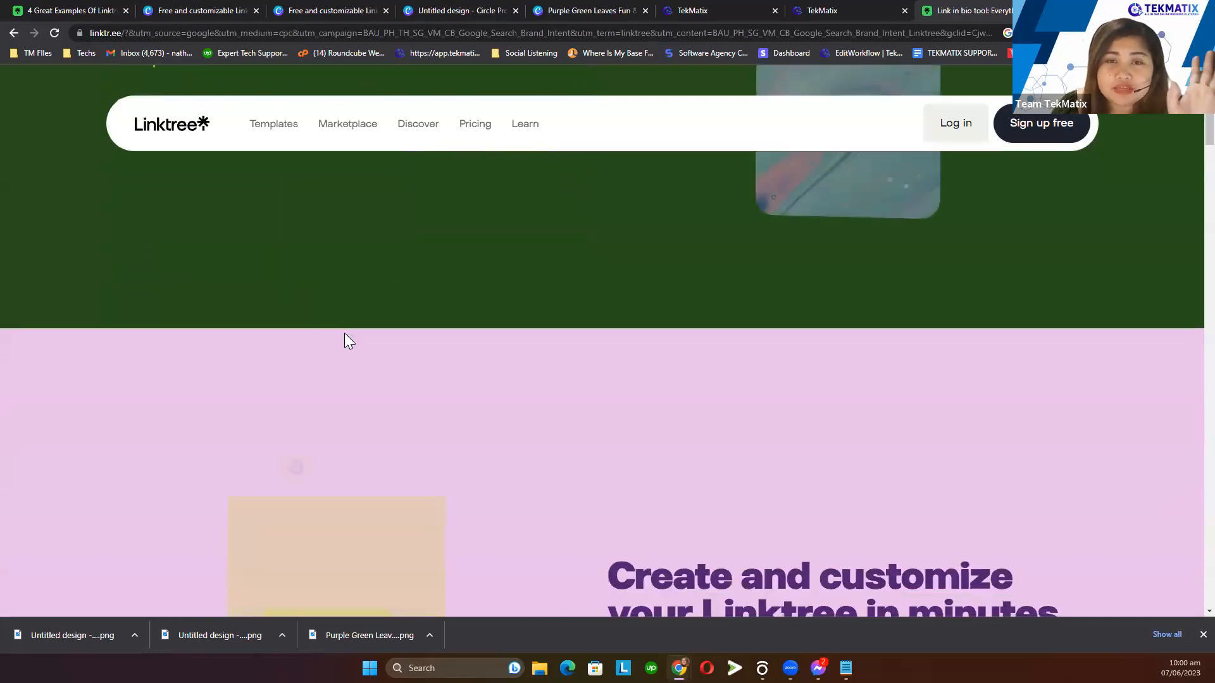
pyautogui.scroll(5, 345, 340)
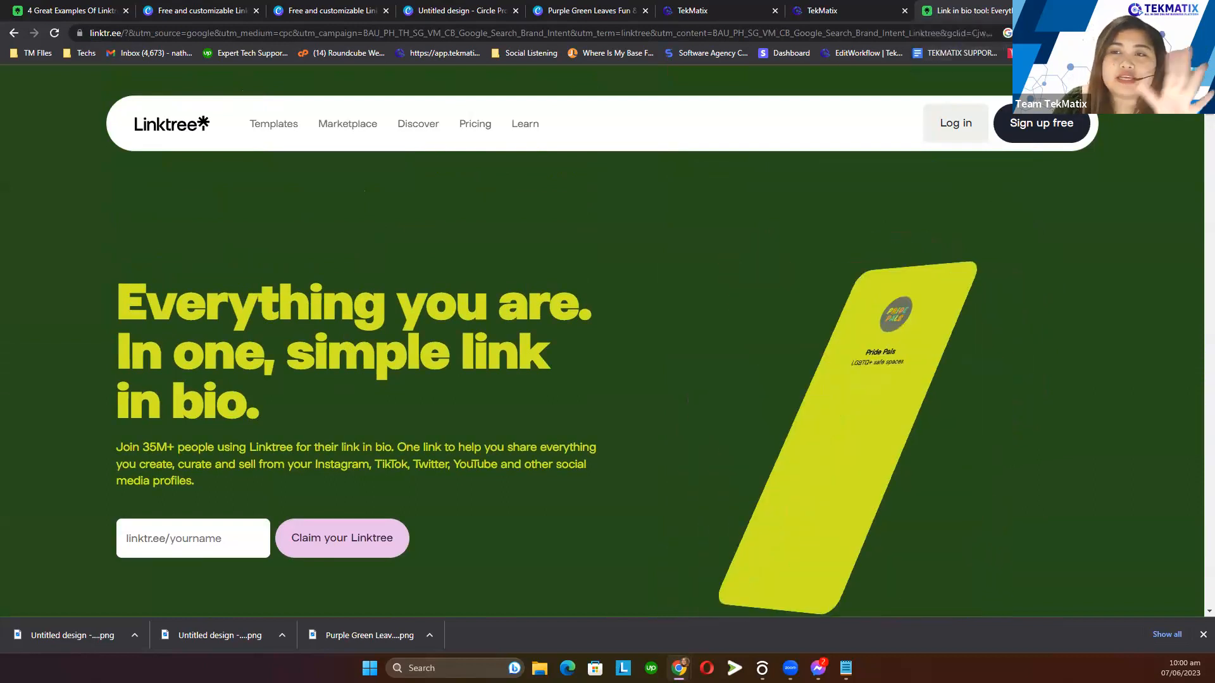
pyautogui.click(1035, 11)
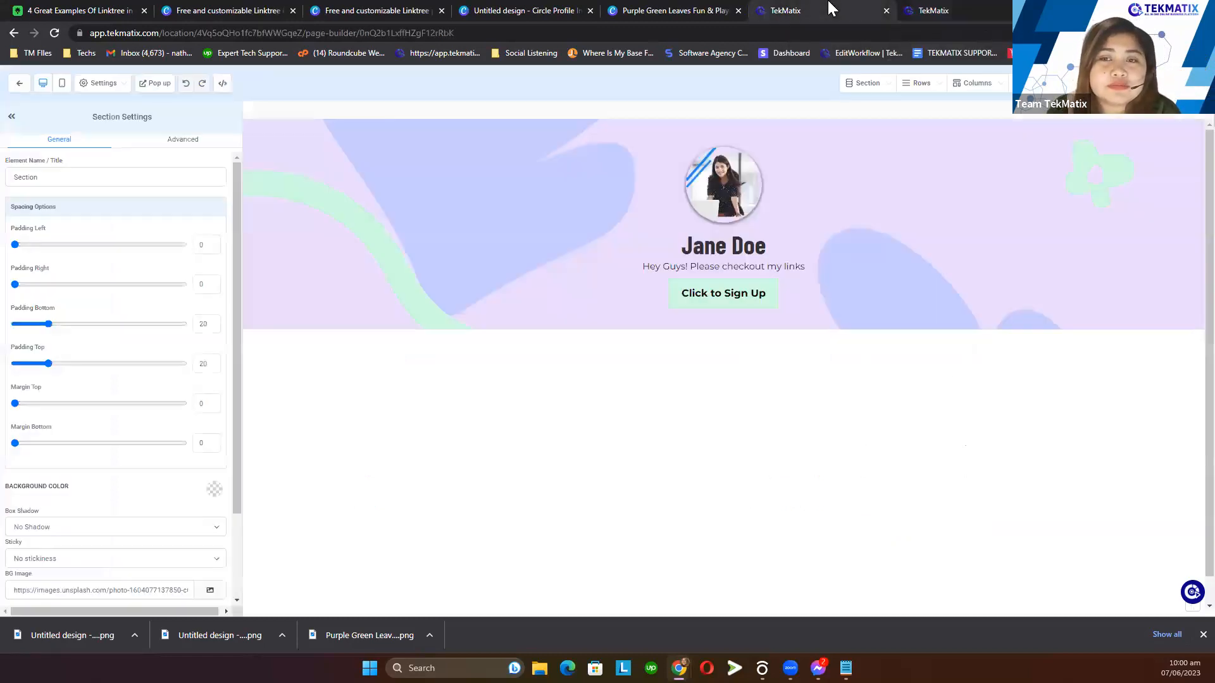
# - Return to the Quick Links page builder, mark the profile photo with two arrows, circle the background pattern, and clear the annotations
pyautogui.click(828, 9)
pyautogui.click(958, 9)
pyautogui.click(788, 10)
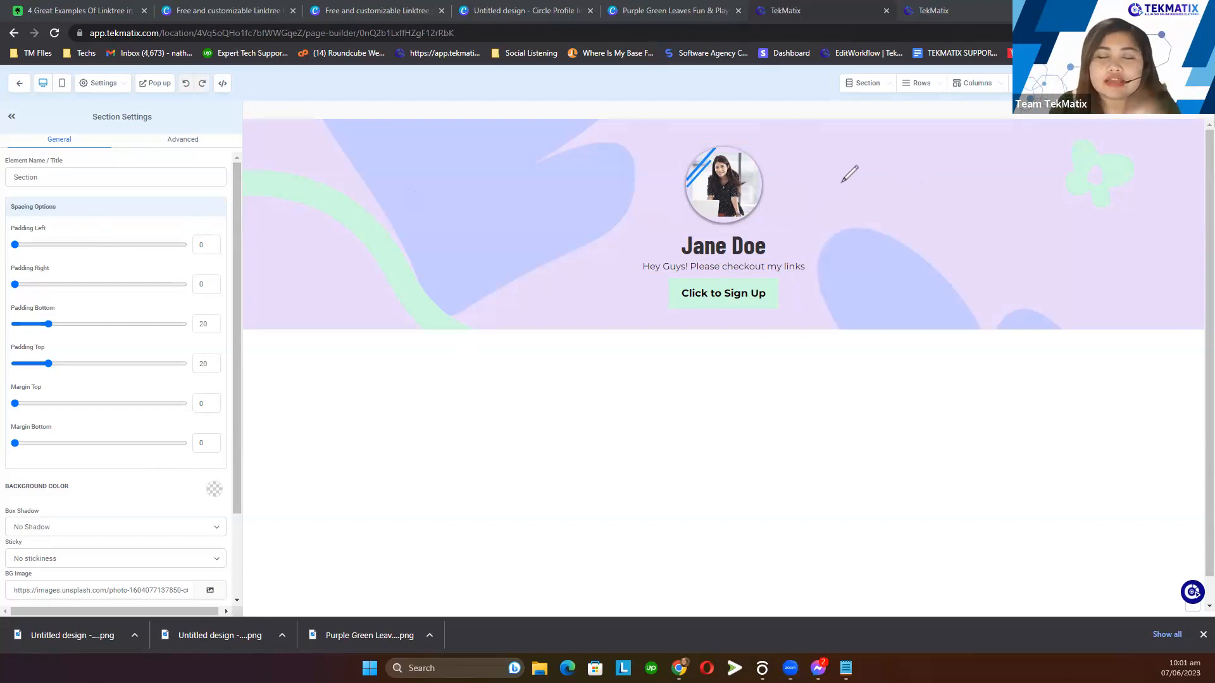
pyautogui.moveTo(1000, 191)
pyautogui.mouseDown()
pyautogui.moveTo(768, 191)
pyautogui.moveTo(778, 189)
pyautogui.mouseUp()
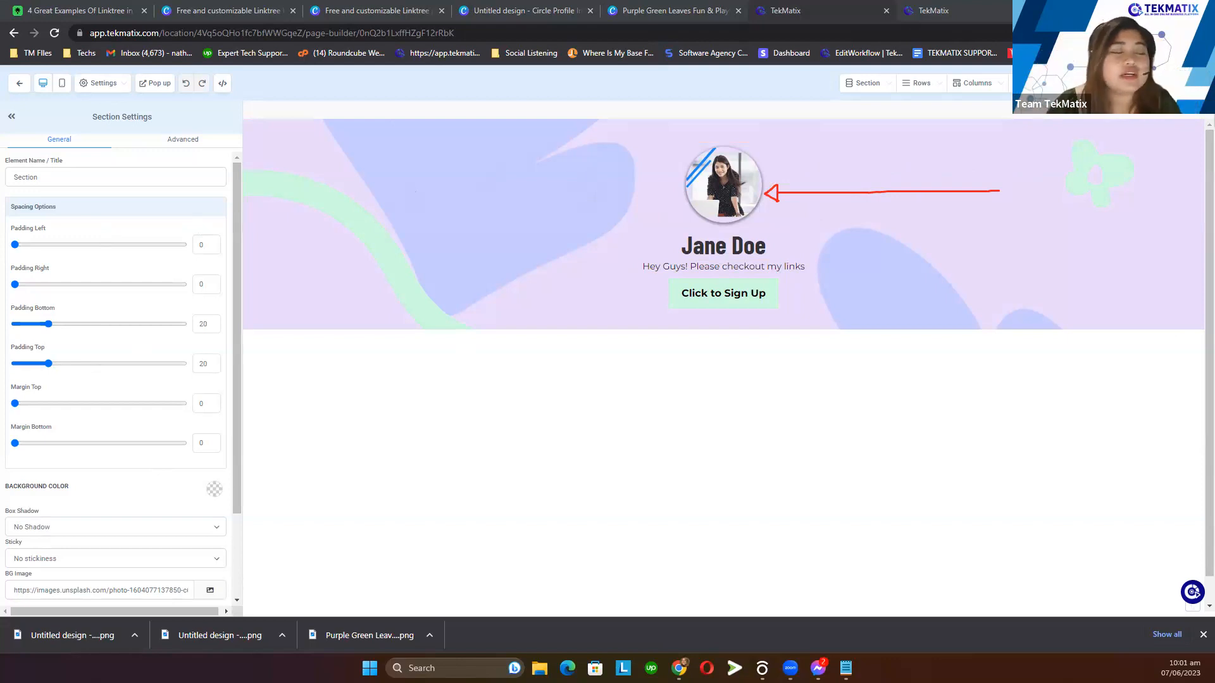
pyautogui.moveTo(532, 213)
pyautogui.mouseDown()
pyautogui.moveTo(703, 223)
pyautogui.moveTo(653, 235)
pyautogui.mouseUp()
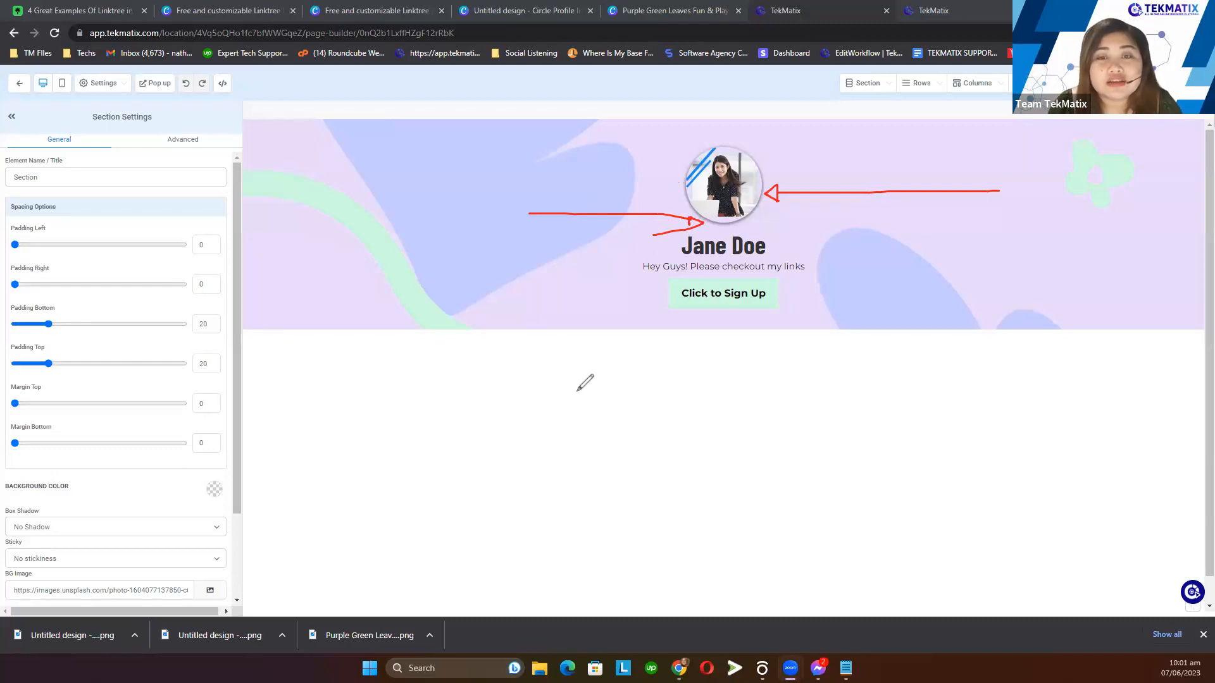
pyautogui.moveTo(282, 223); pyautogui.dragTo(450, 166)
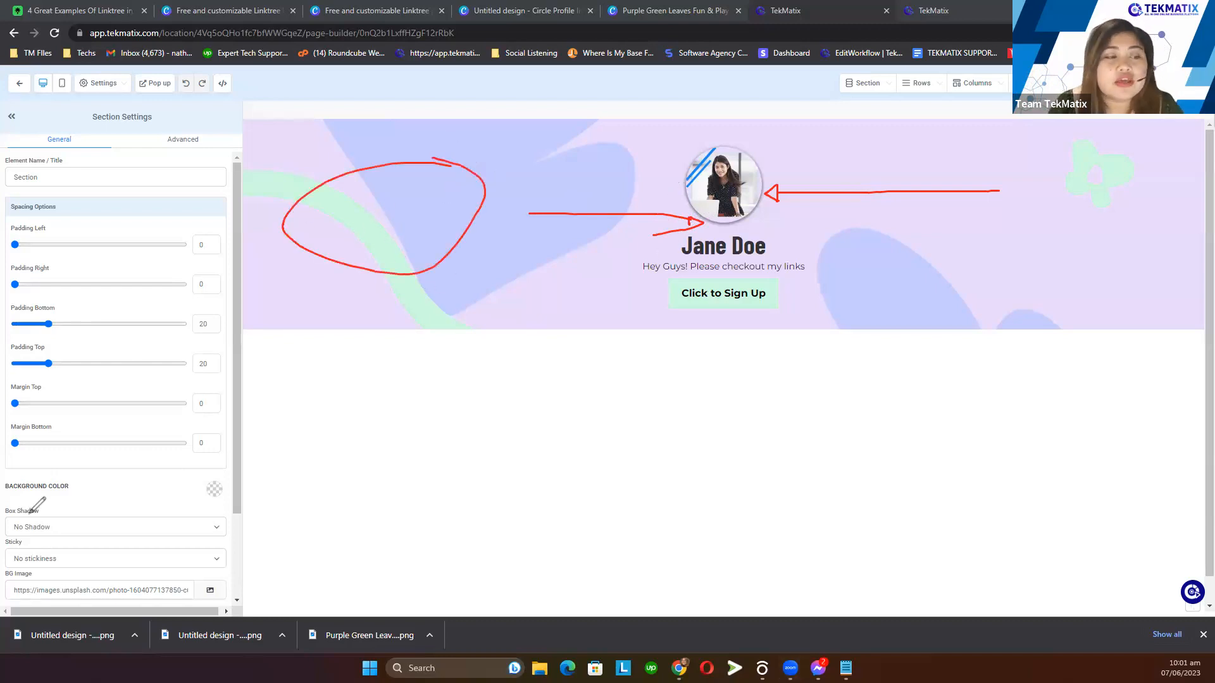
pyautogui.press('Escape')
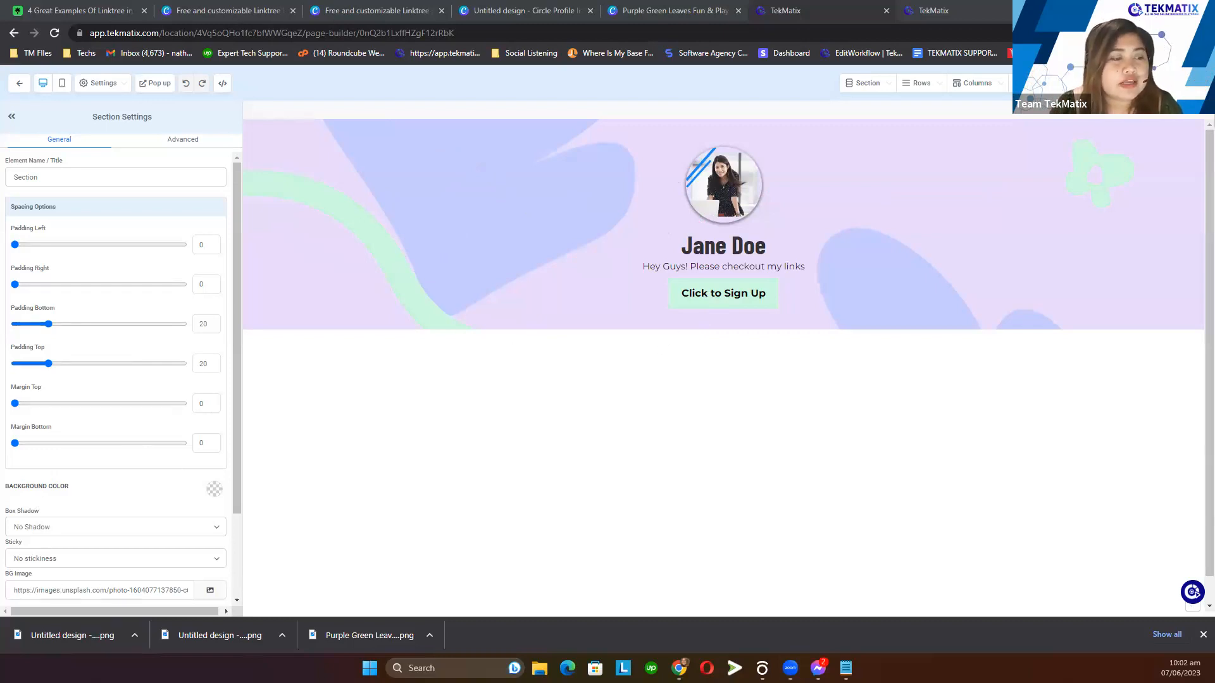
# - Switch to Canva and browse the designs on the Linktree background templates page
pyautogui.click(233, 11)
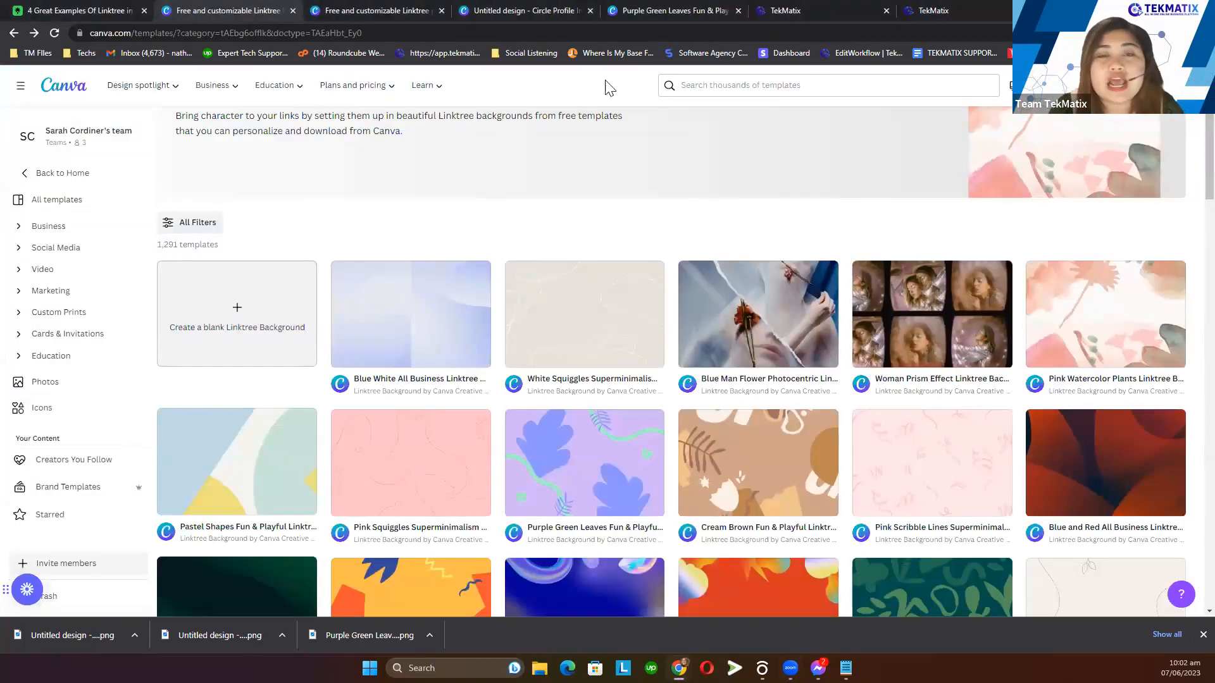
pyautogui.scroll(2, 608, 125)
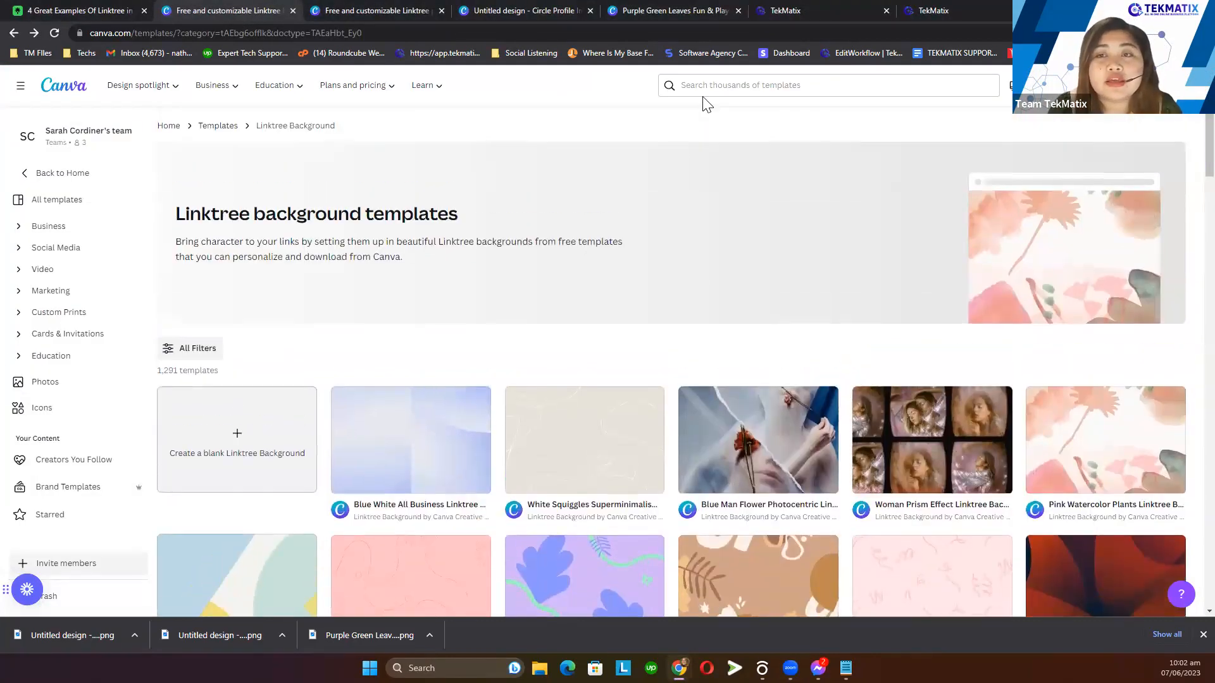
pyautogui.click(760, 85)
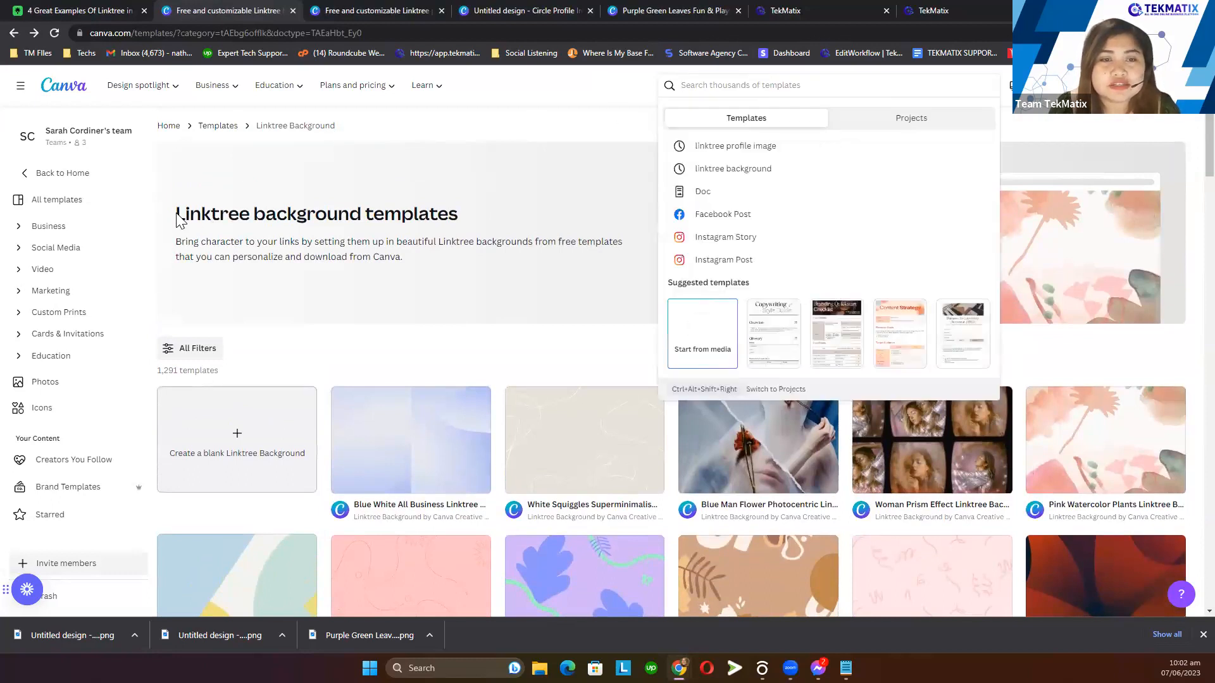
pyautogui.click(267, 214)
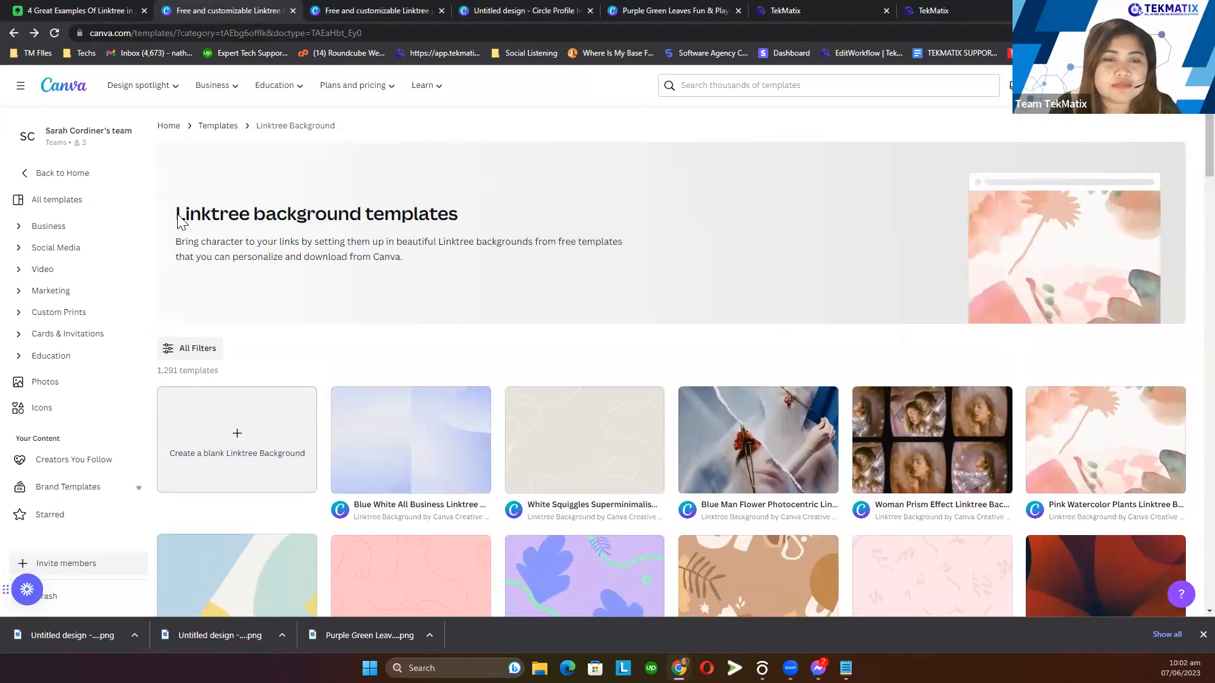
pyautogui.scroll(-5, 647, 456)
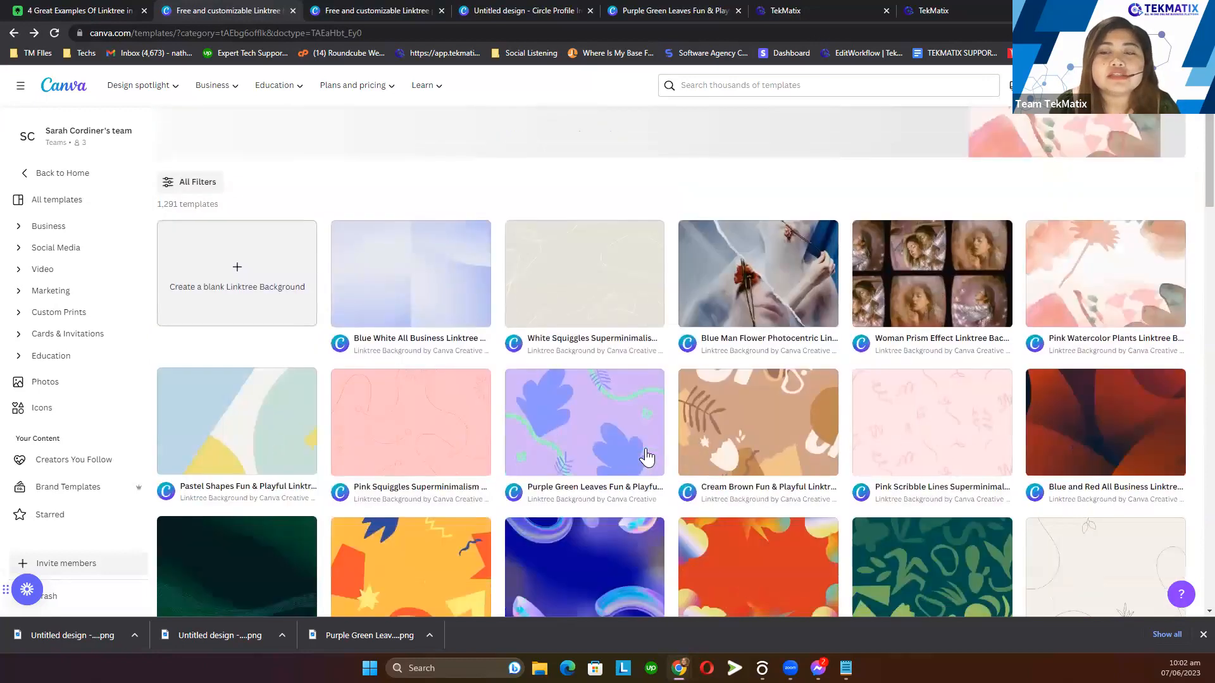
pyautogui.scroll(-4, 646, 456)
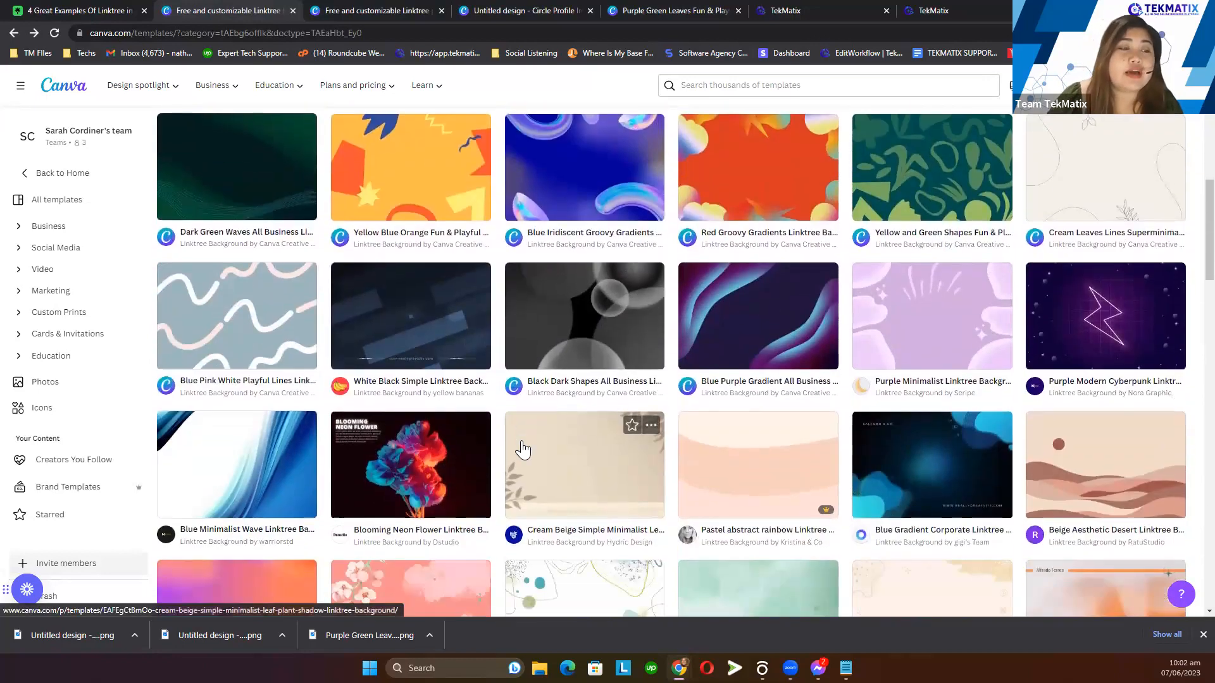
pyautogui.scroll(-6, 522, 449)
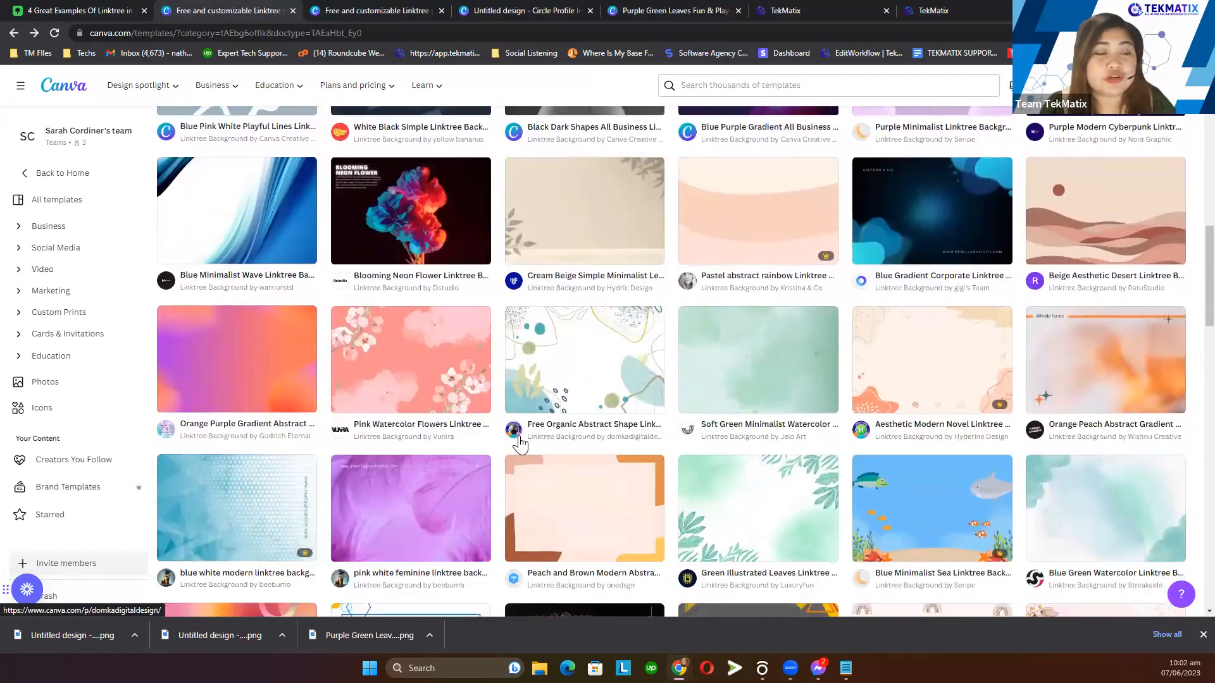
pyautogui.scroll(-10, 520, 444)
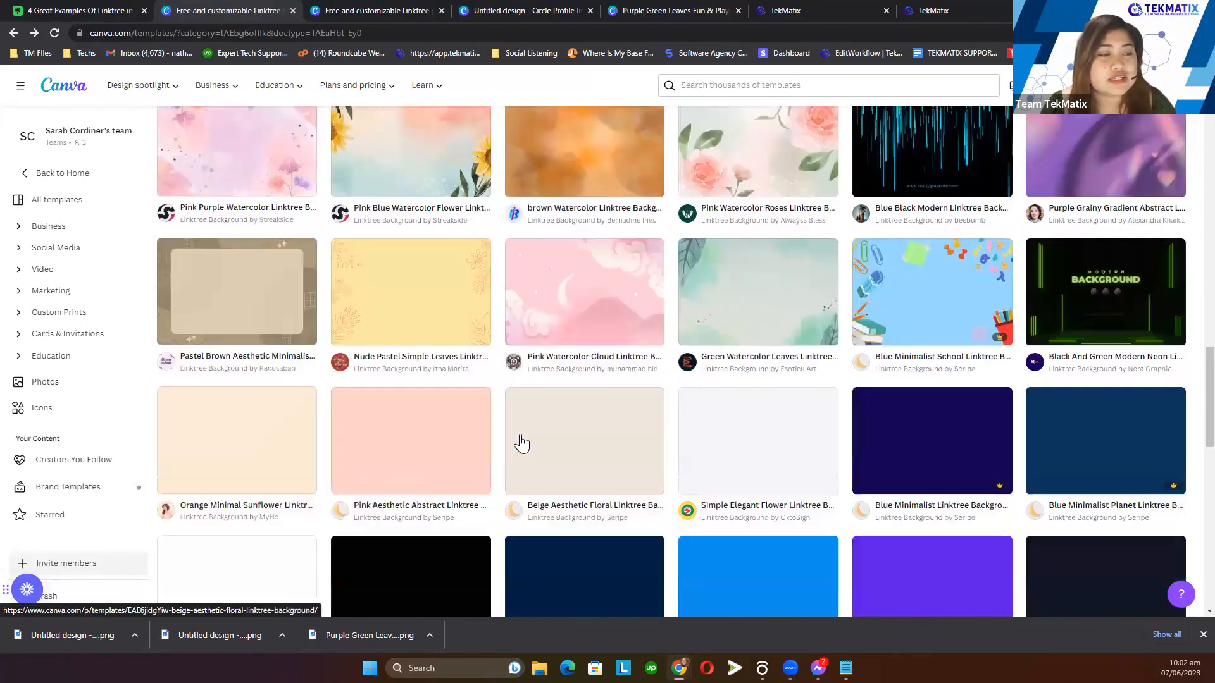
pyautogui.scroll(7, 535, 436)
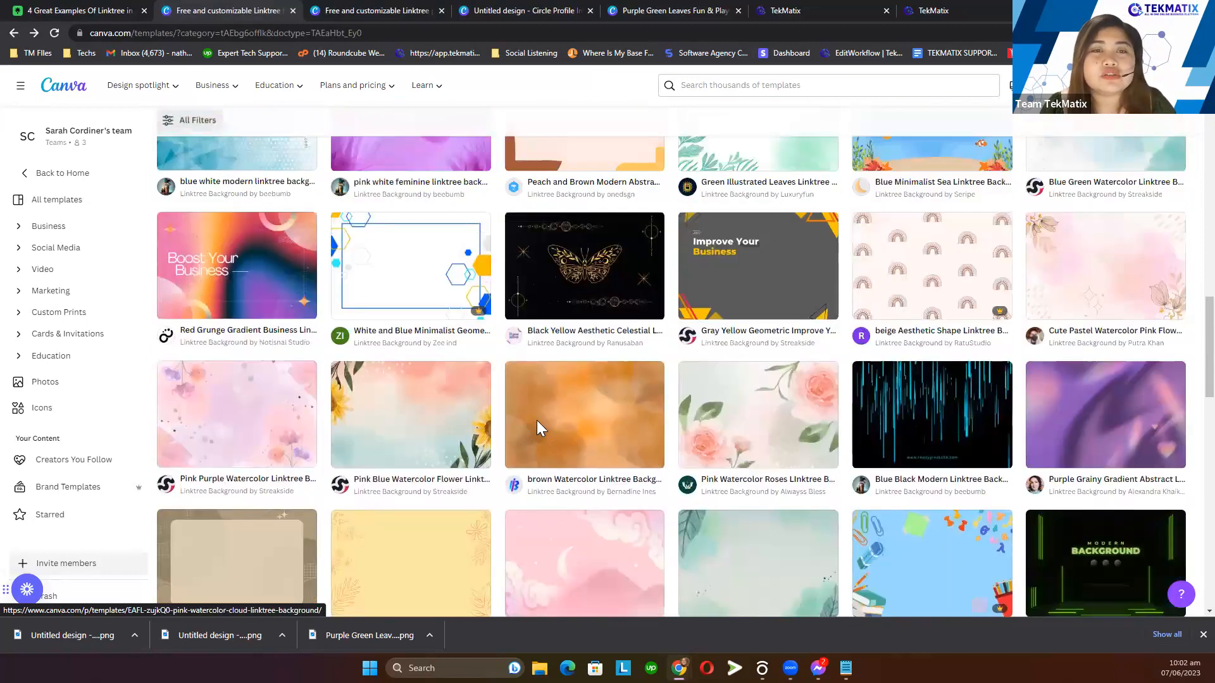
pyautogui.scroll(10, 201, 224)
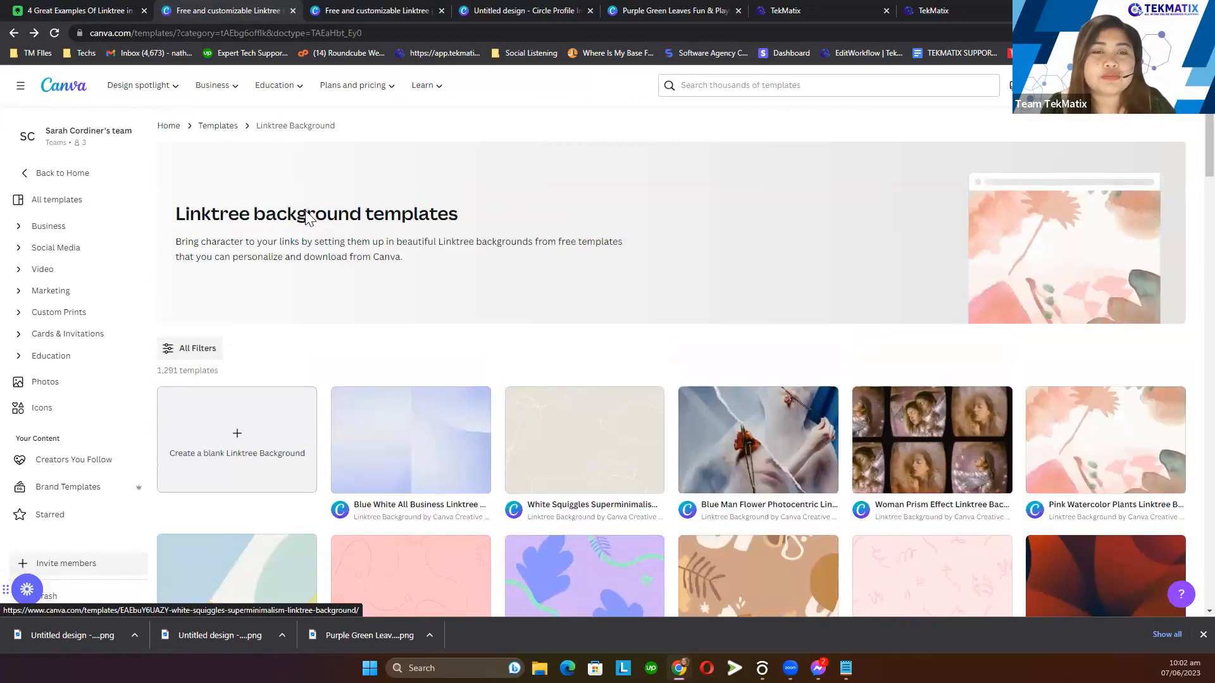
# - Search Canva's templates for linktree, choose the suggested Linktree Backgrounds category, and browse its designs
pyautogui.click(708, 88)
pyautogui.write('linktree')
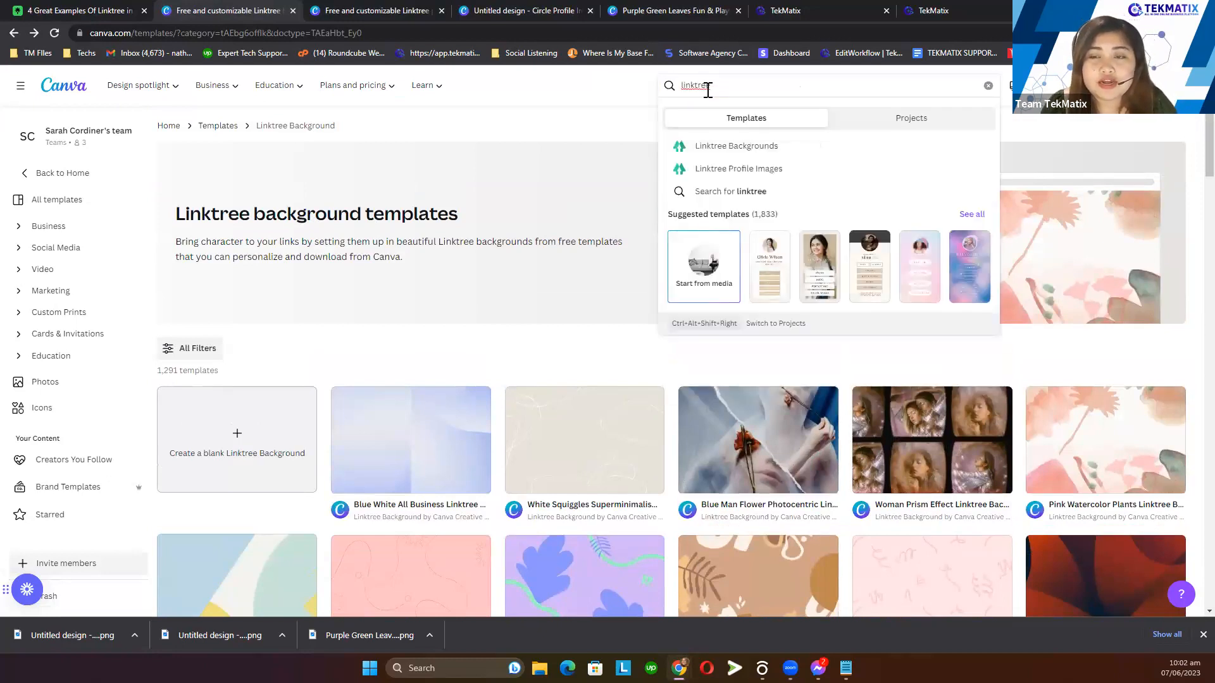
pyautogui.click(778, 148)
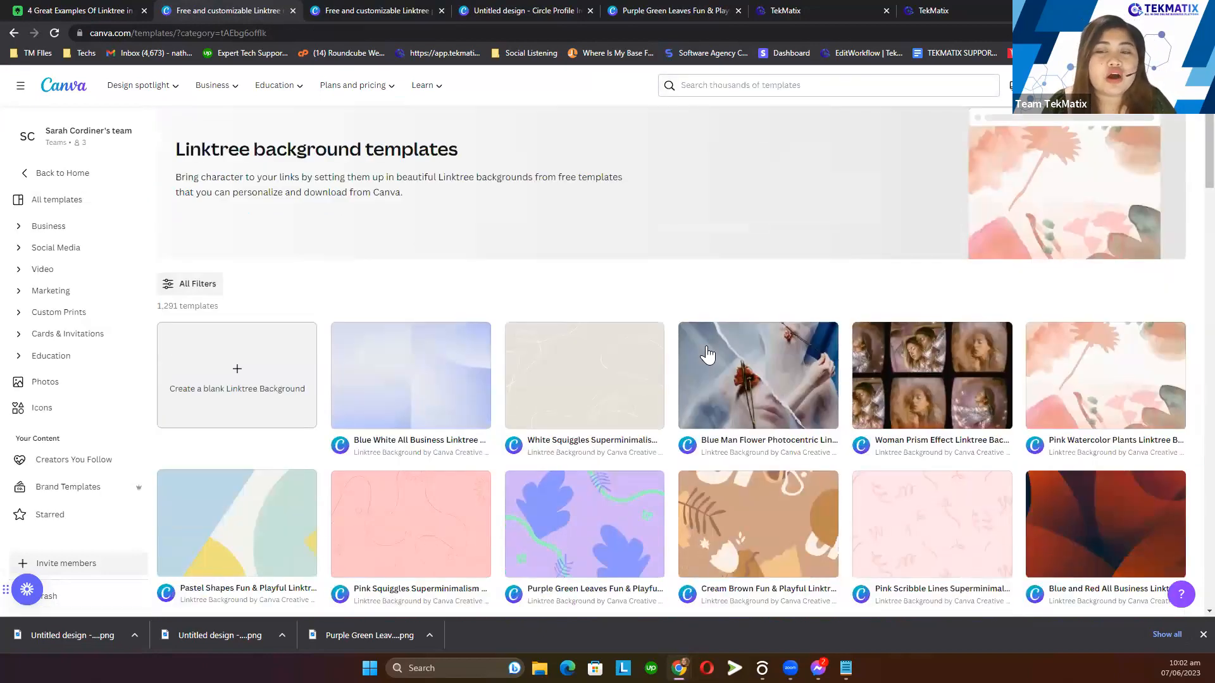
pyautogui.scroll(-5, 706, 348)
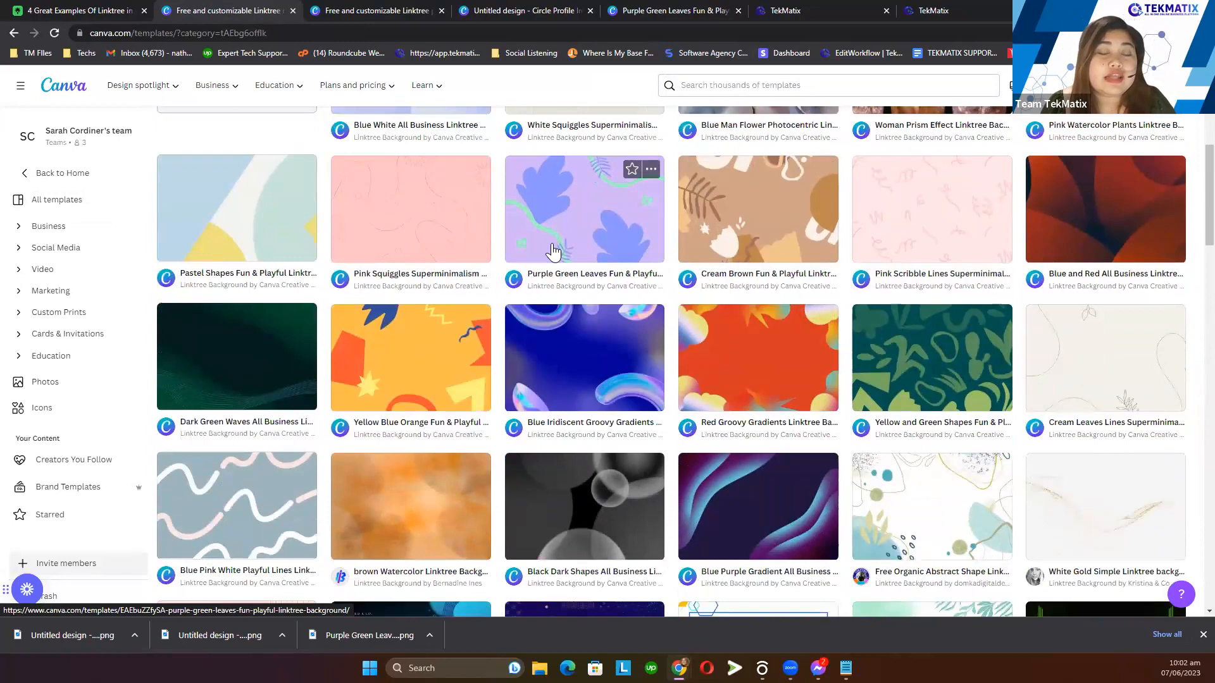
pyautogui.scroll(-12, 498, 336)
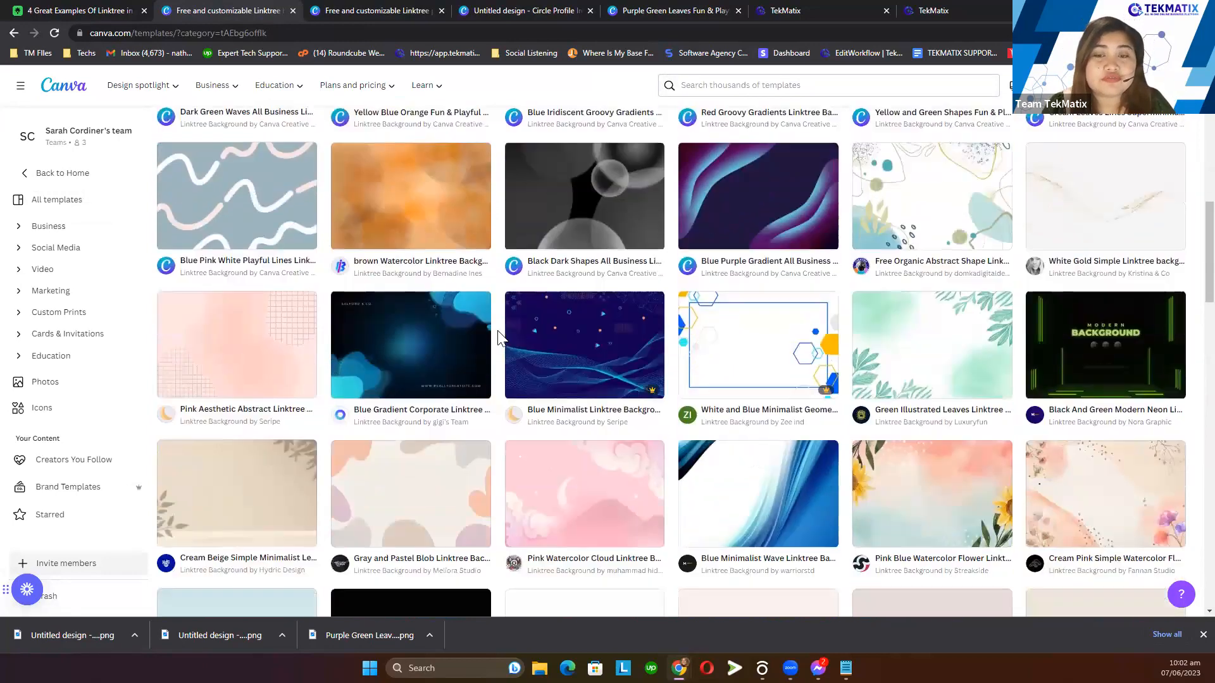
# - Browse the Linktree background templates in Canva and briefly compare them with the page in the TekMatix builder
pyautogui.scroll(-5, 498, 335)
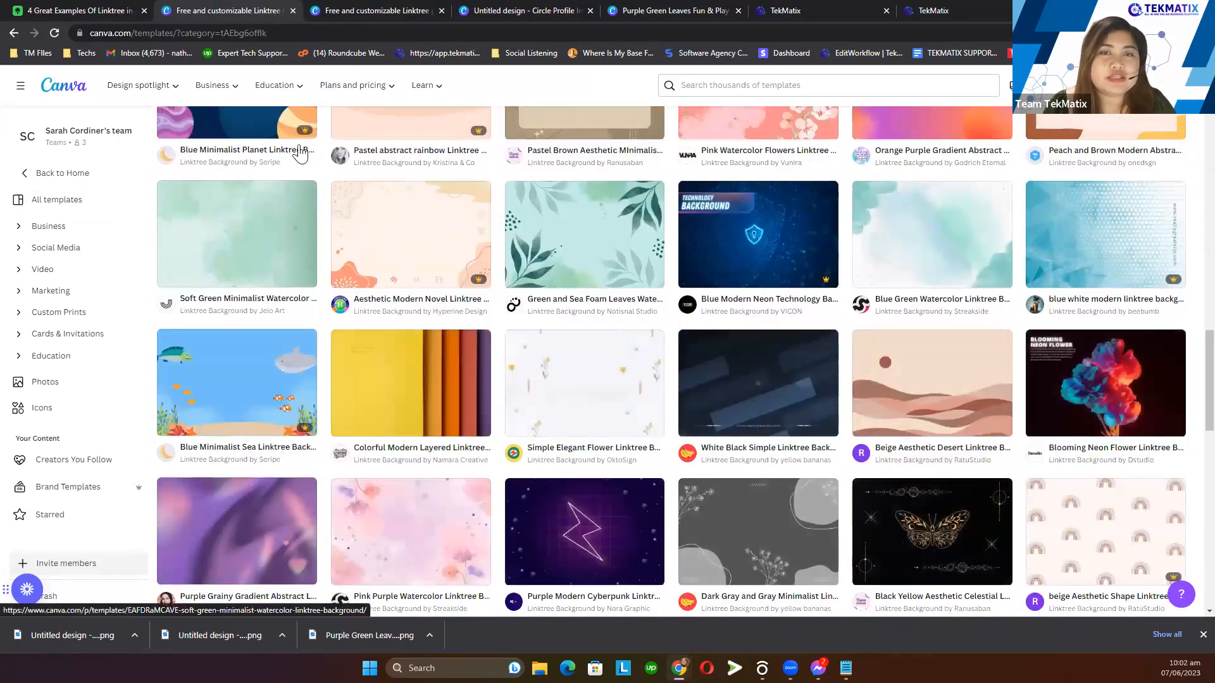
pyautogui.scroll(3, 749, 373)
pyautogui.scroll(15, 749, 373)
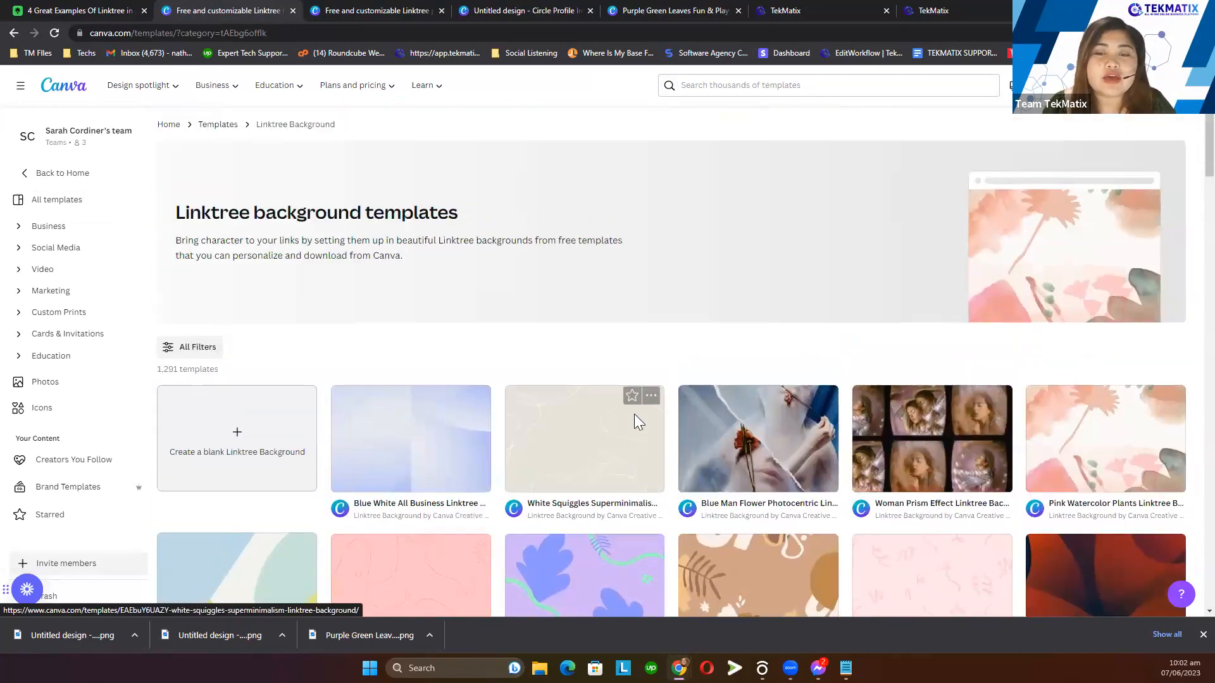
pyautogui.scroll(-3, 634, 414)
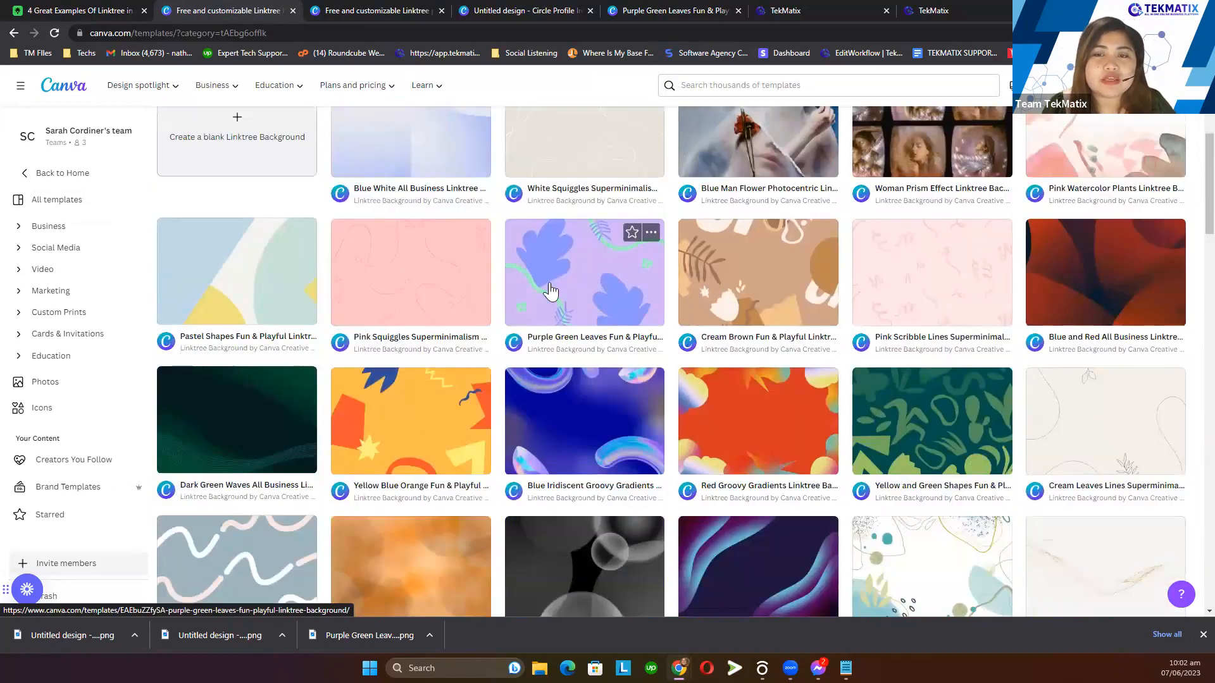
pyautogui.click(800, 9)
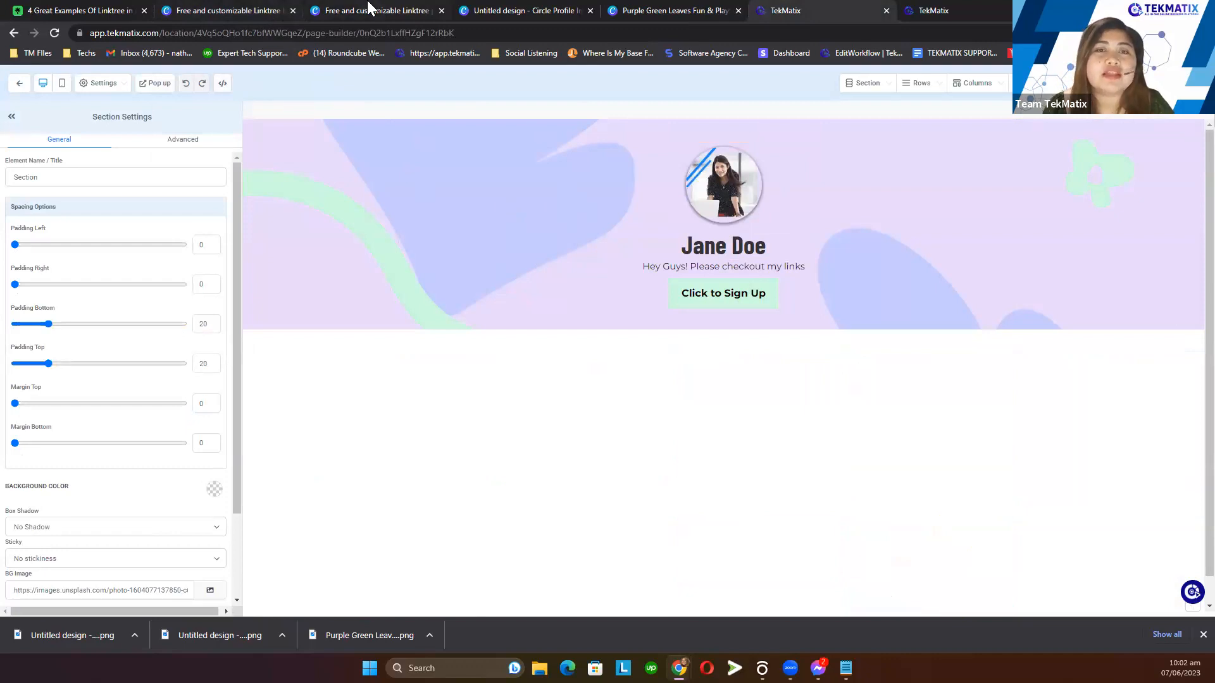
pyautogui.click(215, 9)
# - Search Canva's templates for linktree, choose the suggested Linktree Profile Images category, and browse its designs
pyautogui.click(842, 83)
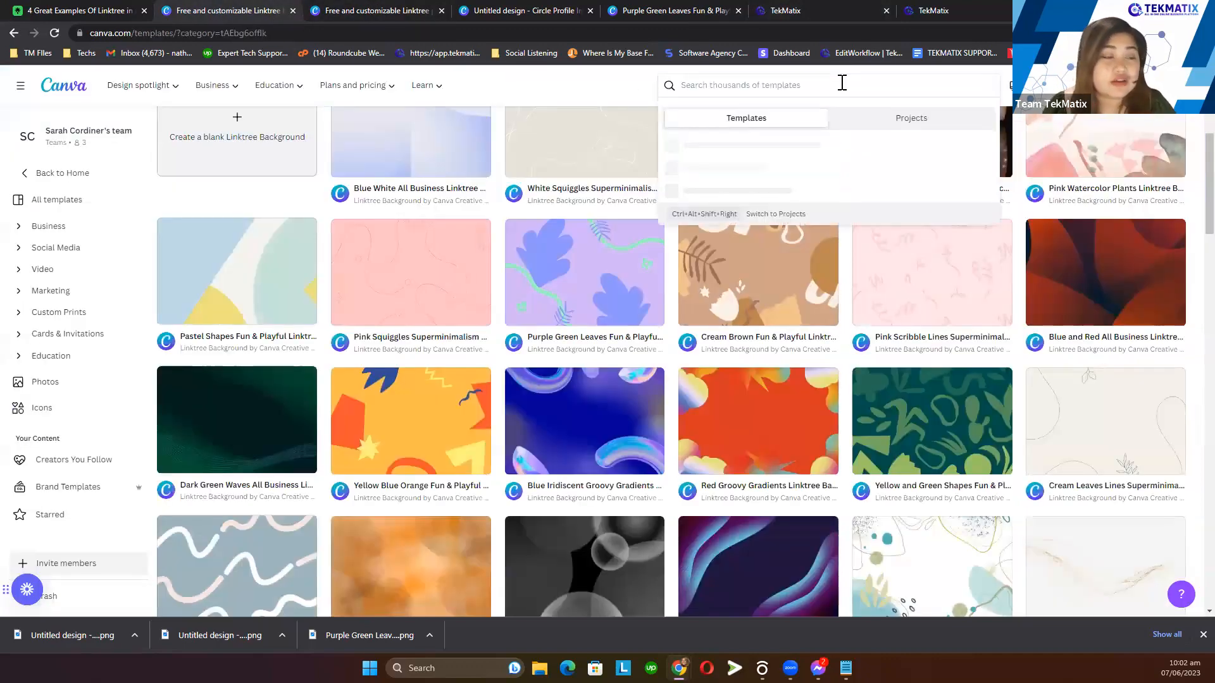
pyautogui.write('linktree')
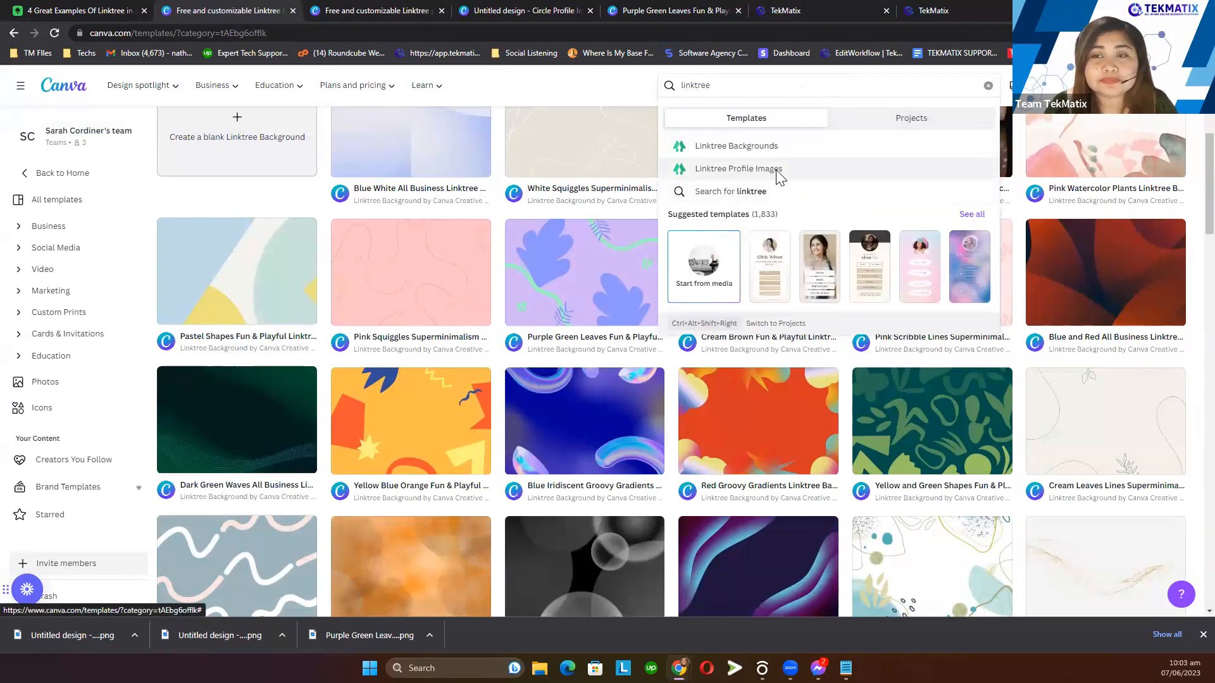
pyautogui.click(774, 170)
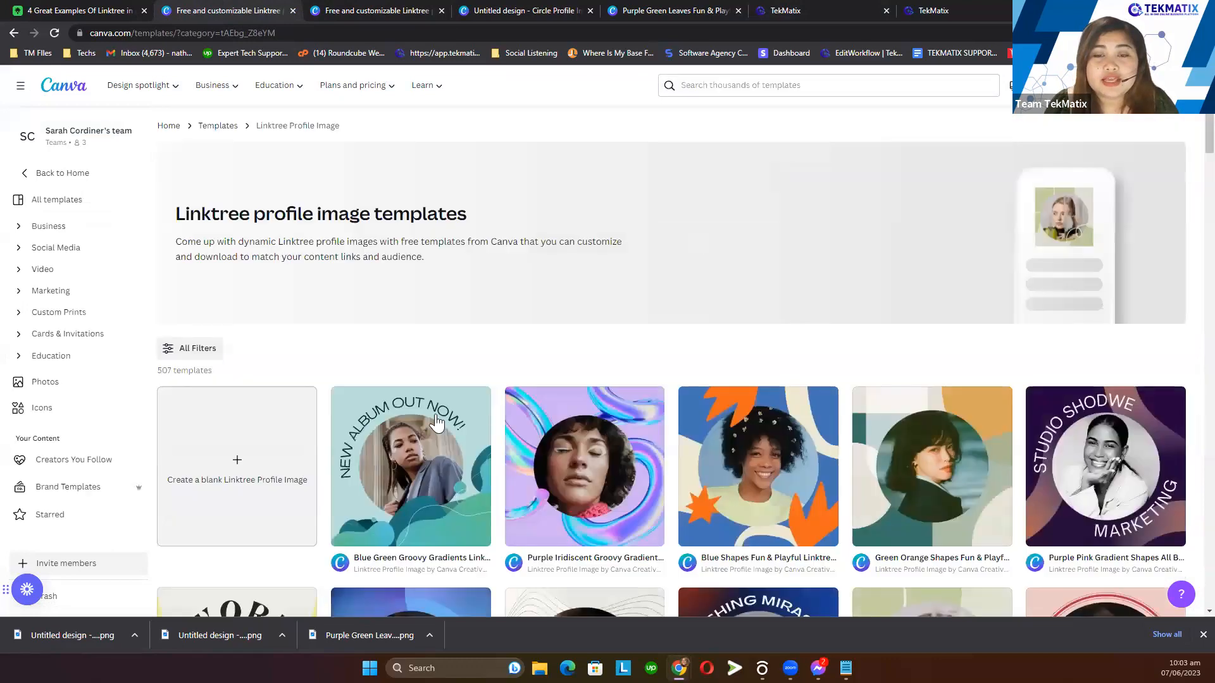
pyautogui.scroll(-2, 442, 421)
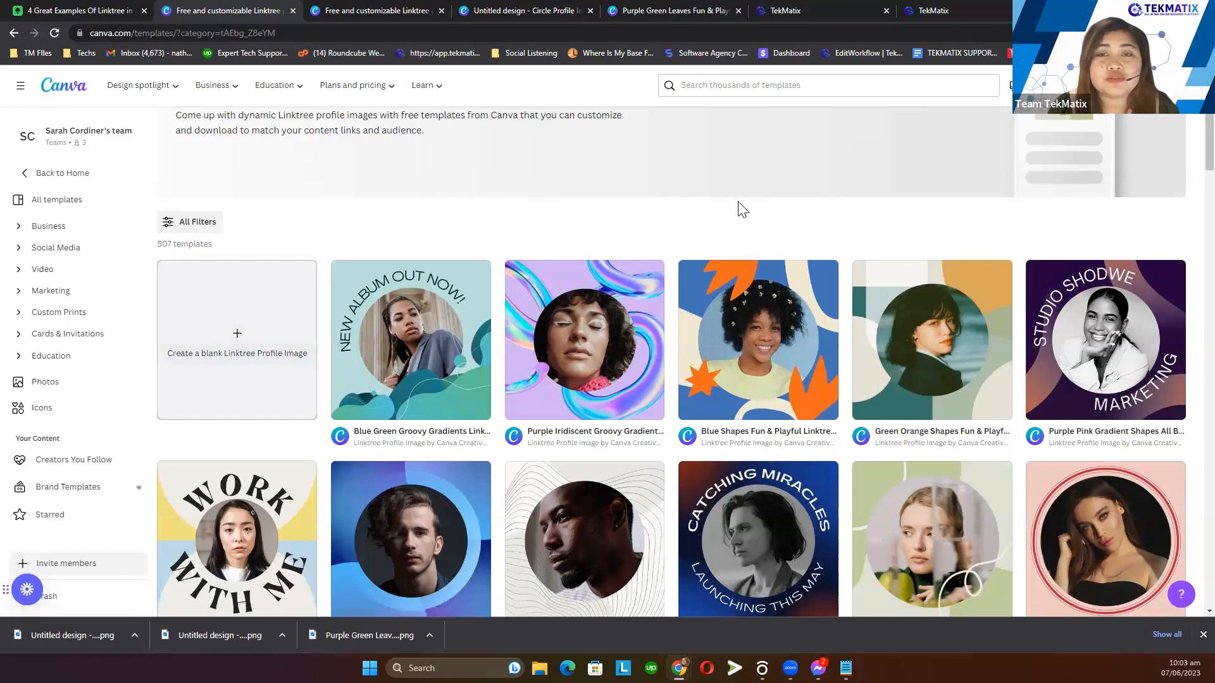
# - Review the circular profile photo design in the Canva editor and compare it with the Linktree profile image templates
pyautogui.click(568, 7)
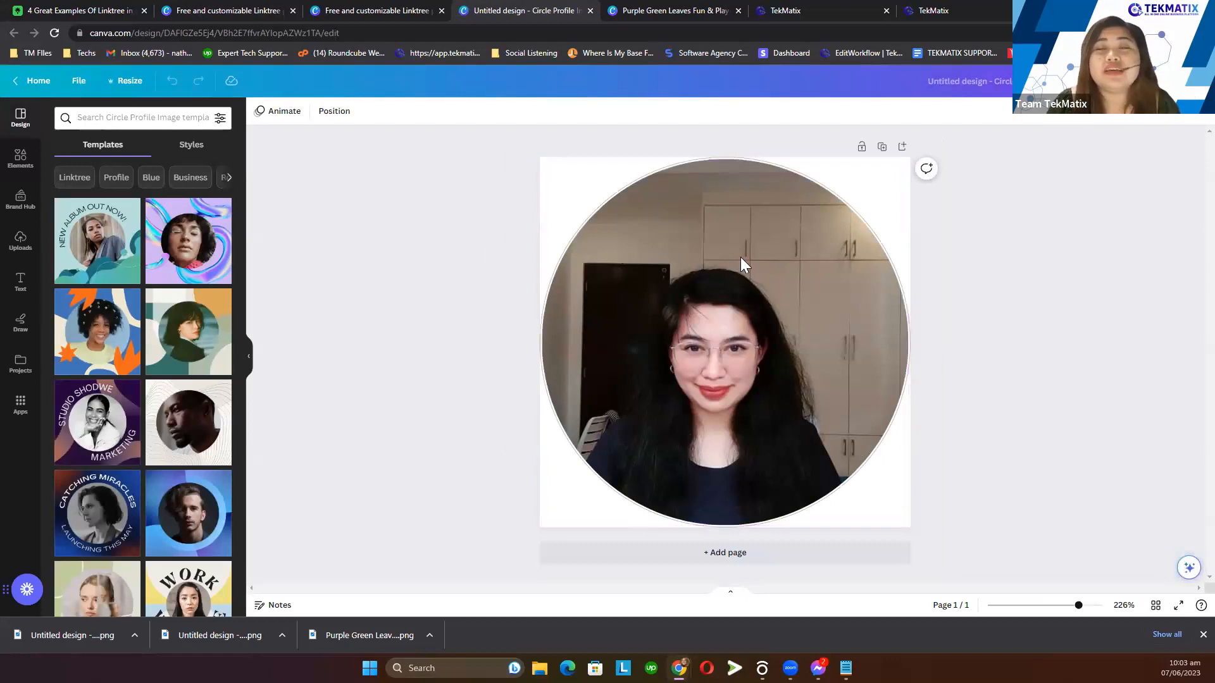
pyautogui.click(800, 257)
pyautogui.click(444, 205)
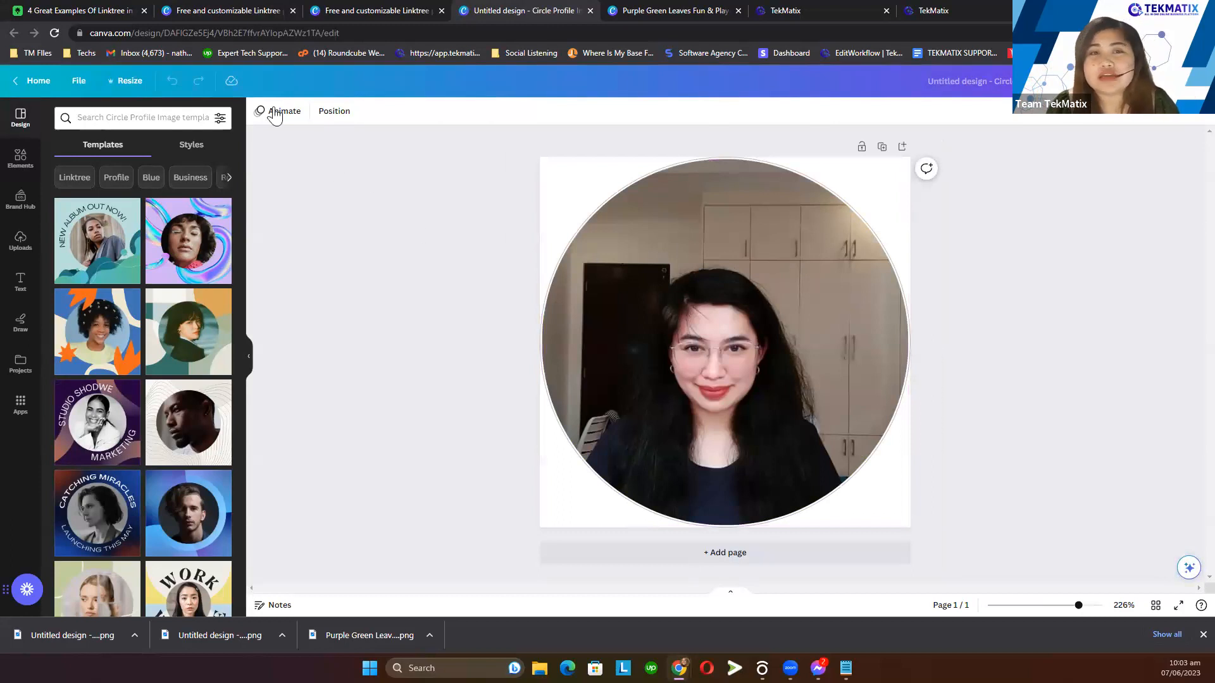
pyautogui.click(372, 9)
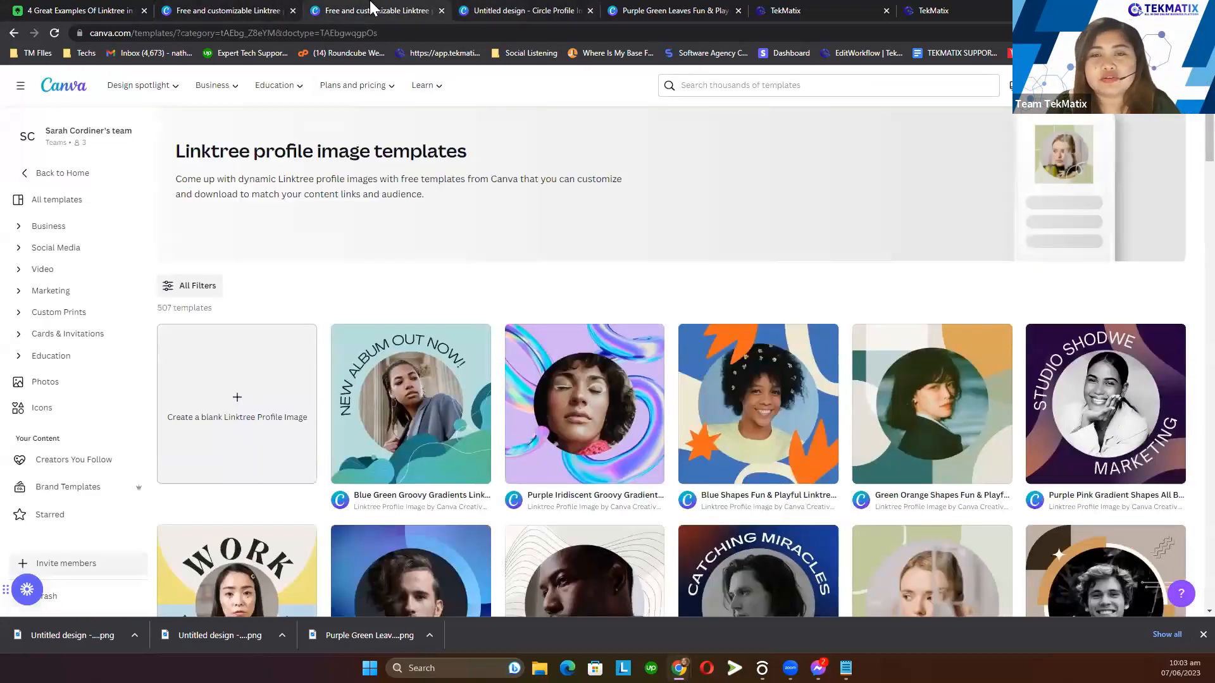
# - Download the circular profile photo design as a PNG with a transparent background
pyautogui.click(523, 11)
pyautogui.click(790, 306)
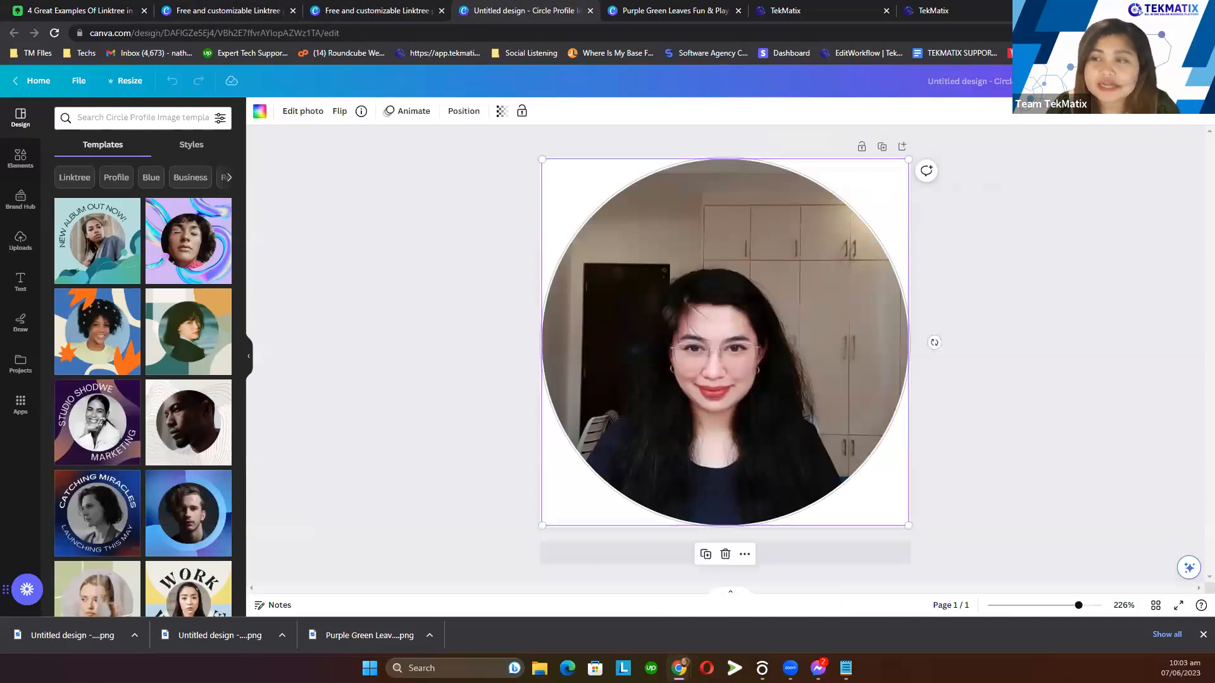
pyautogui.click(1170, 81)
pyautogui.click(1033, 366)
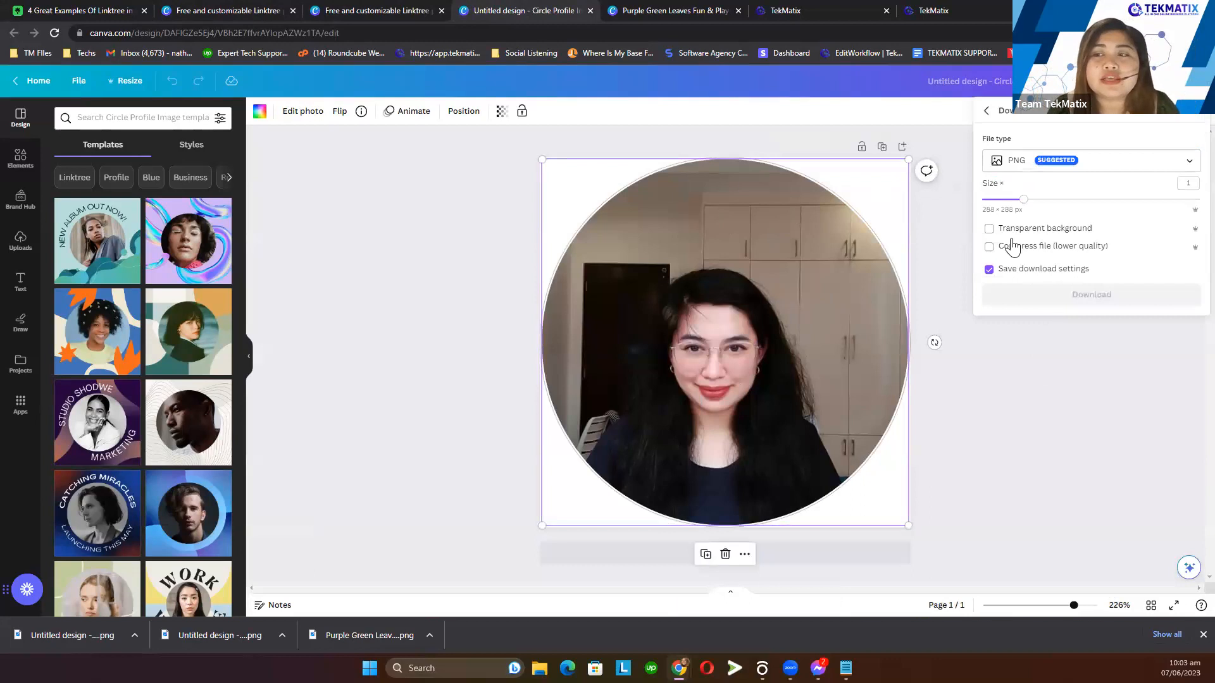
pyautogui.click(989, 229)
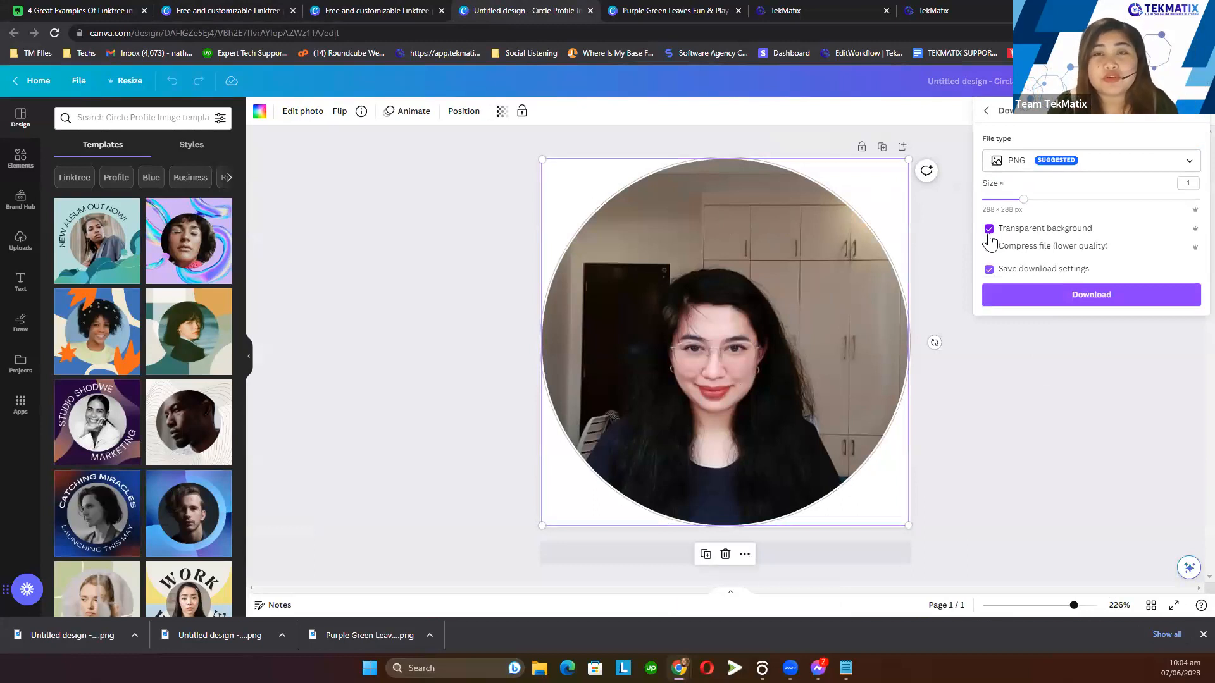
pyautogui.click(1062, 296)
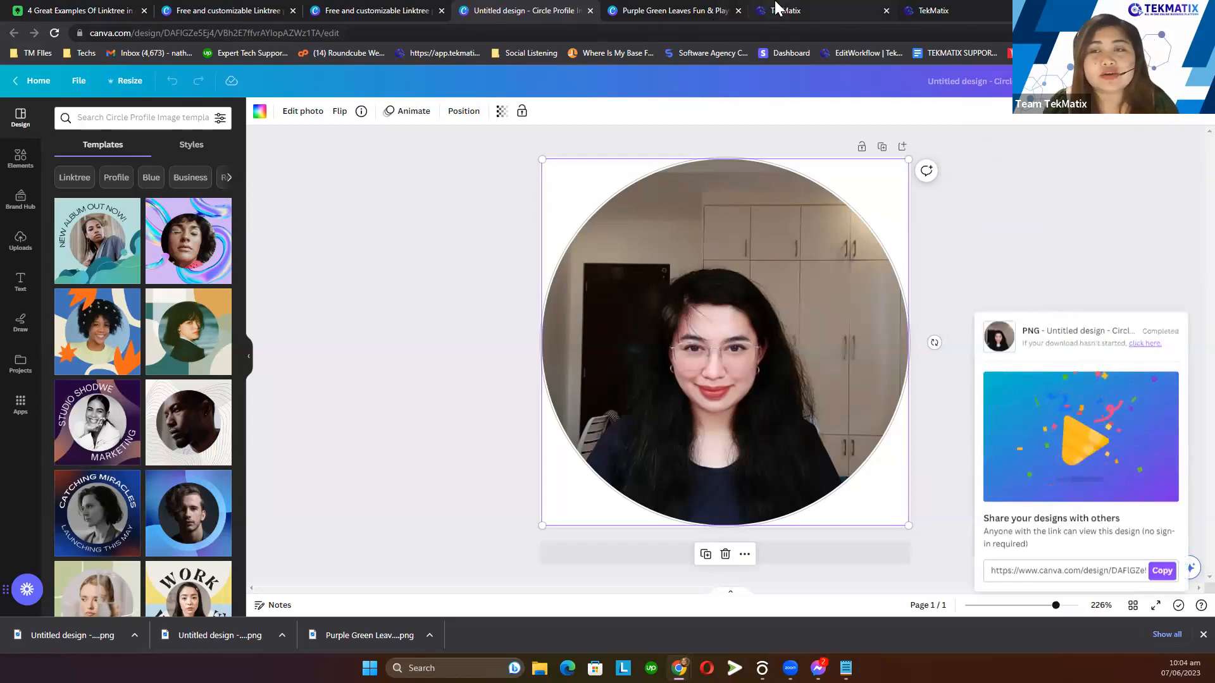
# - Return to the TekMatix page builder and set the width of the one-column row around the profile content to 68
pyautogui.click(777, 12)
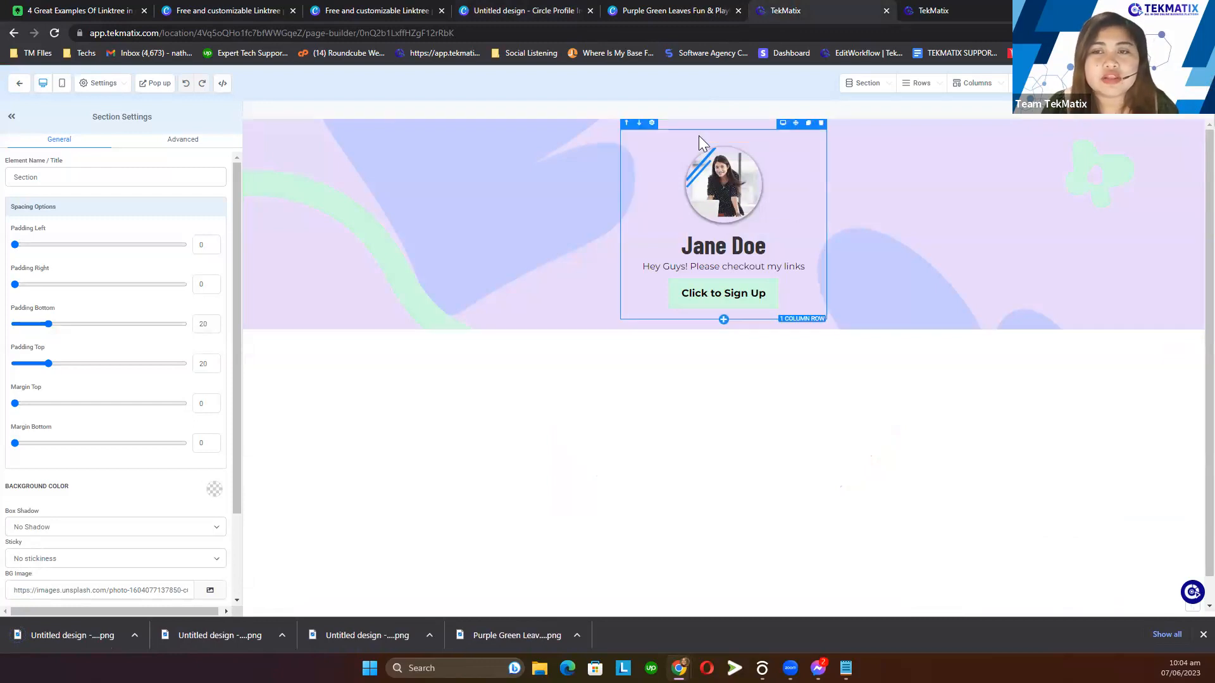
pyautogui.click(699, 136)
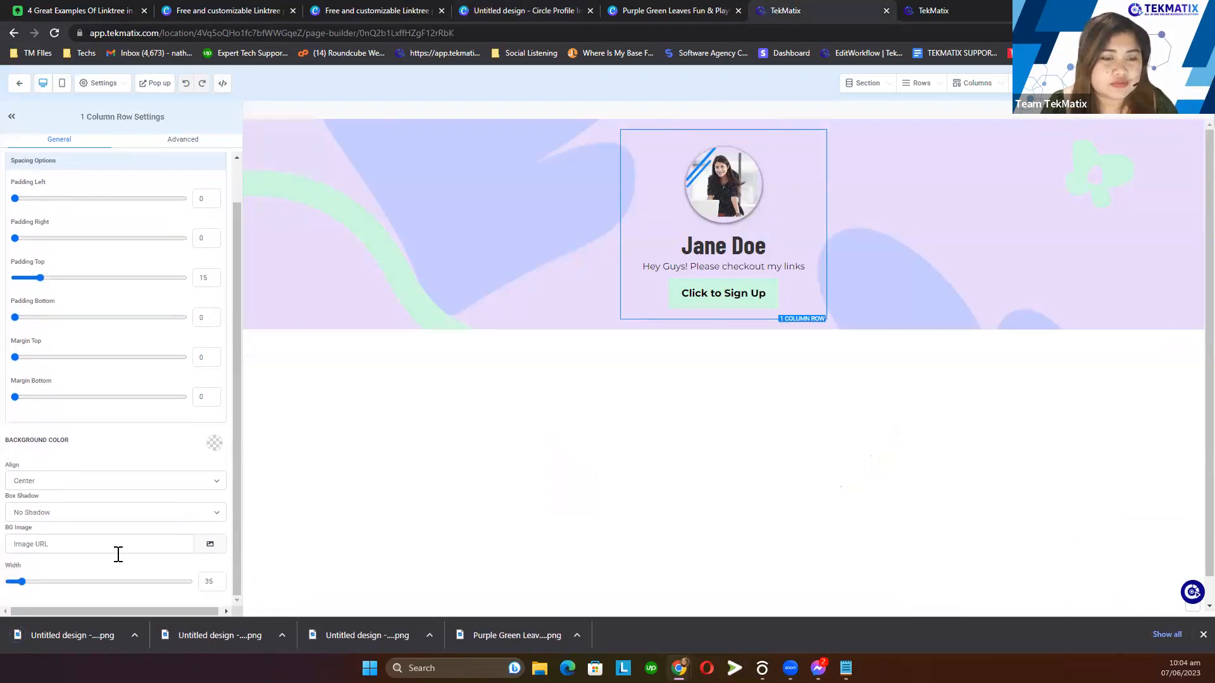
pyautogui.moveTo(26, 580); pyautogui.dragTo(106, 585)
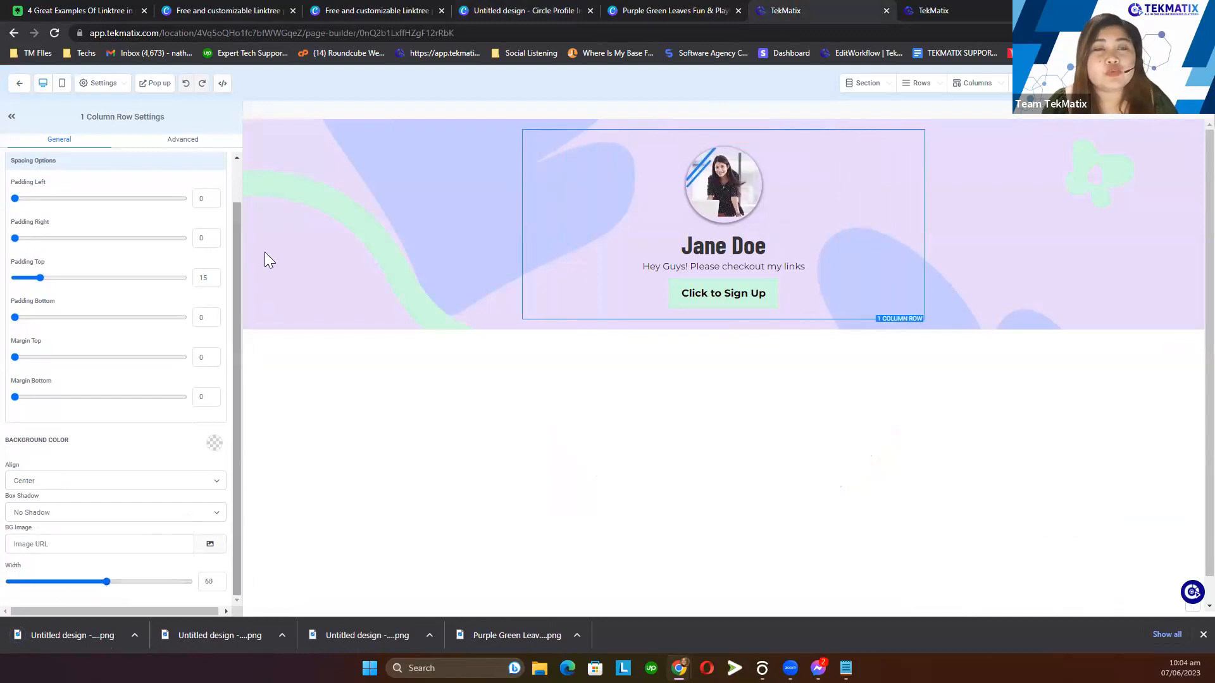
# - Check the page's mobile view, delete its old section with the social links, and return to the desktop view
pyautogui.click(62, 84)
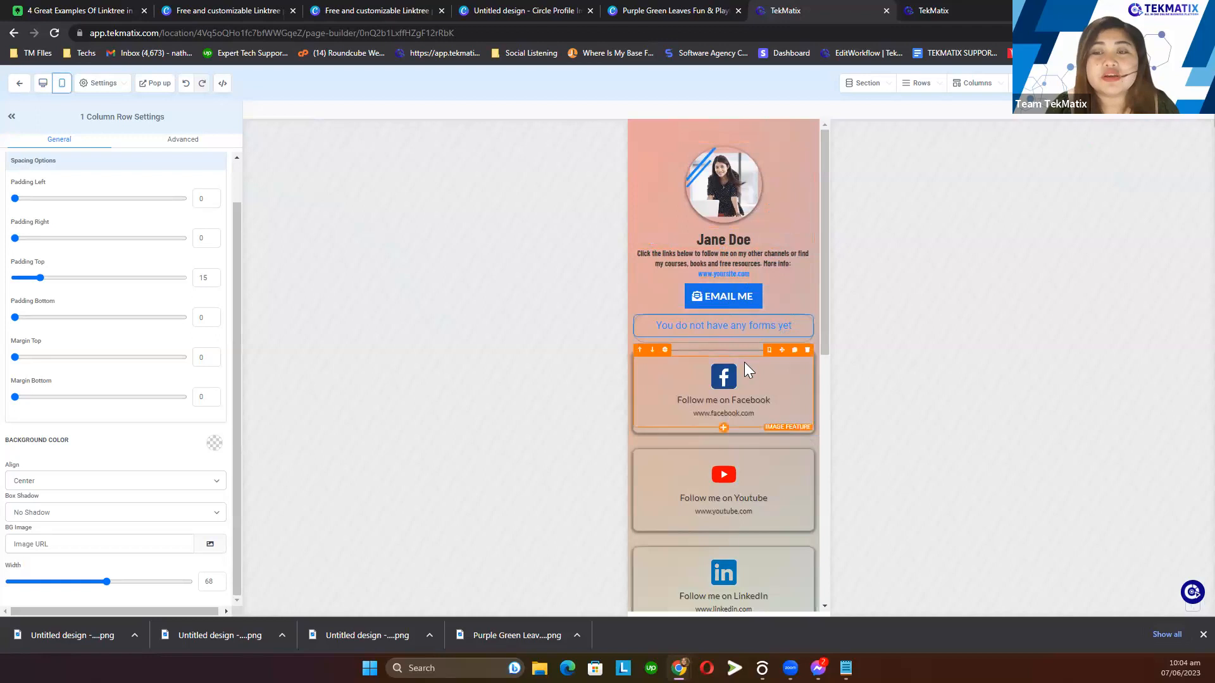
pyautogui.scroll(-5, 744, 362)
pyautogui.scroll(5, 765, 486)
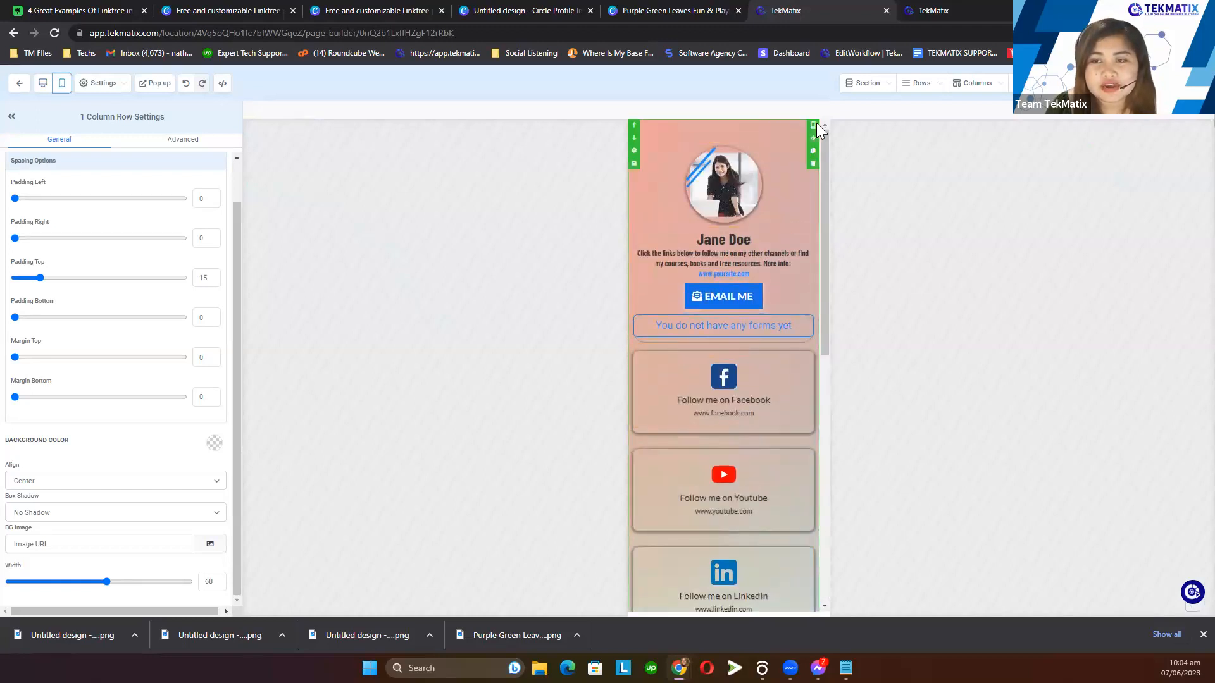
pyautogui.click(813, 163)
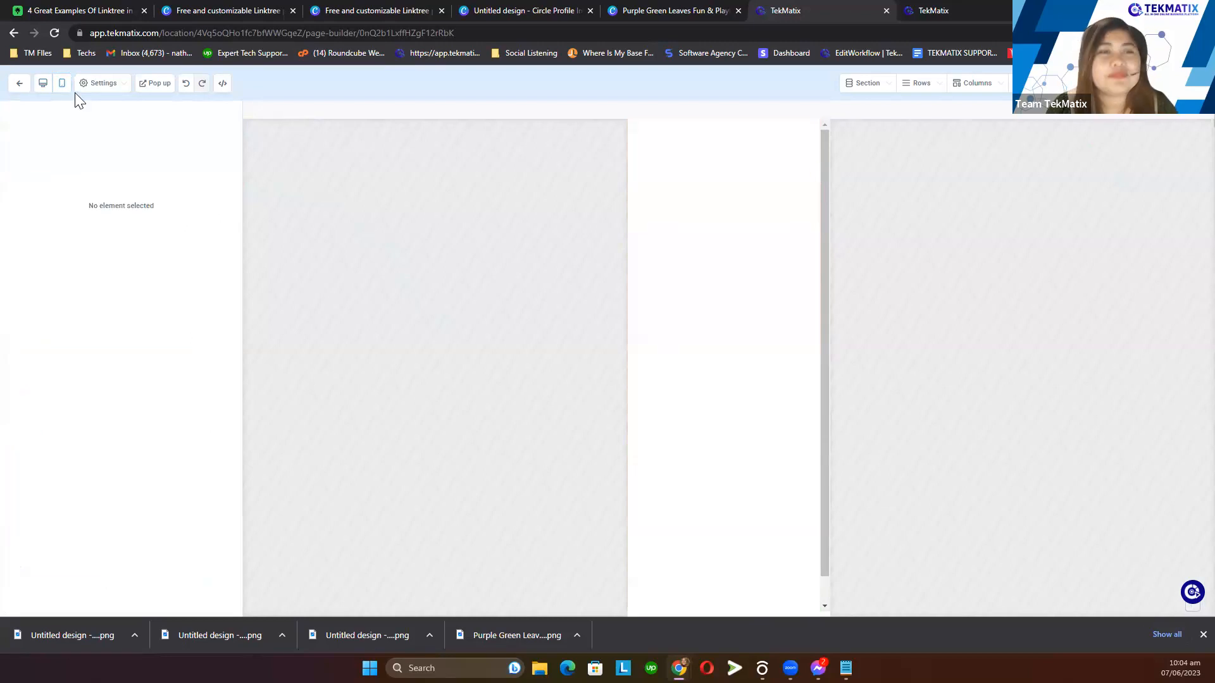
pyautogui.click(43, 83)
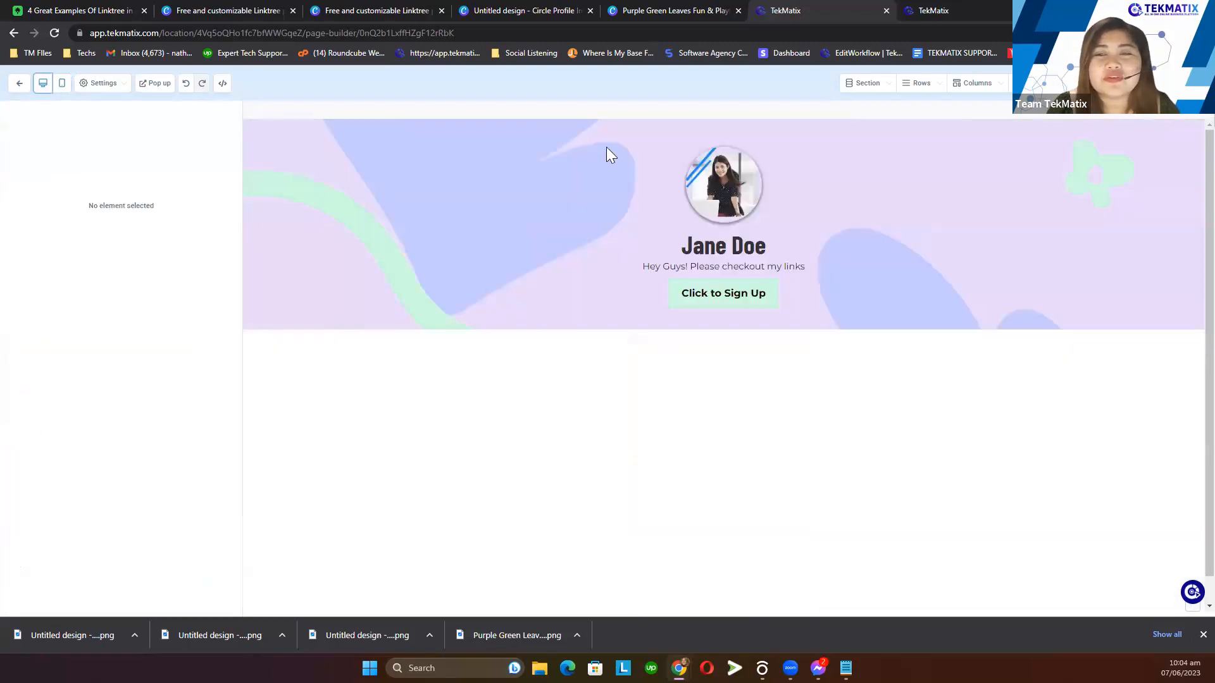
# - Open the settings of the header section and examine its advanced and general options
pyautogui.click(664, 122)
pyautogui.click(183, 140)
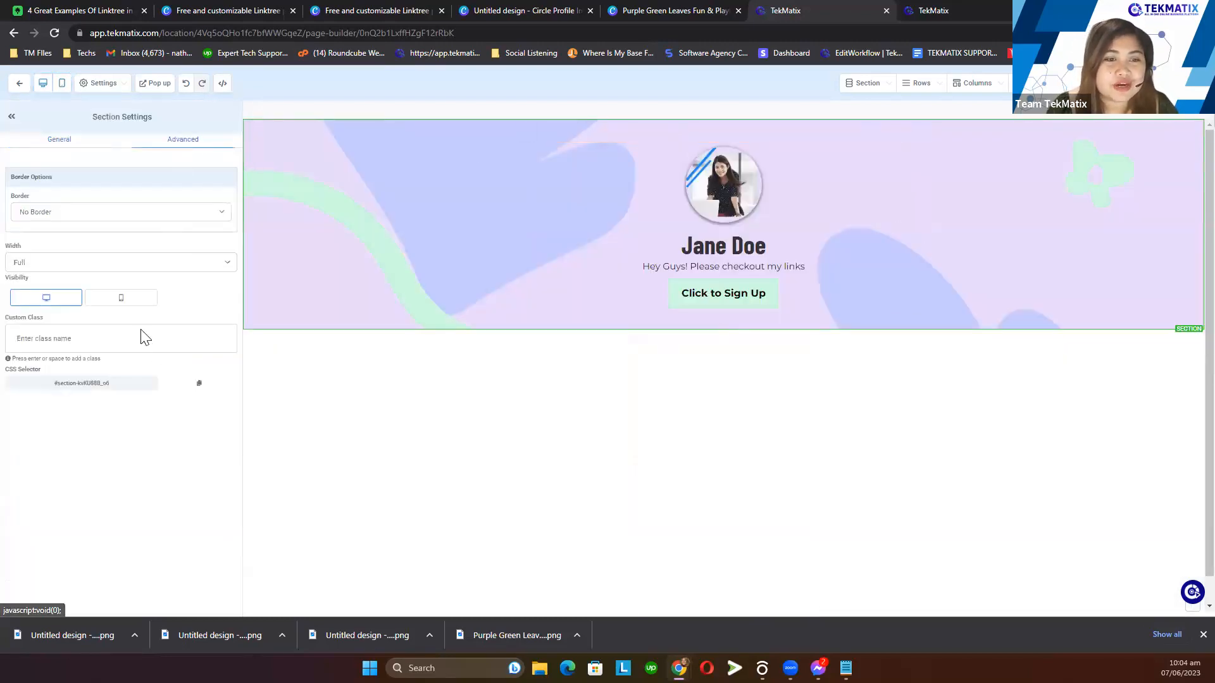
pyautogui.click(70, 142)
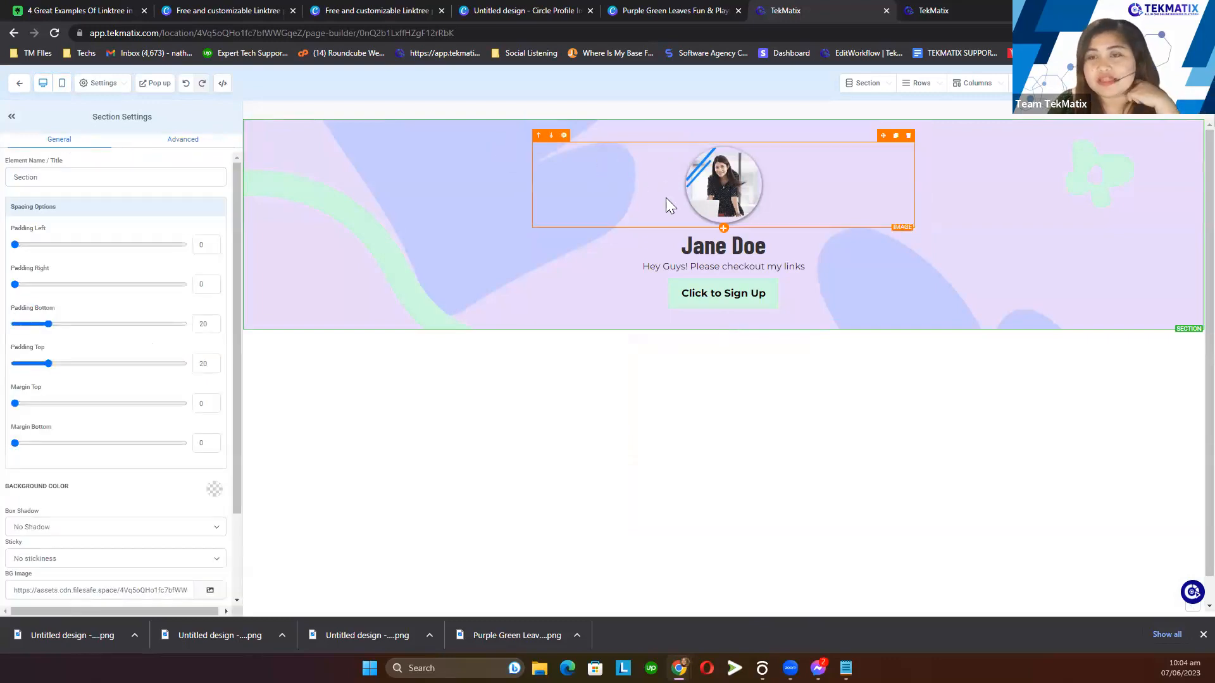
# - Replace the profile image with Untitled design - 2023-06-07T091905.351.png from the media library
pyautogui.click(734, 178)
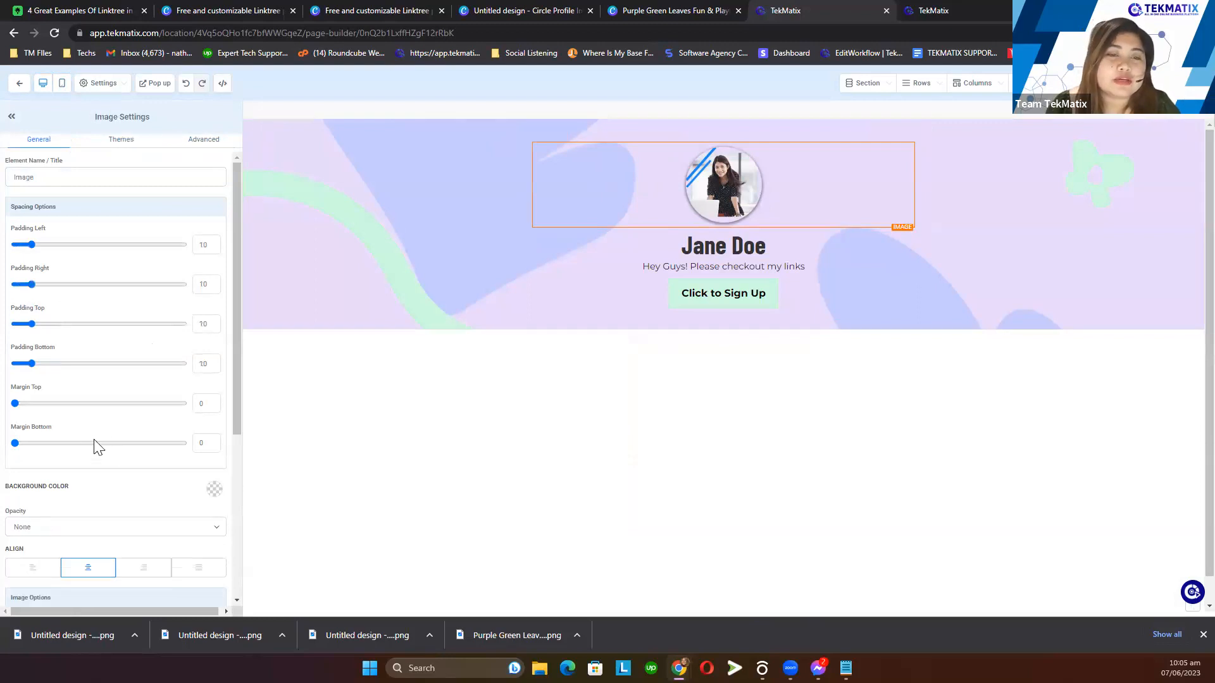
pyautogui.scroll(-4, 101, 449)
pyautogui.click(205, 364)
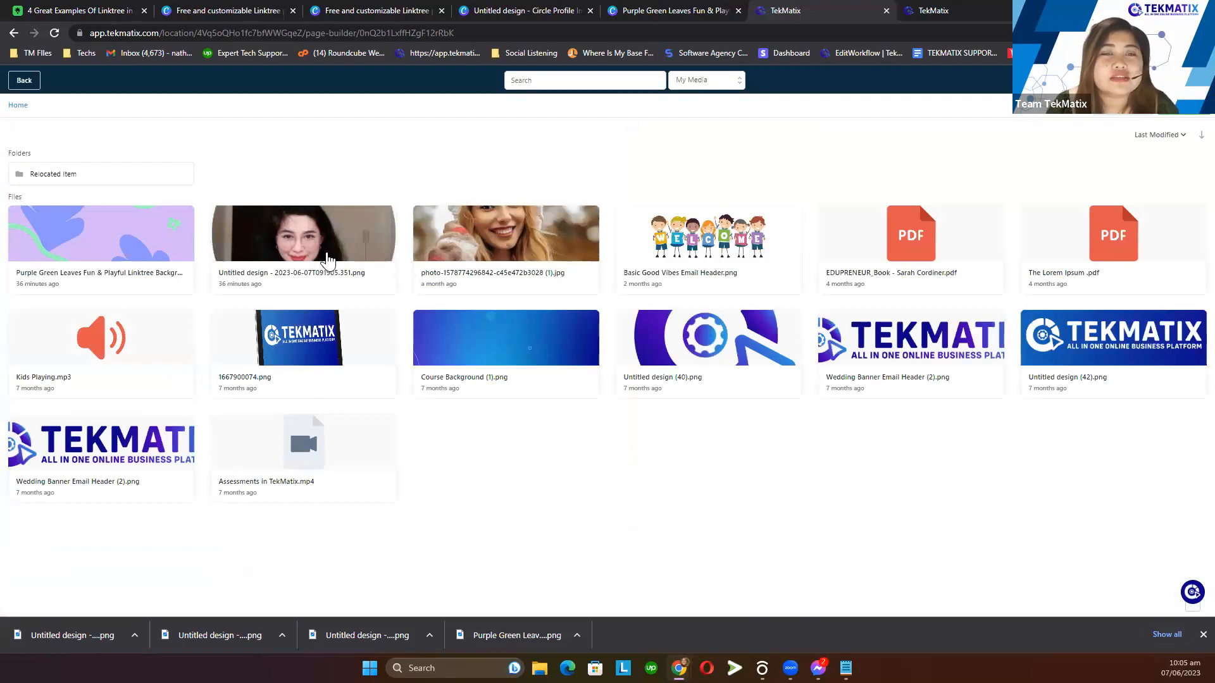
pyautogui.click(327, 260)
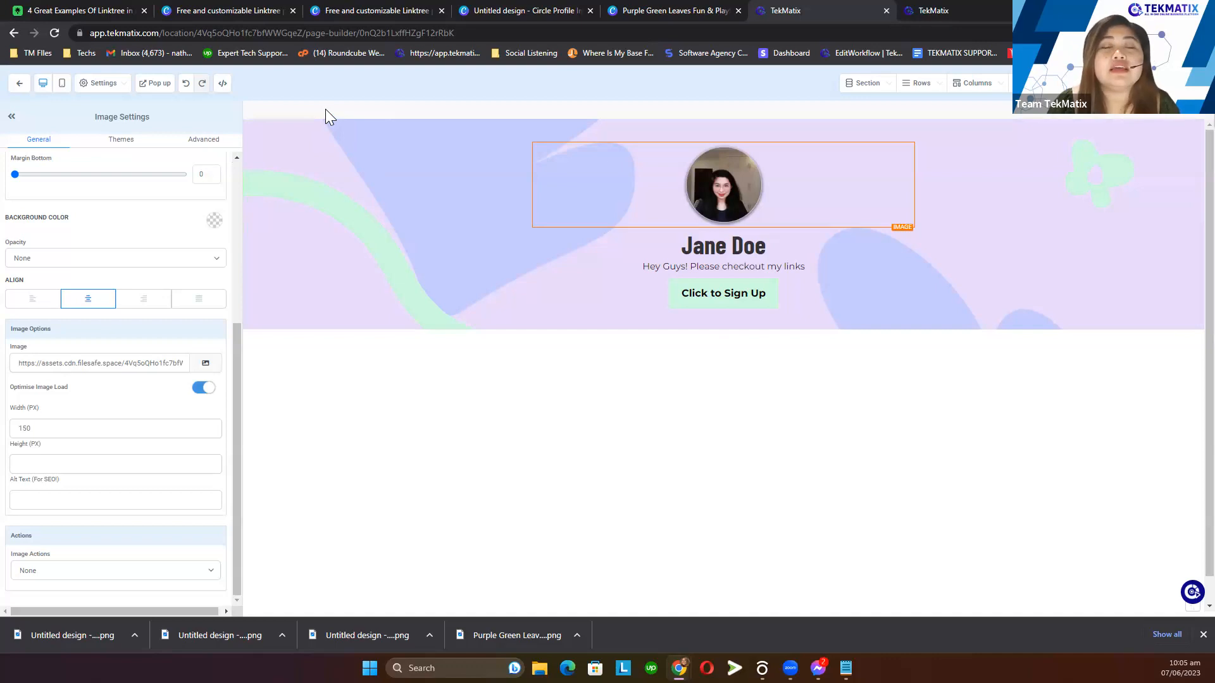
# - Point out the section's background image and background color settings, and set the background color to red
pyautogui.click(296, 139)
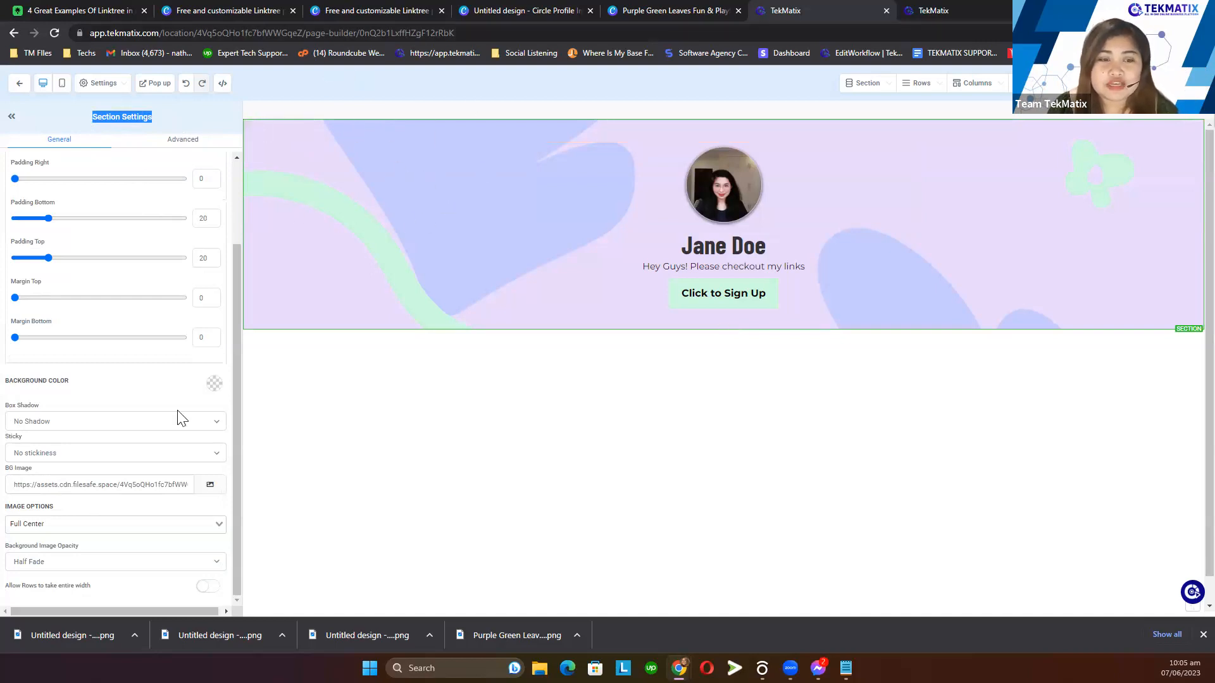
pyautogui.moveTo(37, 467); pyautogui.dragTo(6, 476)
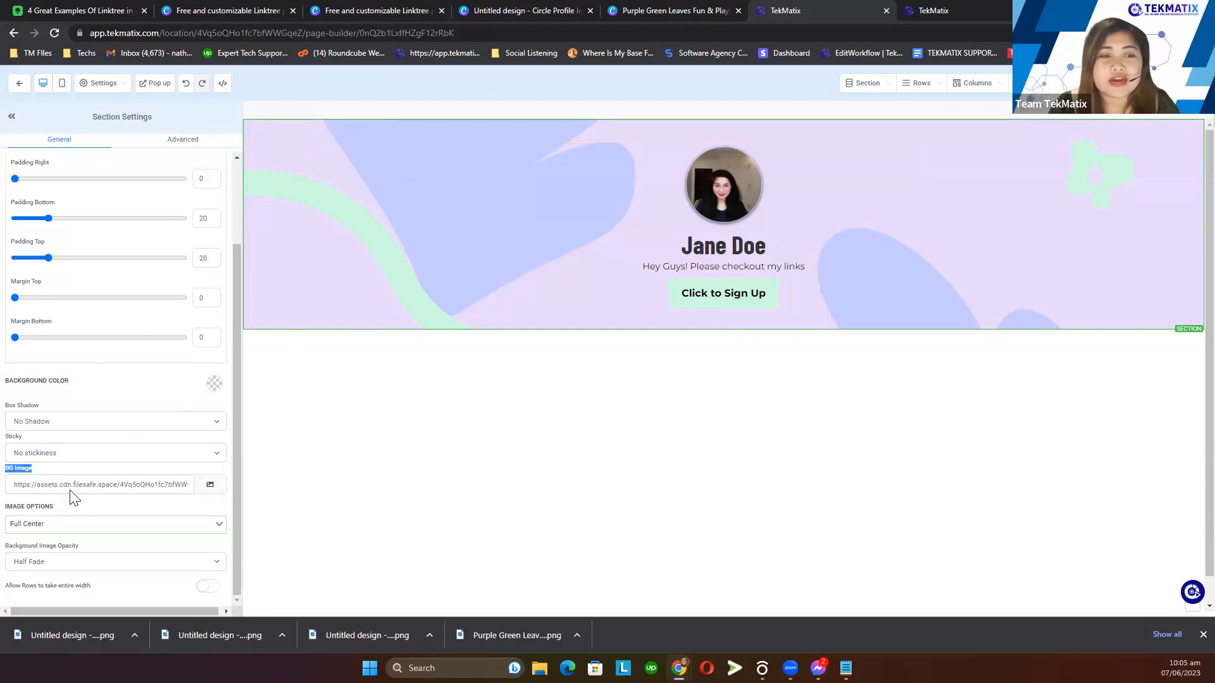
pyautogui.tripleClick(29, 383)
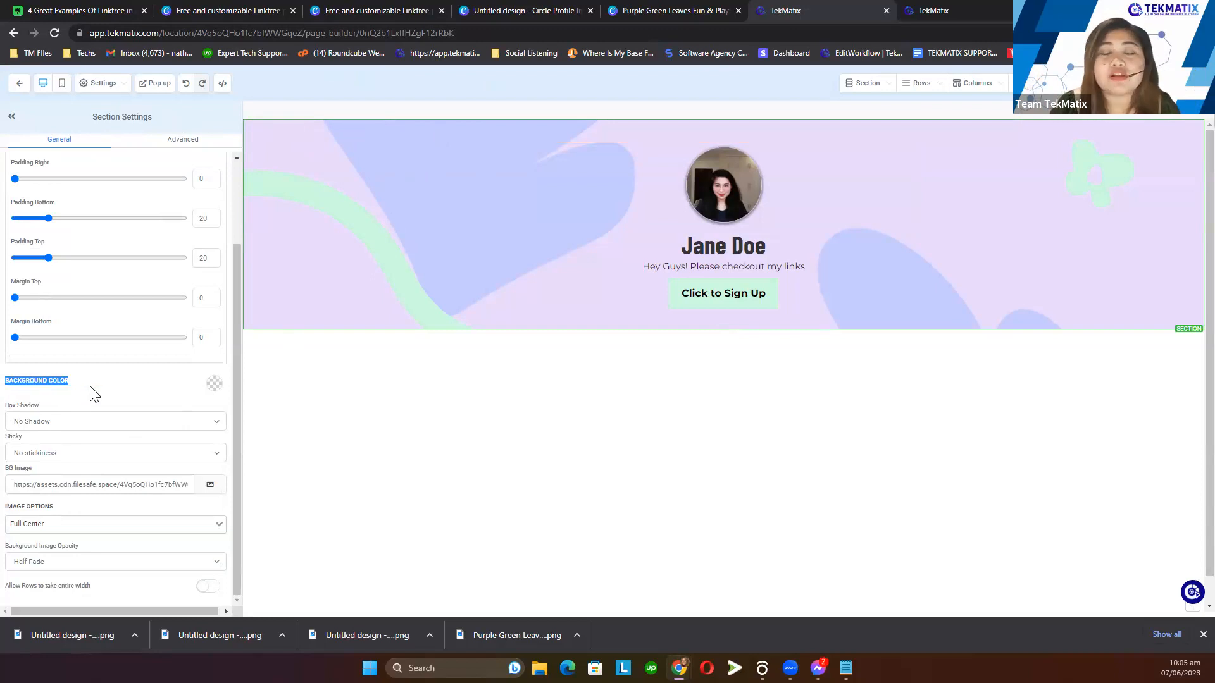
pyautogui.click(214, 384)
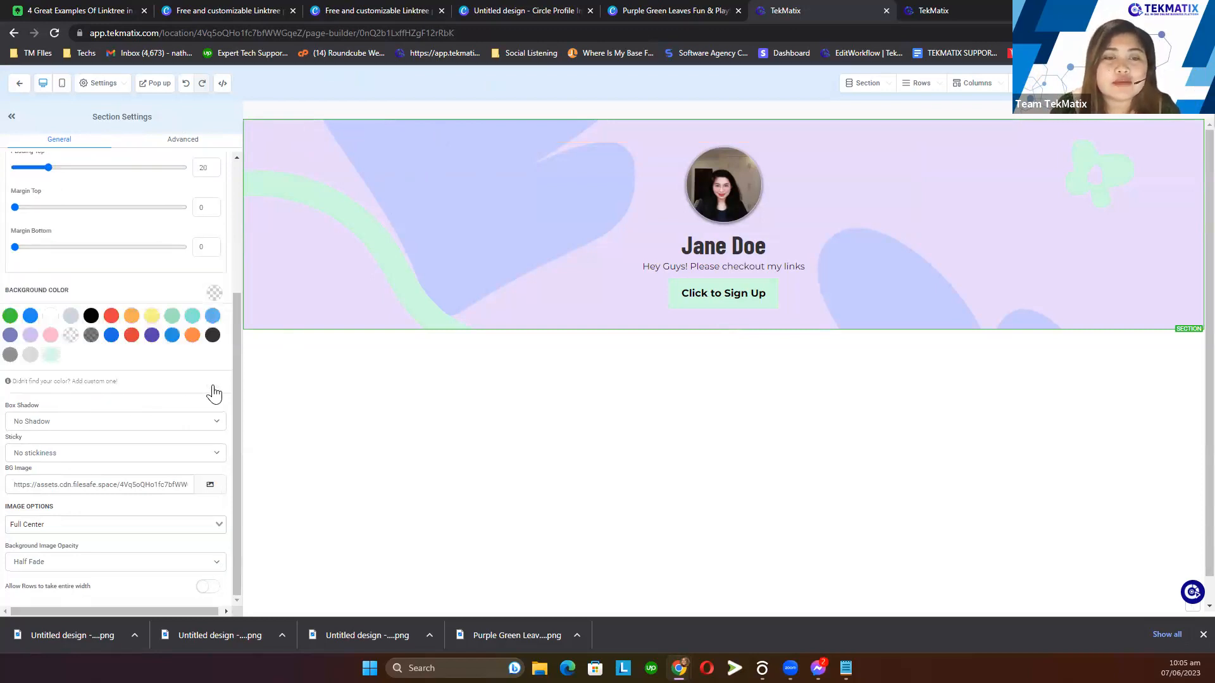
pyautogui.click(133, 336)
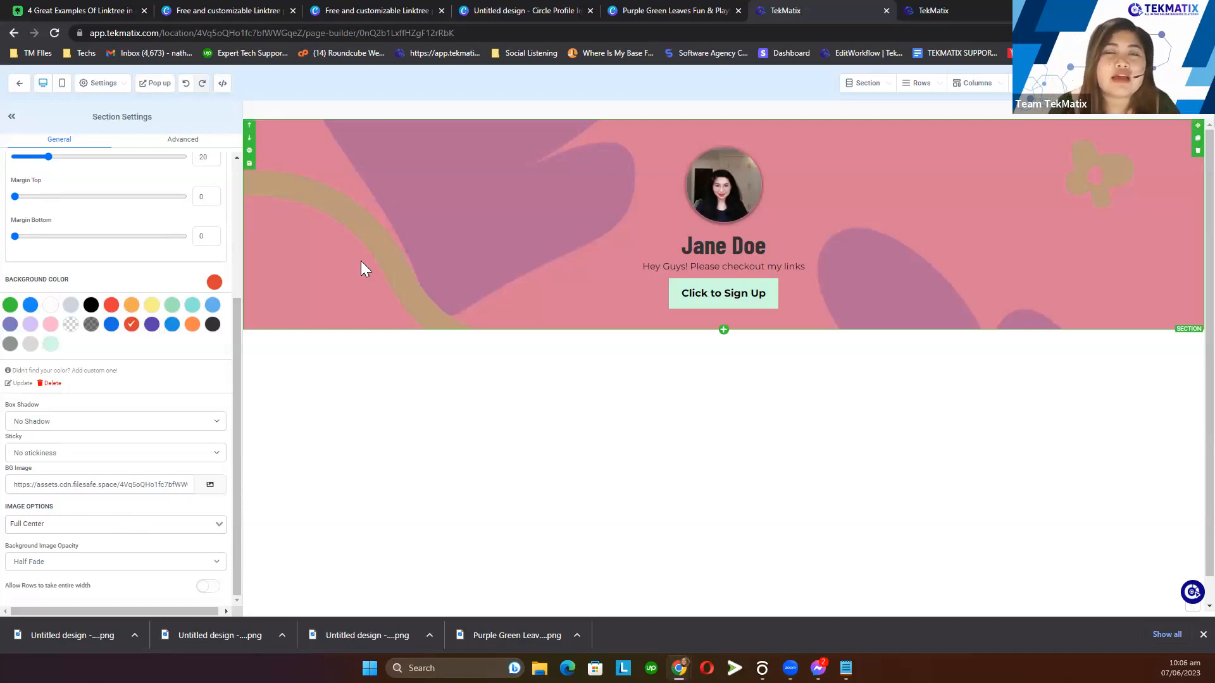
# - Clear the section's background image URL
pyautogui.click(135, 485)
pyautogui.hotkey('ctrl', 'a')
pyautogui.press('BackSpace')
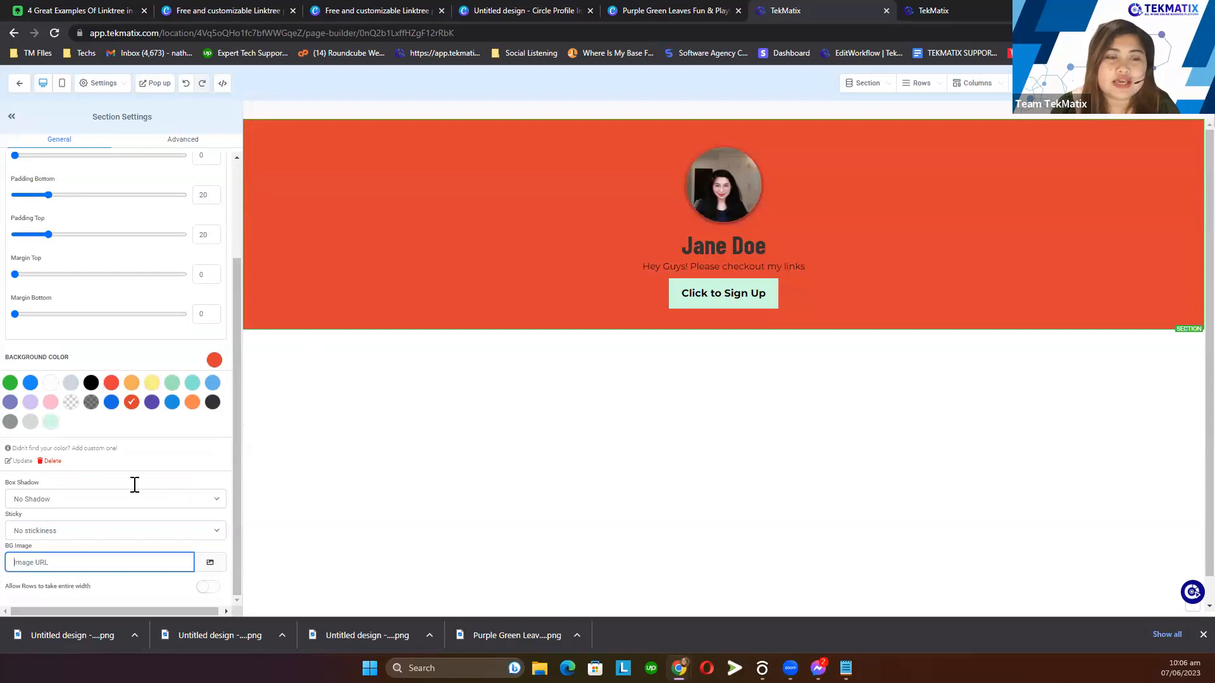
# - Make the section's background color transparent and set its background image to the Purple Green Leaves Linktree background from the media library
pyautogui.click(71, 403)
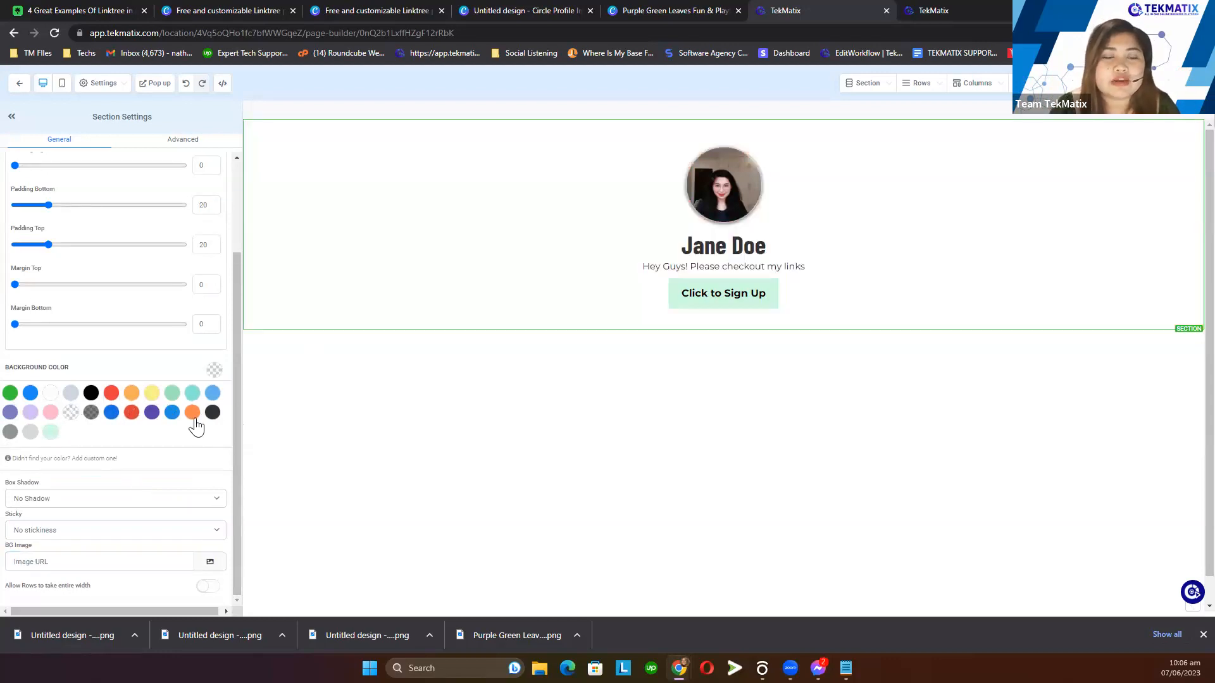
pyautogui.click(208, 563)
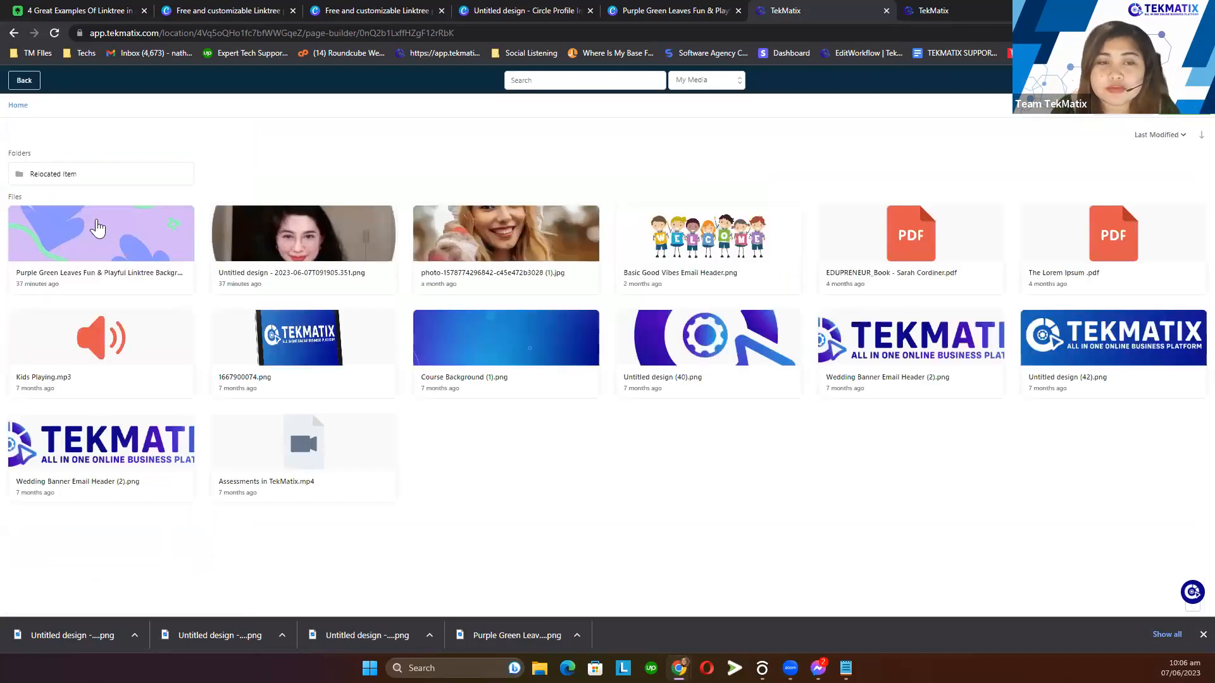
pyautogui.click(134, 240)
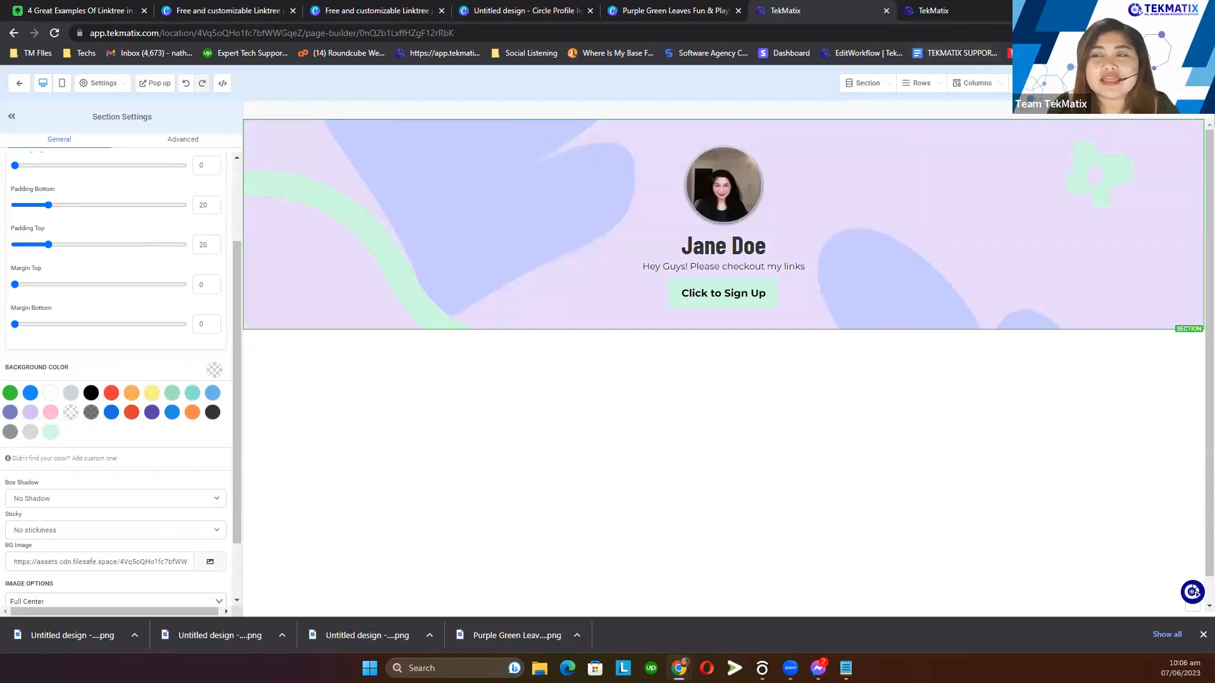
pyautogui.click(1185, 83)
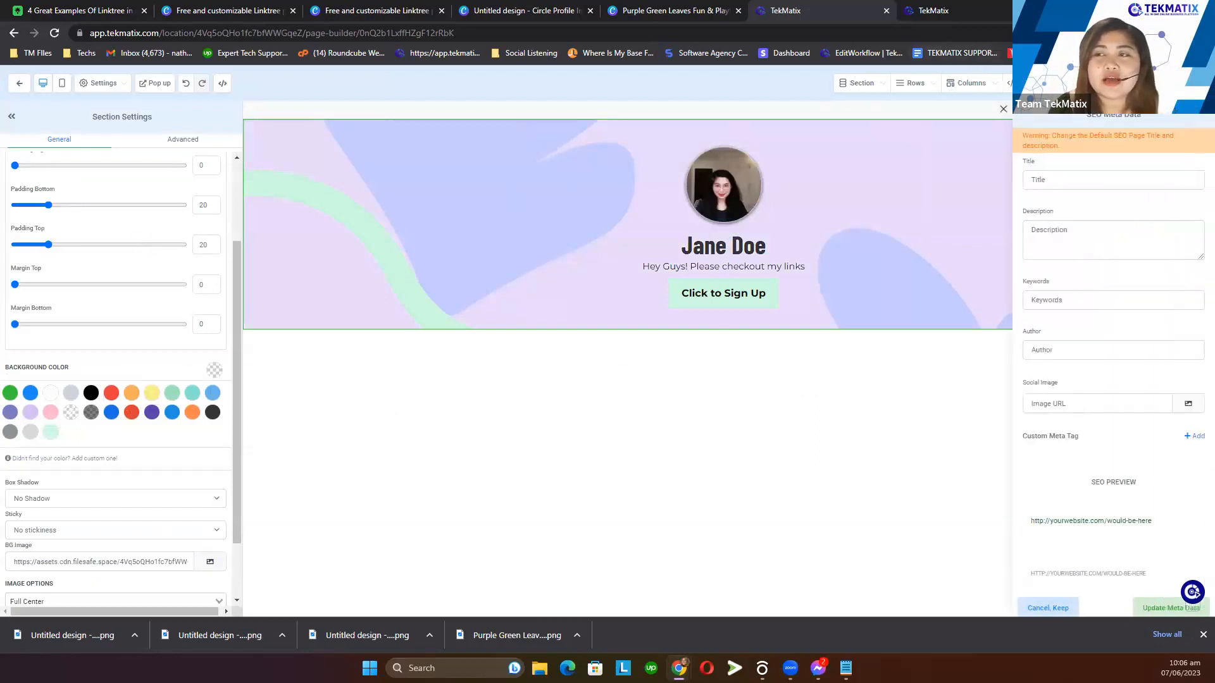
pyautogui.click(1005, 110)
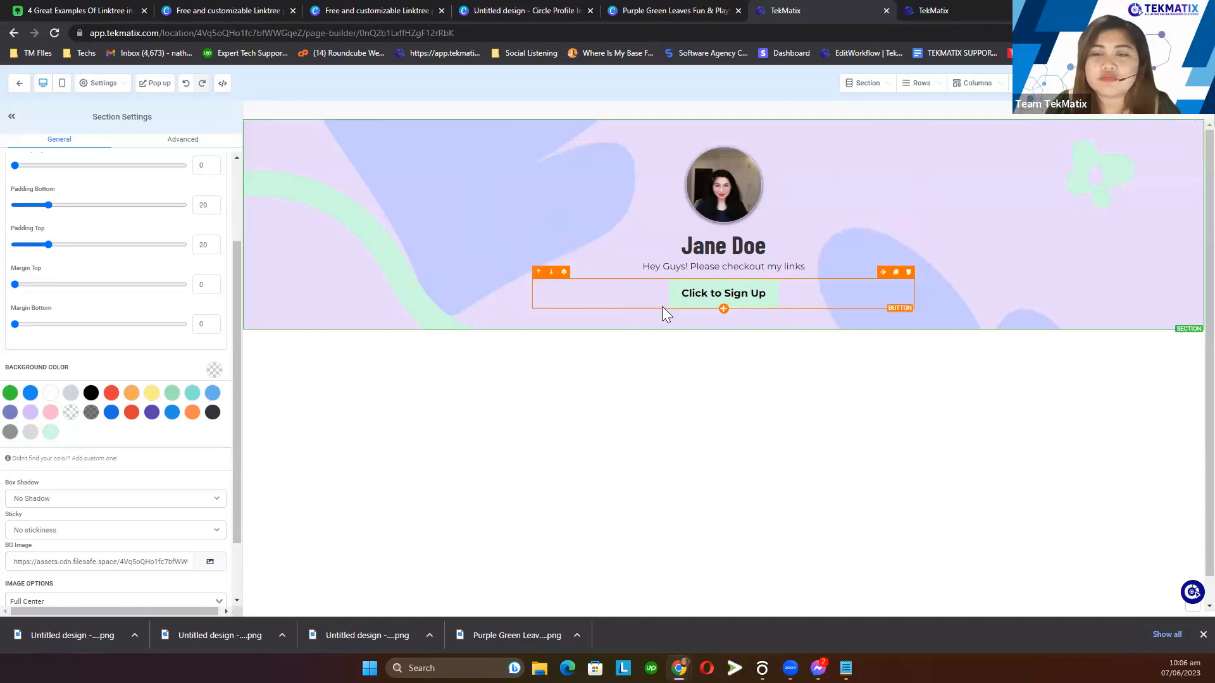
# - Sample the periwinkle leaf shape's color in the section background with the Smart Color Picker extension
pyautogui.click(1112, 33)
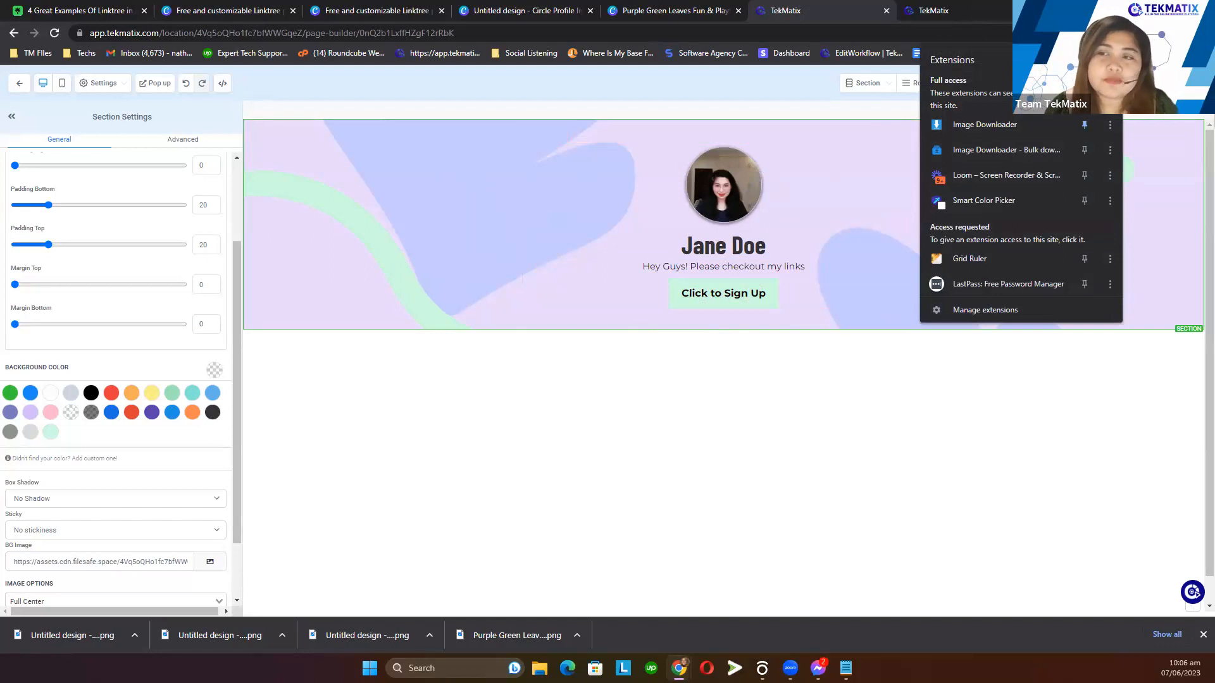
pyautogui.click(993, 203)
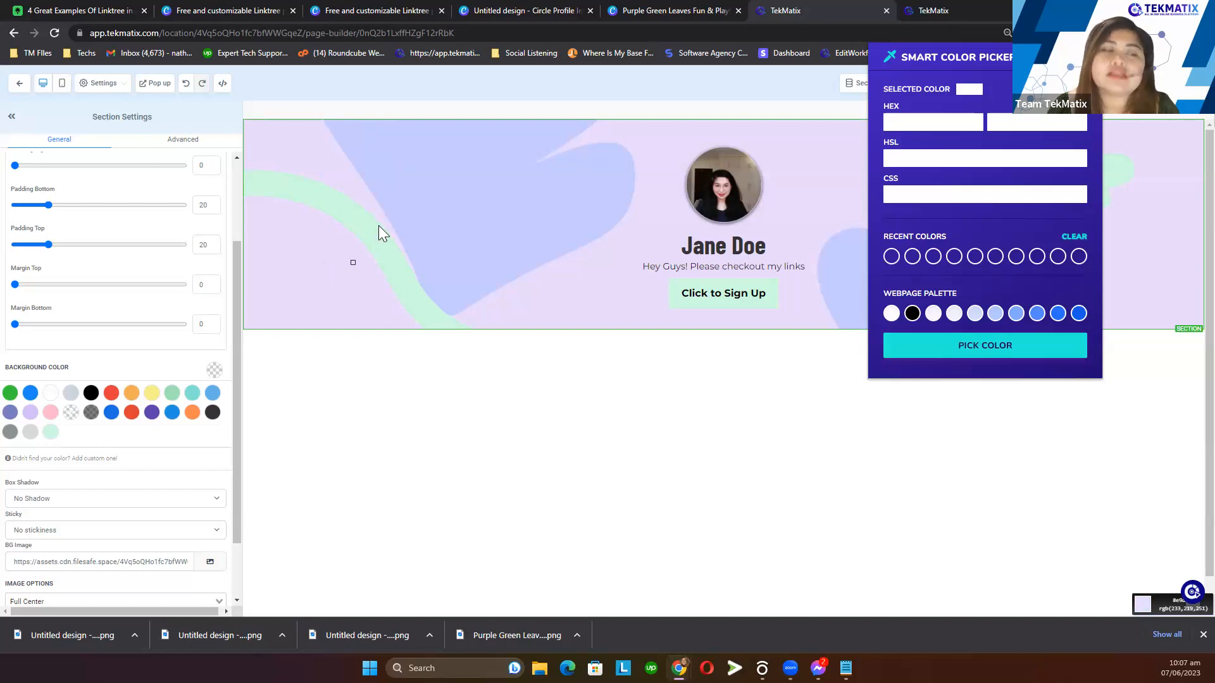
pyautogui.click(446, 182)
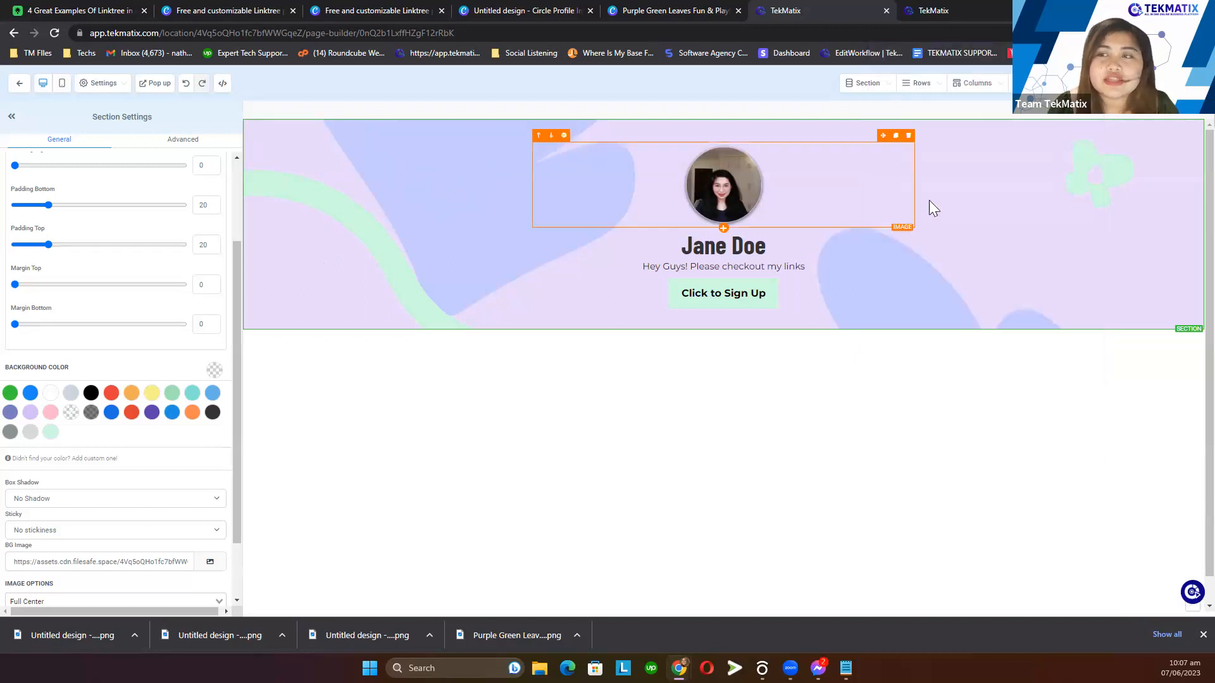
# - Copy the sampled color's hex code #C5CBFE from Smart Color Picker into the Notepad note and return to the page builder
pyautogui.click(1113, 33)
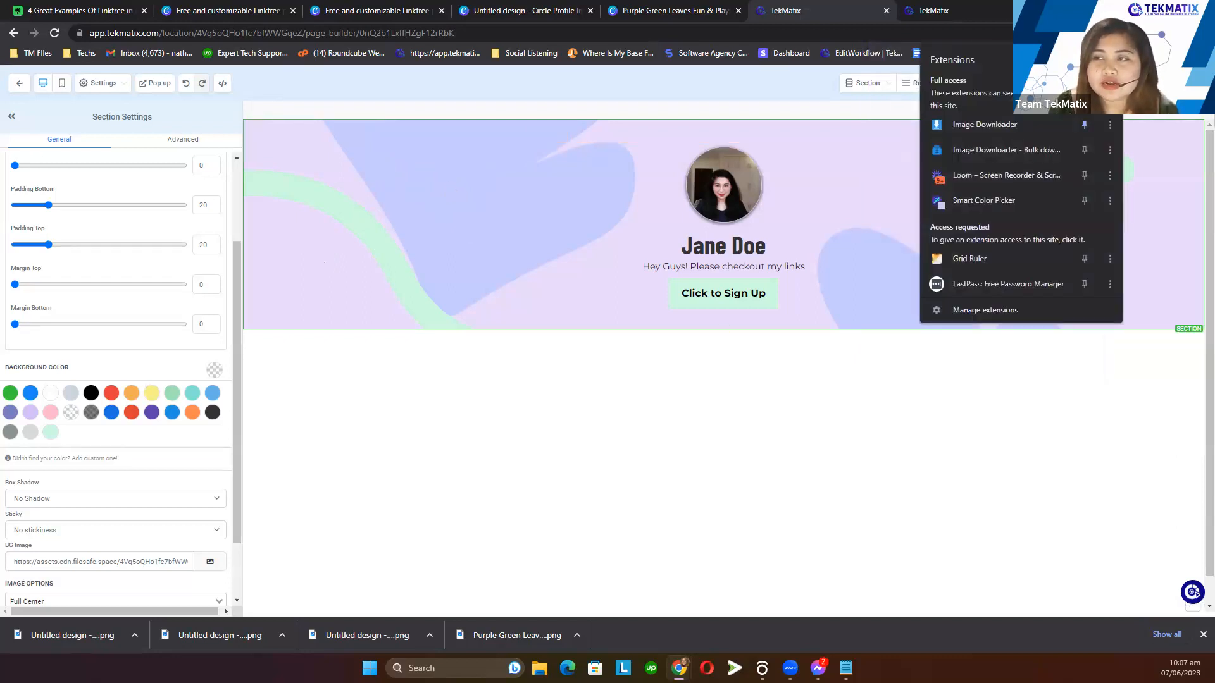
pyautogui.click(987, 207)
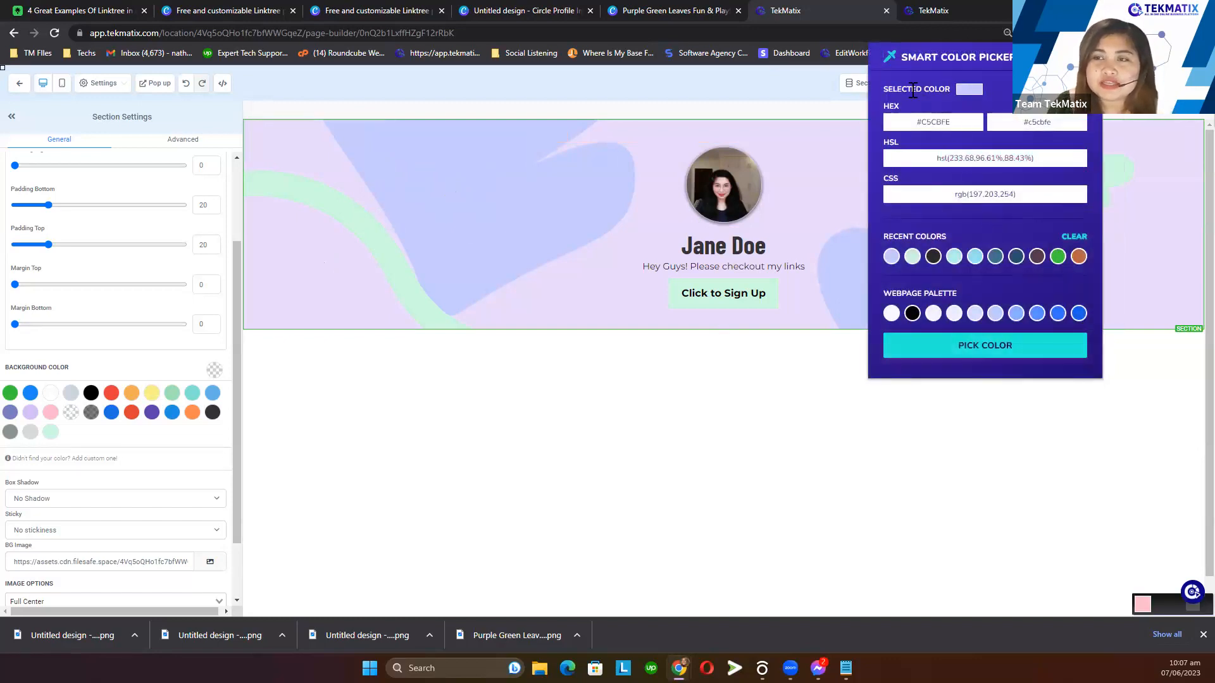
pyautogui.moveTo(911, 90); pyautogui.dragTo(957, 91)
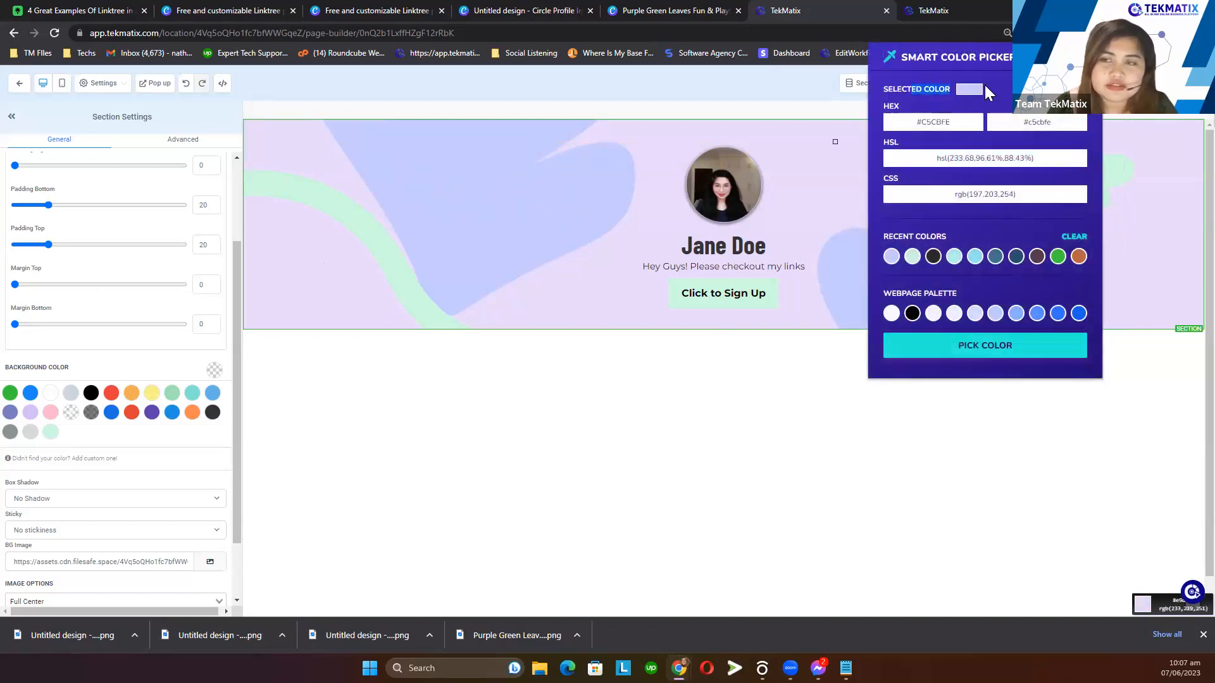
pyautogui.moveTo(968, 125); pyautogui.dragTo(913, 127)
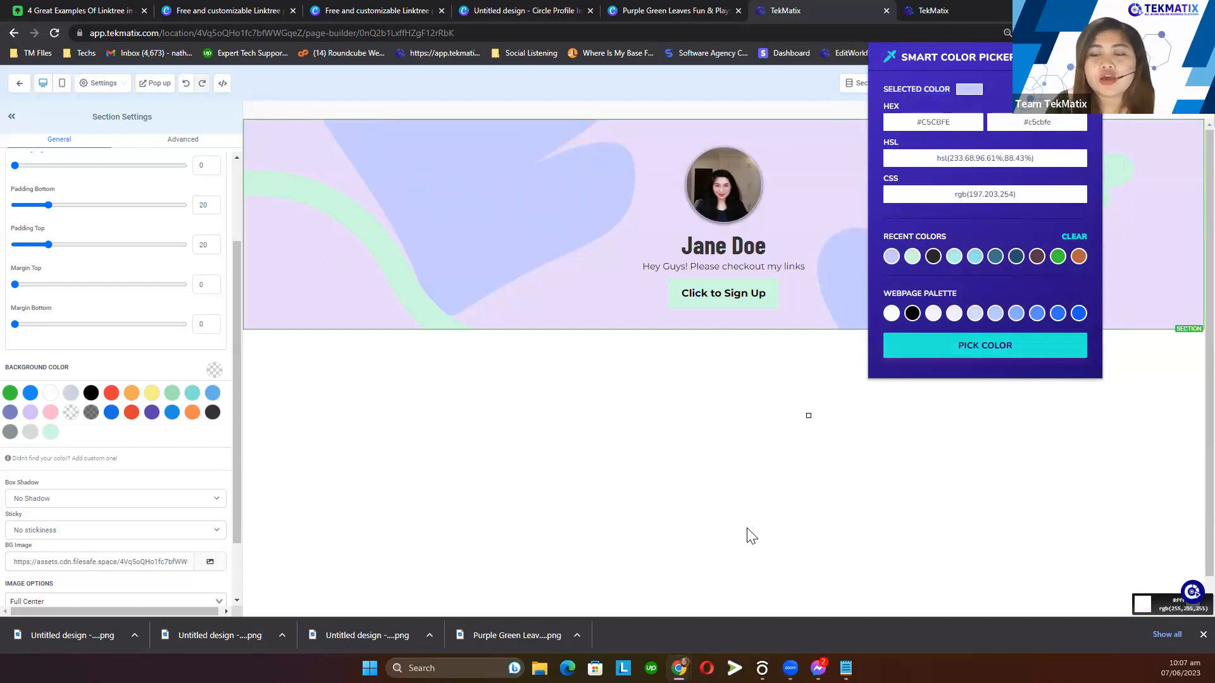
pyautogui.hotkey('alt', 'Tab')
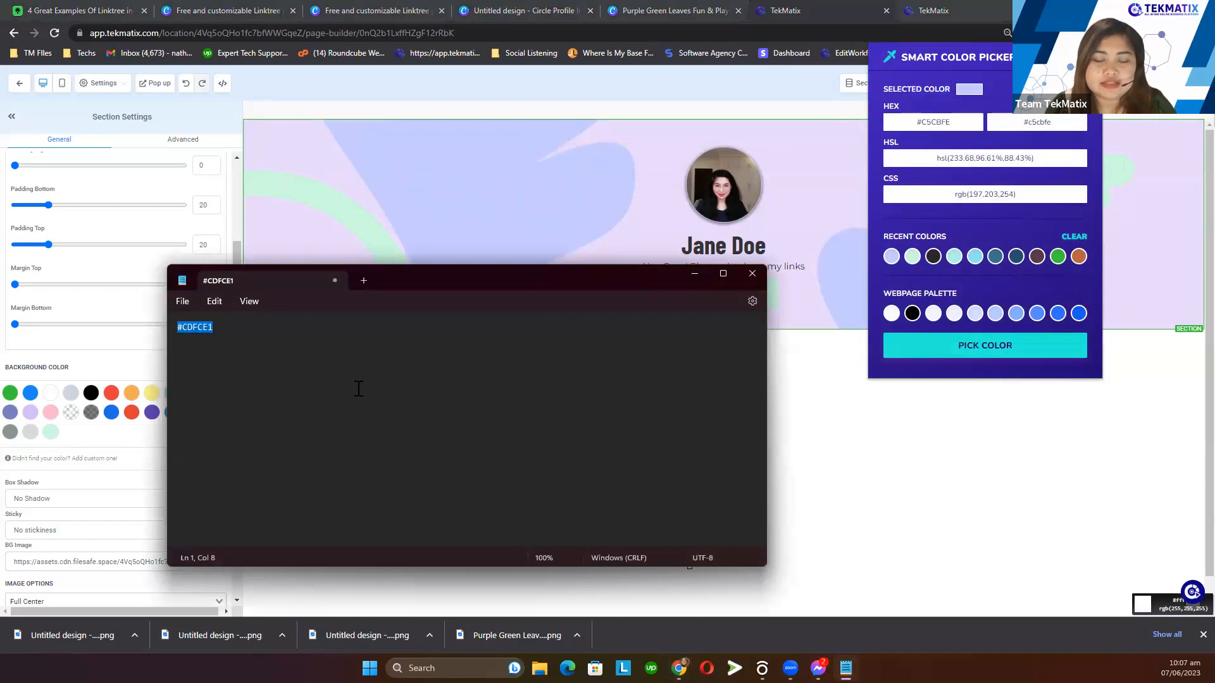
pyautogui.click(520, 185)
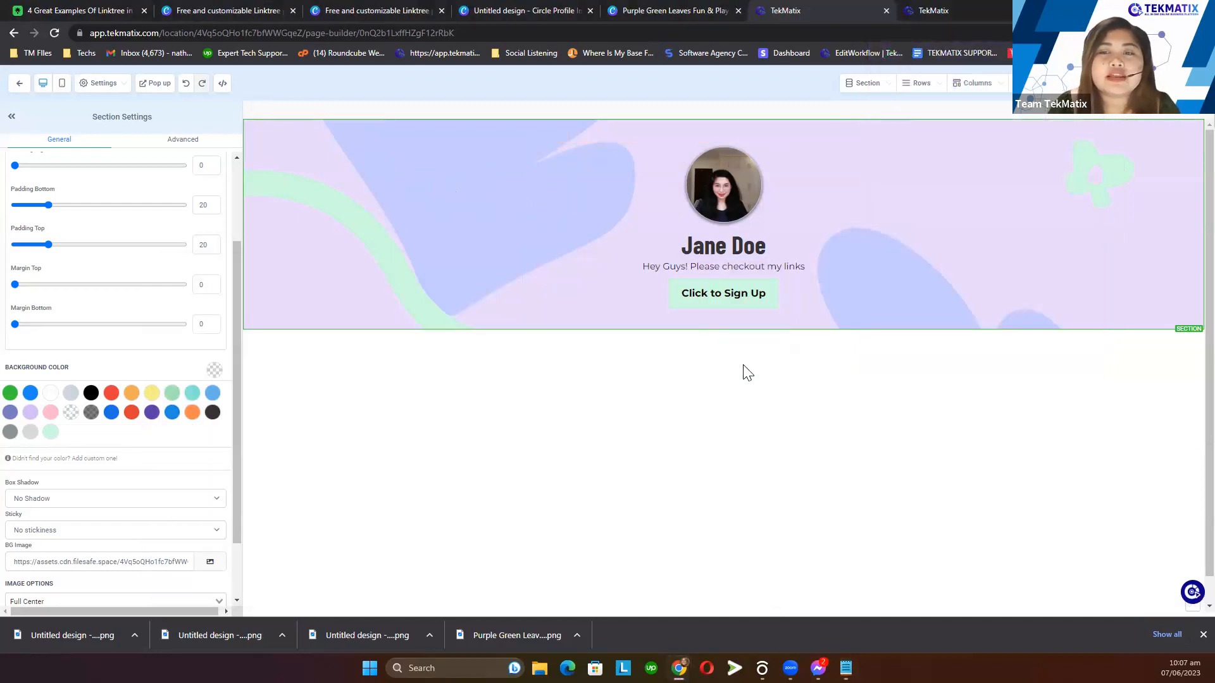
# - Open the Click to Sign Up button's settings and examine its background color, text color and spacing options
pyautogui.click(719, 300)
pyautogui.scroll(6, 155, 390)
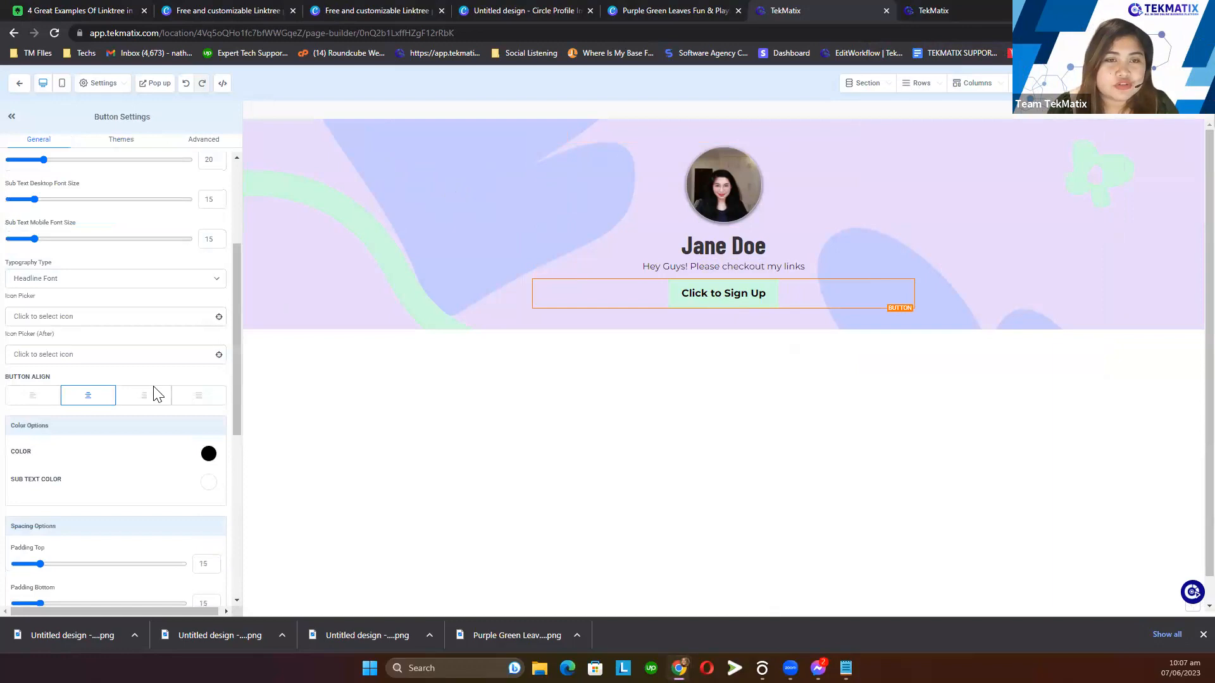
pyautogui.scroll(3, 154, 391)
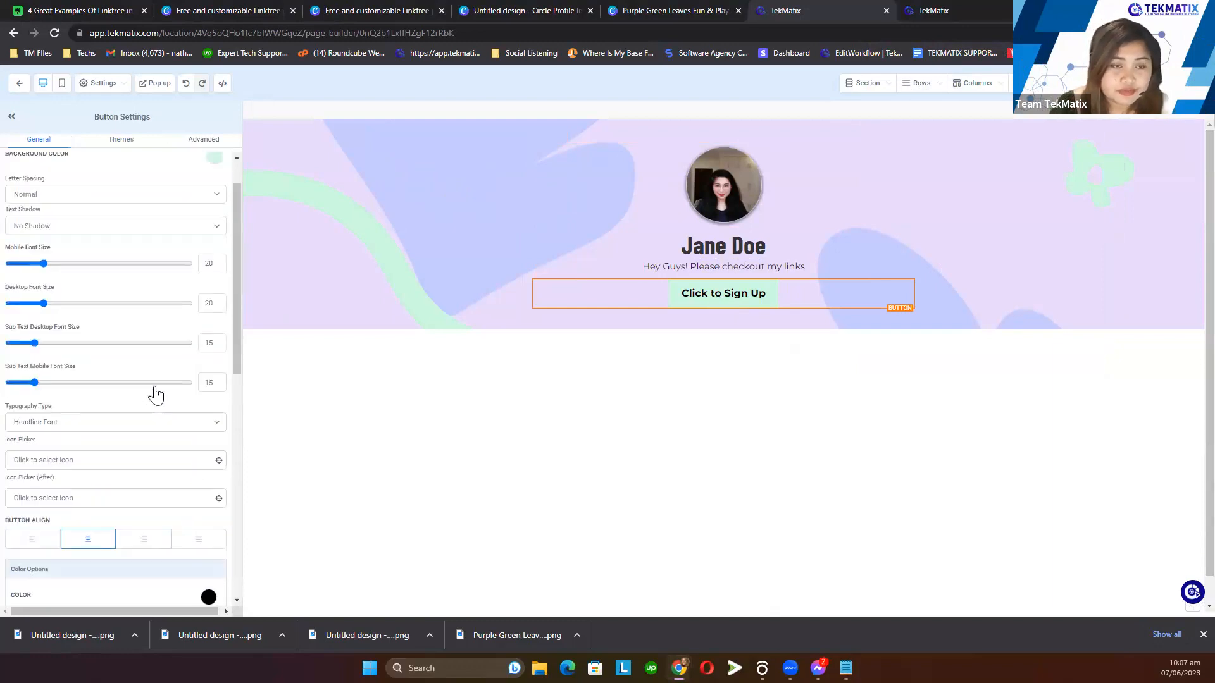
pyautogui.moveTo(95, 209); pyautogui.dragTo(2, 208)
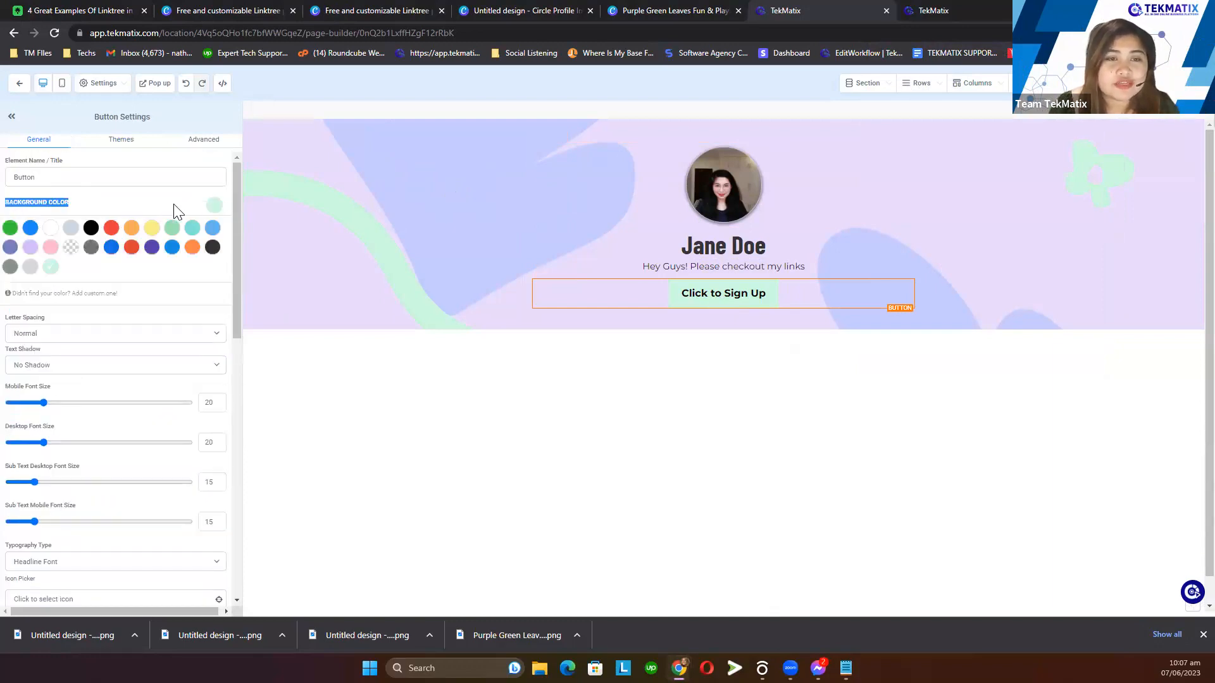
pyautogui.click(211, 209)
pyautogui.scroll(-5, 189, 398)
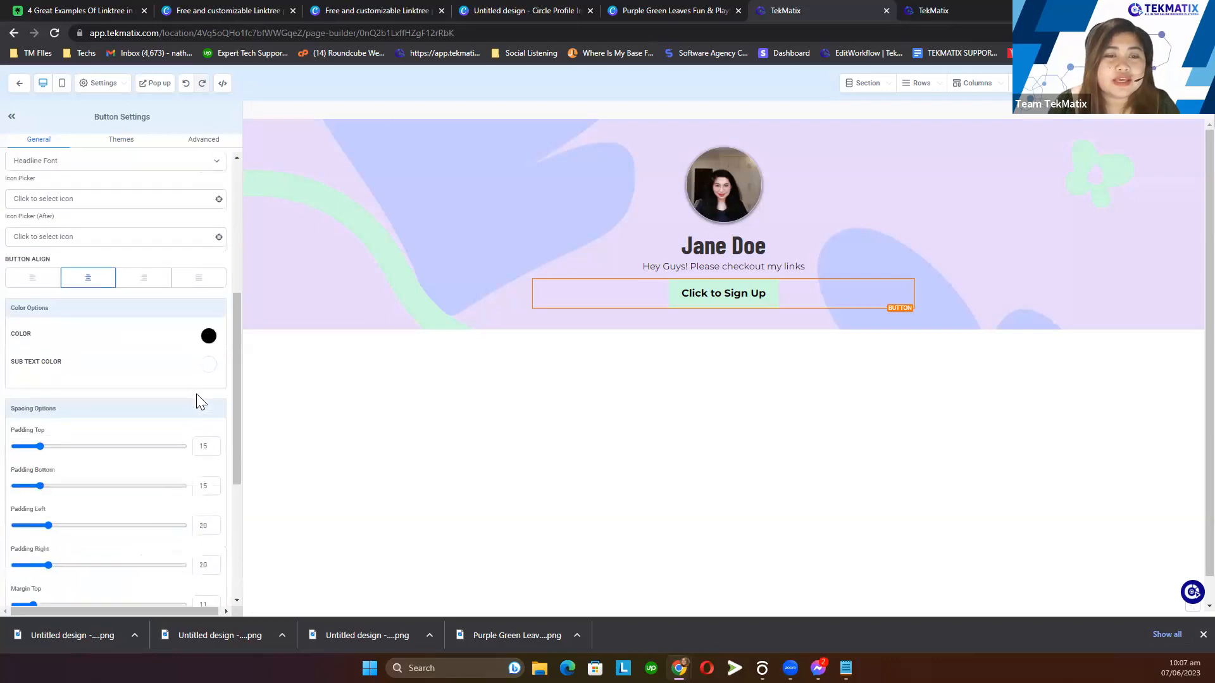
pyautogui.scroll(5, 190, 304)
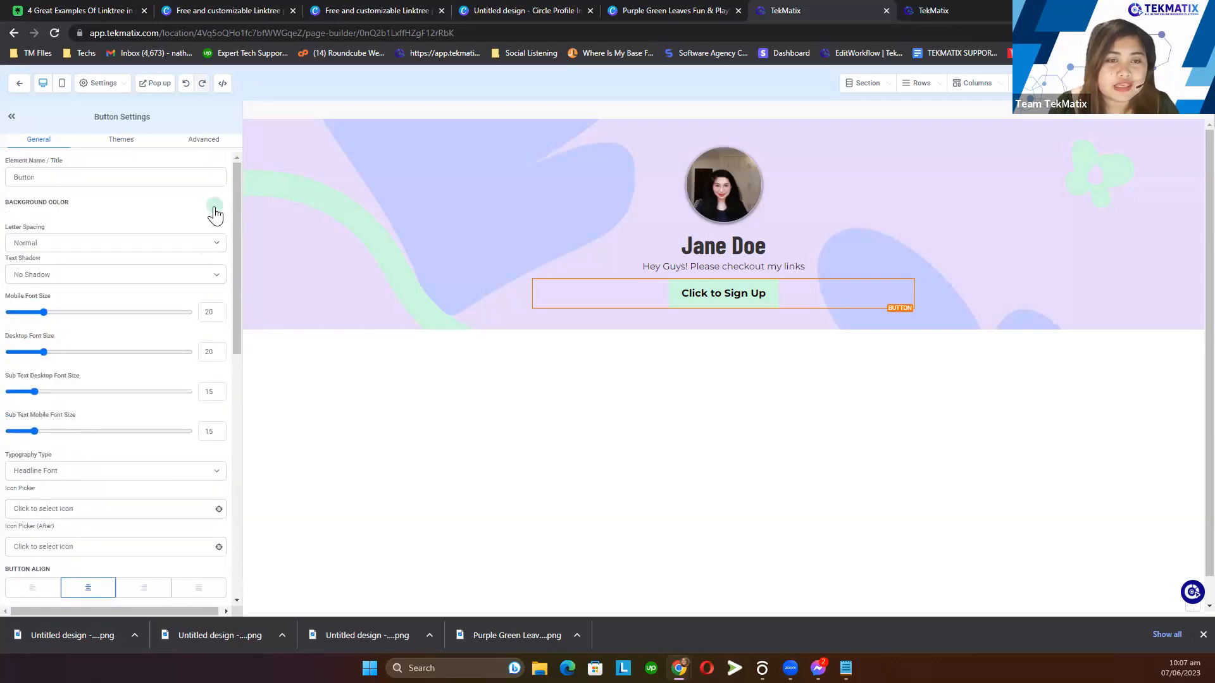
# - Add the hex code #C5CBFE from Notepad as a custom color and apply it as the button's background
pyautogui.click(214, 205)
pyautogui.click(85, 295)
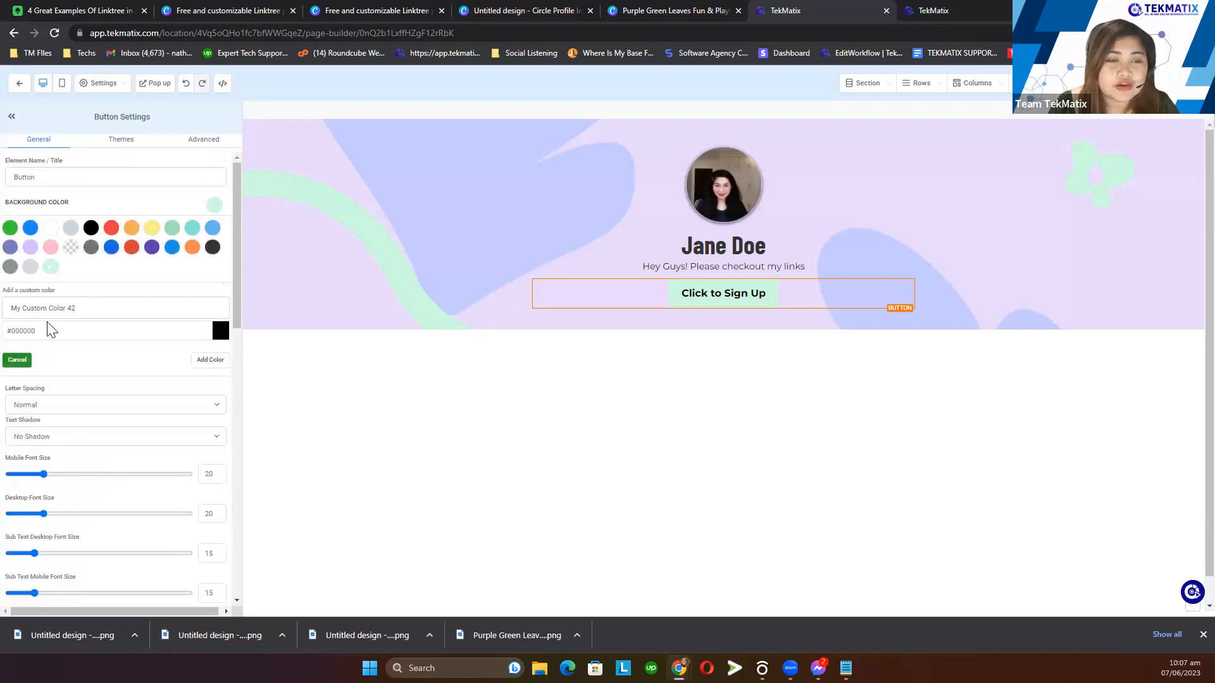
pyautogui.hotkey('alt', 'Tab')
pyautogui.hotkey('ctrl', 'a')
pyautogui.hotkey('ctrl', 'c')
pyautogui.hotkey('alt', 'Tab')
pyautogui.hotkey('ctrl', 'a')
pyautogui.hotkey('ctrl', 'v')
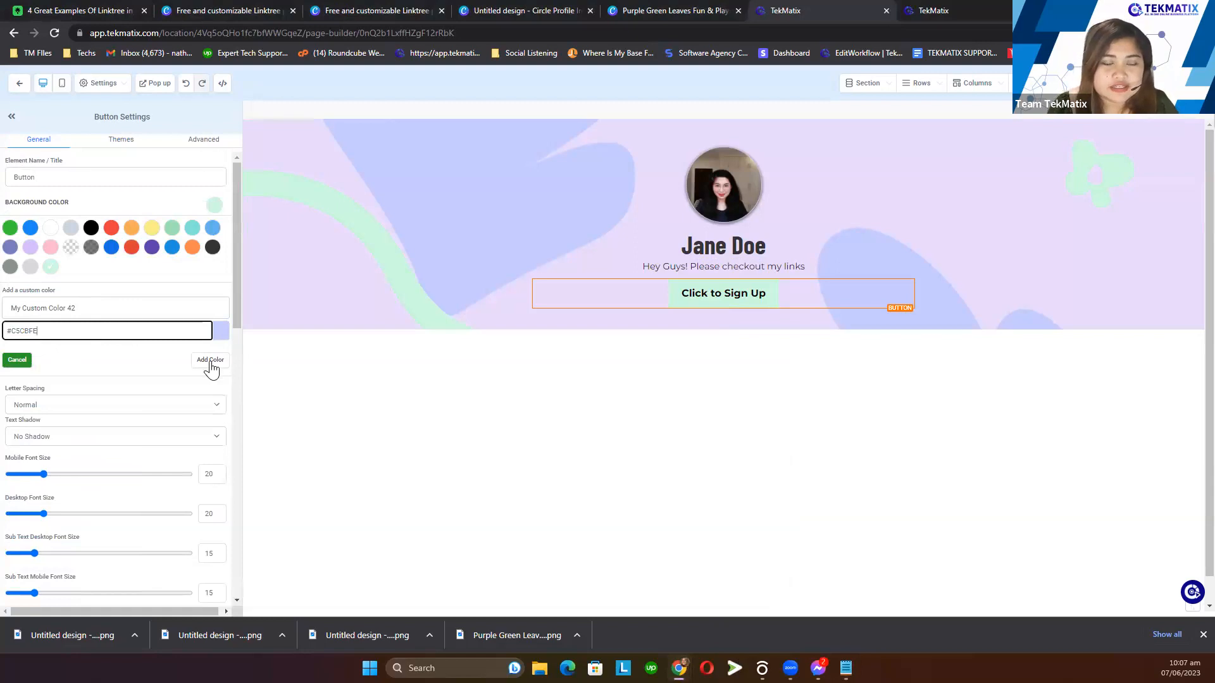
pyautogui.click(211, 361)
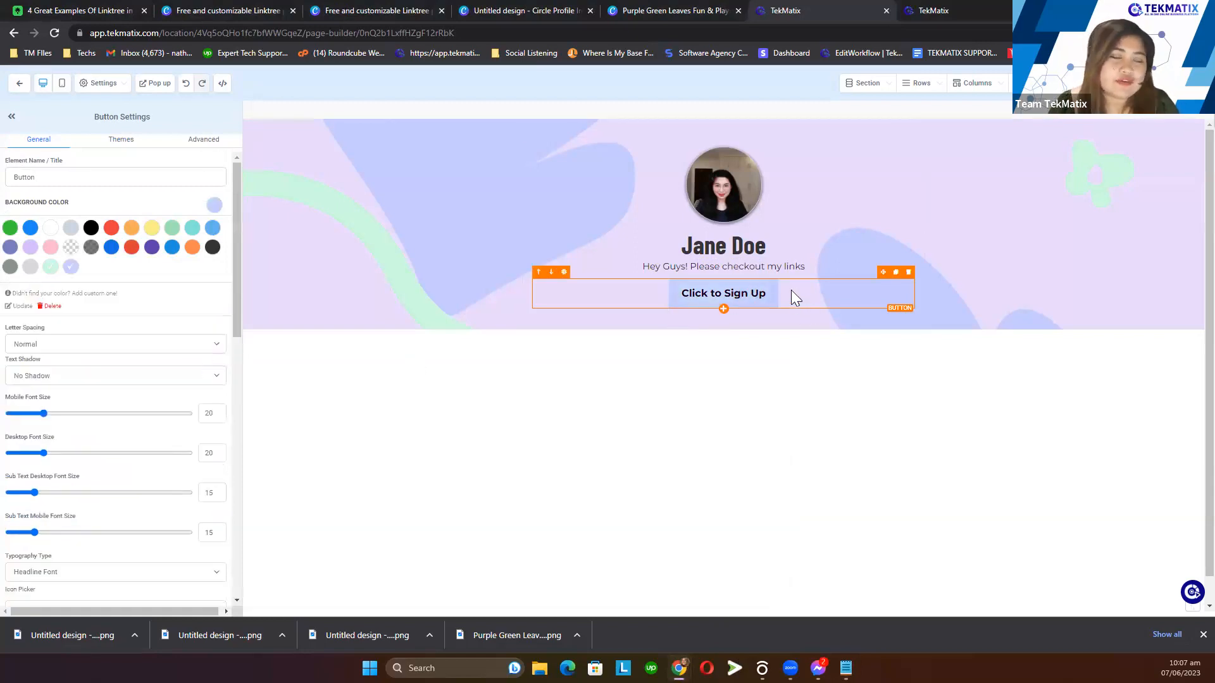
# - Set the Click to Sign Up button's background color to the mint green custom color
pyautogui.click(50, 267)
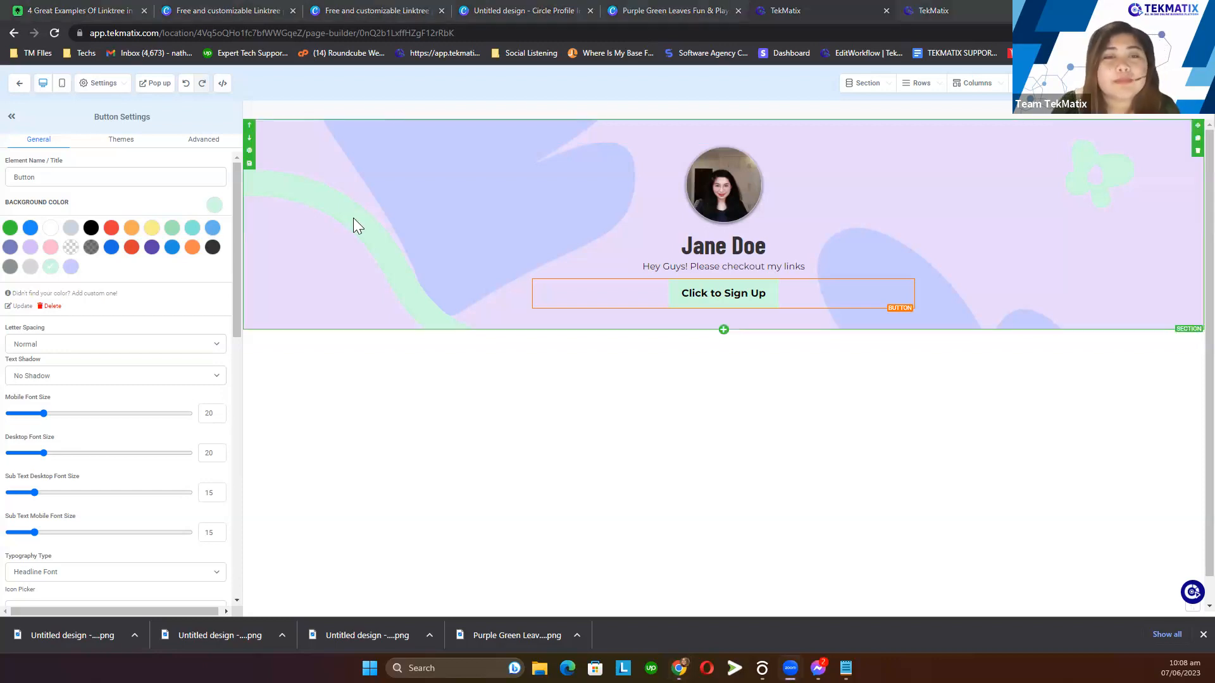
pyautogui.click(714, 293)
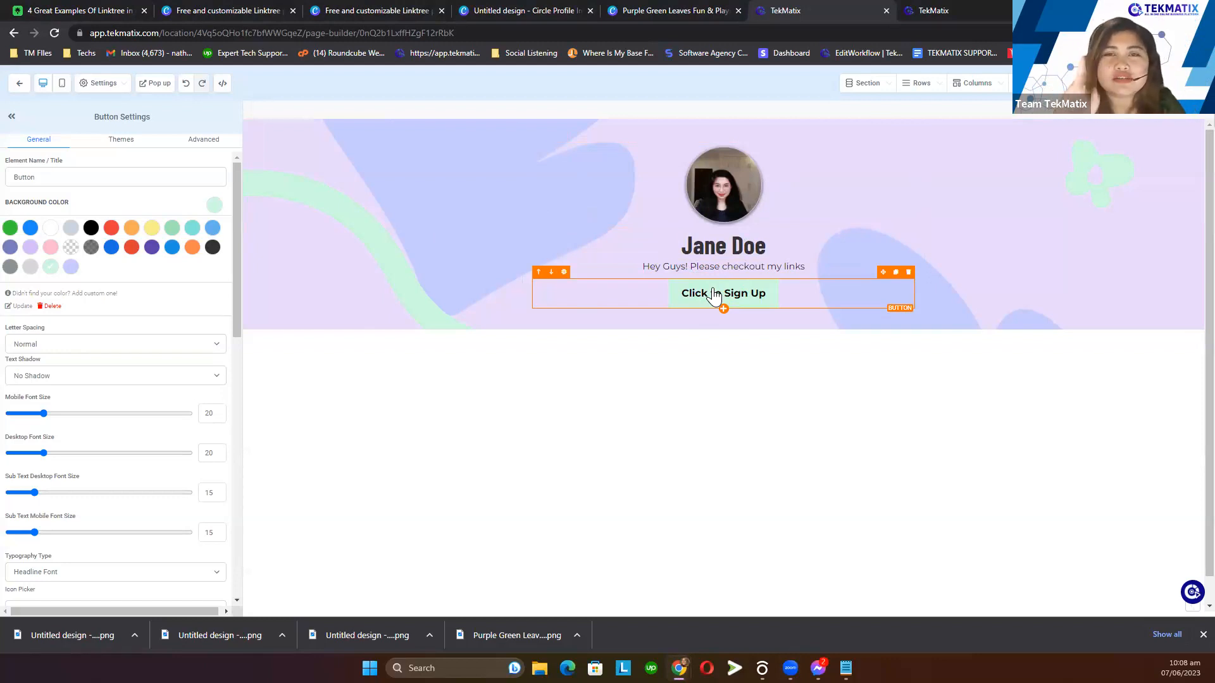
# - Demonstrate duplicating the Click to Sign Up button, and delete the copies
pyautogui.click(895, 272)
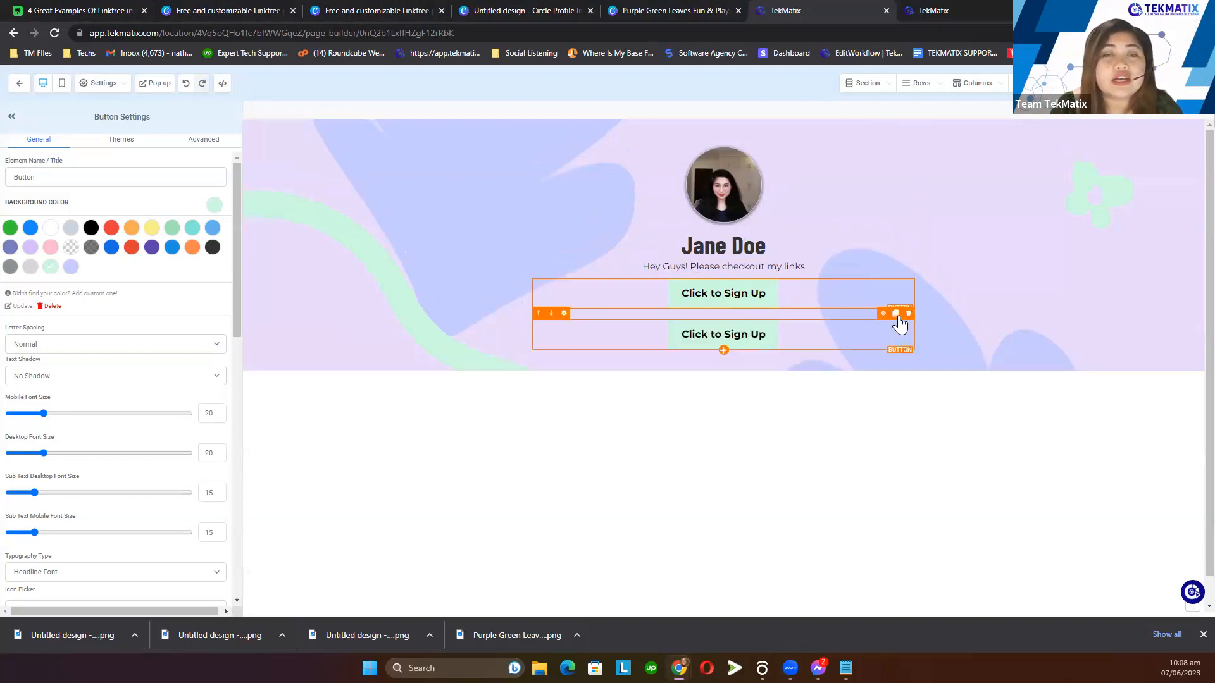
pyautogui.click(895, 313)
pyautogui.click(910, 313)
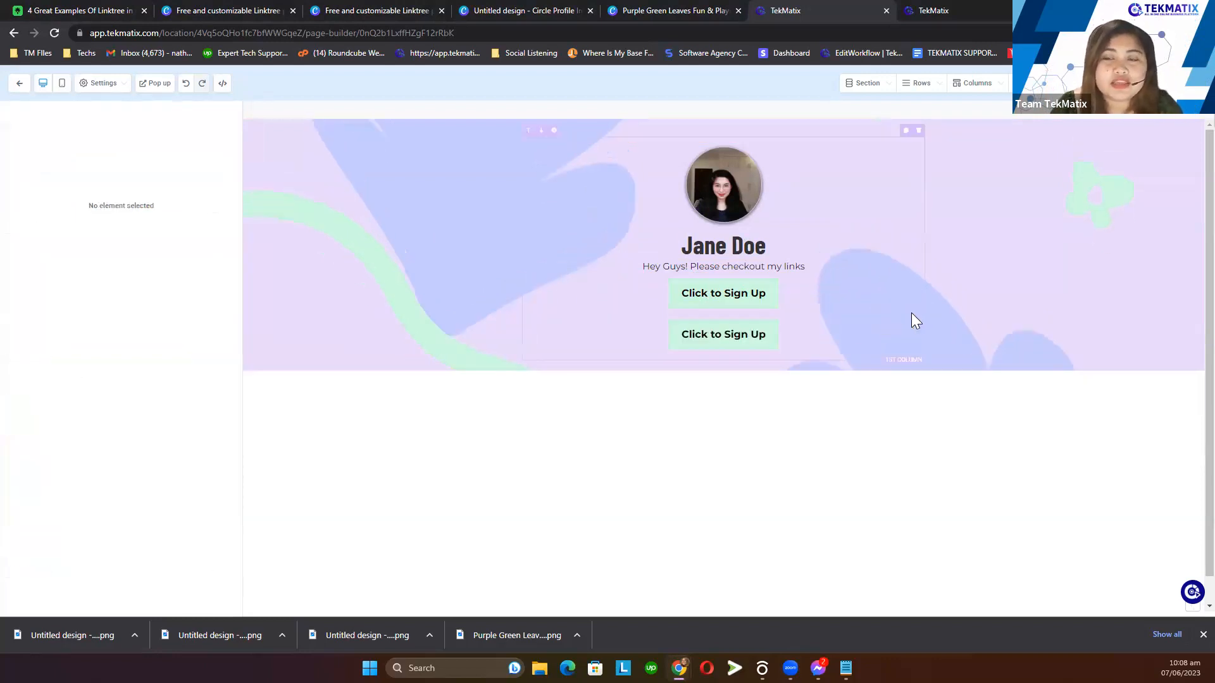
pyautogui.click(907, 314)
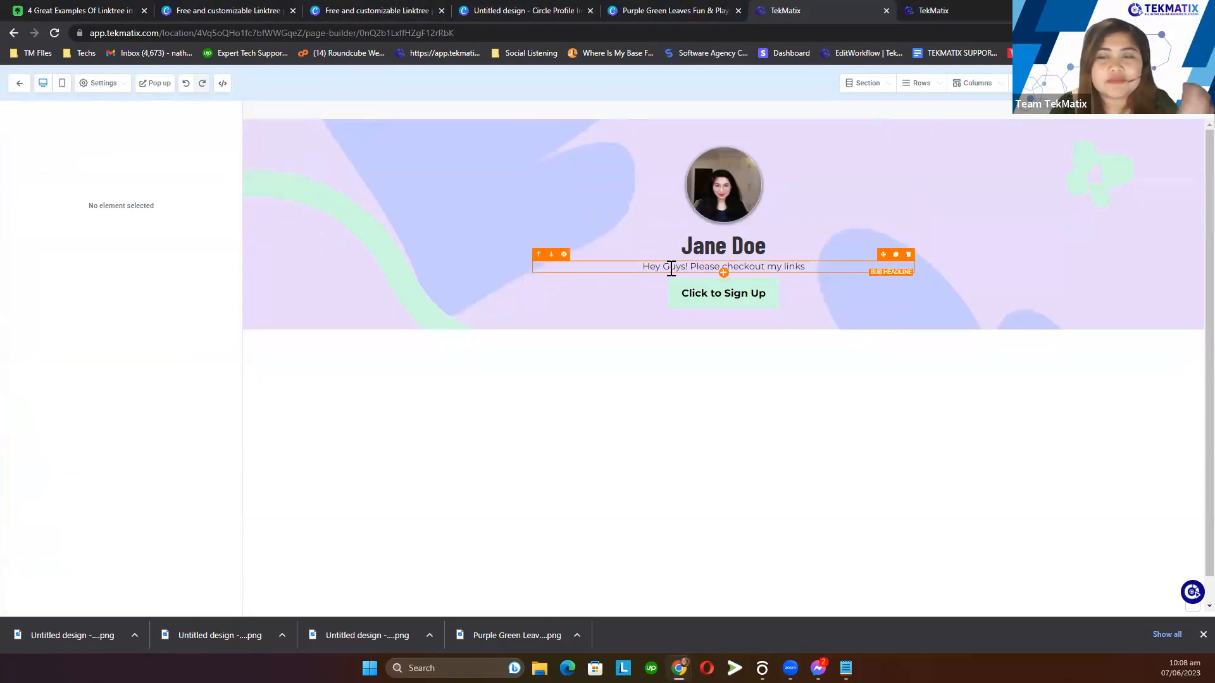
# - Set the Click to Sign Up button's left and right padding to 80 each
pyautogui.click(707, 302)
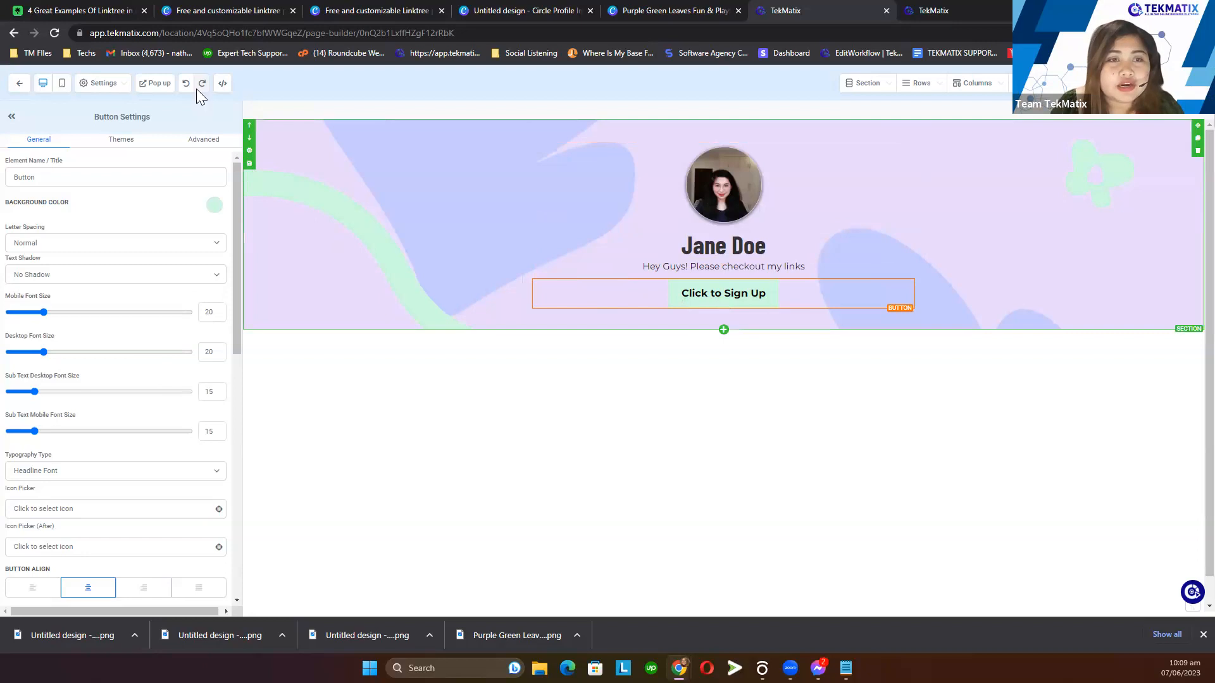
pyautogui.scroll(-7, 79, 374)
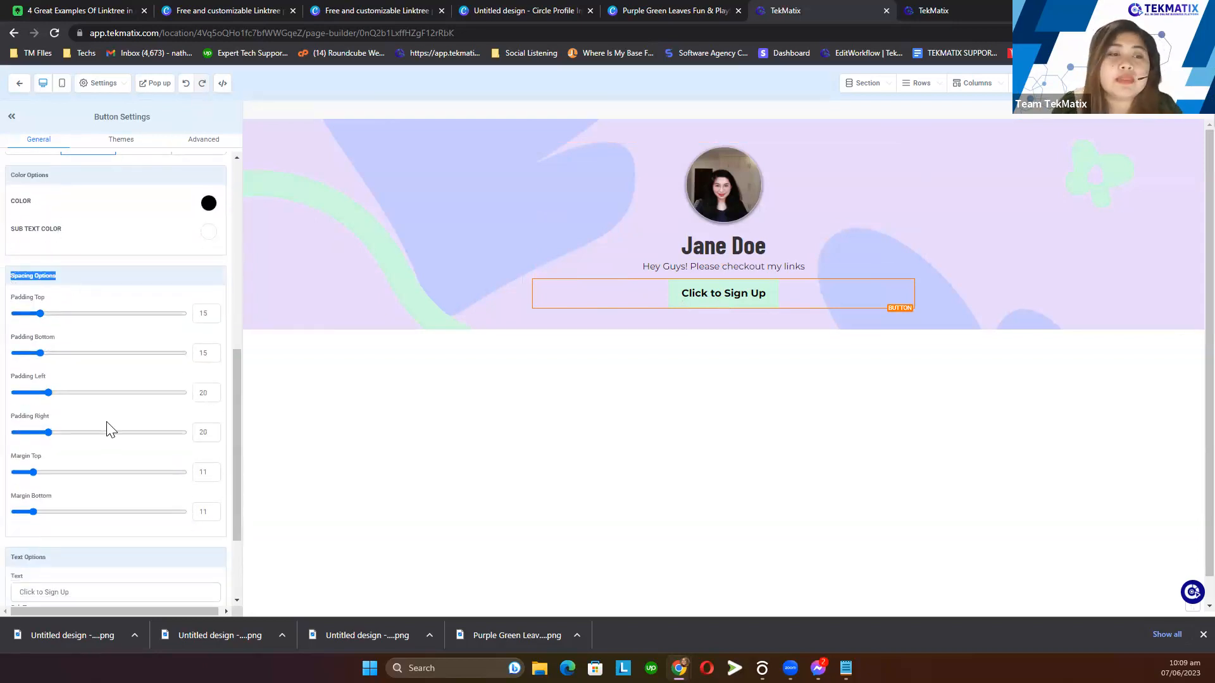
pyautogui.moveTo(62, 398); pyautogui.dragTo(150, 403)
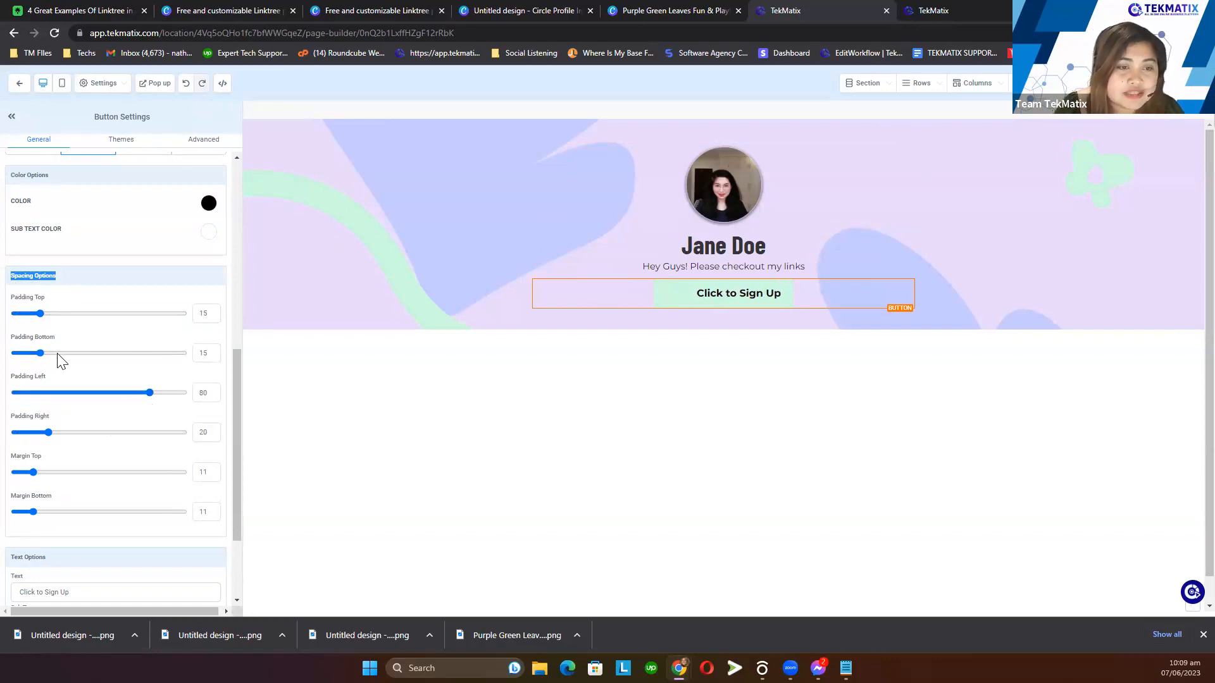
pyautogui.click(55, 433)
pyautogui.moveTo(104, 446); pyautogui.dragTo(152, 446)
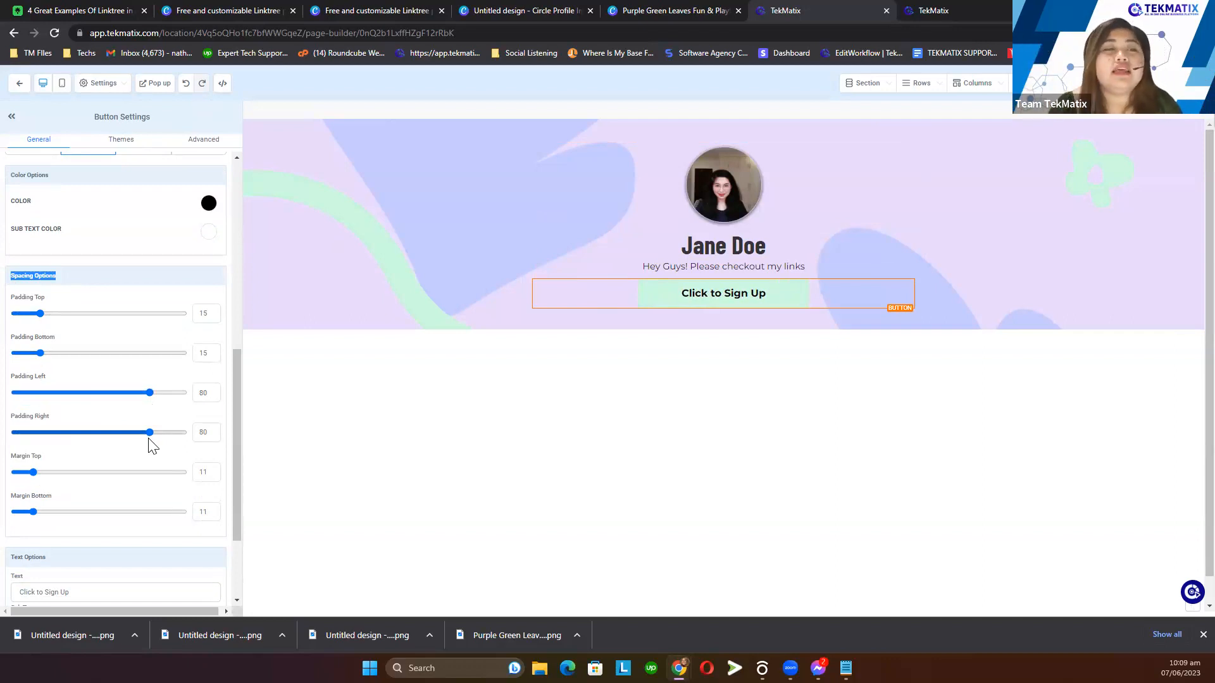
# - Try 54 for the button's top and bottom padding, and set them to 14 and 13 respectively
pyautogui.moveTo(42, 314); pyautogui.dragTo(106, 314)
pyautogui.moveTo(40, 354); pyautogui.dragTo(106, 354)
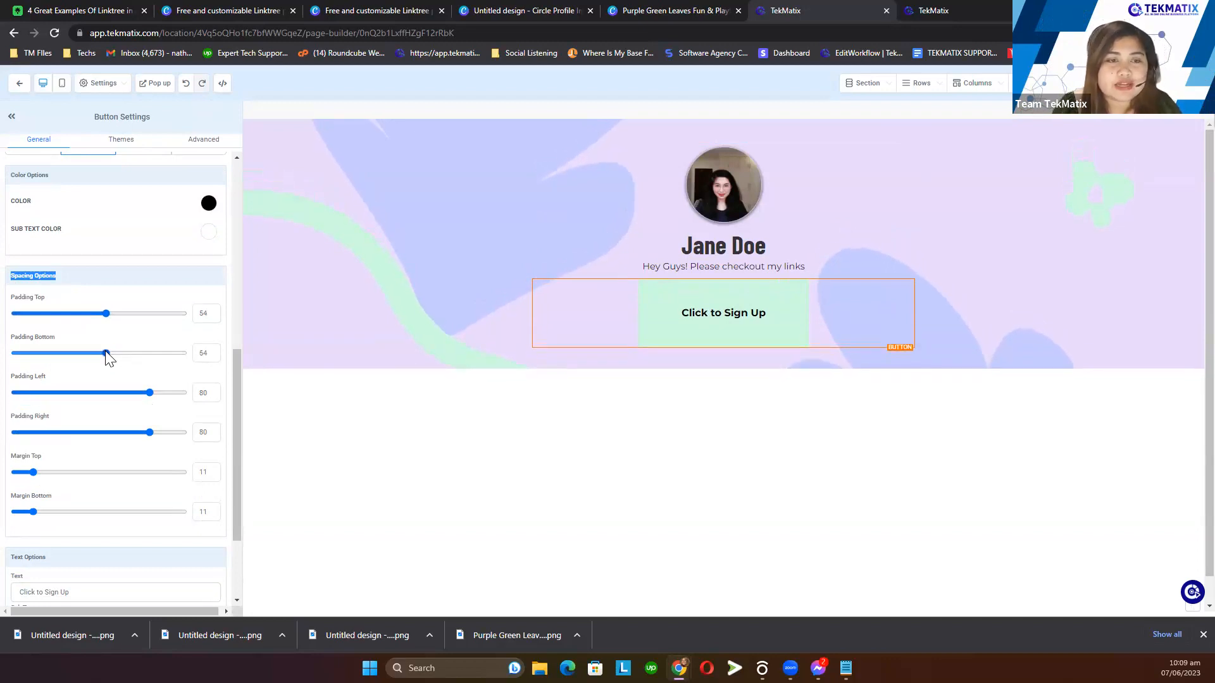
pyautogui.moveTo(106, 313); pyautogui.dragTo(39, 320)
pyautogui.moveTo(108, 355); pyautogui.dragTo(36, 361)
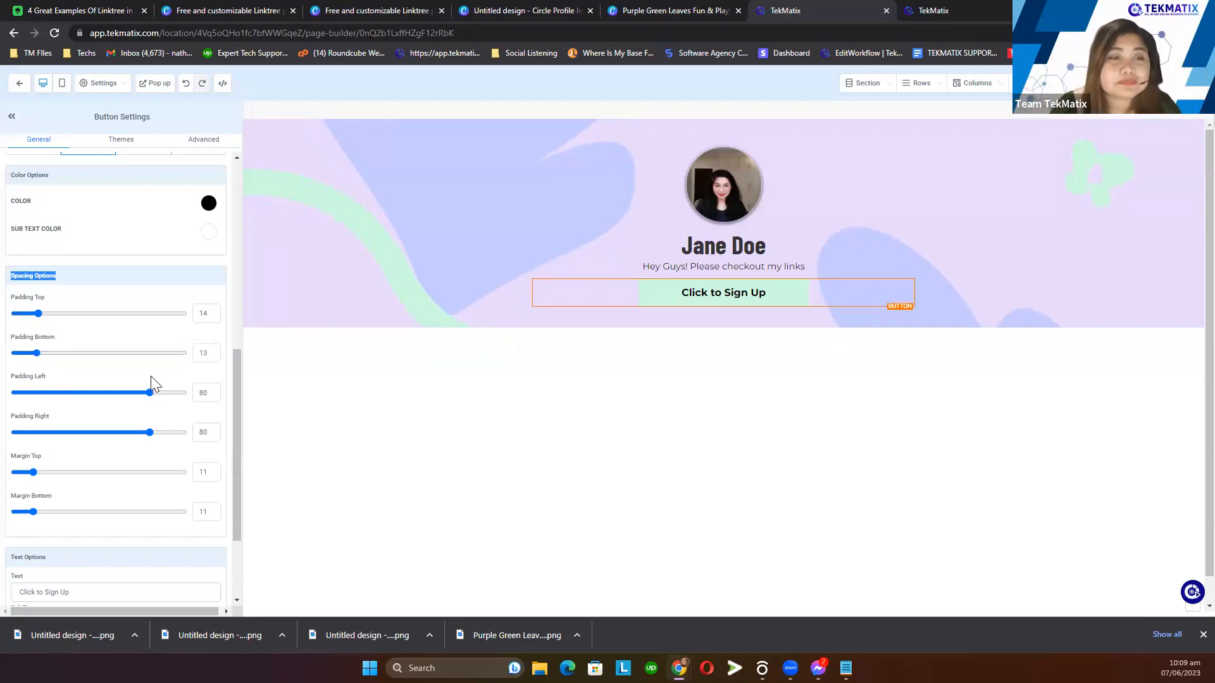
# - Try purple, dark gray, gray and lavender for the Click to Sign Up button's text color, and set it to blue
pyautogui.scroll(4, 170, 336)
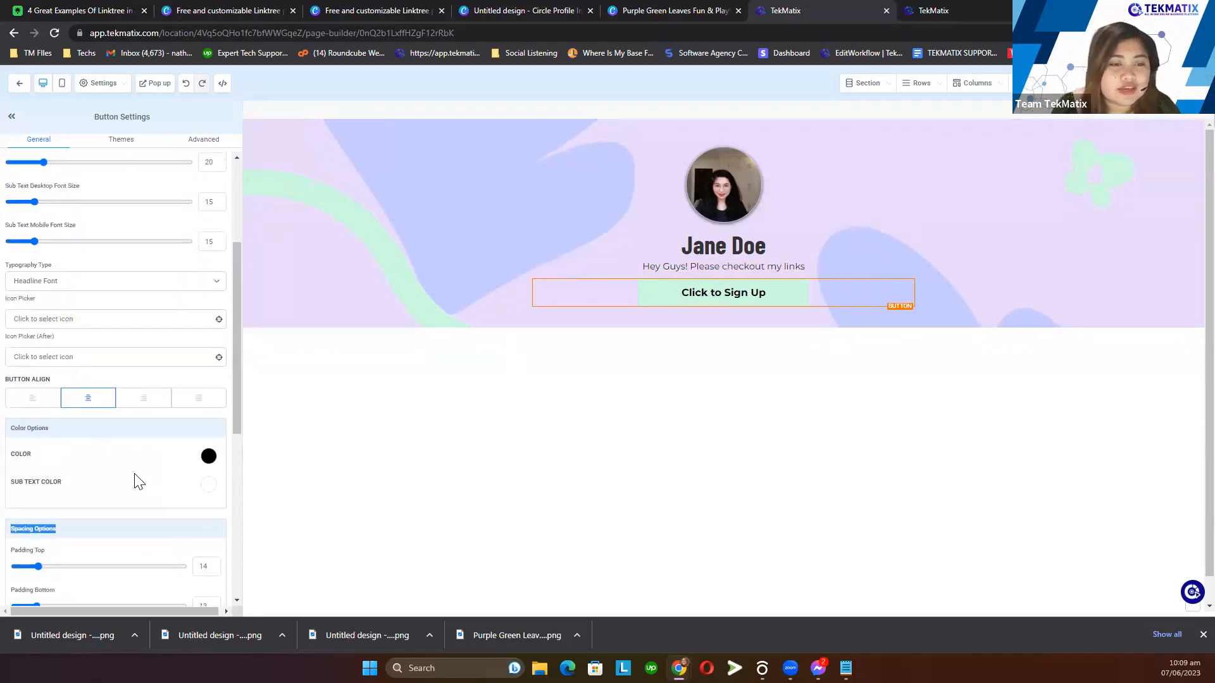
pyautogui.scroll(-2, 84, 308)
pyautogui.moveTo(63, 307); pyautogui.dragTo(8, 329)
pyautogui.click(209, 330)
pyautogui.click(208, 330)
pyautogui.click(209, 330)
pyautogui.click(179, 374)
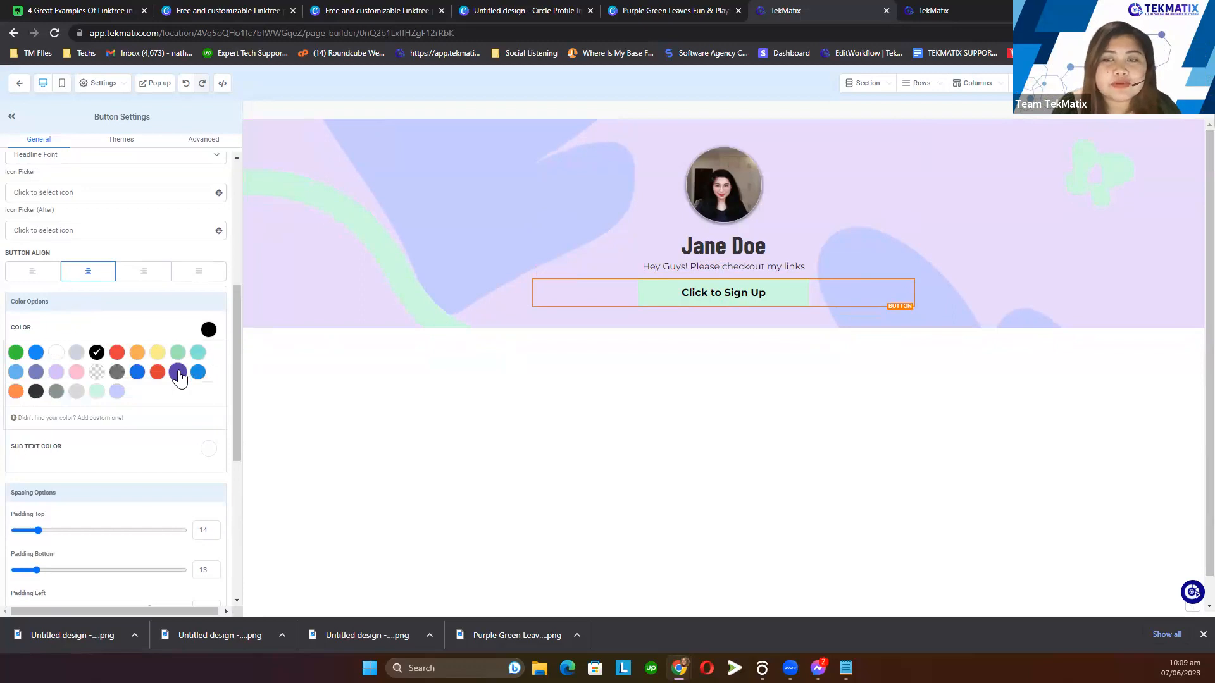
pyautogui.click(36, 392)
pyautogui.click(57, 393)
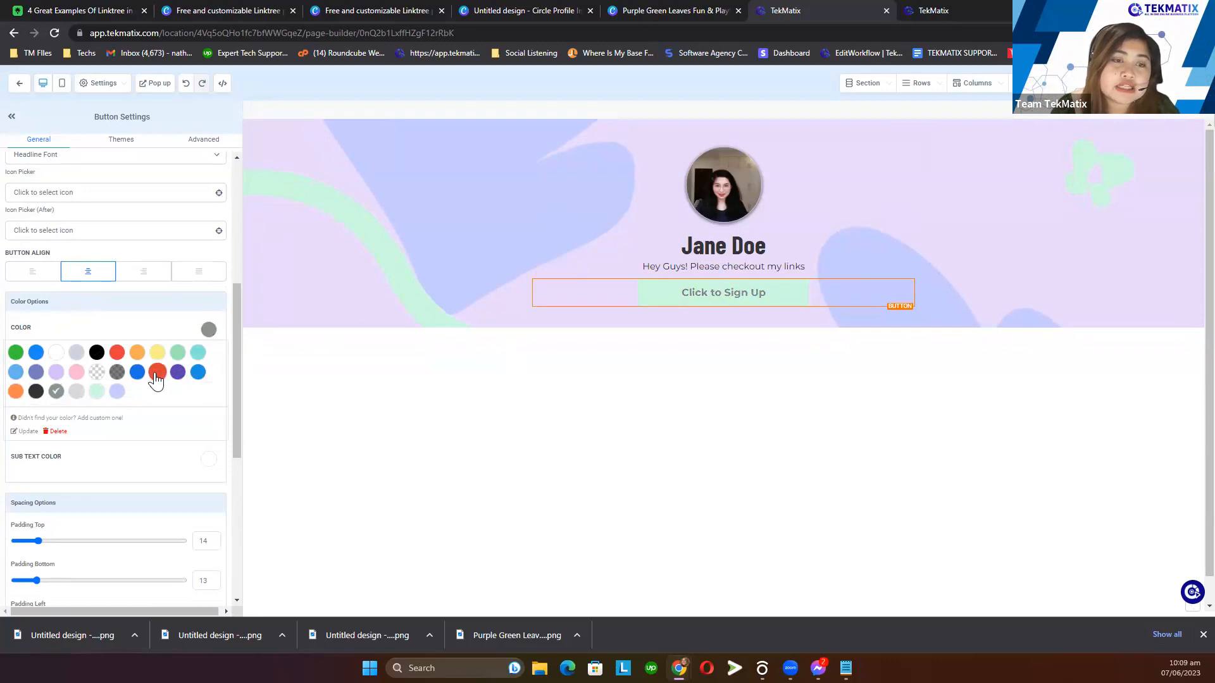
pyautogui.click(117, 392)
pyautogui.click(198, 372)
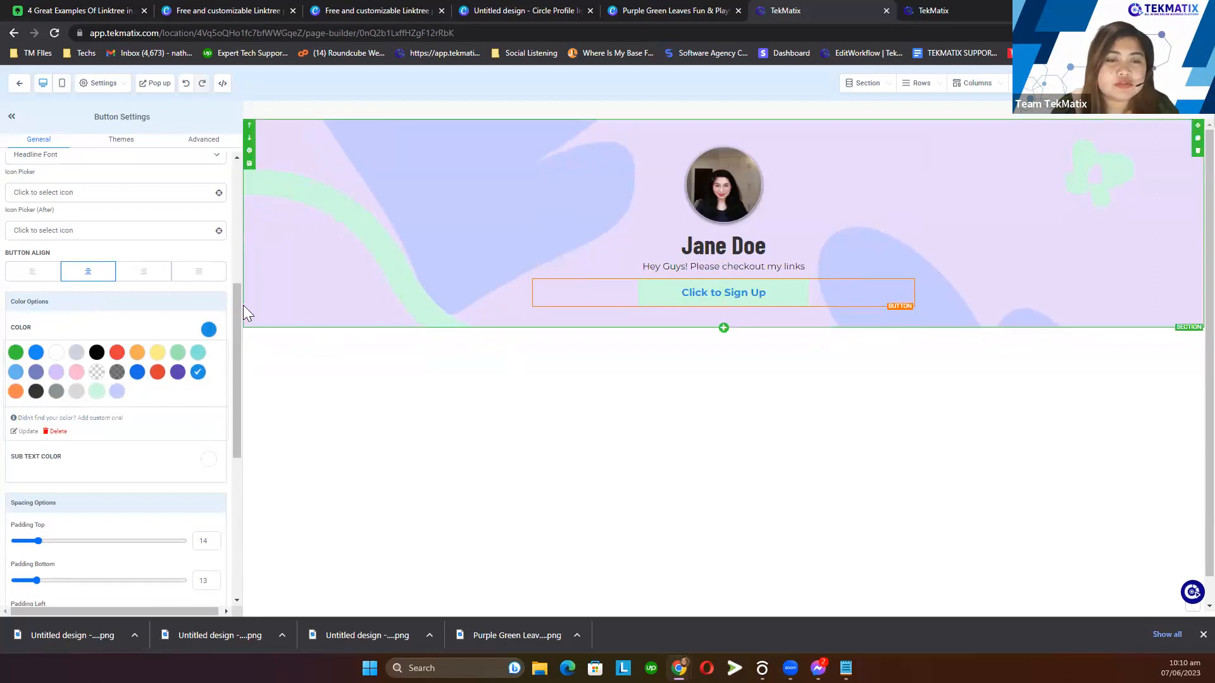
pyautogui.click(208, 330)
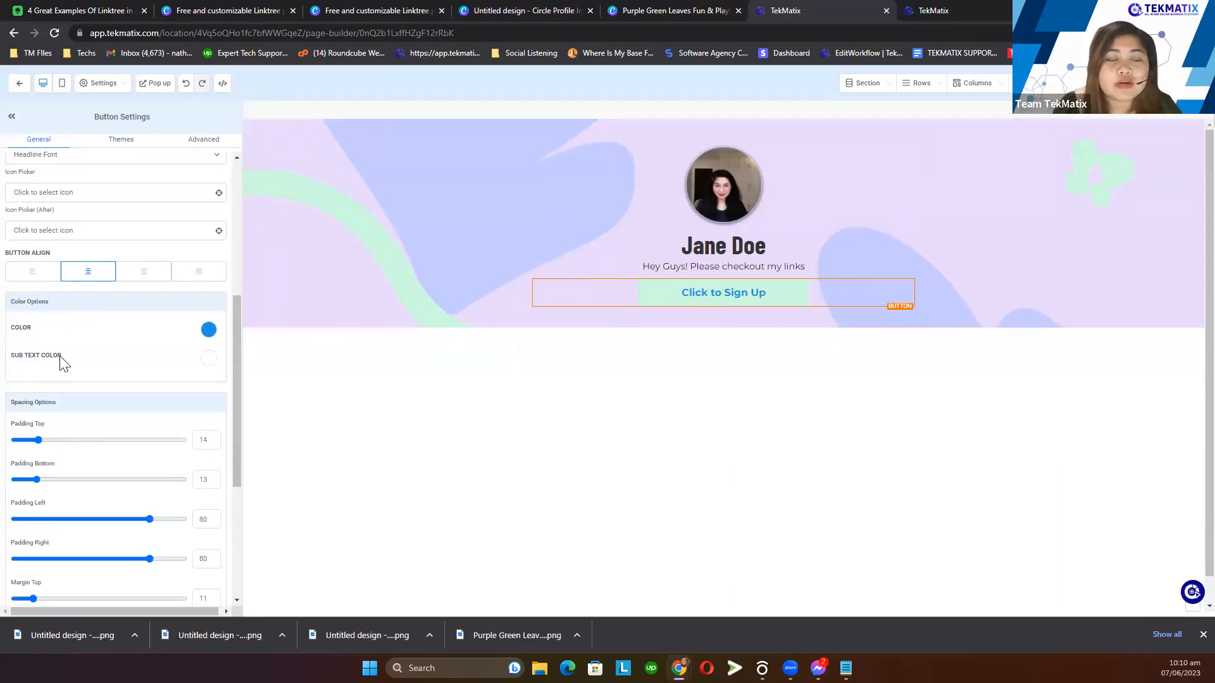
# - Look over the button's sub text color palette and its spacing options
pyautogui.moveTo(63, 356); pyautogui.dragTo(17, 369)
pyautogui.click(193, 358)
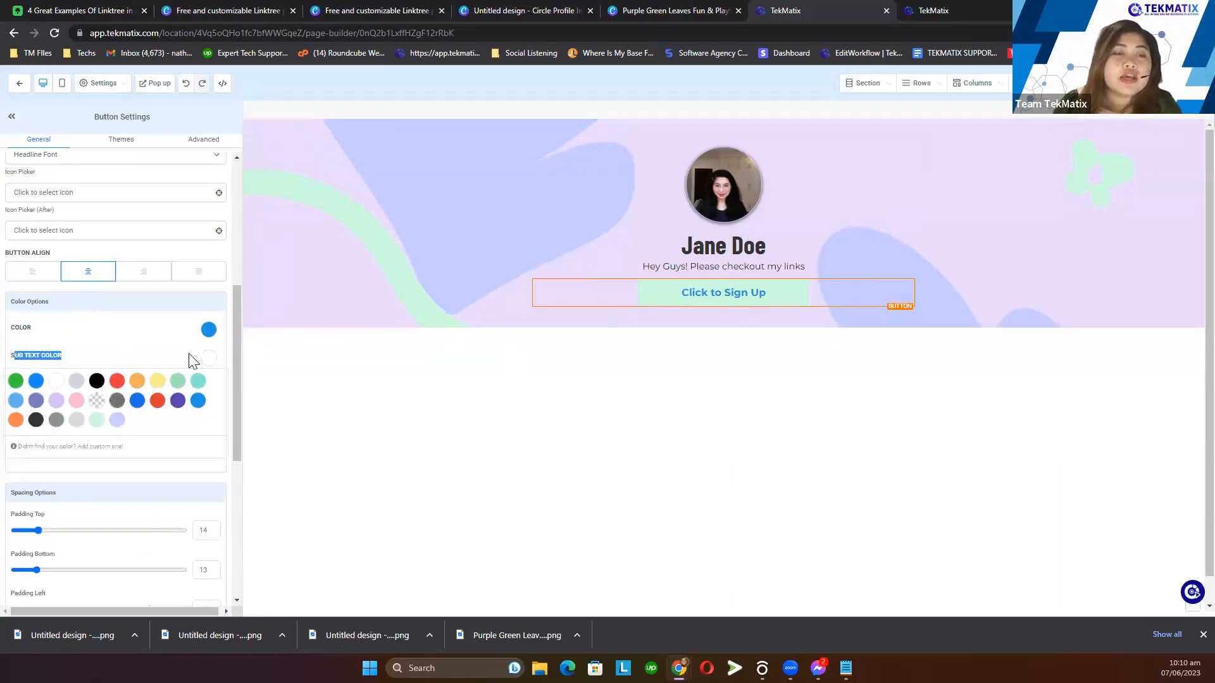
pyautogui.click(67, 357)
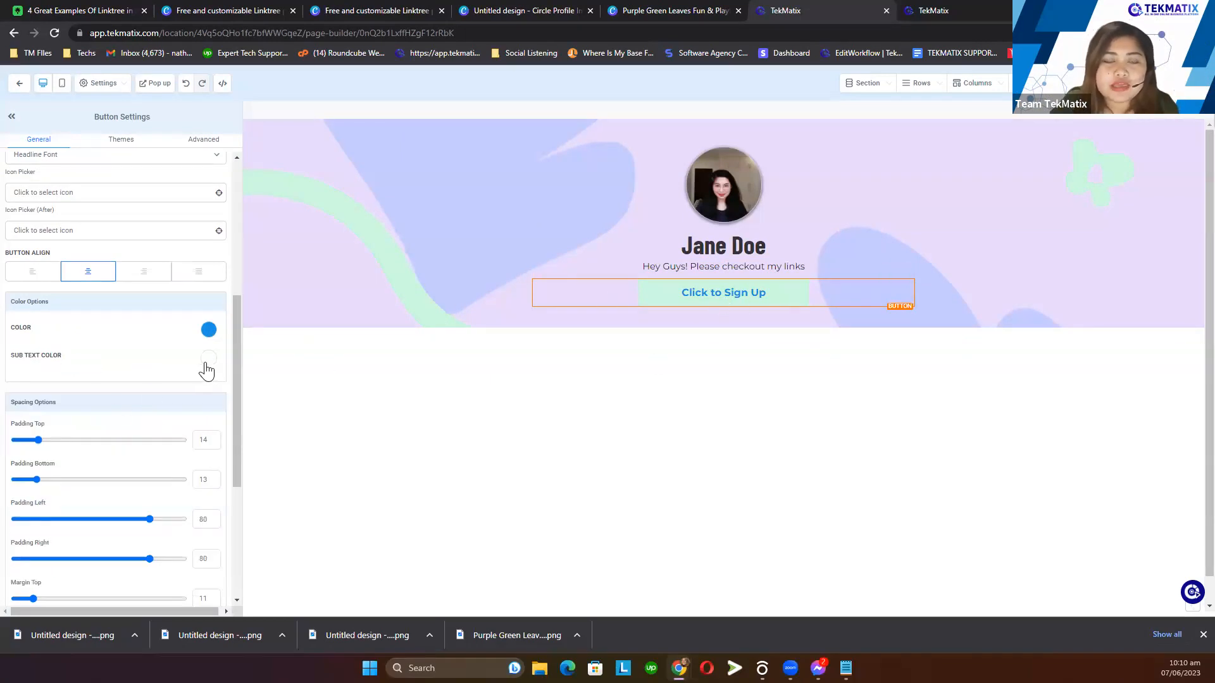
pyautogui.scroll(-1, 203, 372)
pyautogui.scroll(-3, 201, 376)
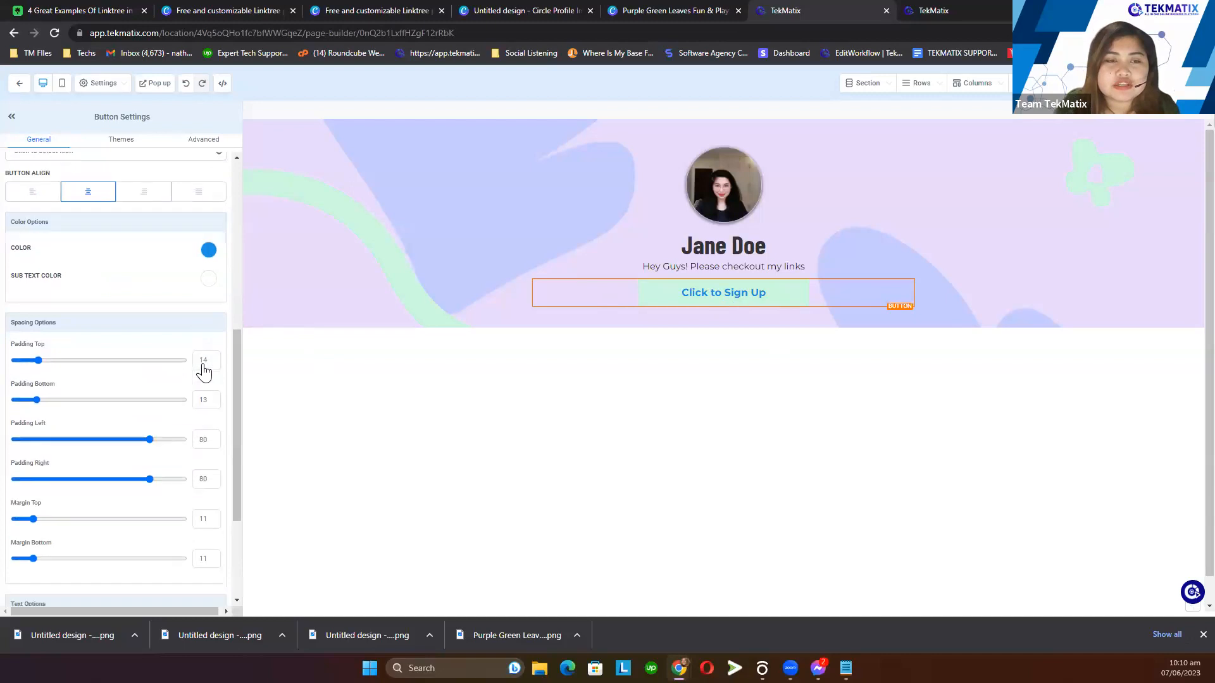
pyautogui.scroll(6, 184, 303)
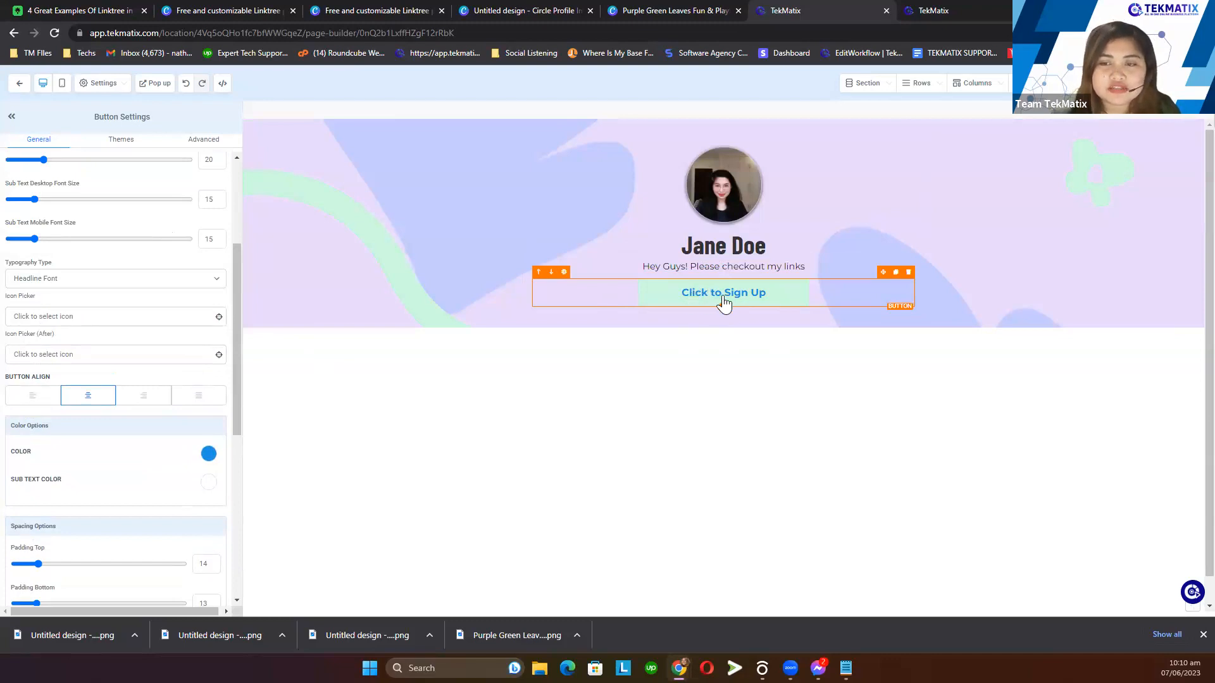
# - Change the button's text to "FOLLOW ME ON FACEBOOK" and enter "Let's be friends!" as its sub text
pyautogui.scroll(-6, 200, 405)
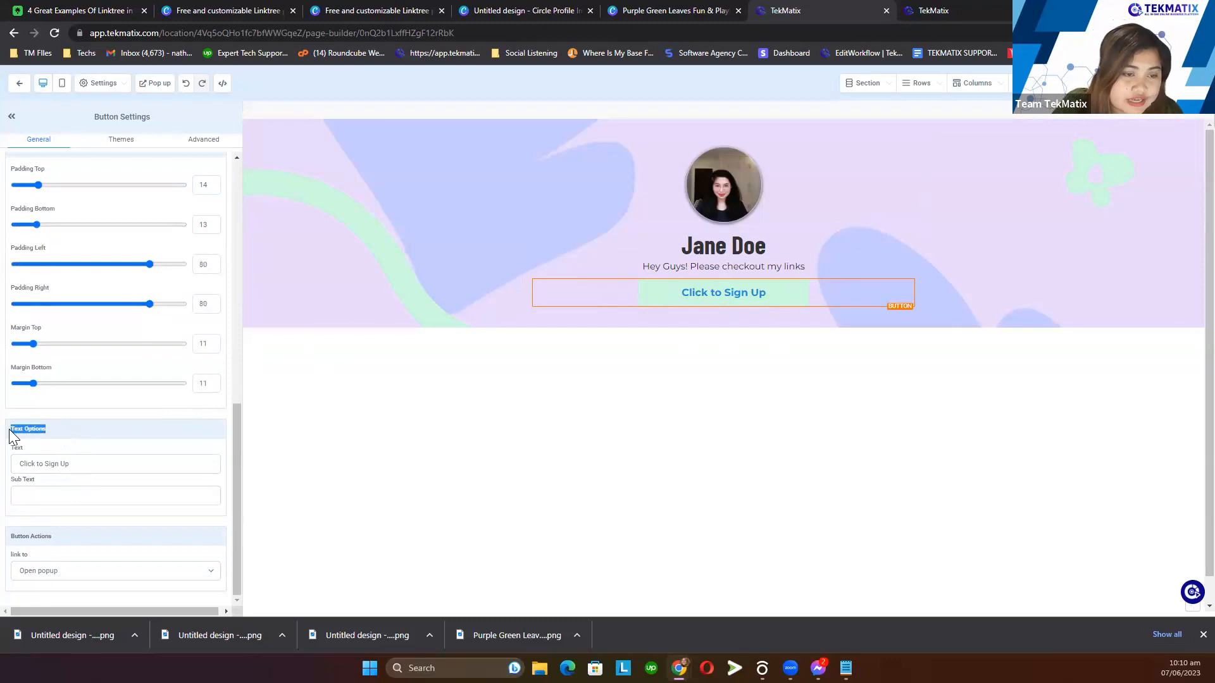
pyautogui.click(90, 471)
pyautogui.hotkey('ctrl', 'a')
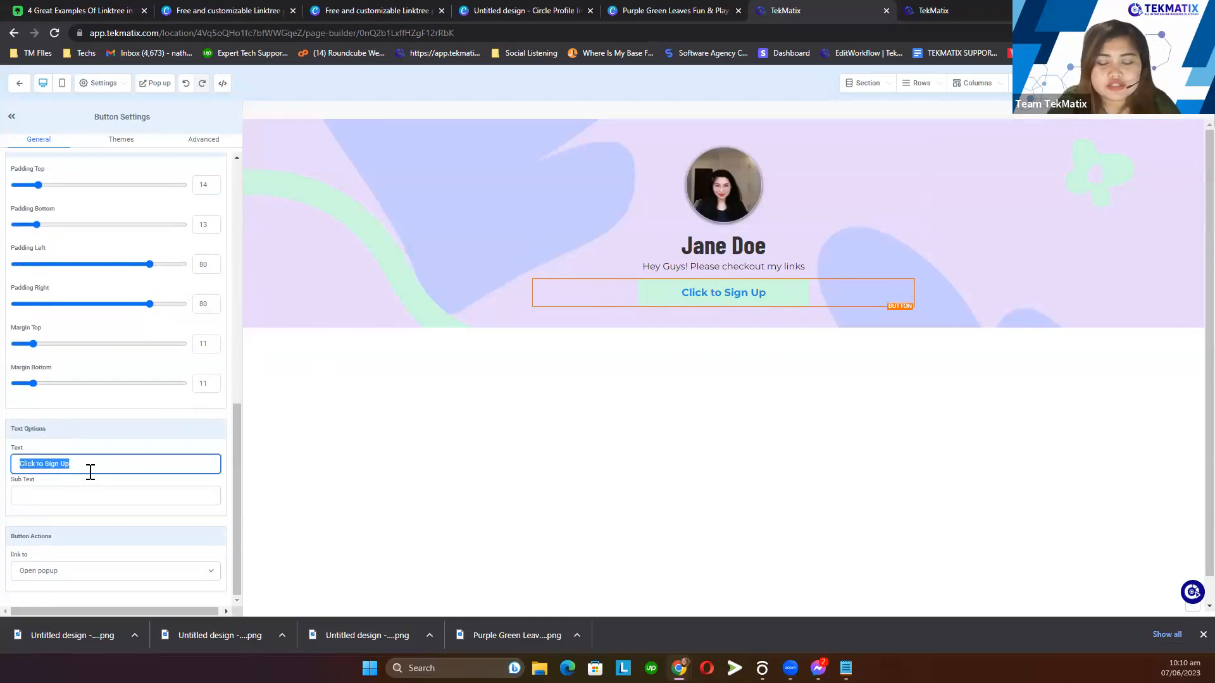
pyautogui.write('FOLLOW')
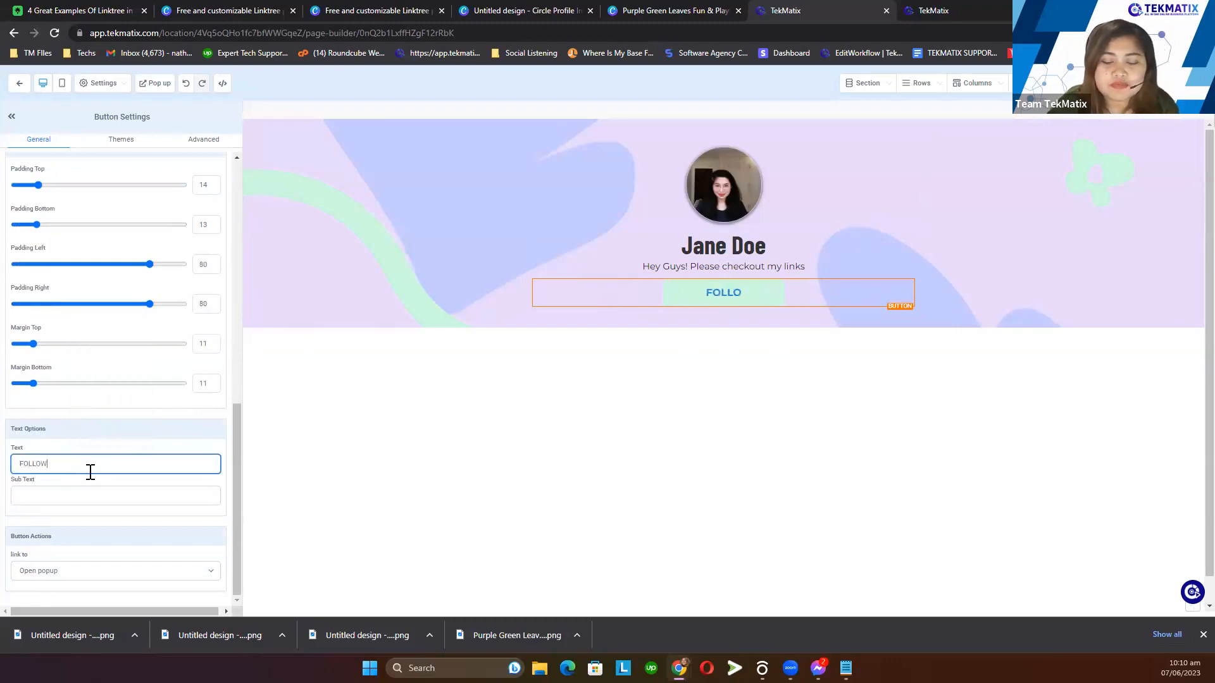
pyautogui.write(' ME ON FACEBOO')
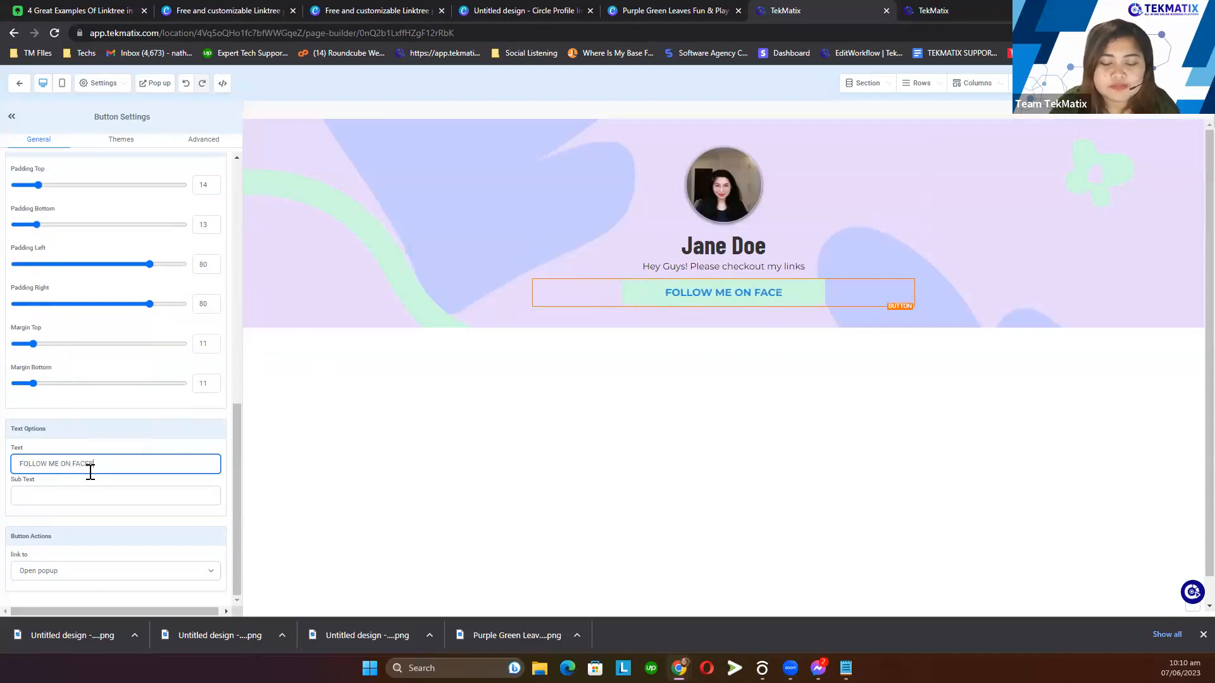
pyautogui.write('K')
pyautogui.click(77, 494)
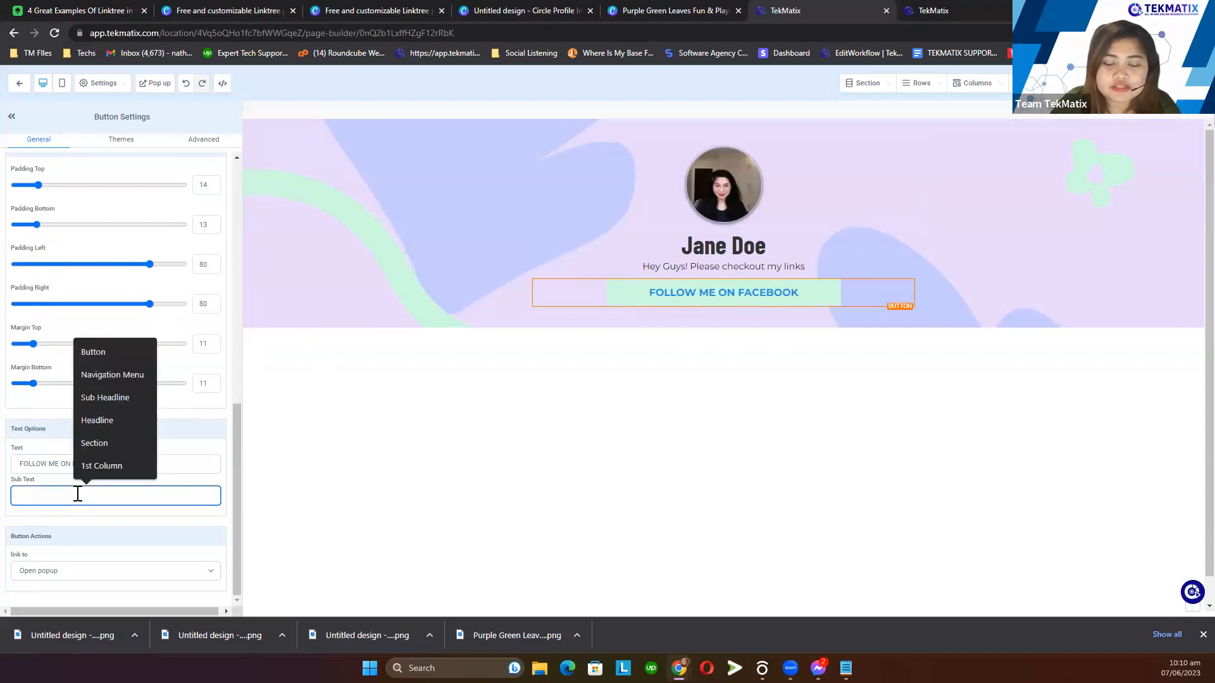
pyautogui.write("Let's be fr")
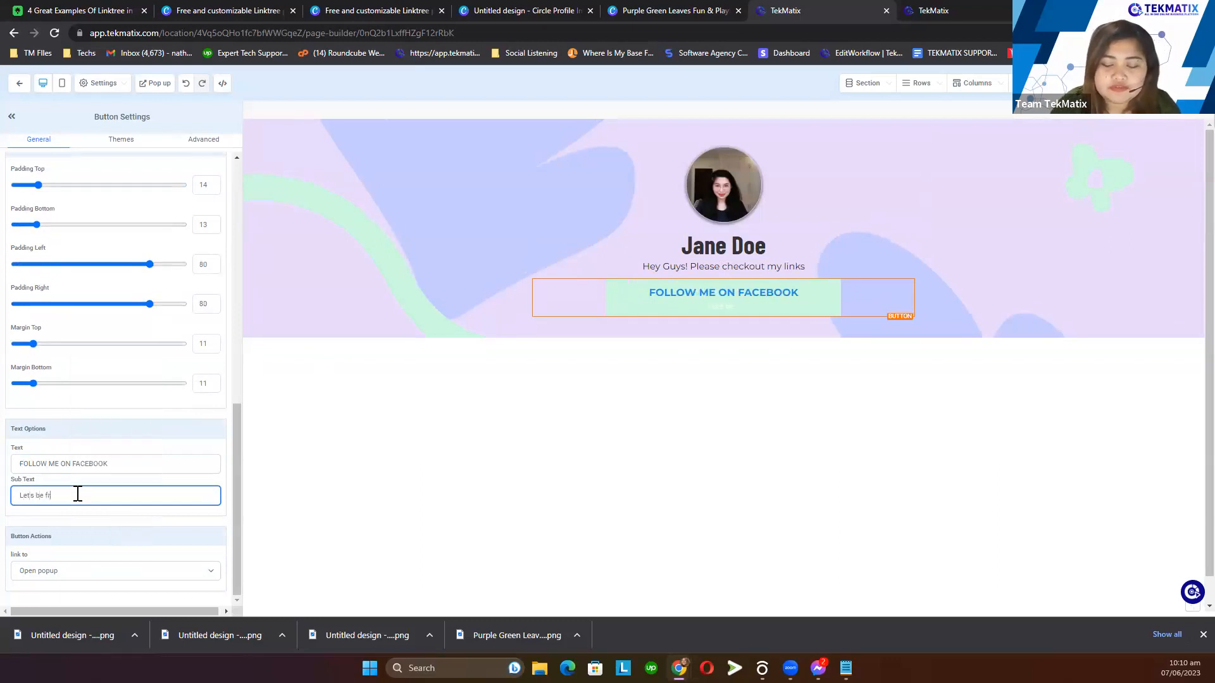
pyautogui.write('iends!')
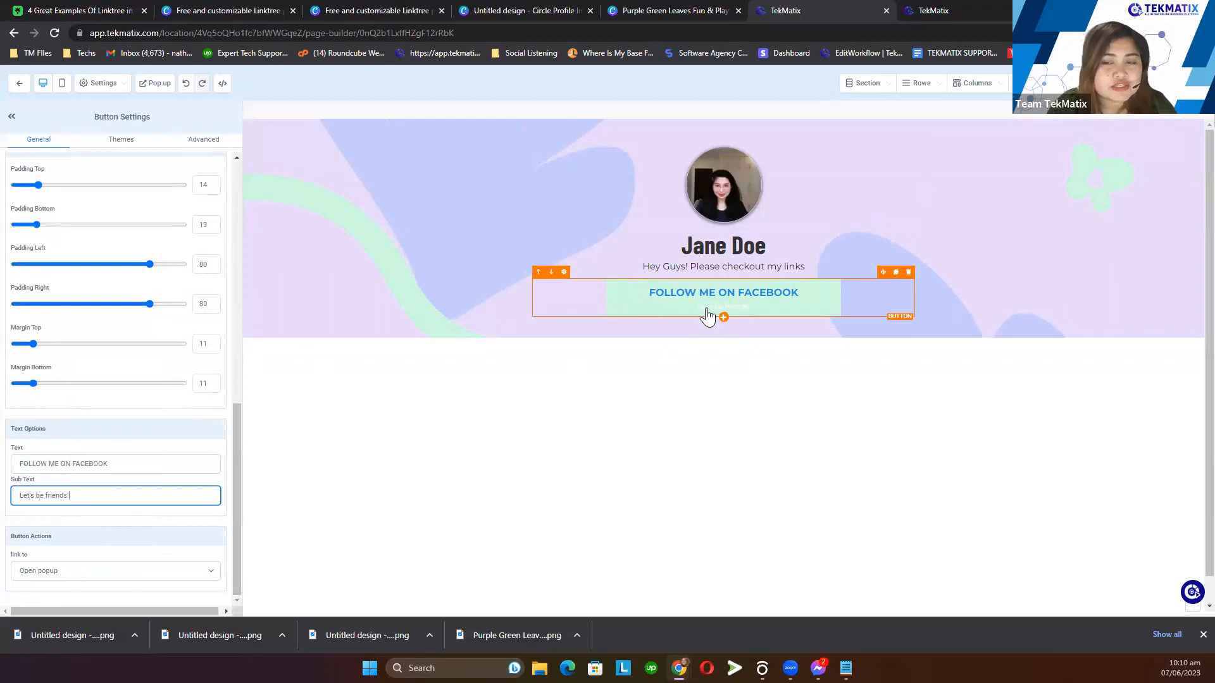
# - Try dark gray for the button's sub text color, and set it to muted purple-blue
pyautogui.scroll(5, 148, 447)
pyautogui.scroll(4, 148, 447)
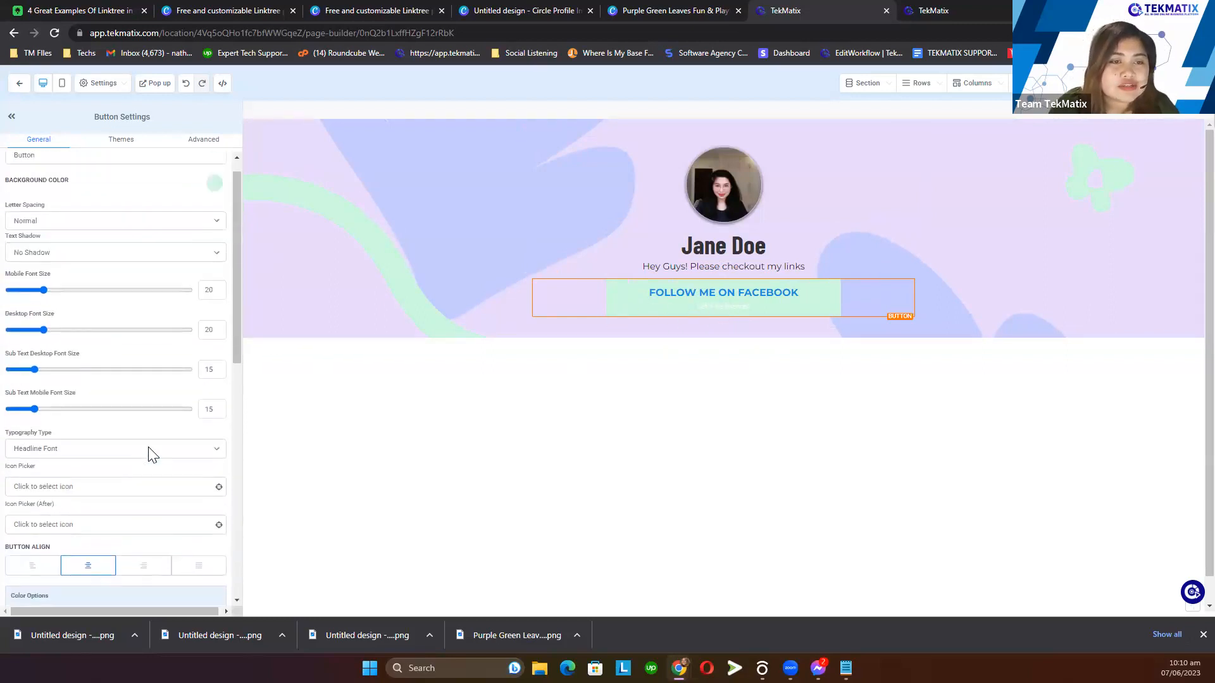
pyautogui.scroll(-4, 73, 420)
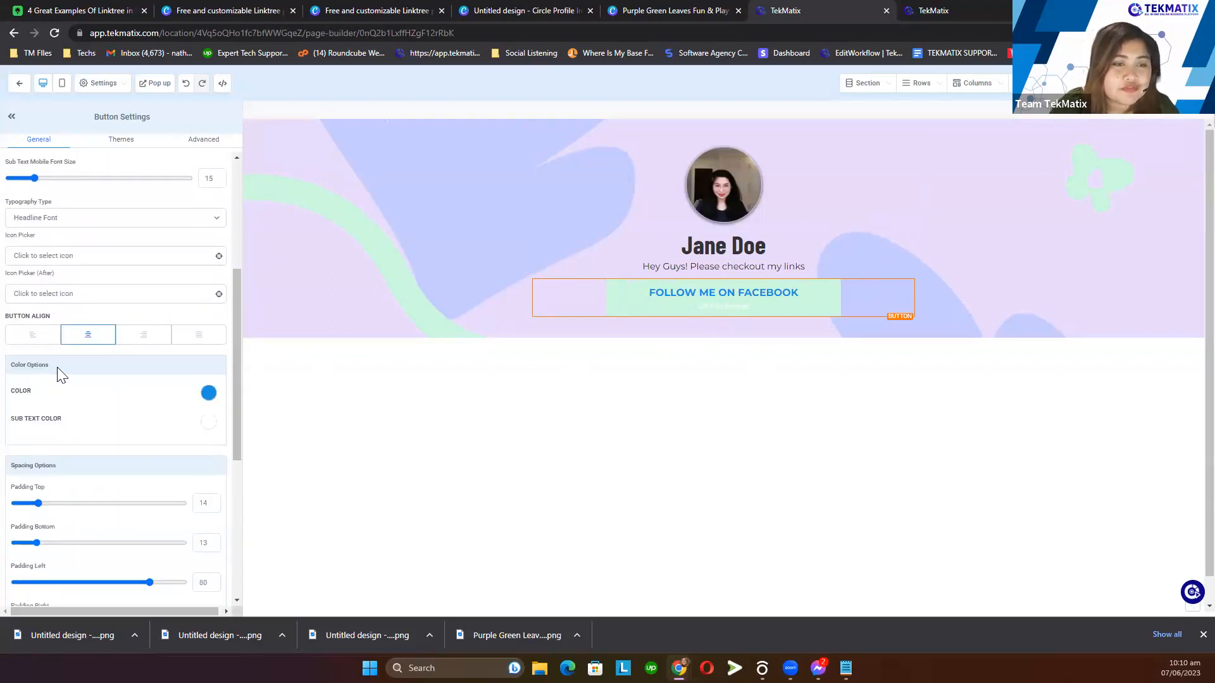
pyautogui.click(206, 423)
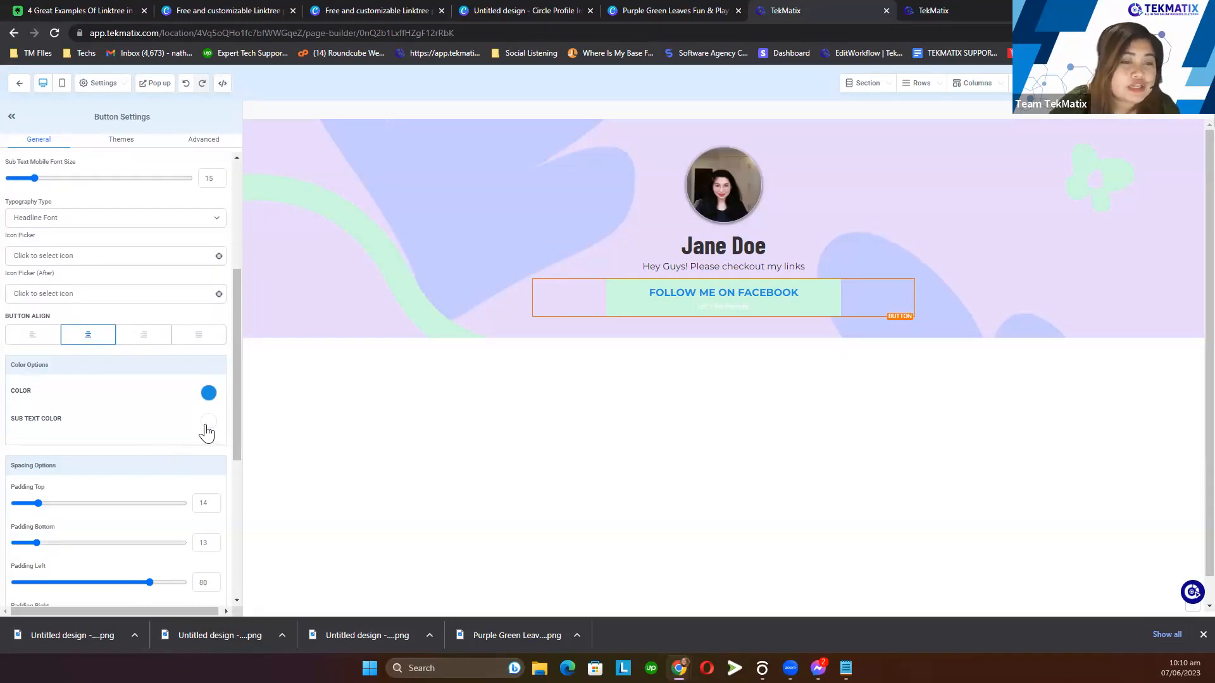
pyautogui.click(36, 483)
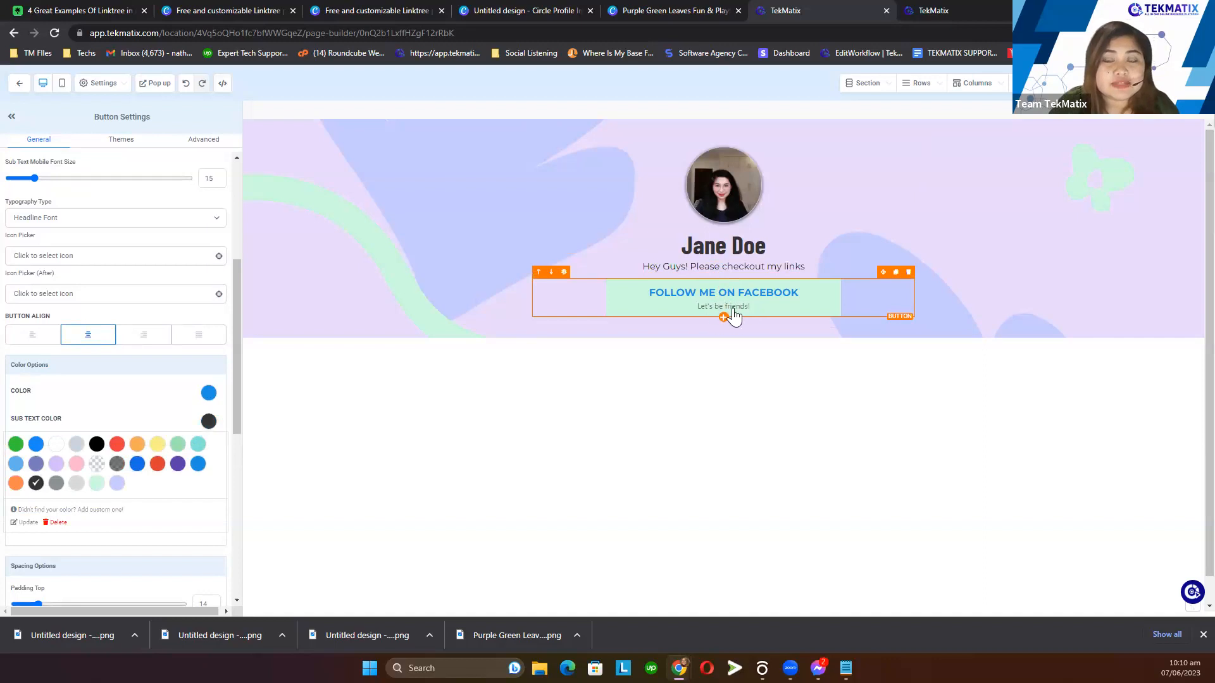
pyautogui.click(36, 465)
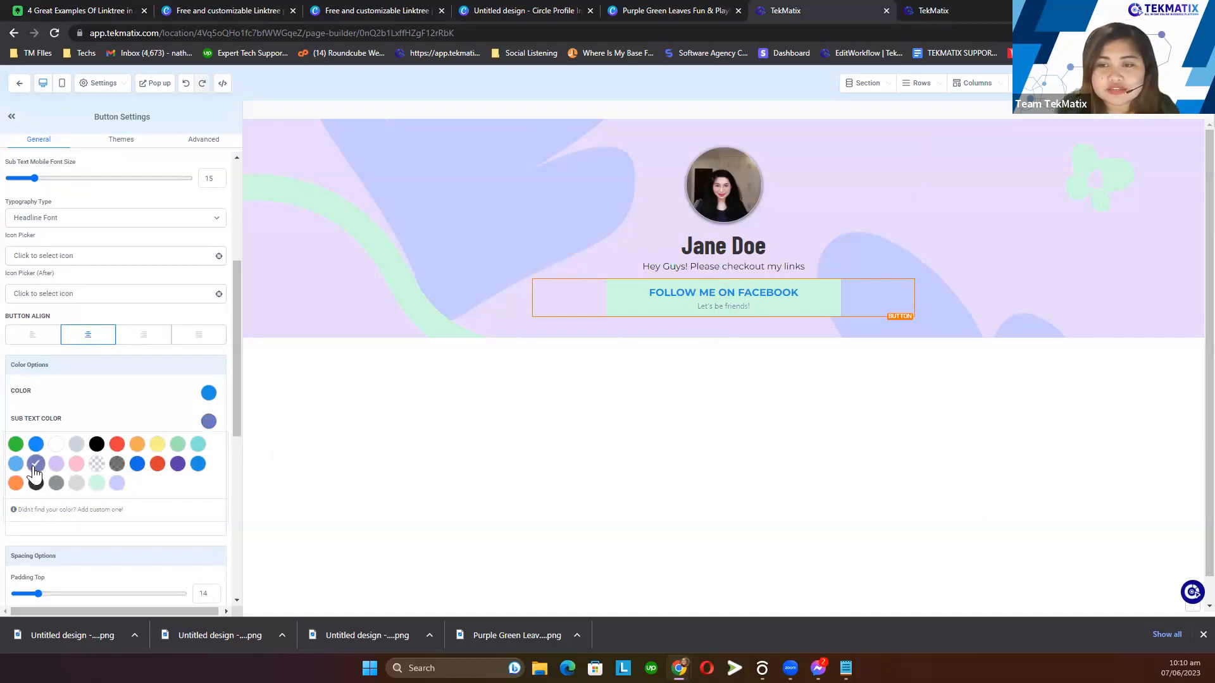
pyautogui.click(586, 250)
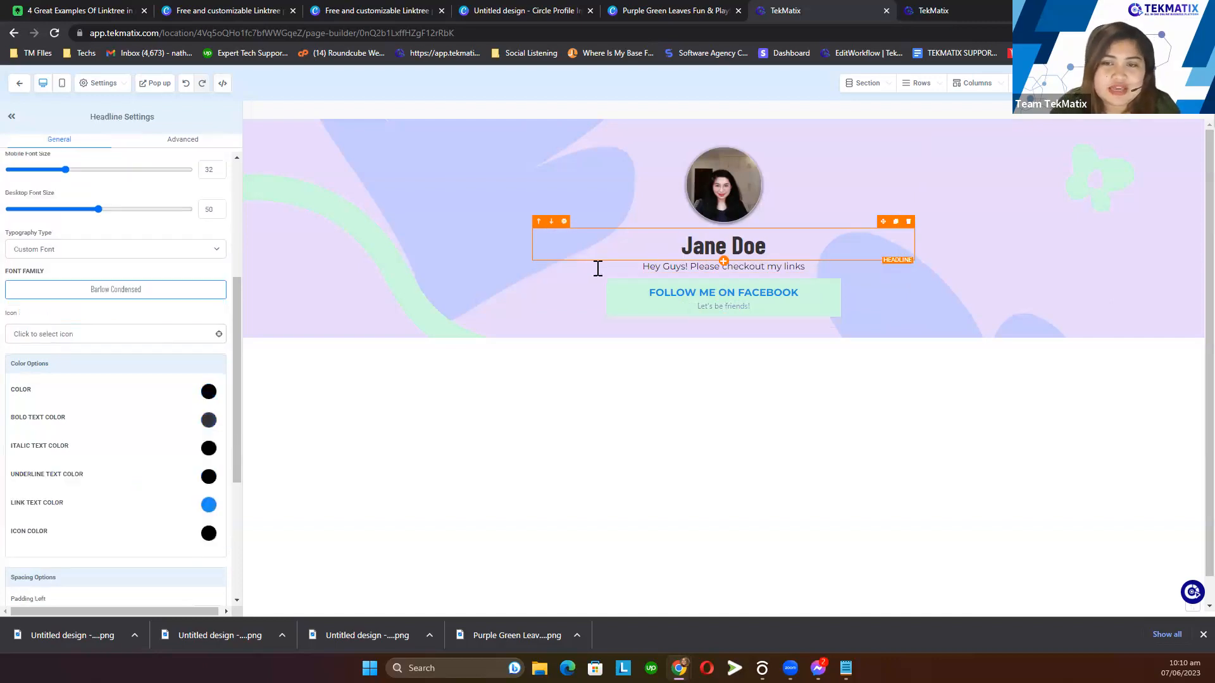
pyautogui.click(453, 270)
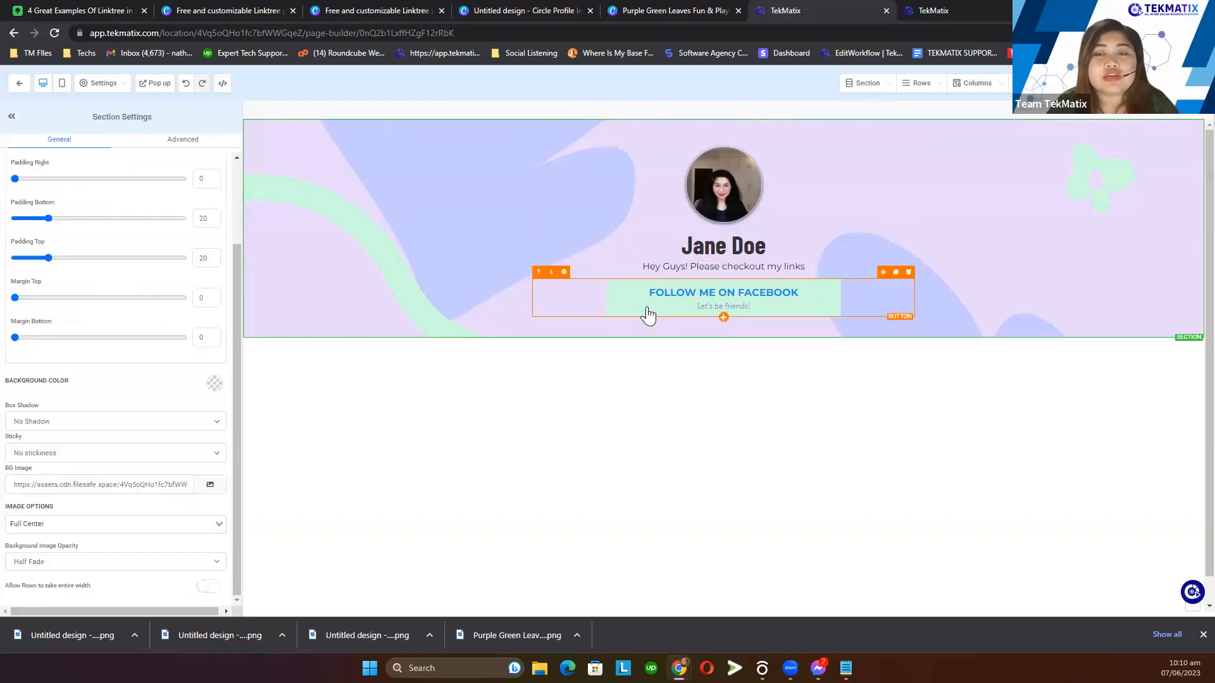
# - Review the ready-made themes available for the FOLLOW ME ON FACEBOOK button
pyautogui.click(648, 314)
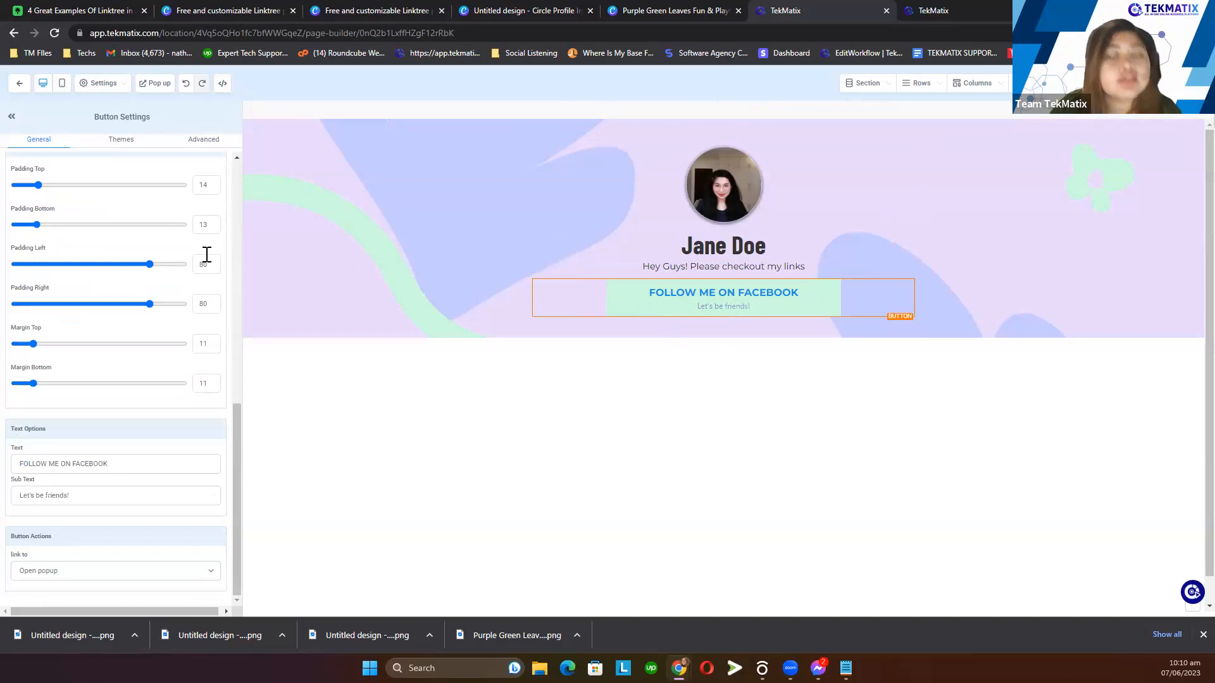
pyautogui.scroll(1, 186, 236)
pyautogui.click(124, 147)
pyautogui.scroll(-3, 127, 272)
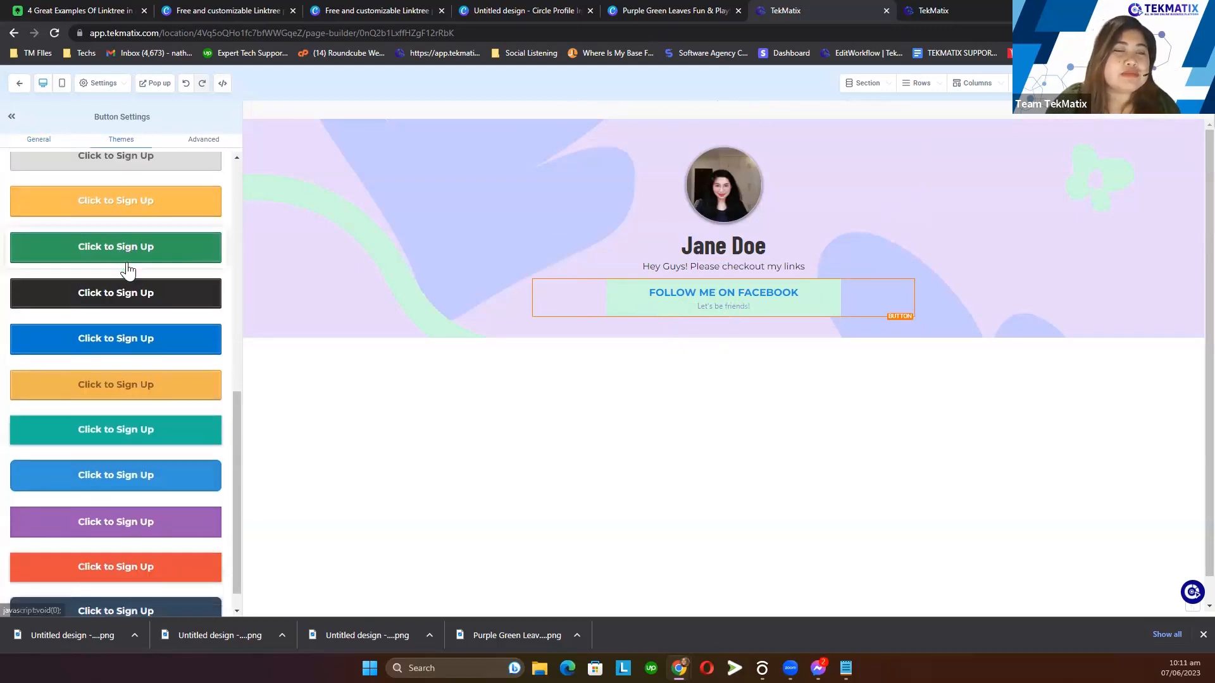
pyautogui.scroll(5, 126, 272)
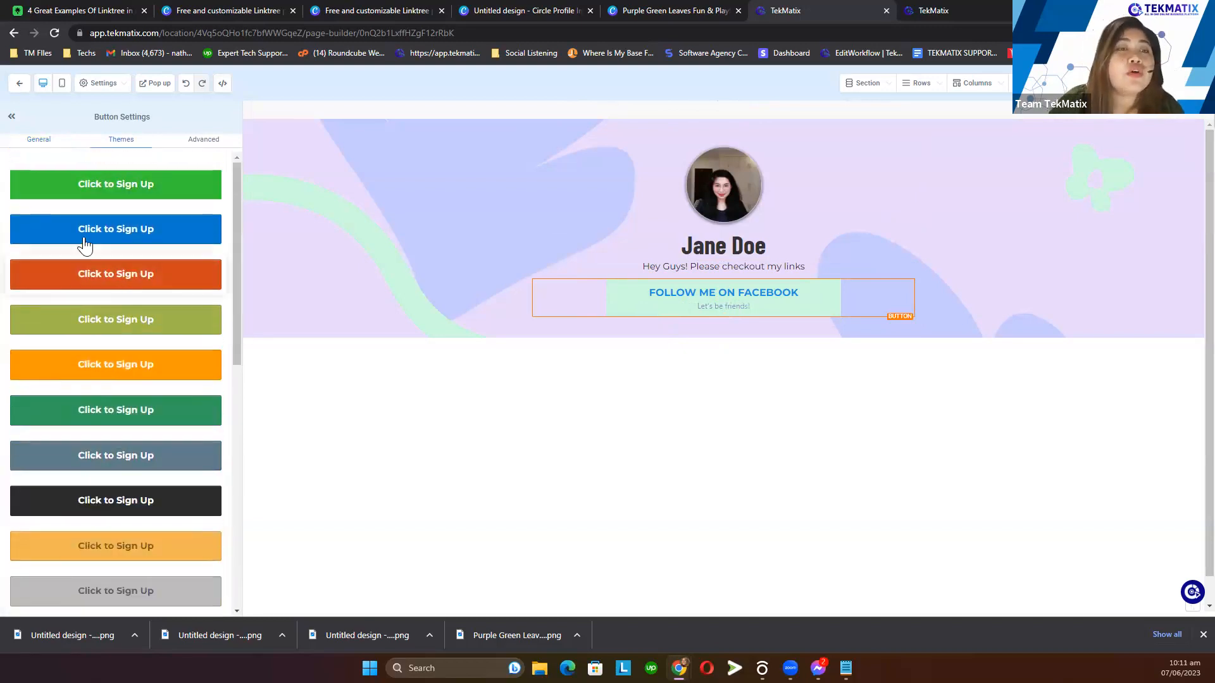
# - Try the Fill Width option on the FOLLOW ME ON FACEBOOK button, and return its width setting to Fluid
pyautogui.click(203, 155)
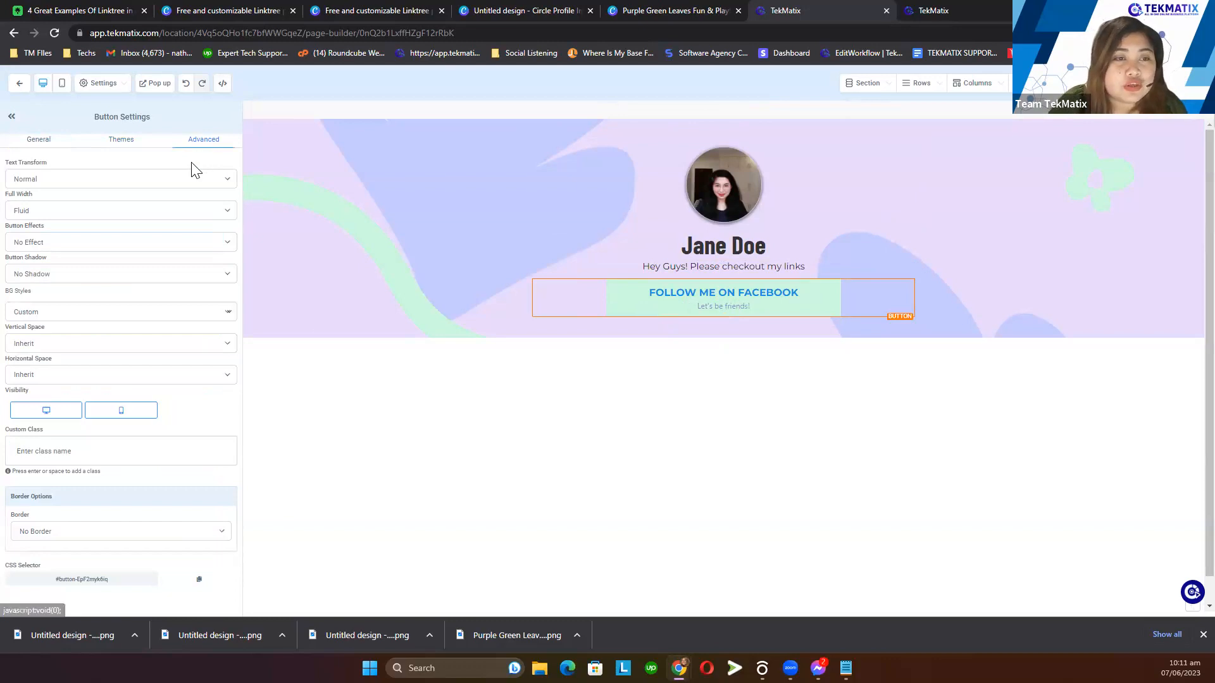
pyautogui.moveTo(49, 197); pyautogui.dragTo(6, 199)
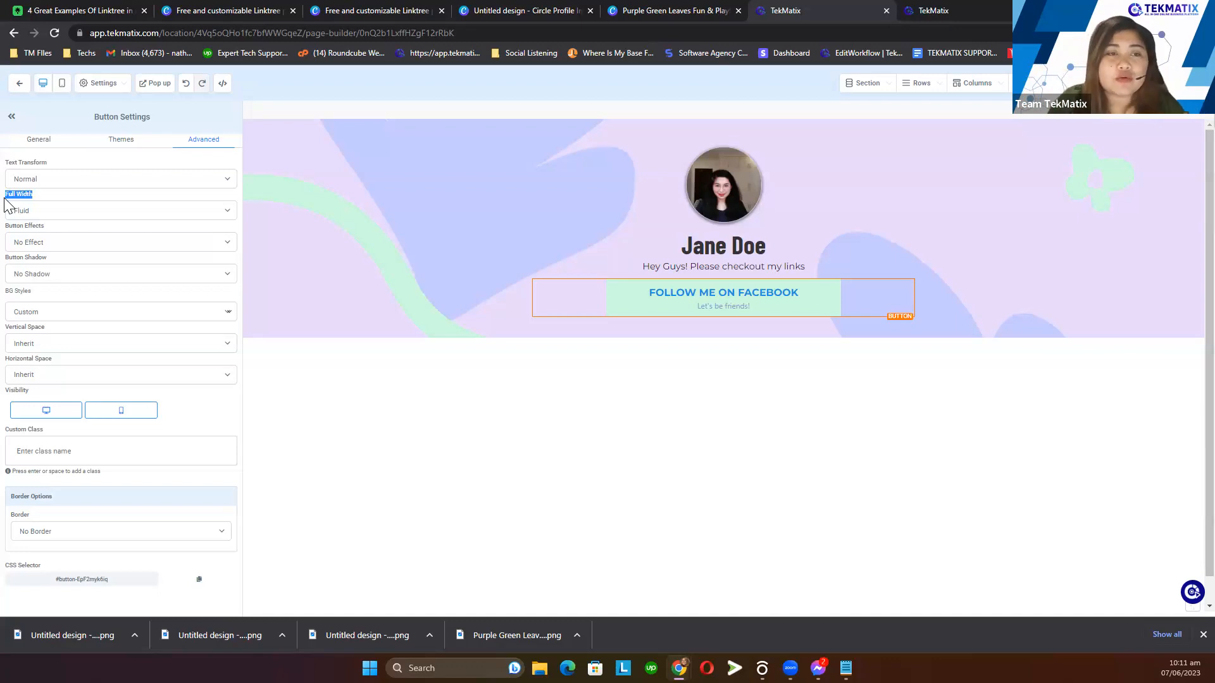
pyautogui.moveTo(45, 201); pyautogui.dragTo(83, 436)
pyautogui.click(100, 201)
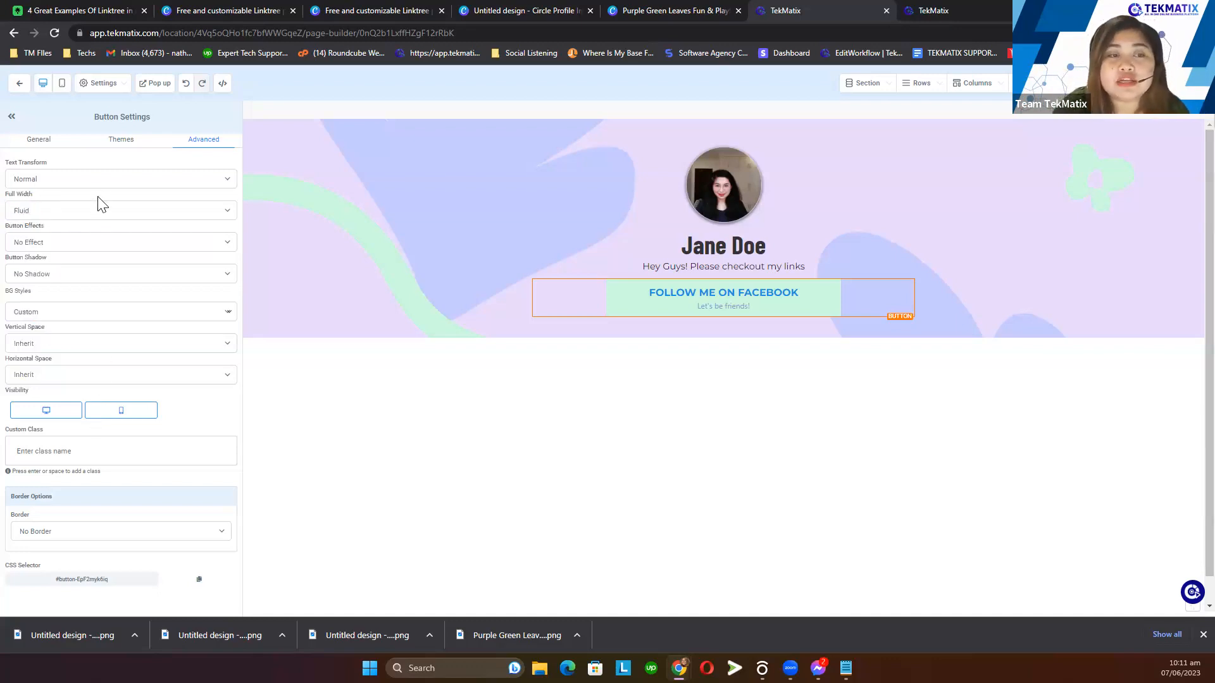
pyautogui.moveTo(37, 195); pyautogui.dragTo(6, 194)
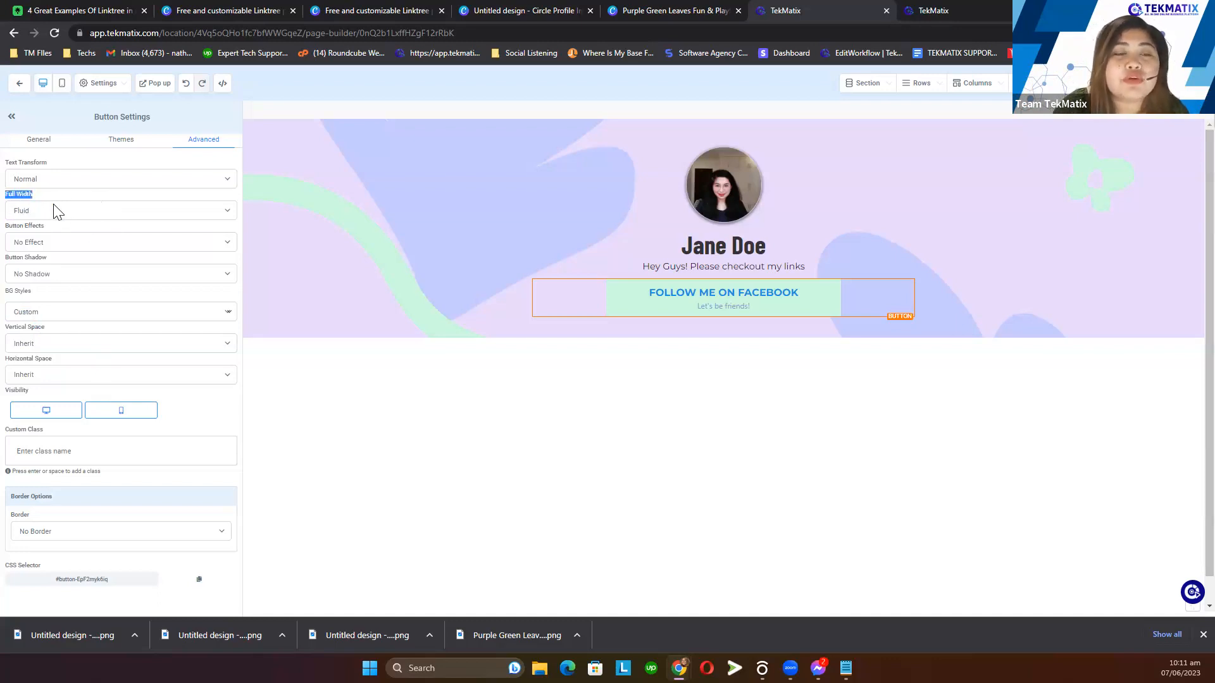
pyautogui.click(70, 216)
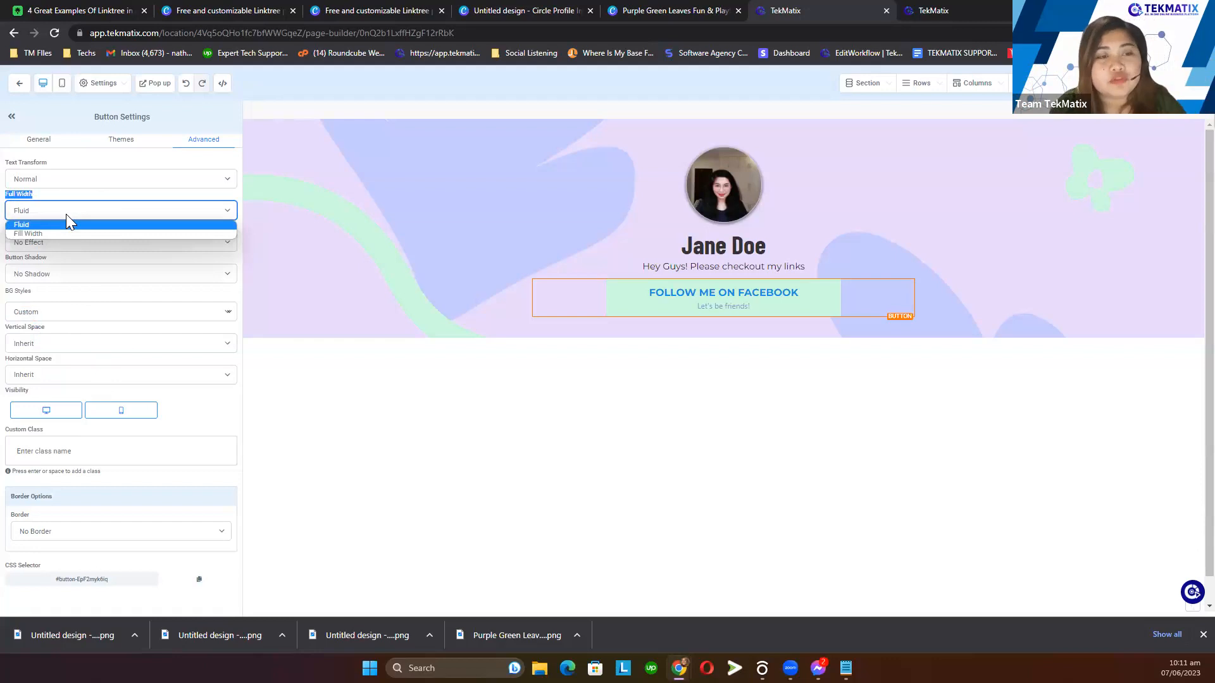
pyautogui.click(62, 233)
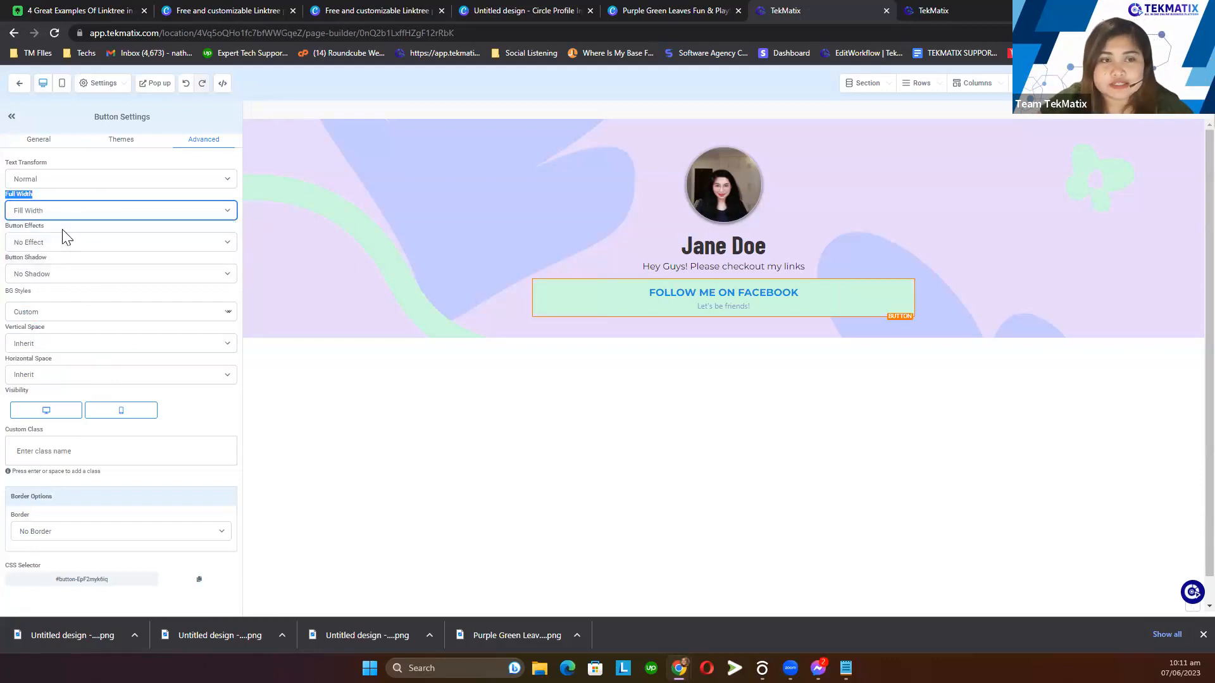
pyautogui.click(64, 210)
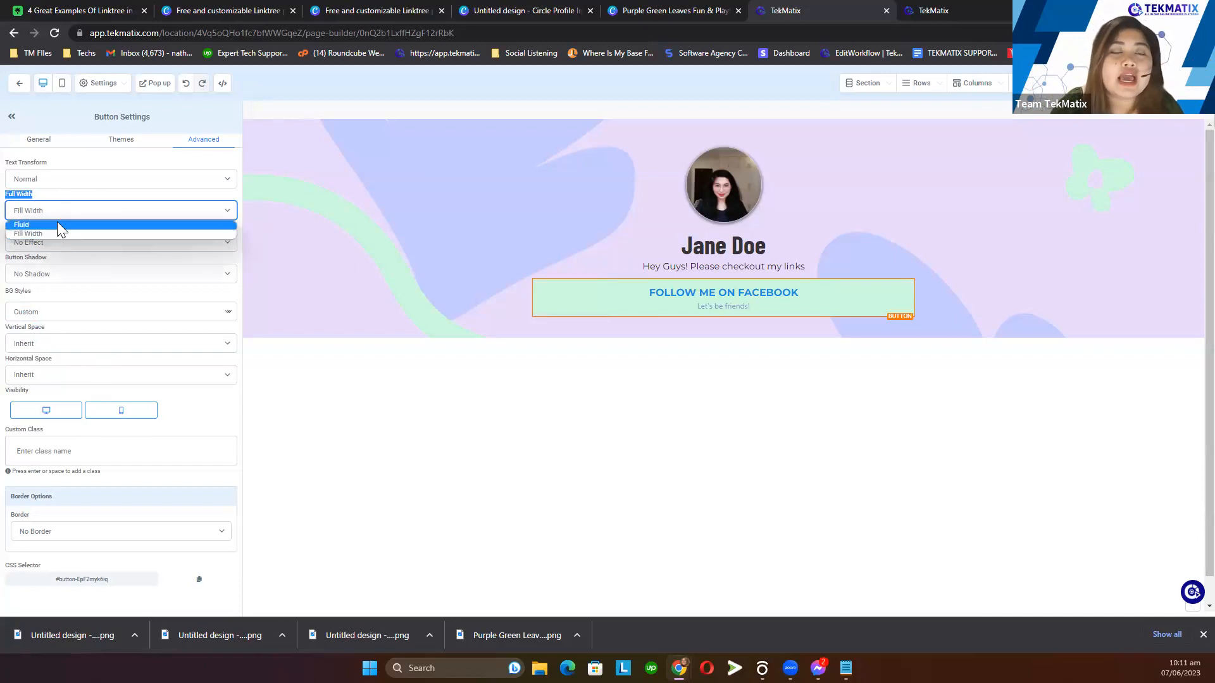
pyautogui.click(57, 224)
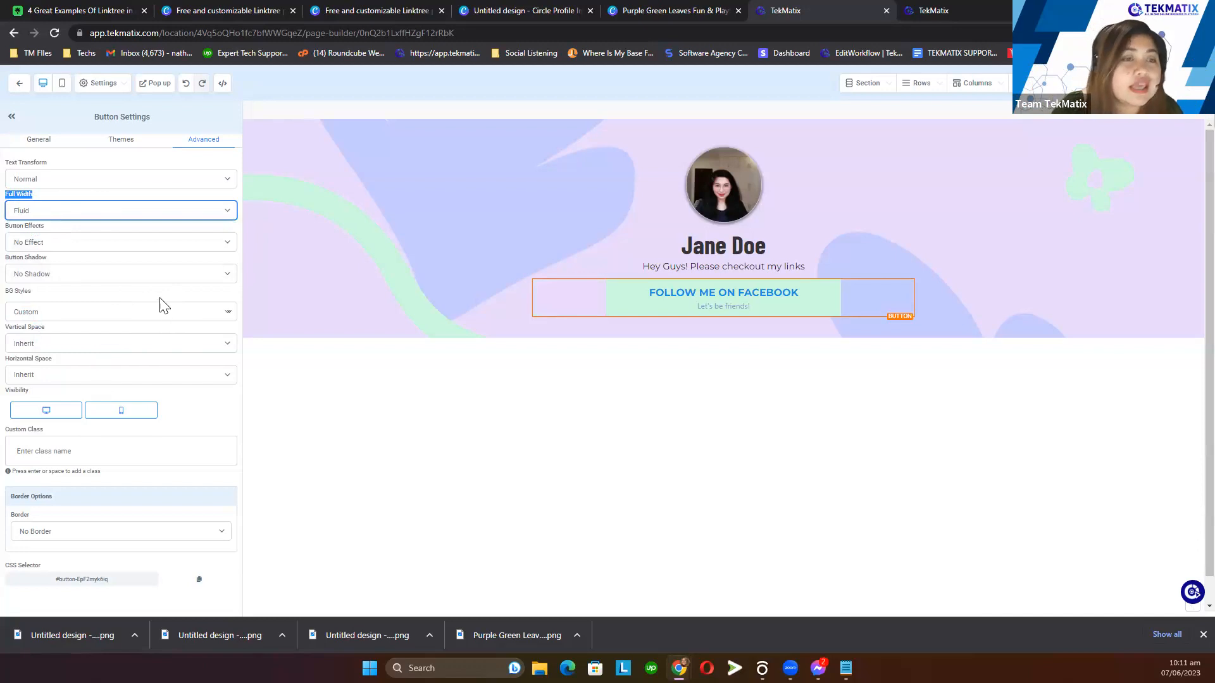
# - Try the Glow and Bounce effects on the FOLLOW ME ON FACEBOOK button, and set its button effect to Elevate (hover)
pyautogui.click(86, 243)
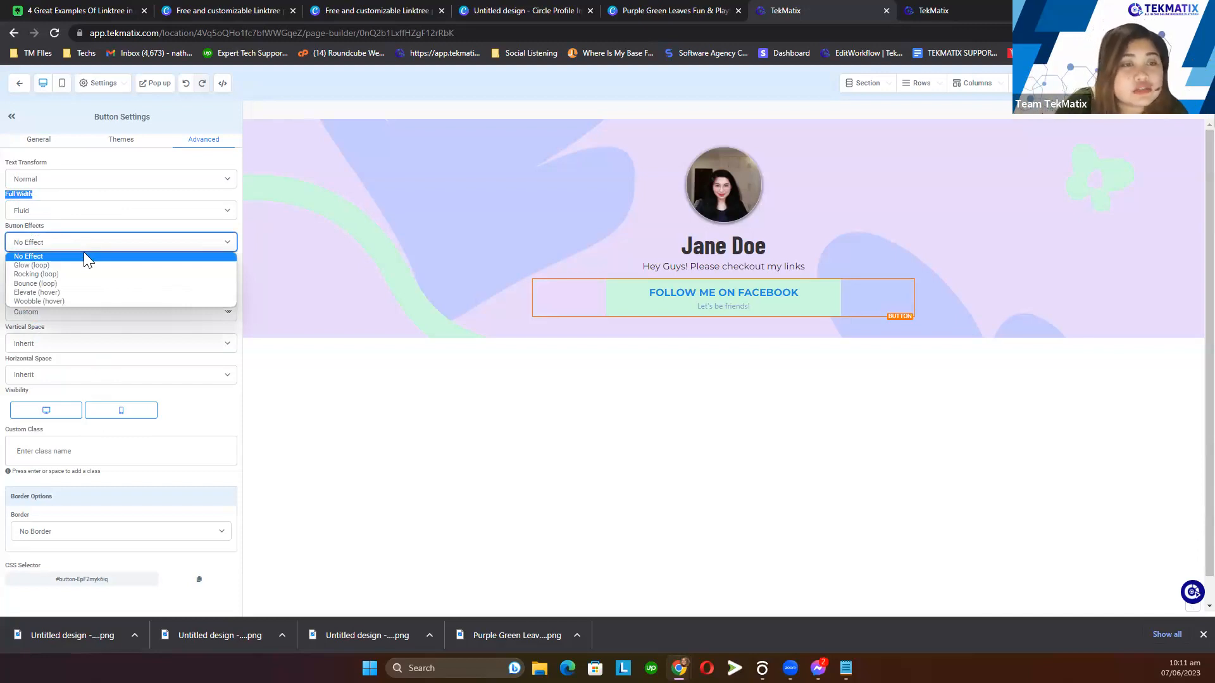
pyautogui.click(89, 266)
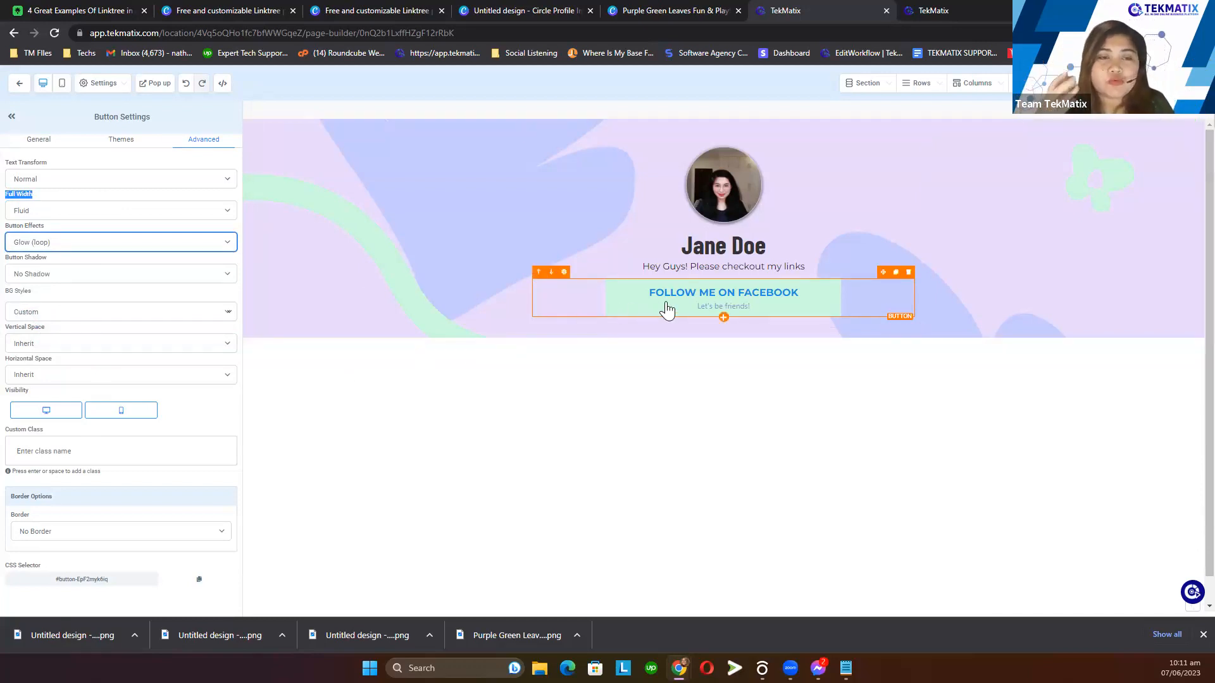
pyautogui.click(227, 244)
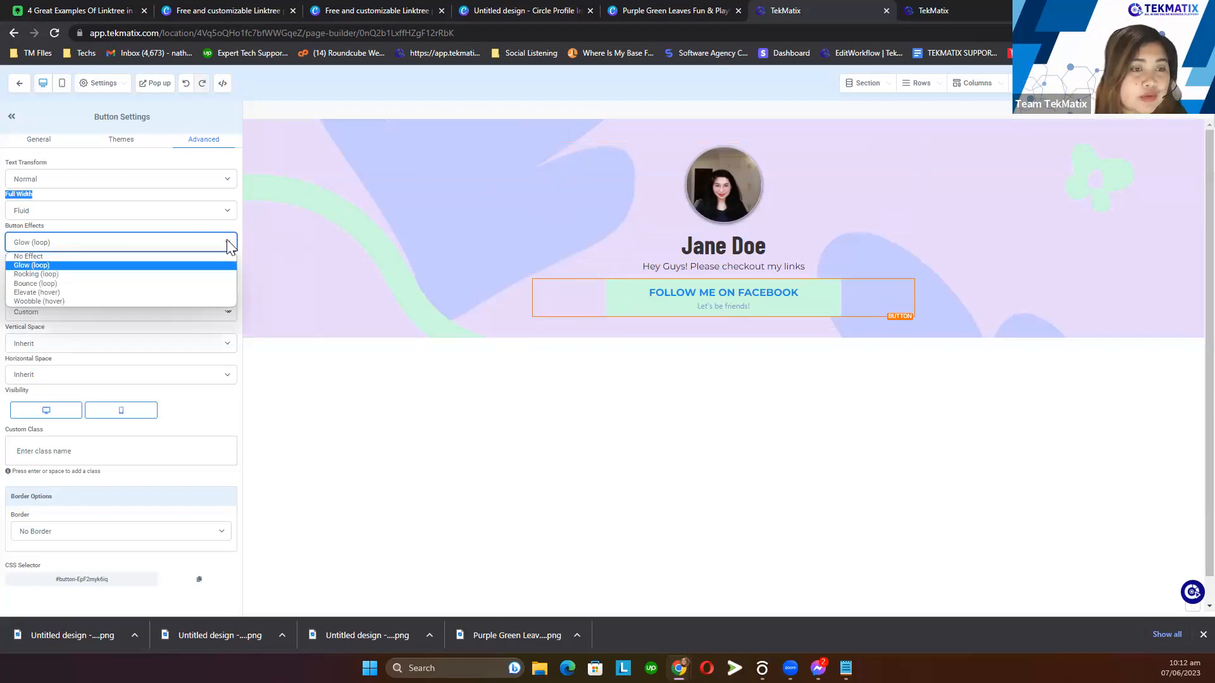
pyautogui.click(168, 292)
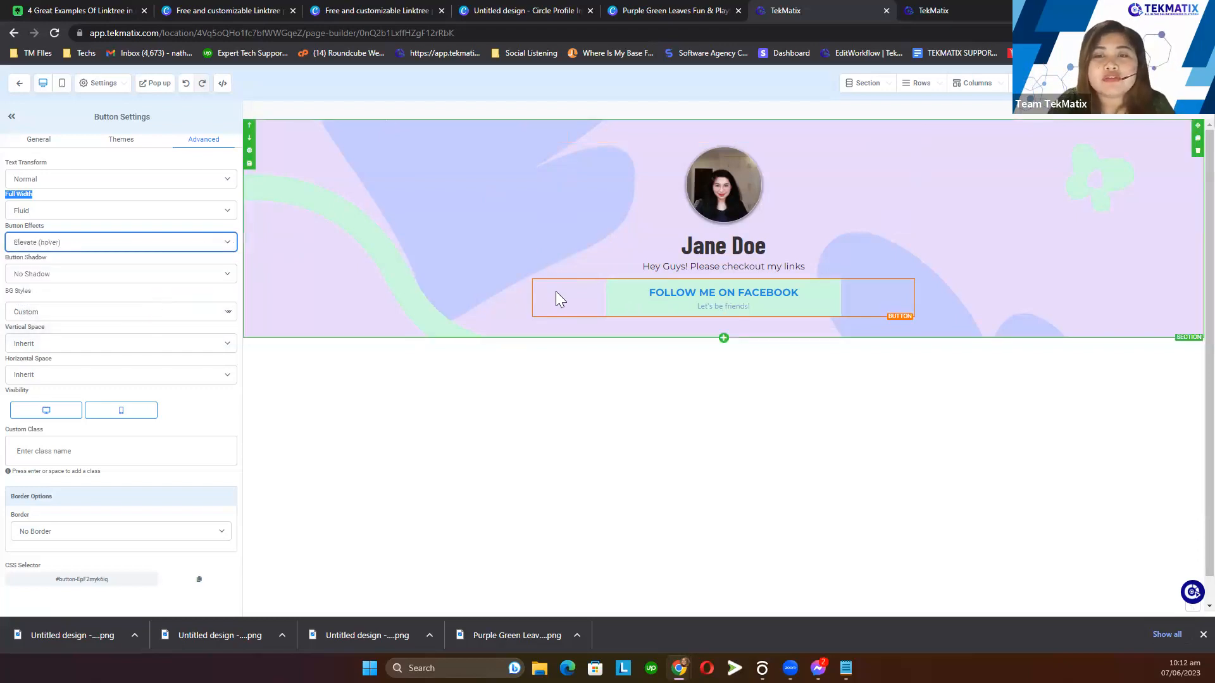
pyautogui.click(136, 244)
pyautogui.click(114, 284)
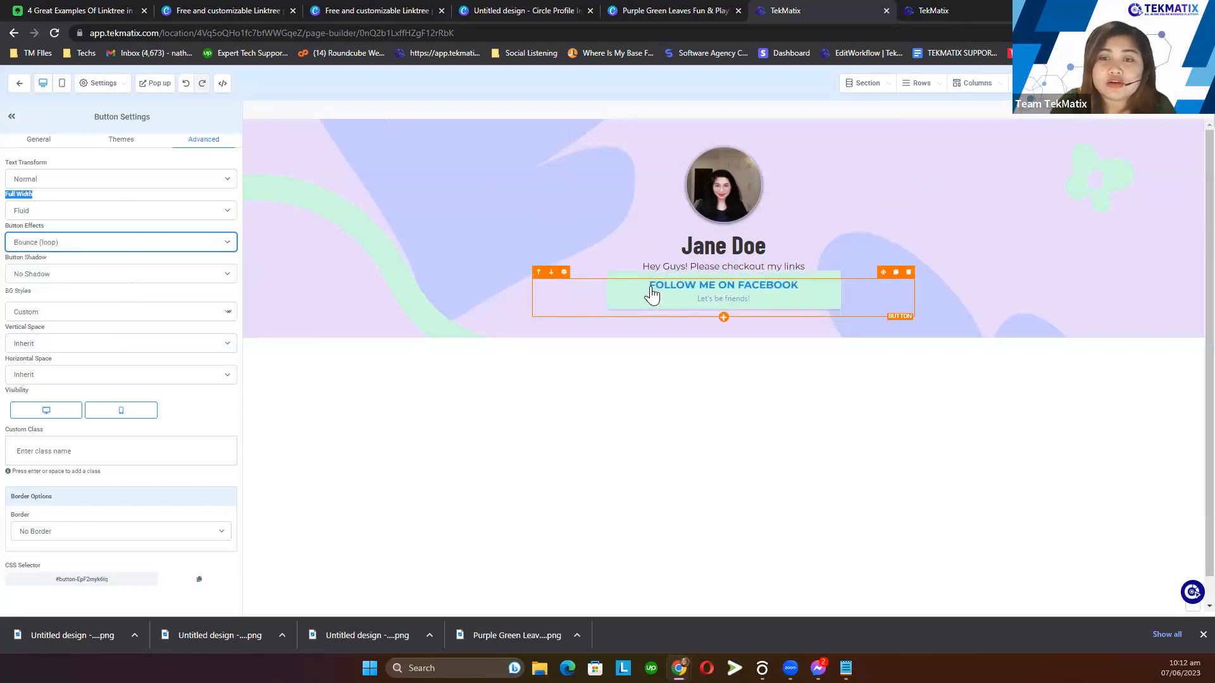
pyautogui.click(204, 247)
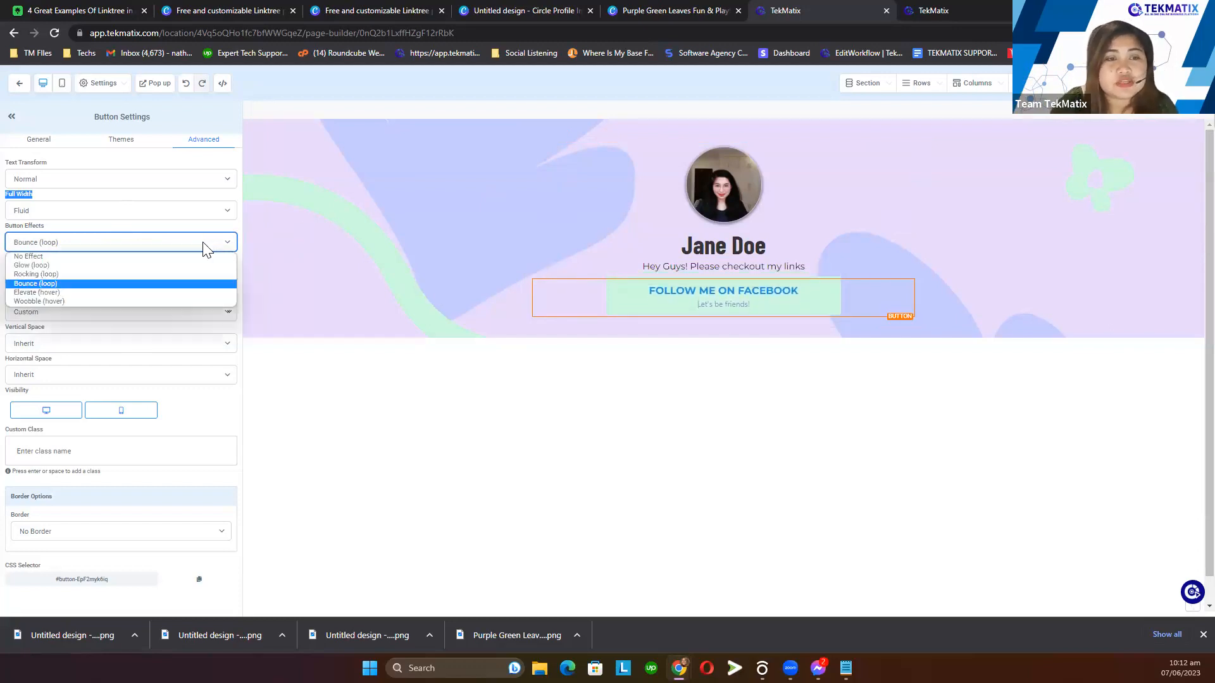
pyautogui.click(172, 293)
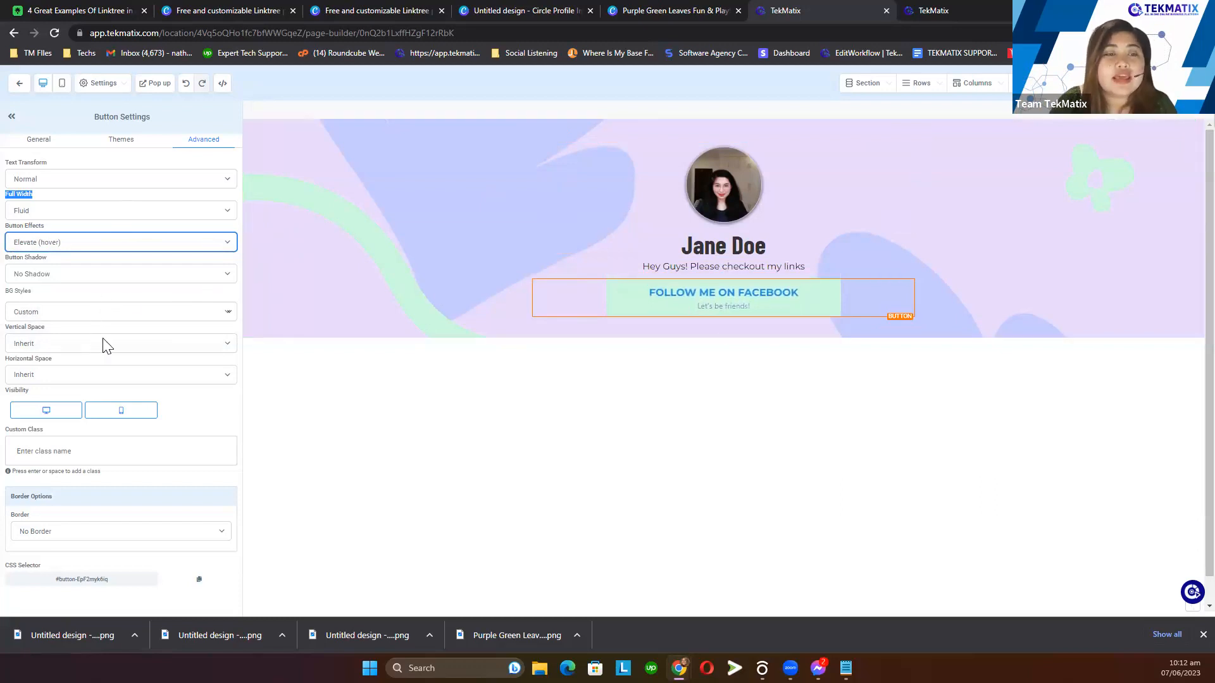
# - Set the FOLLOW ME ON FACEBOOK button's action to link to a Website URL
pyautogui.click(47, 143)
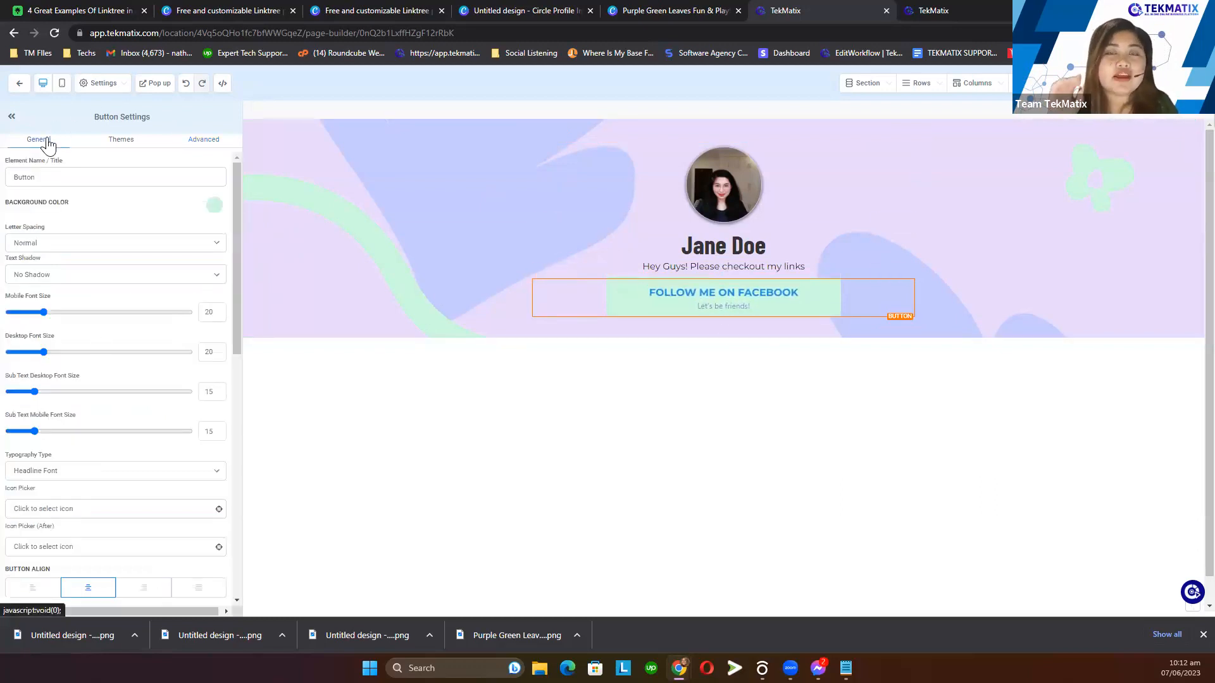
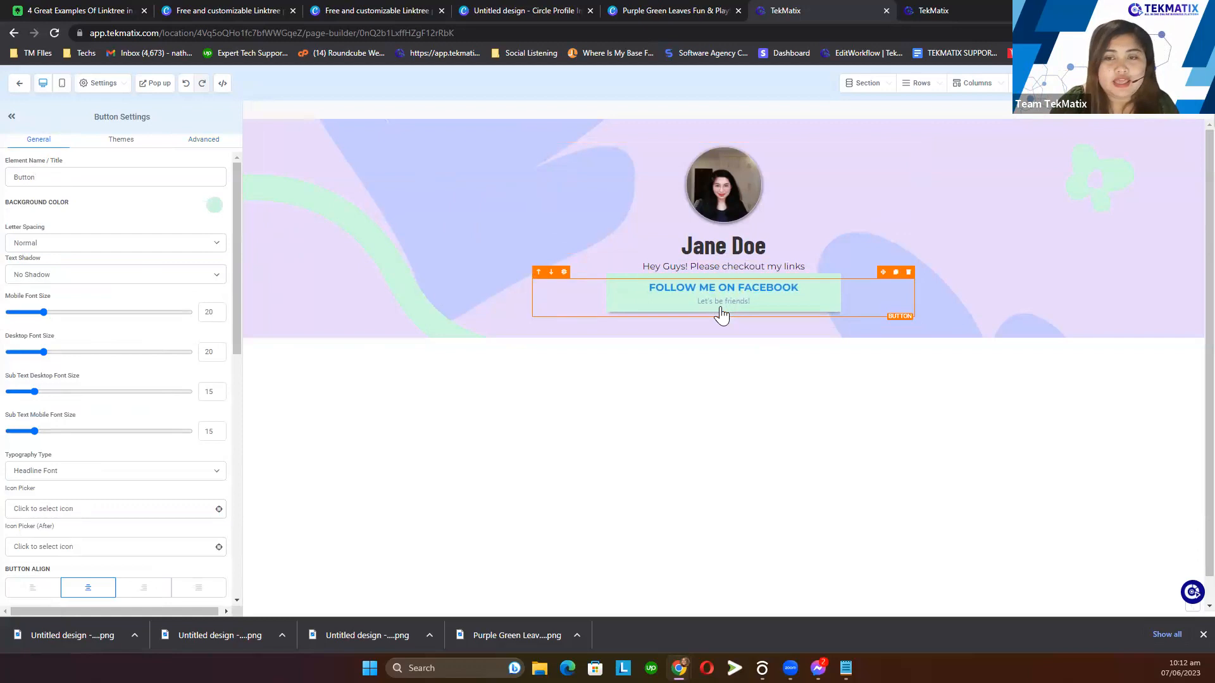
pyautogui.scroll(-5, 162, 425)
pyautogui.scroll(-4, 162, 430)
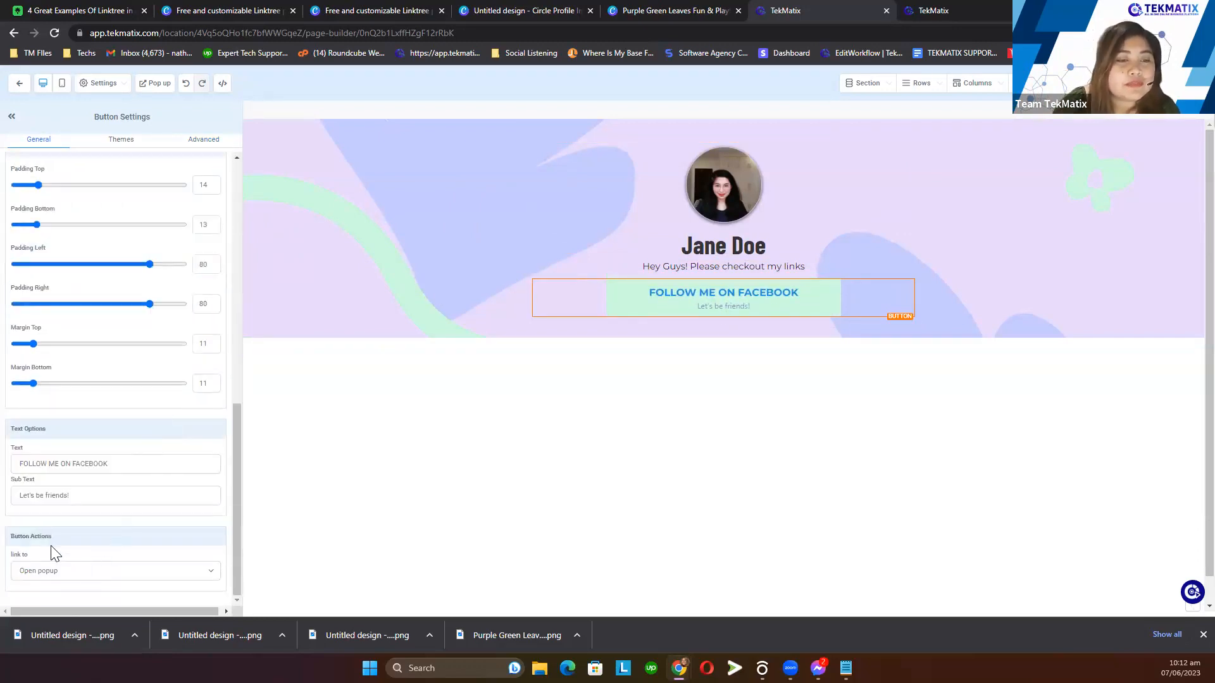
pyautogui.moveTo(51, 537); pyautogui.dragTo(7, 542)
pyautogui.click(63, 574)
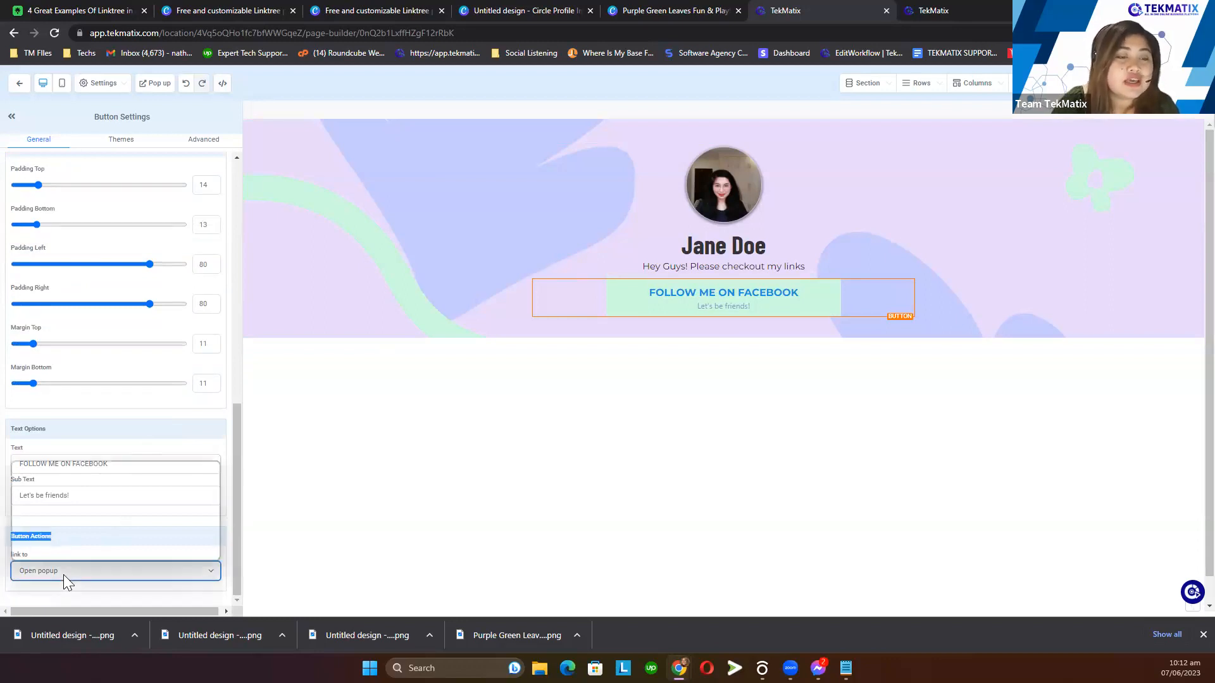
pyautogui.click(65, 476)
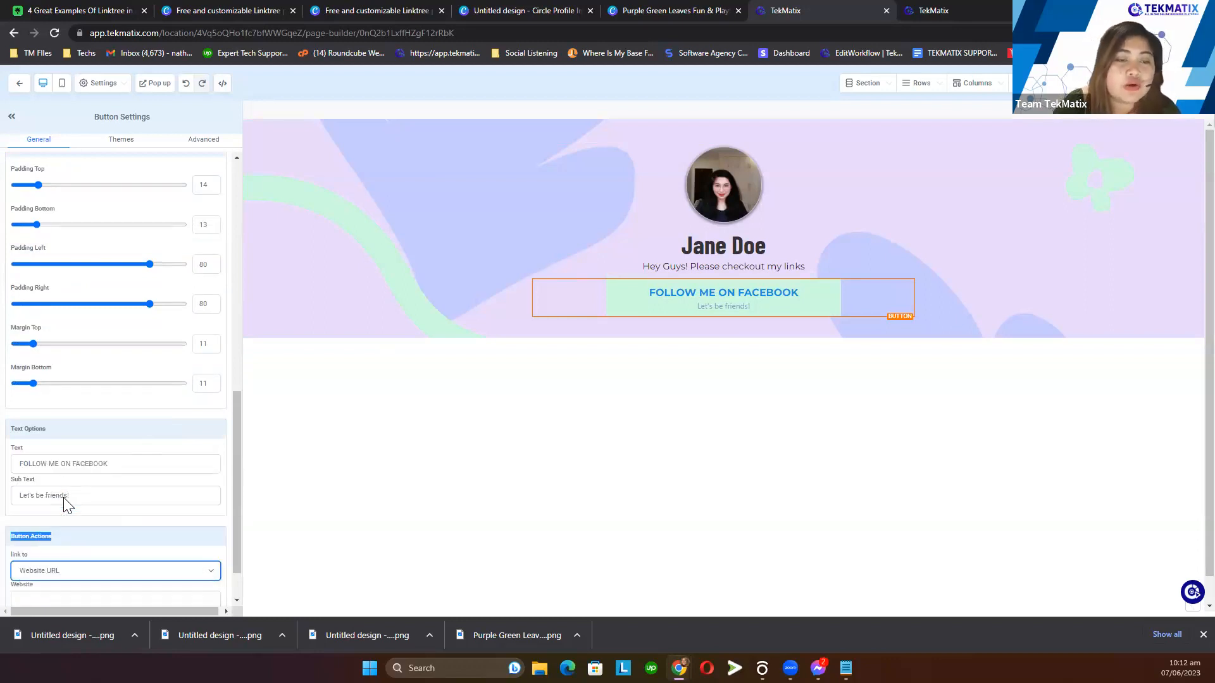
pyautogui.click(44, 545)
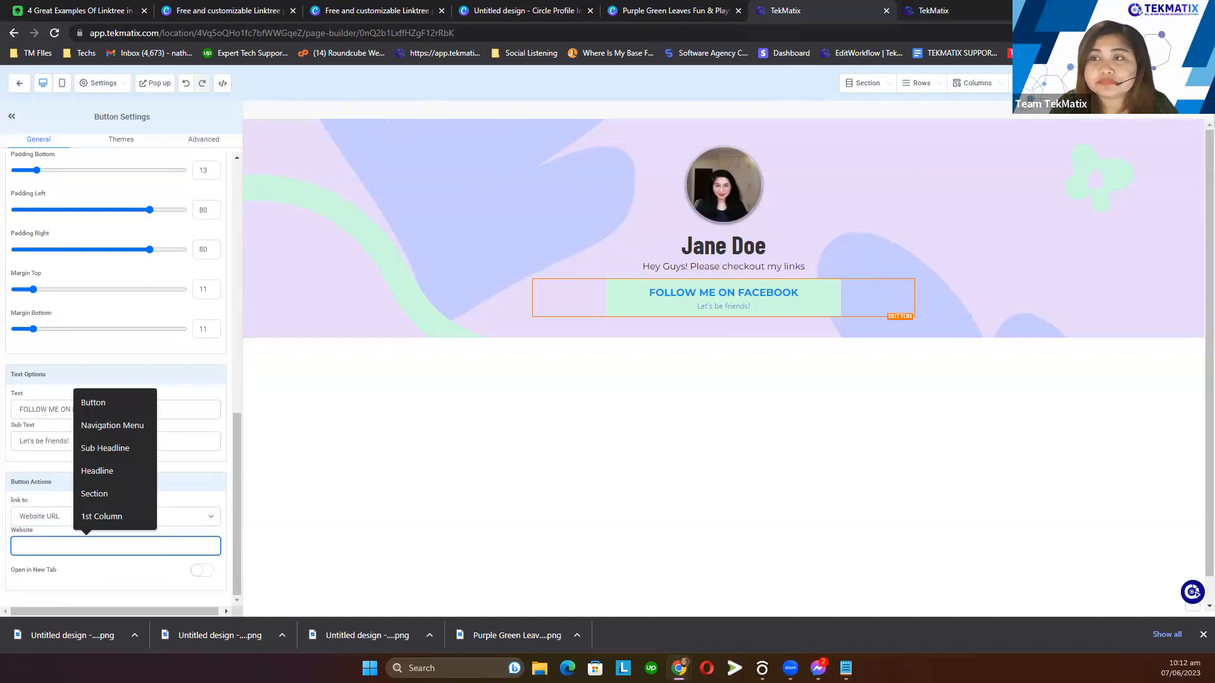
# - Open facebook.com in a new browser tab, switch into the TekMatix page, and copy its web address
pyautogui.click(1058, 11)
pyautogui.write('facebook.com')
pyautogui.press('Return')
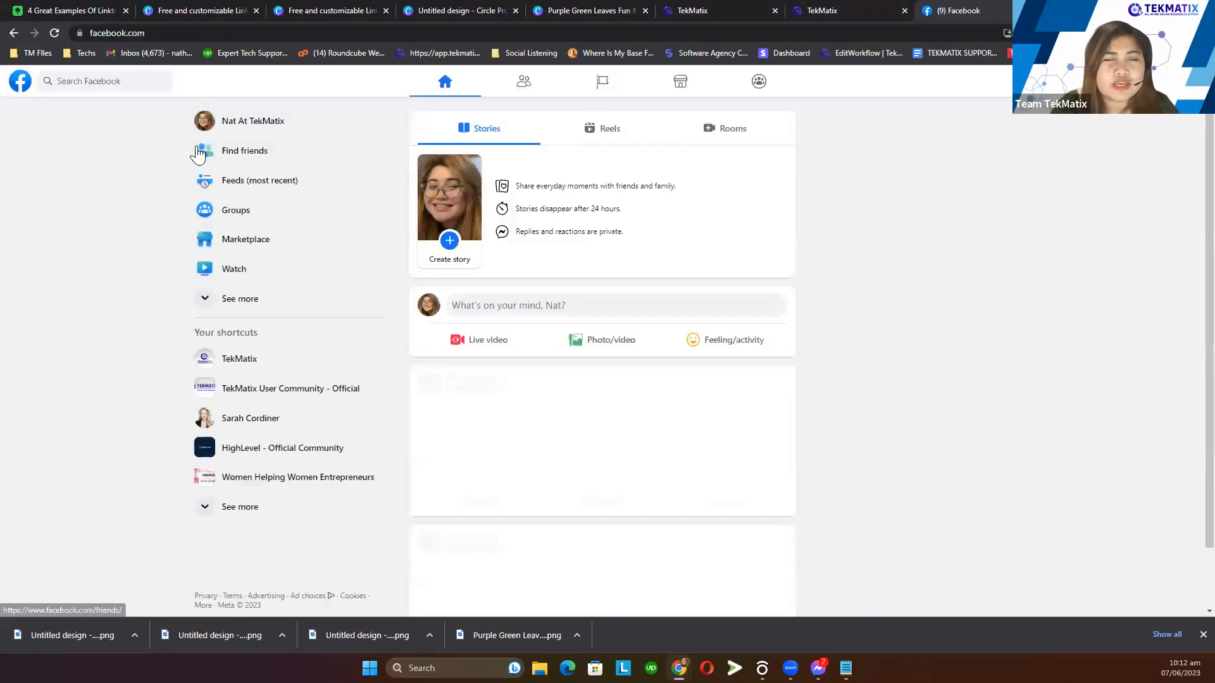
pyautogui.moveTo(262, 389); pyautogui.dragTo(252, 360)
pyautogui.click(253, 361)
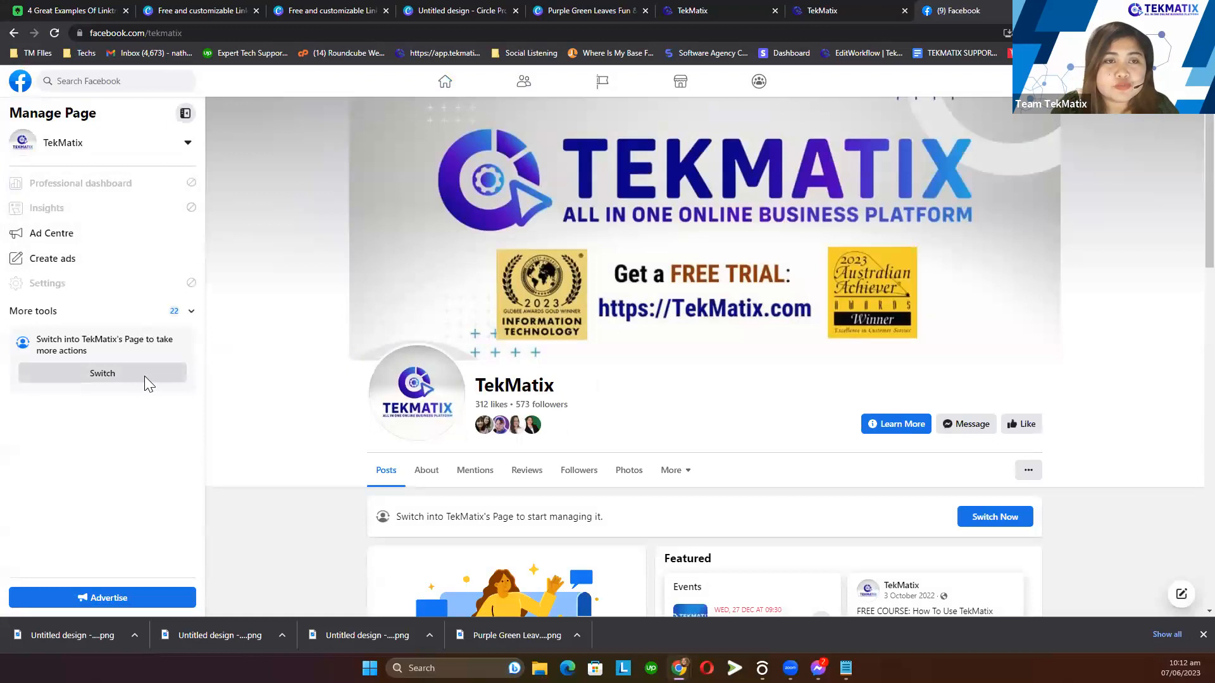
pyautogui.click(145, 376)
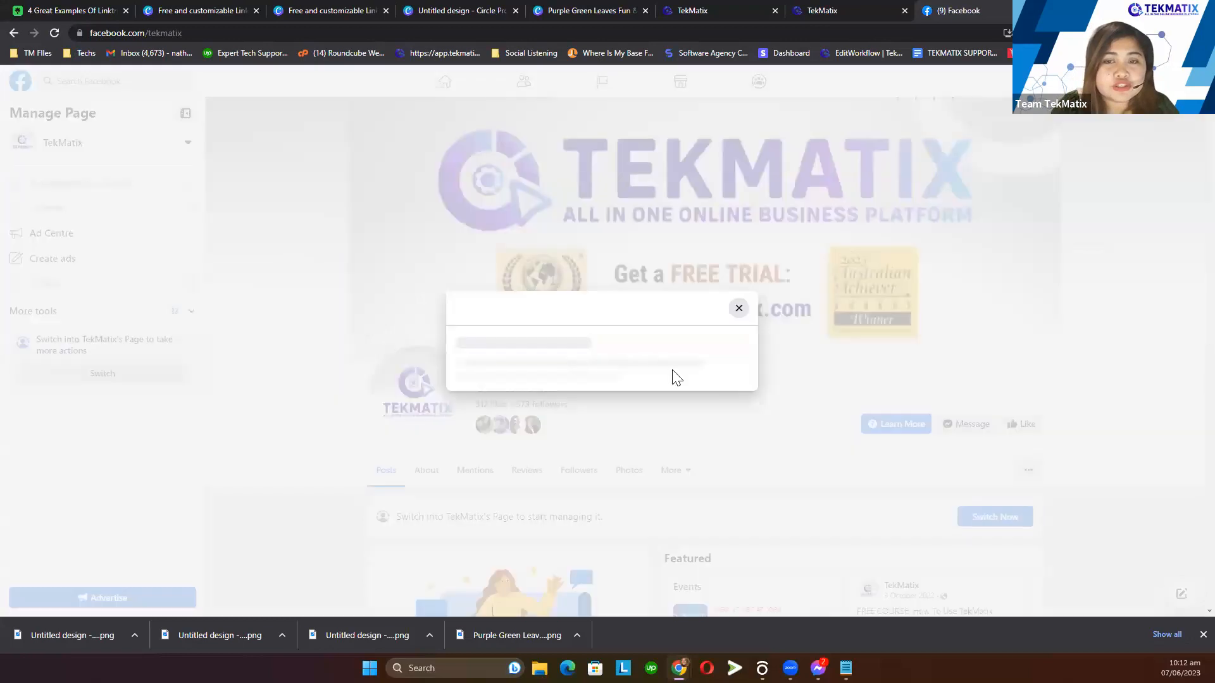
pyautogui.click(711, 393)
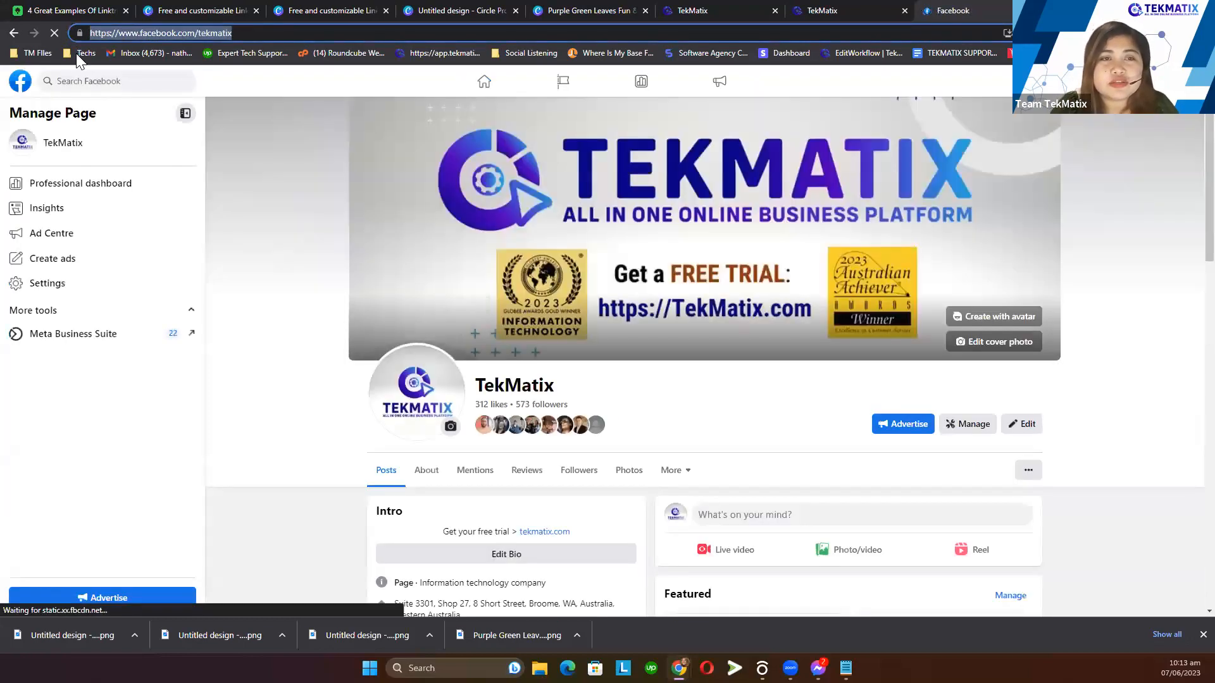
pyautogui.scroll(-4, 249, 67)
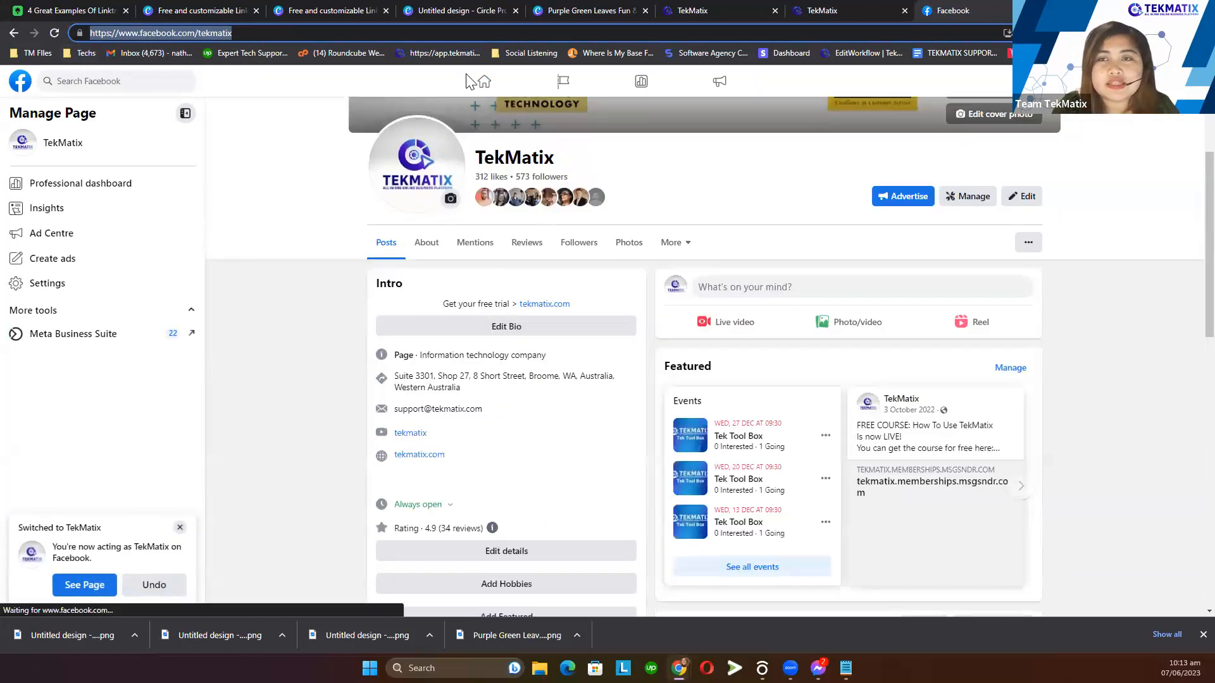
pyautogui.click(854, 13)
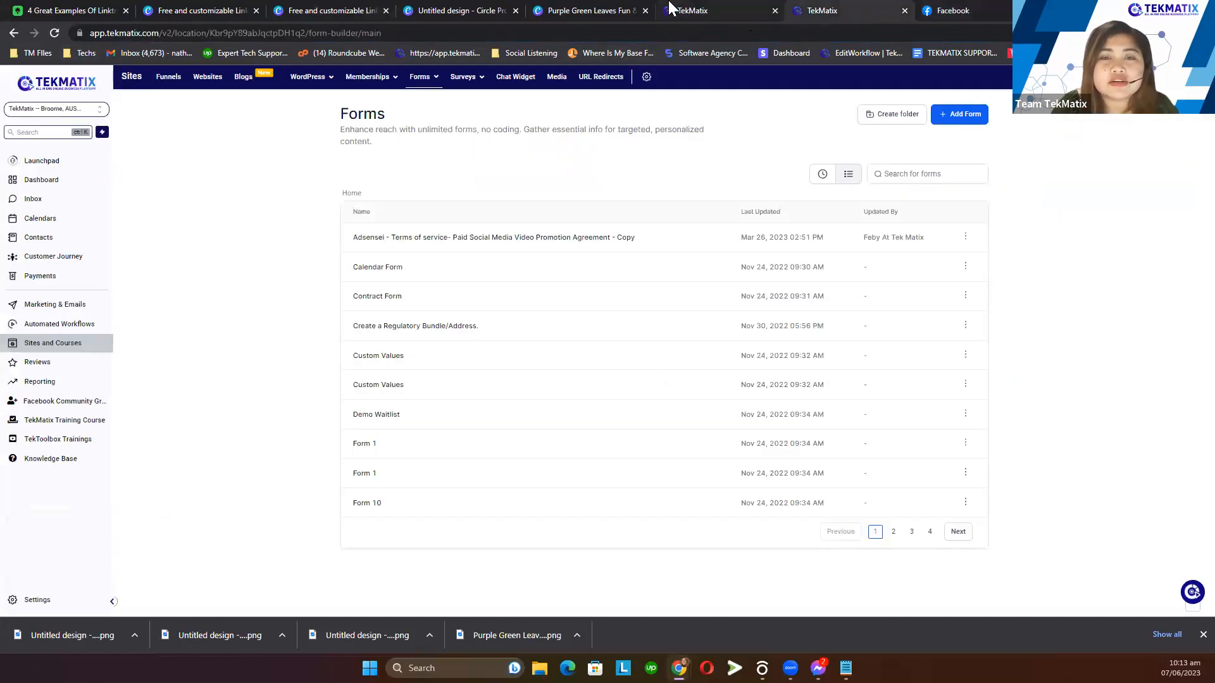
pyautogui.click(704, 14)
pyautogui.click(84, 546)
pyautogui.write('https://www.facebook.com/tekmatix')
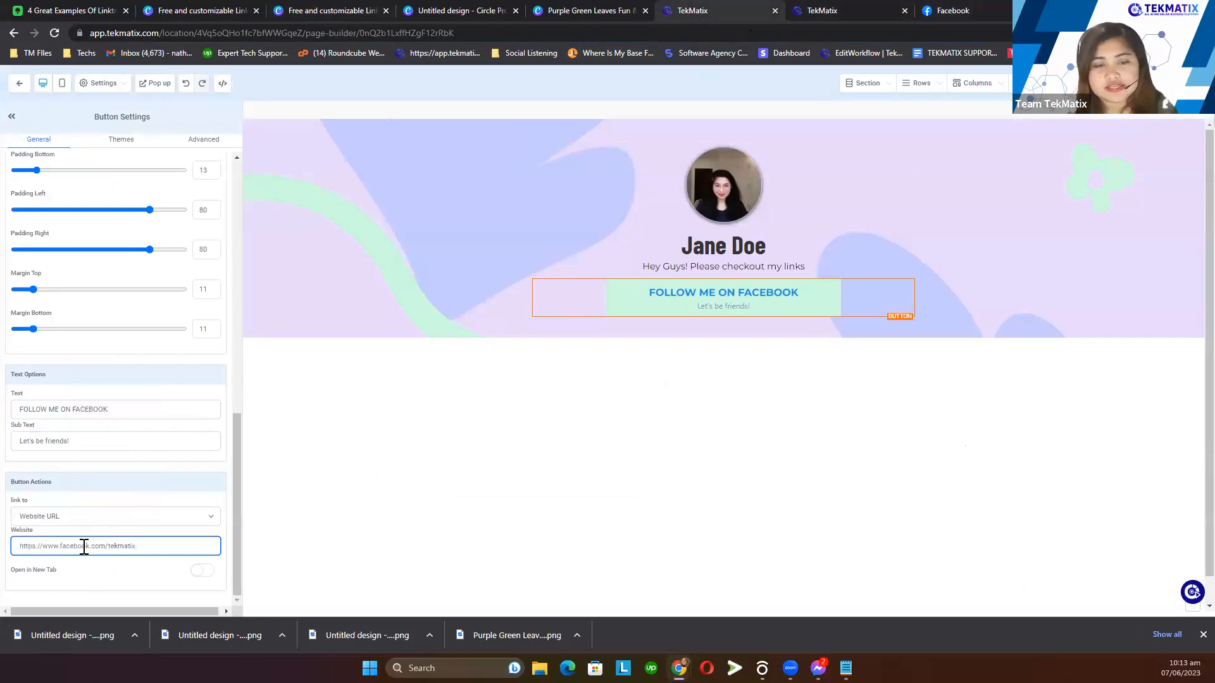
pyautogui.click(200, 571)
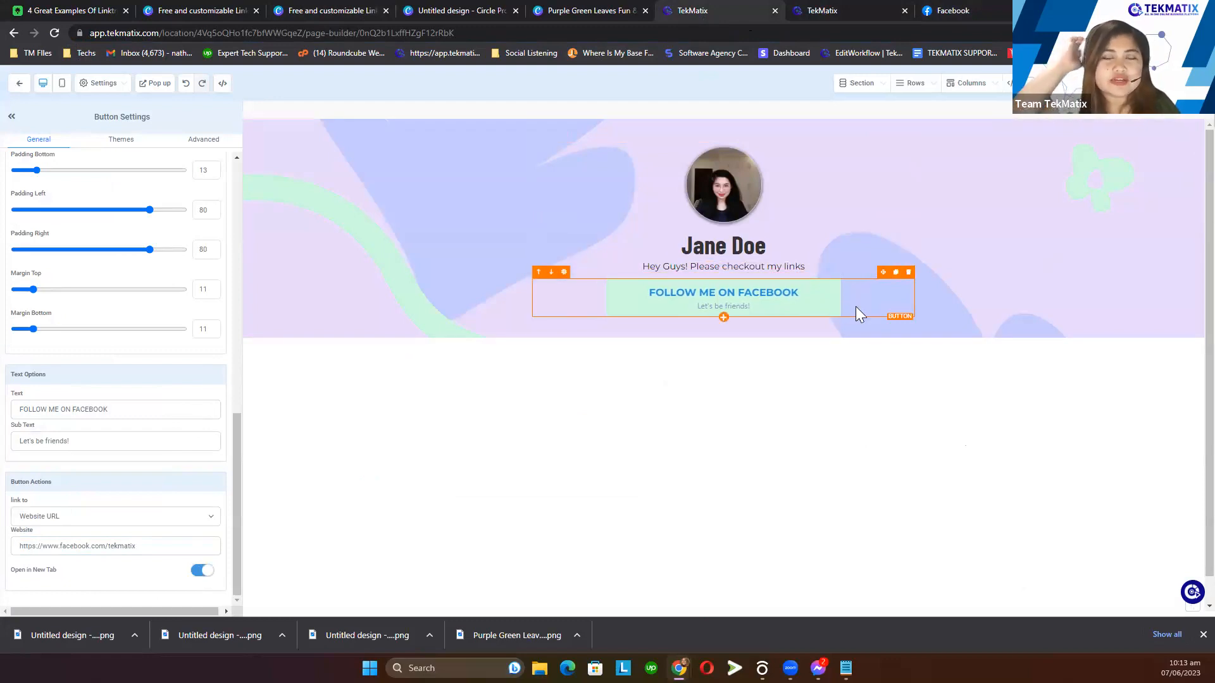
# - Duplicate the FOLLOW ME ON FACEBOOK button three times to make a stack of four buttons
pyautogui.click(897, 274)
pyautogui.click(896, 323)
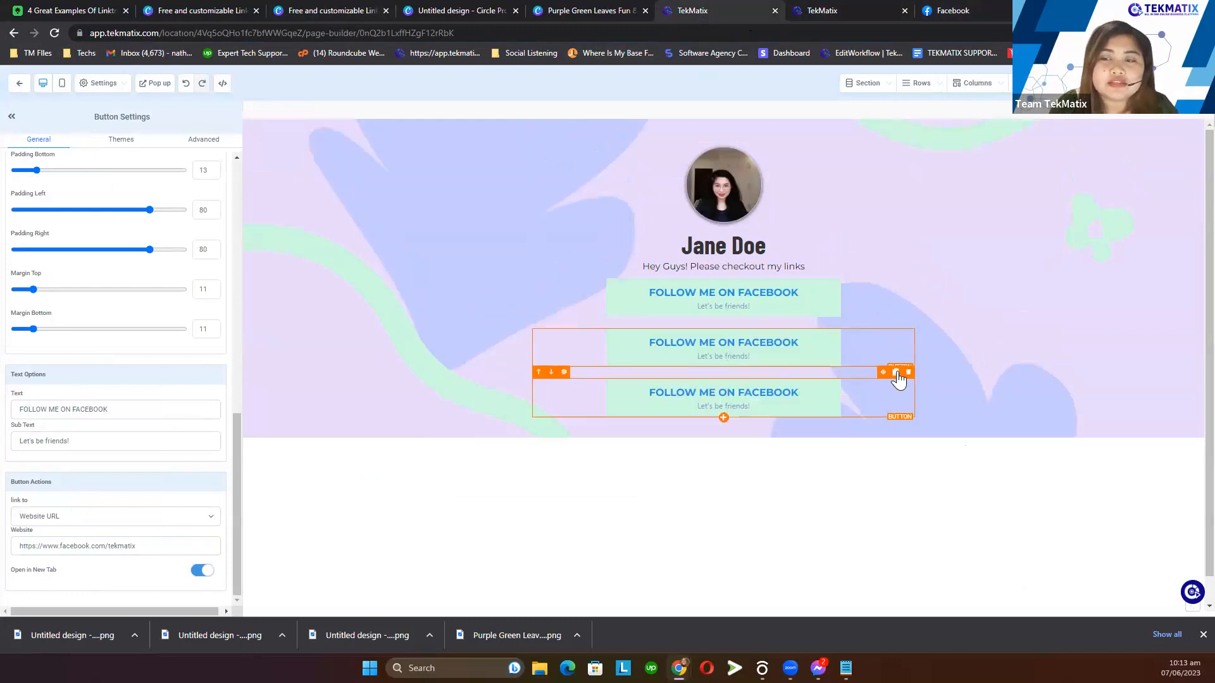
pyautogui.click(897, 373)
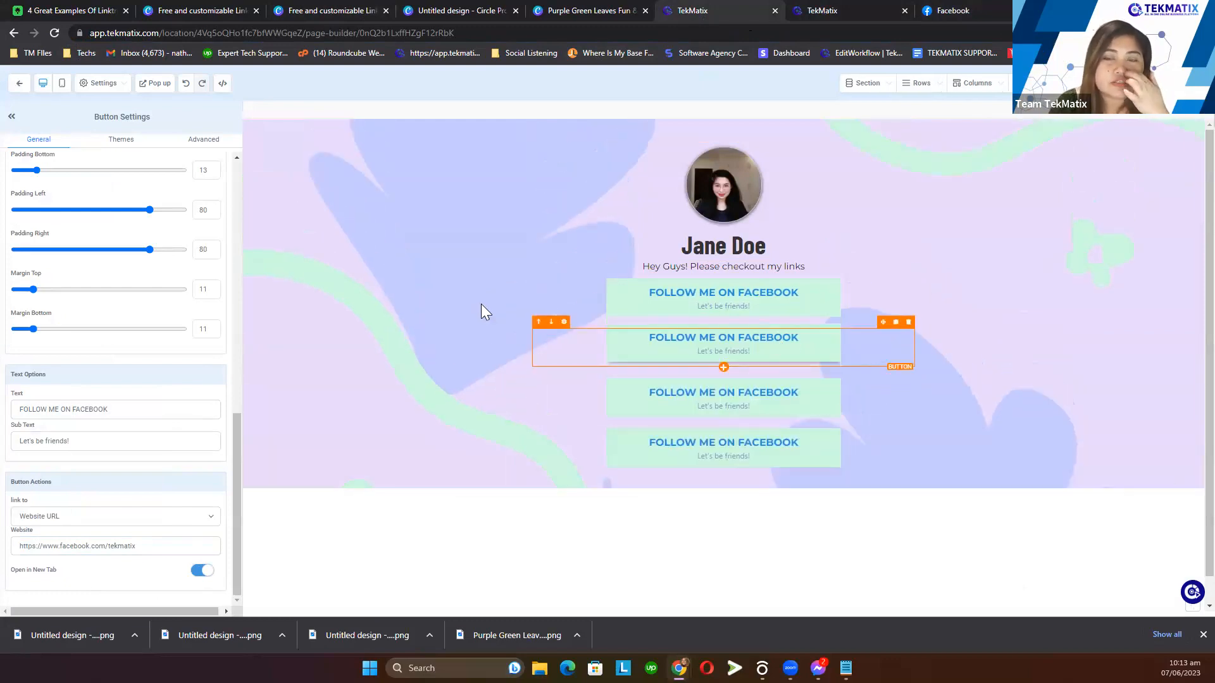
# - Change the second button's text to "FOLLOW ME ON INSTAGRAM"
pyautogui.moveTo(135, 409); pyautogui.dragTo(64, 415)
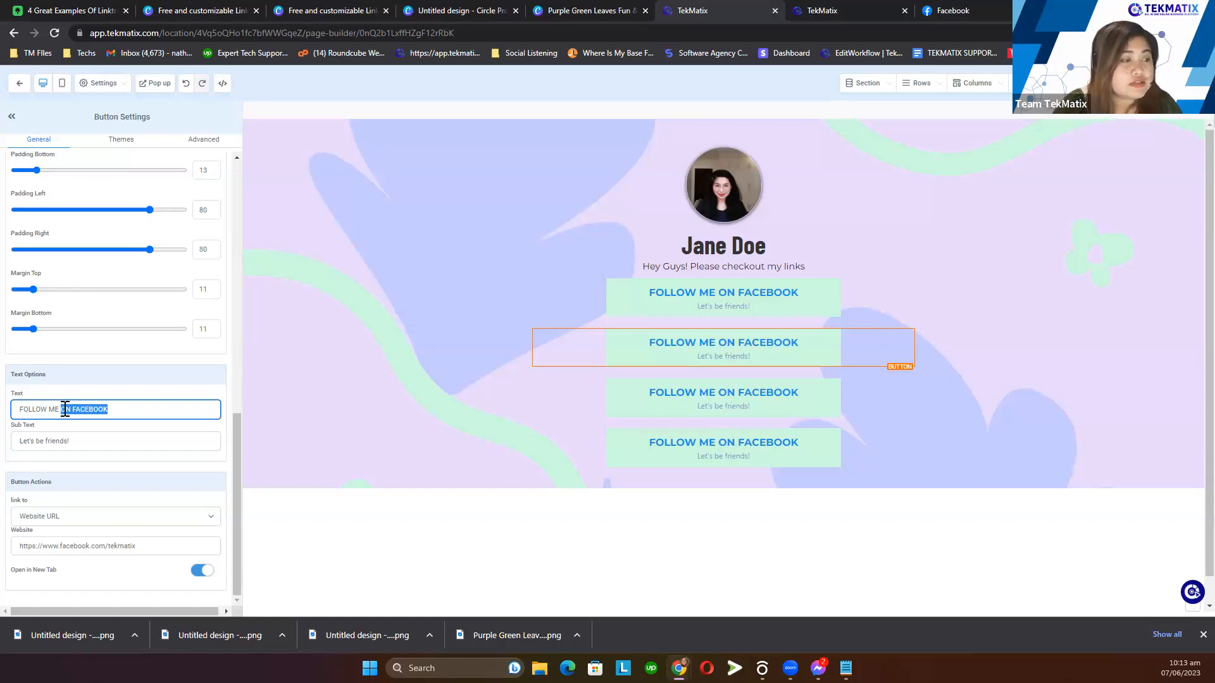
pyautogui.press('BackSpace')
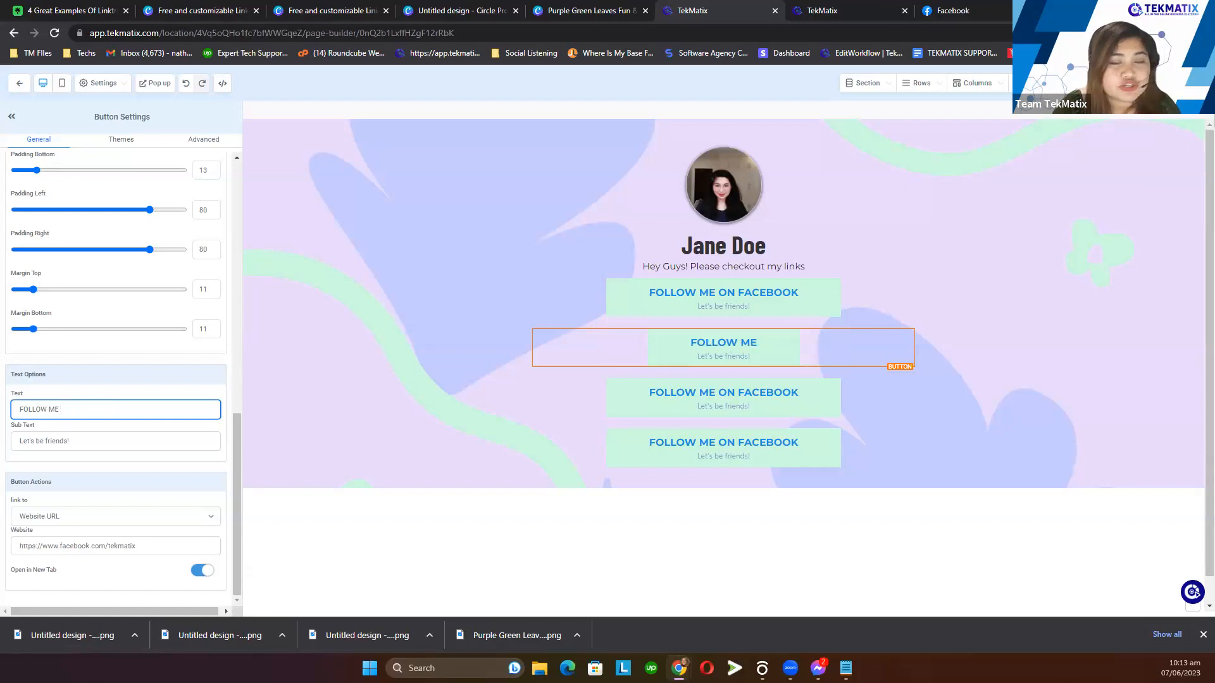
pyautogui.click(112, 409)
pyautogui.write('O')
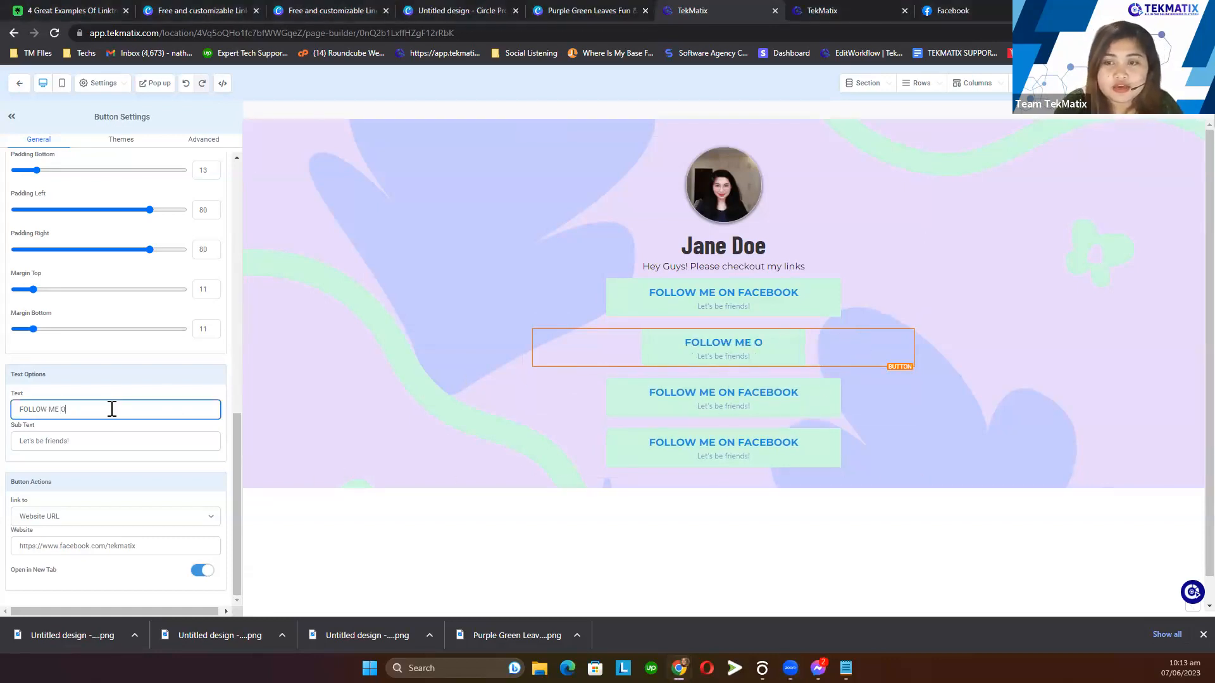
pyautogui.write('N INSTG')
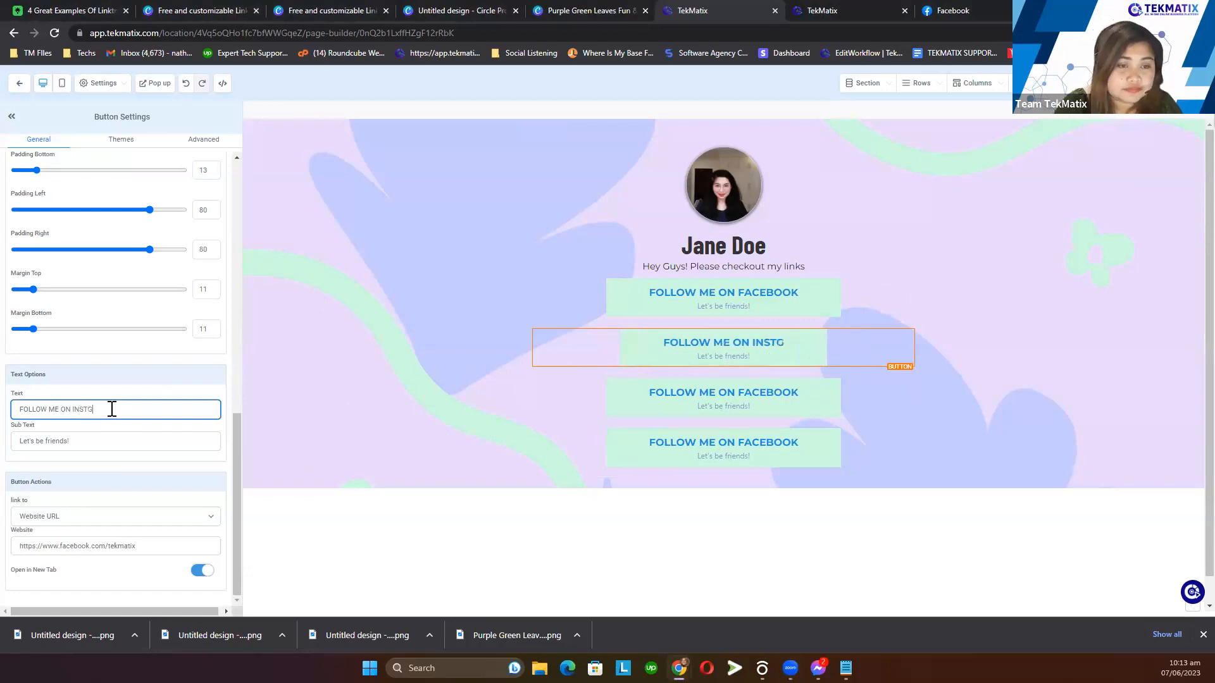
pyautogui.press('BackSpace')
pyautogui.write('AGRAM')
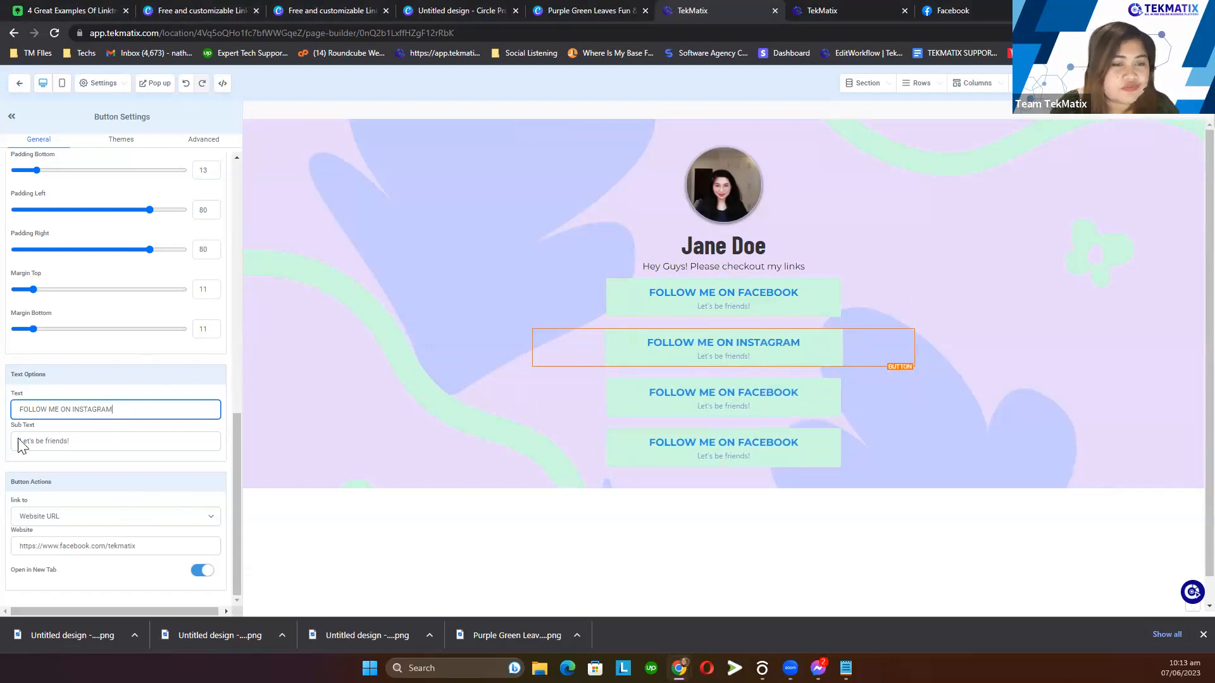
# - Remove the "Let's be friends!" sub text from all four link buttons
pyautogui.tripleClick(90, 447)
pyautogui.press('BackSpace')
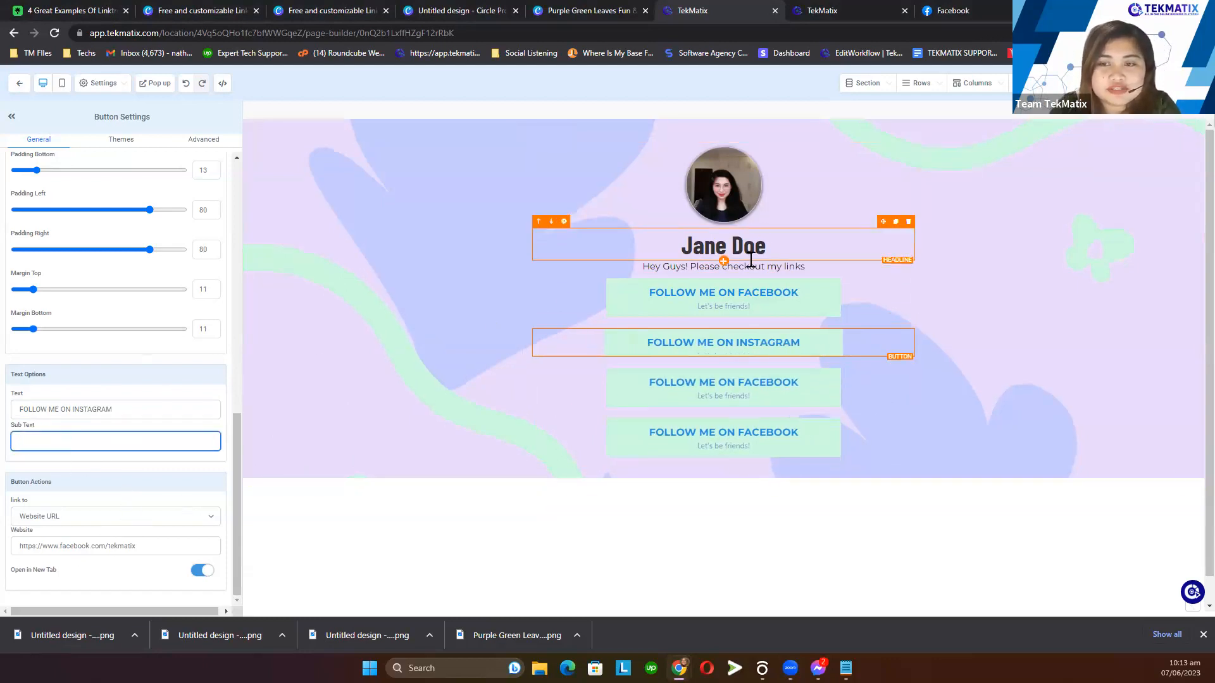
pyautogui.click(747, 316)
pyautogui.tripleClick(126, 441)
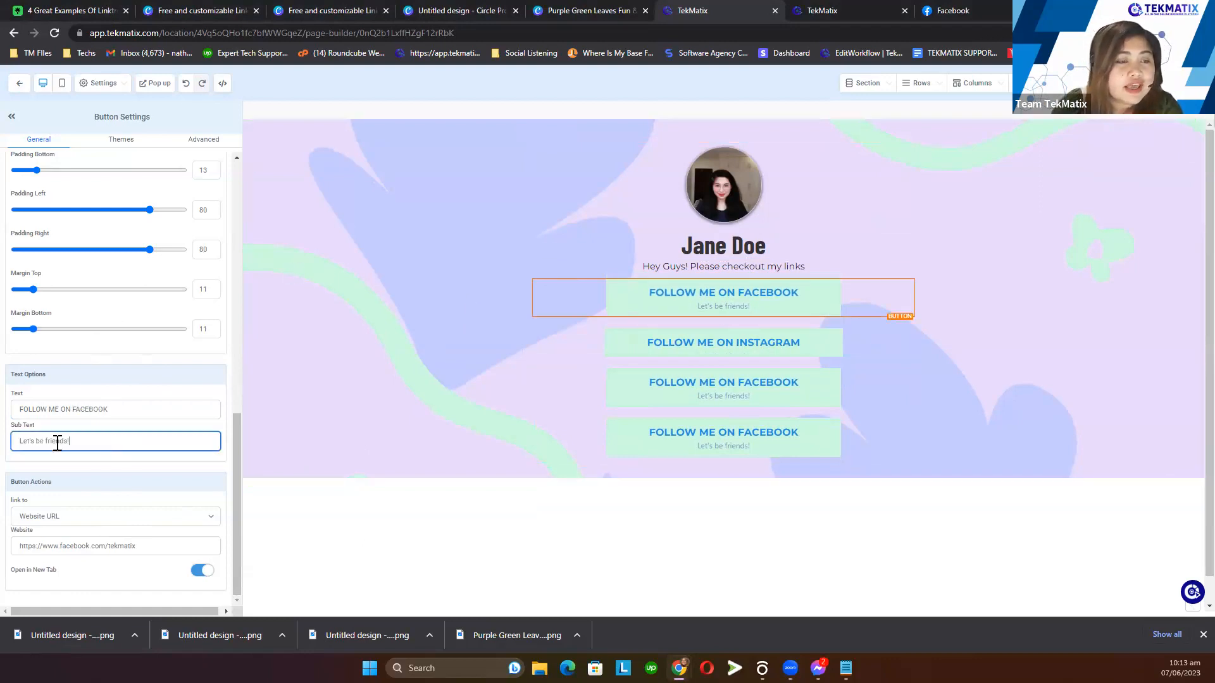
pyautogui.press('BackSpace')
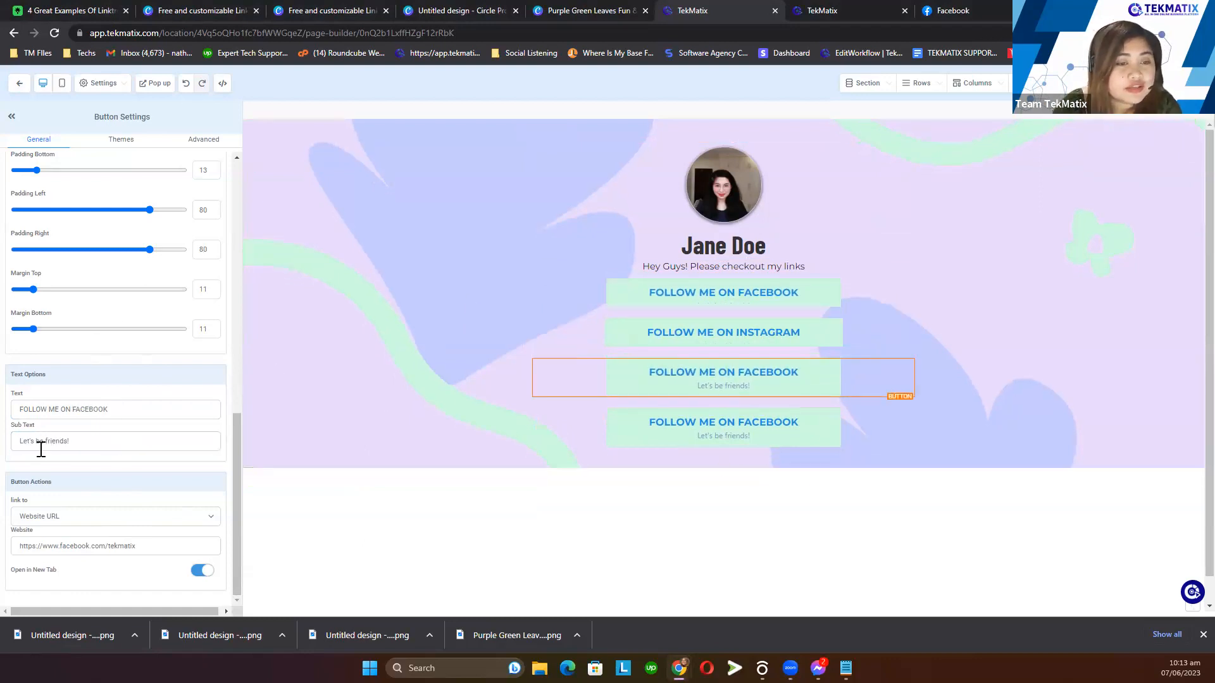
pyautogui.click(44, 441)
pyautogui.hotkey('ctrl', 'a')
pyautogui.press('BackSpace')
pyautogui.click(750, 405)
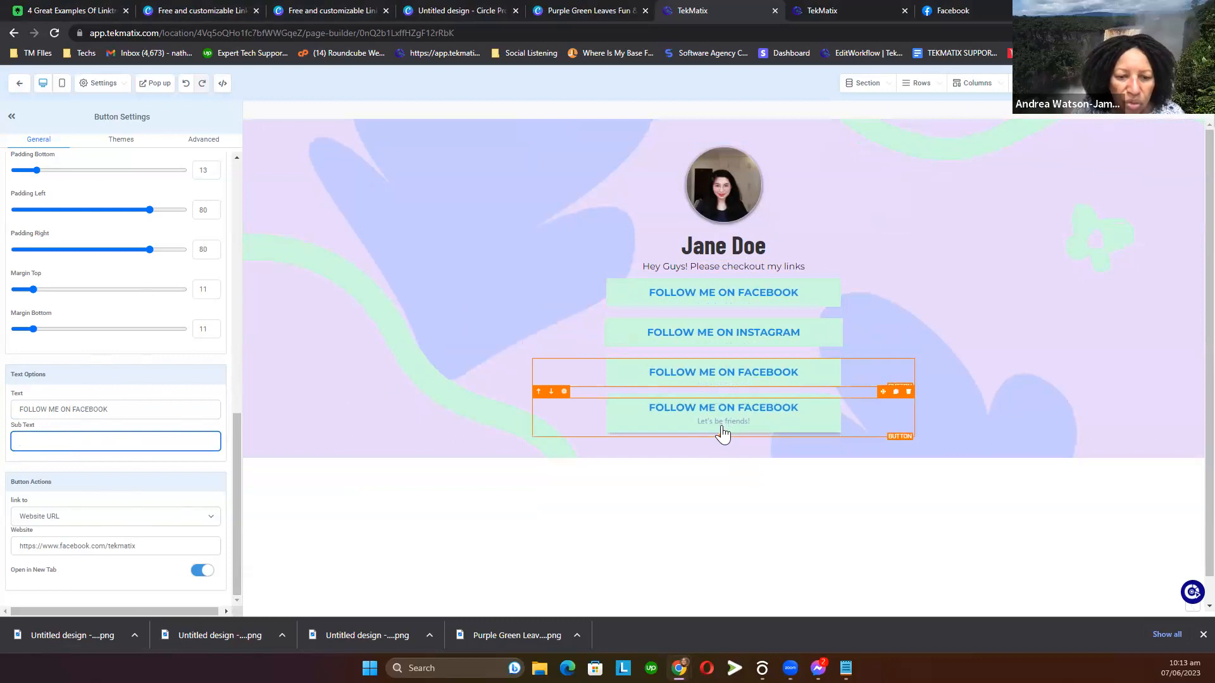
pyautogui.click(146, 439)
pyautogui.hotkey('ctrl', 'a')
pyautogui.press('BackSpace')
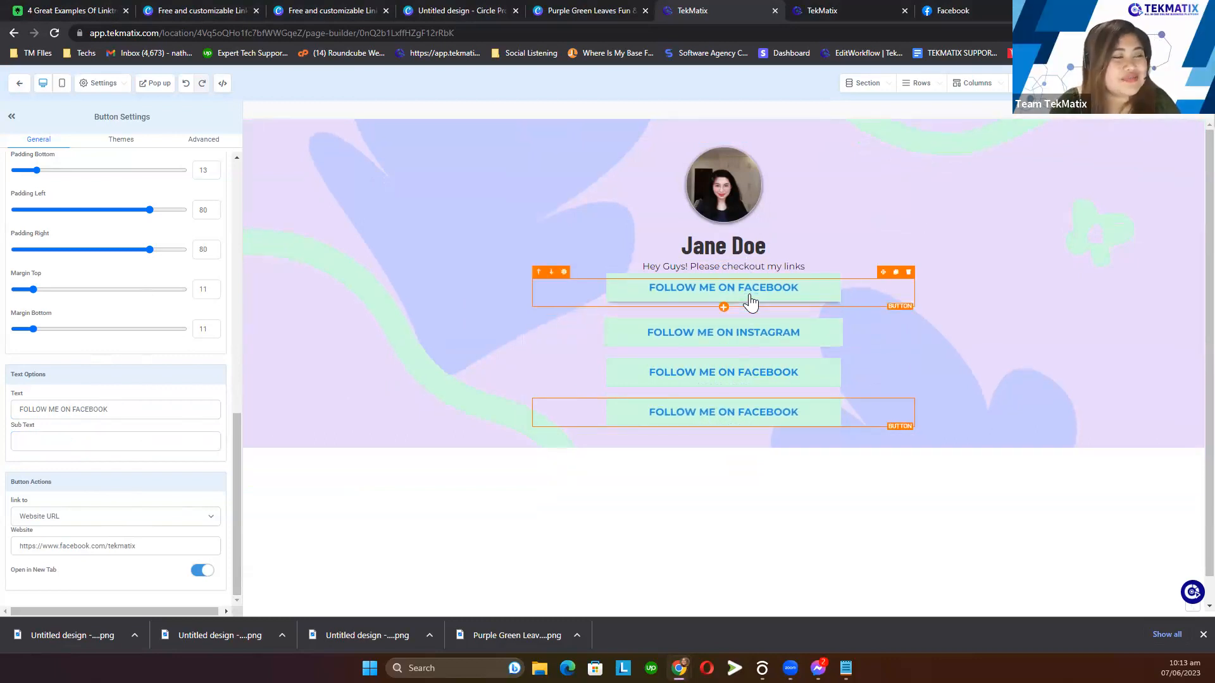
# - Change the third link button's text to "FOLLOW ME ON LINKED IN"
pyautogui.click(753, 332)
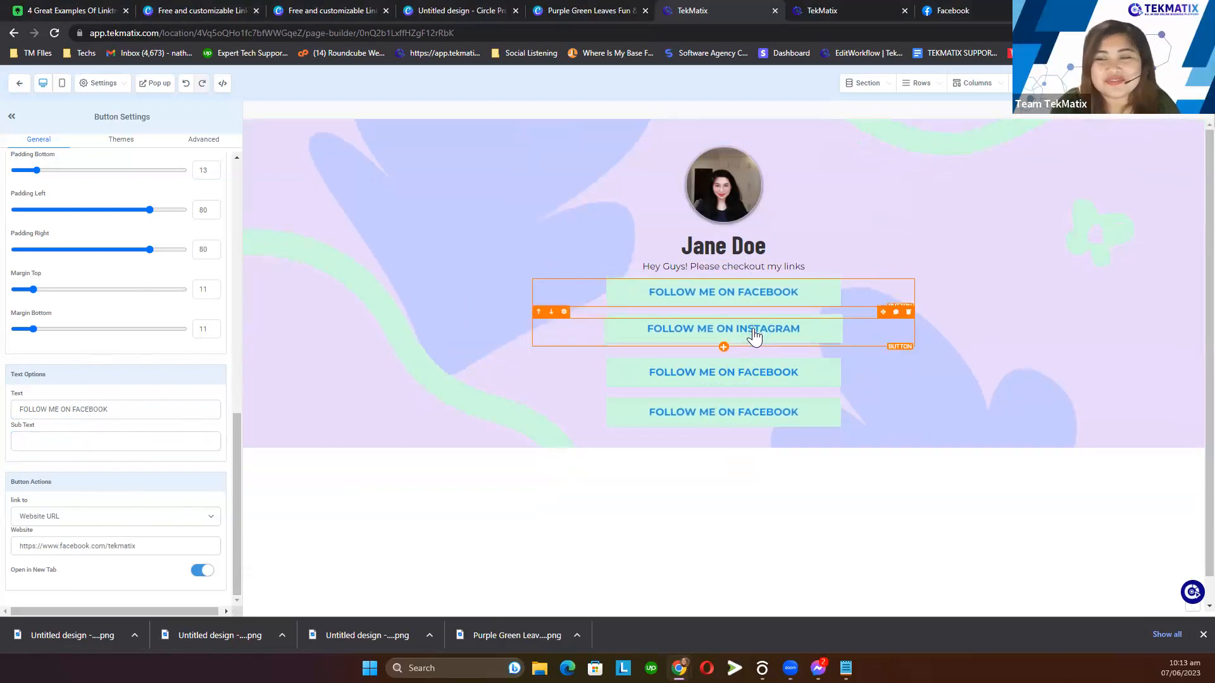
pyautogui.click(756, 374)
pyautogui.click(87, 417)
pyautogui.doubleClick(87, 416)
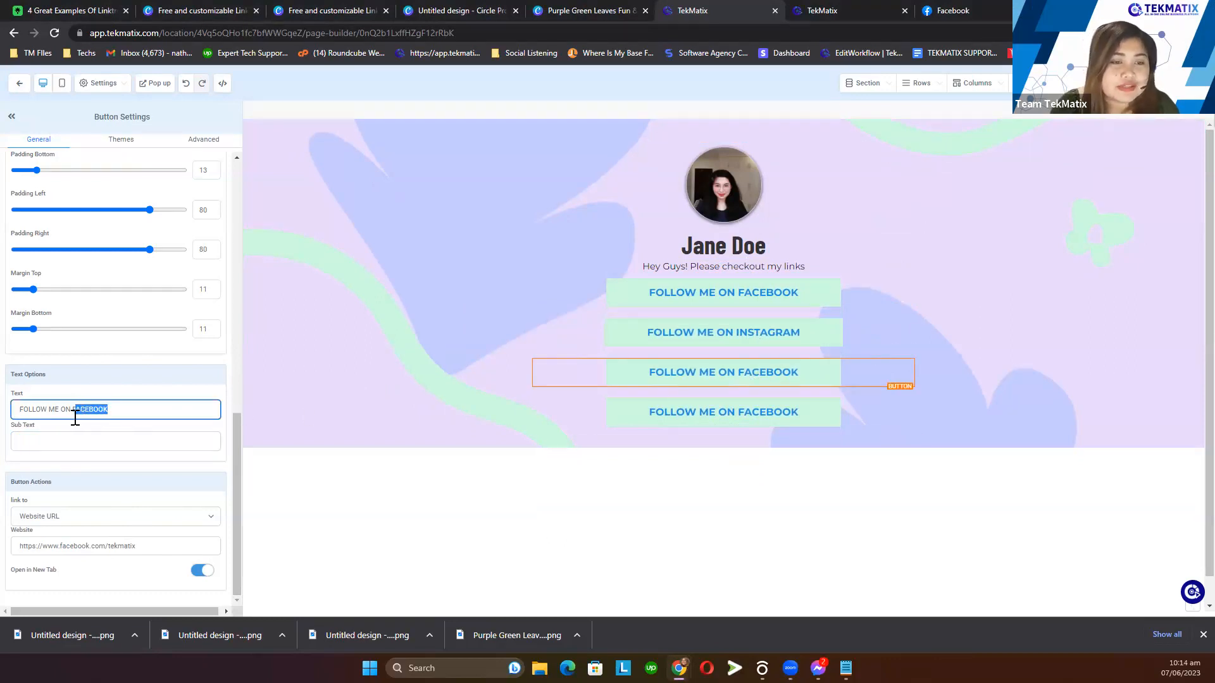
pyautogui.write('LINK')
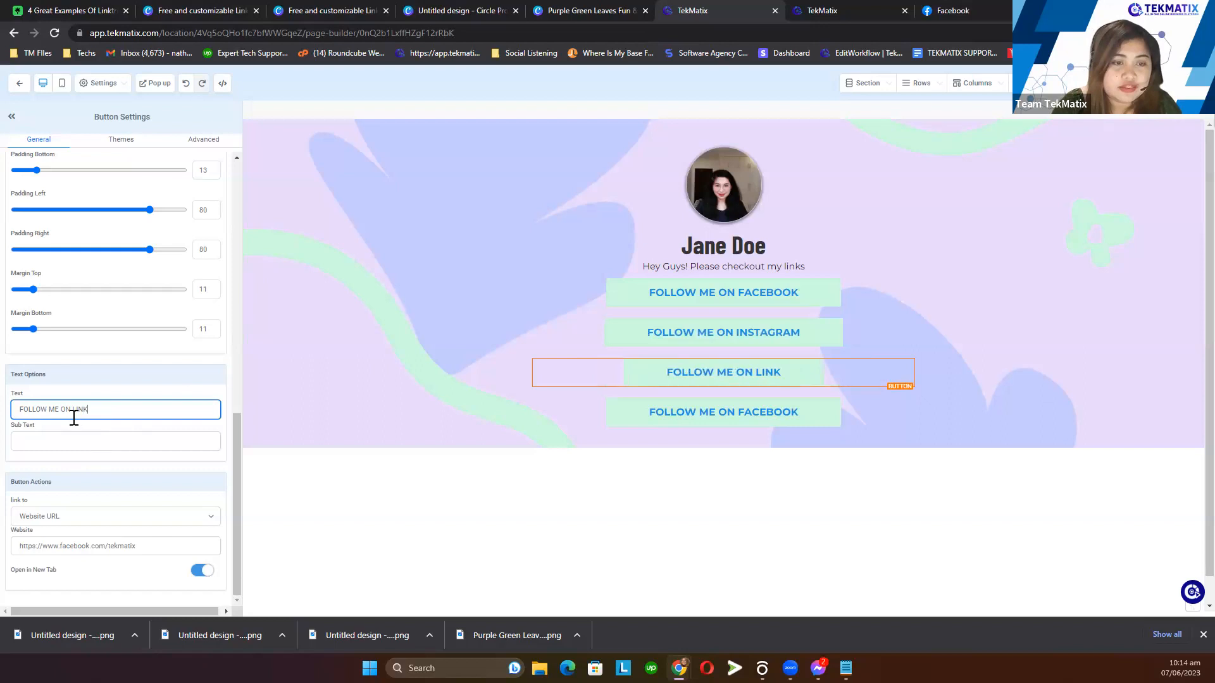
pyautogui.write('ED IN')
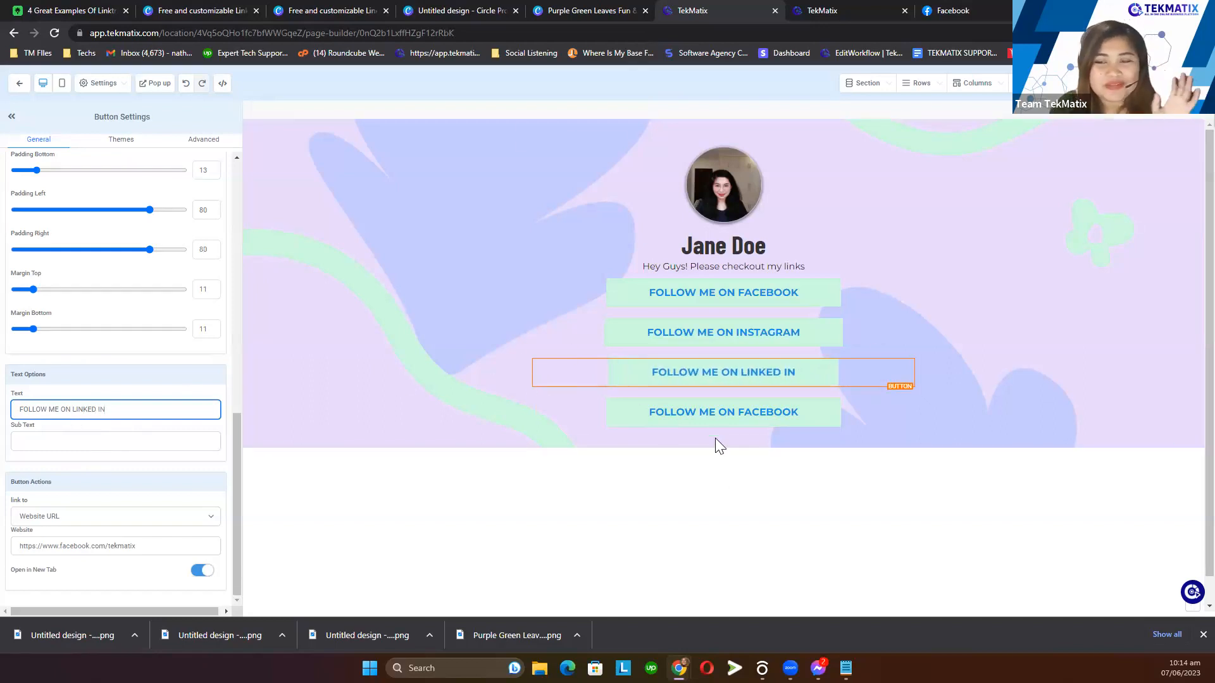
# - Change the fourth link button's text to "CONTACT US VIA EMAIL"
pyautogui.click(702, 418)
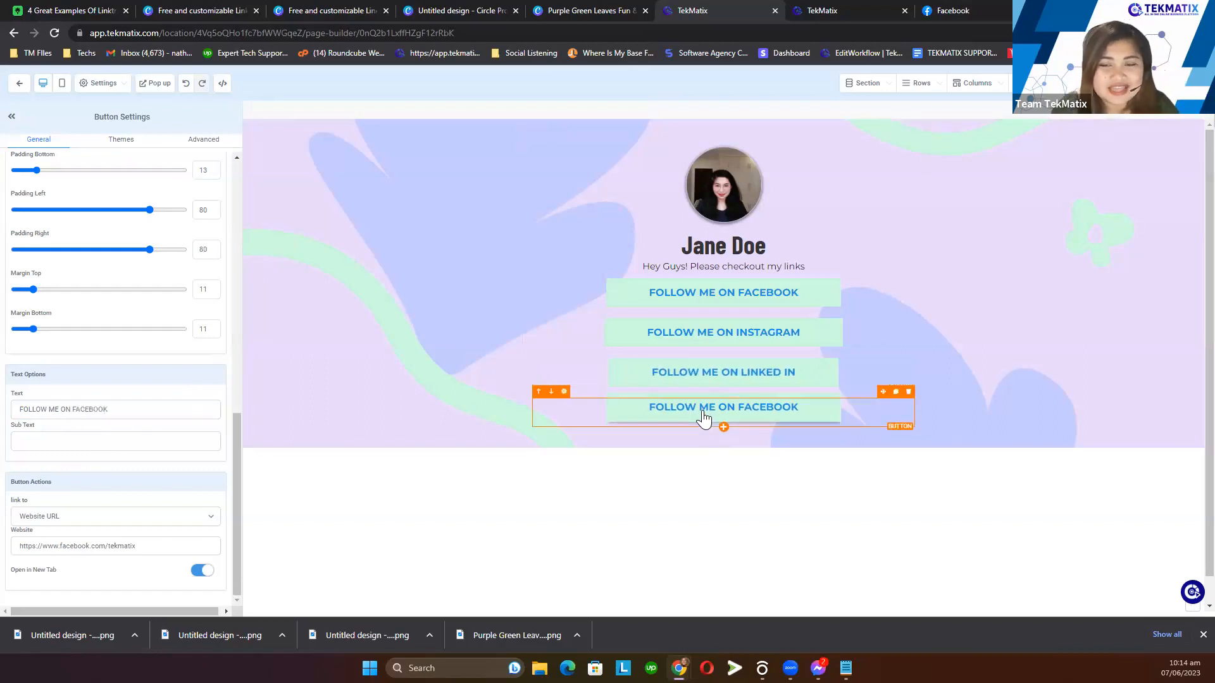
pyautogui.tripleClick(139, 414)
pyautogui.write('CON')
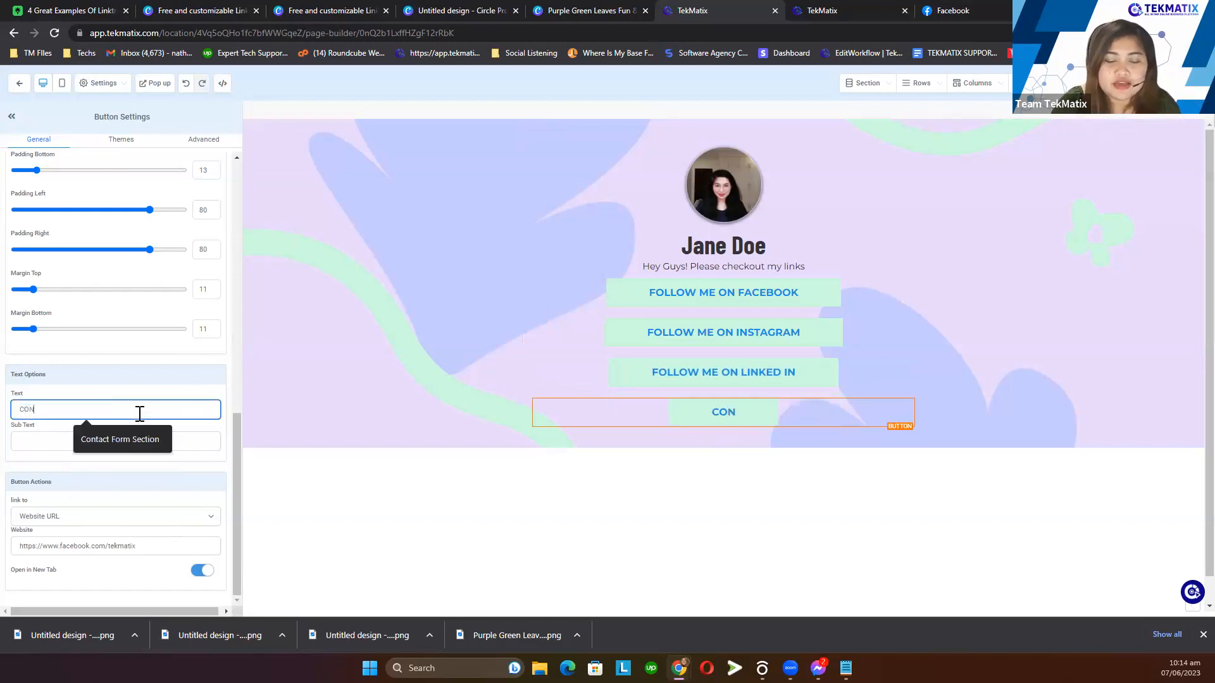
pyautogui.write('TACT US VIA EMAIL')
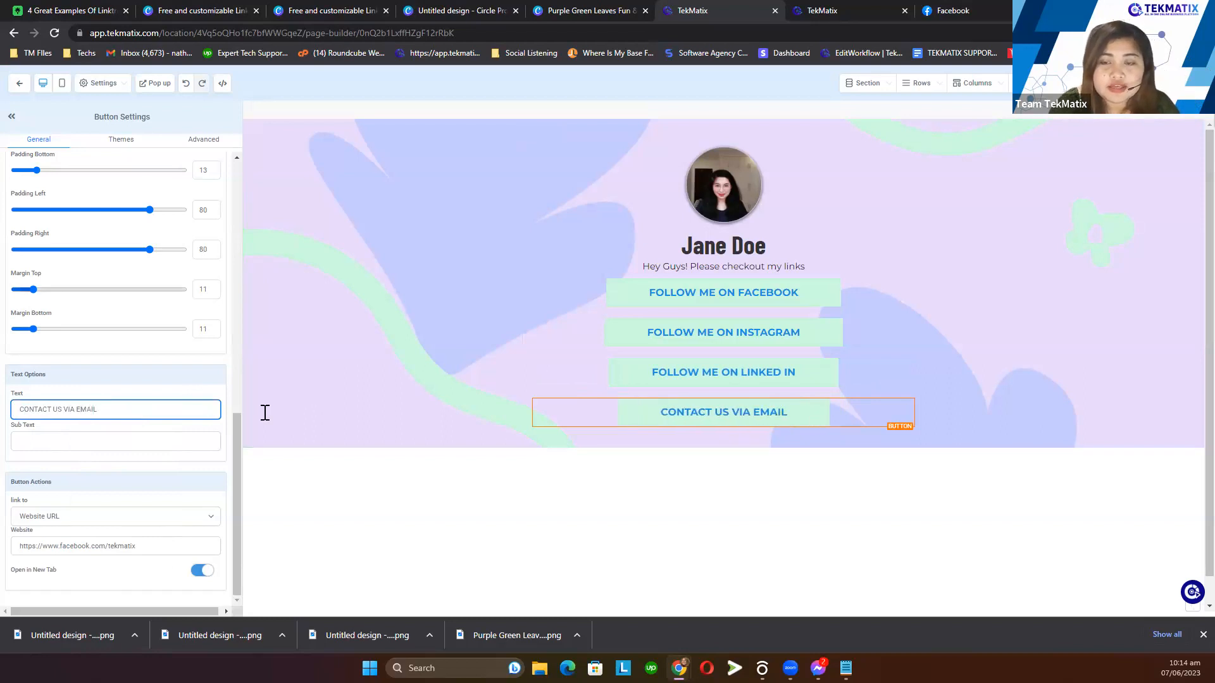
# - Widen the CONTACT US VIA EMAIL button by setting its left padding to 99 and right padding to 100
pyautogui.scroll(2, 127, 344)
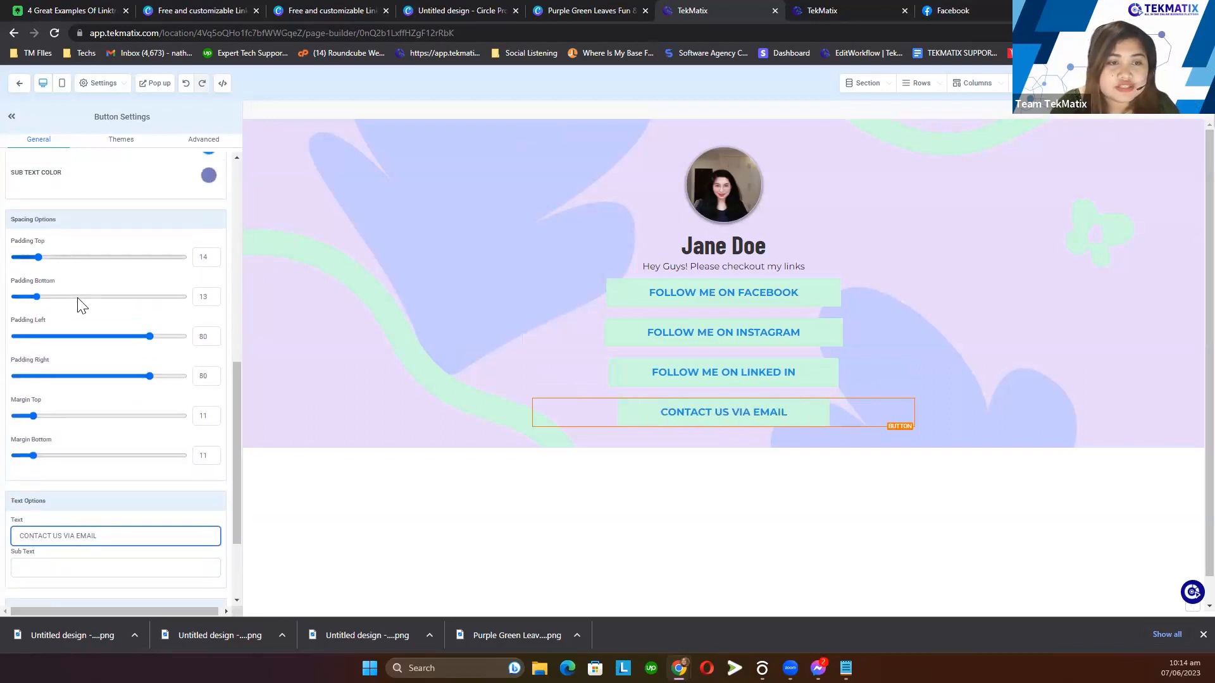
pyautogui.moveTo(152, 335); pyautogui.dragTo(183, 336)
pyautogui.moveTo(149, 376); pyautogui.dragTo(186, 379)
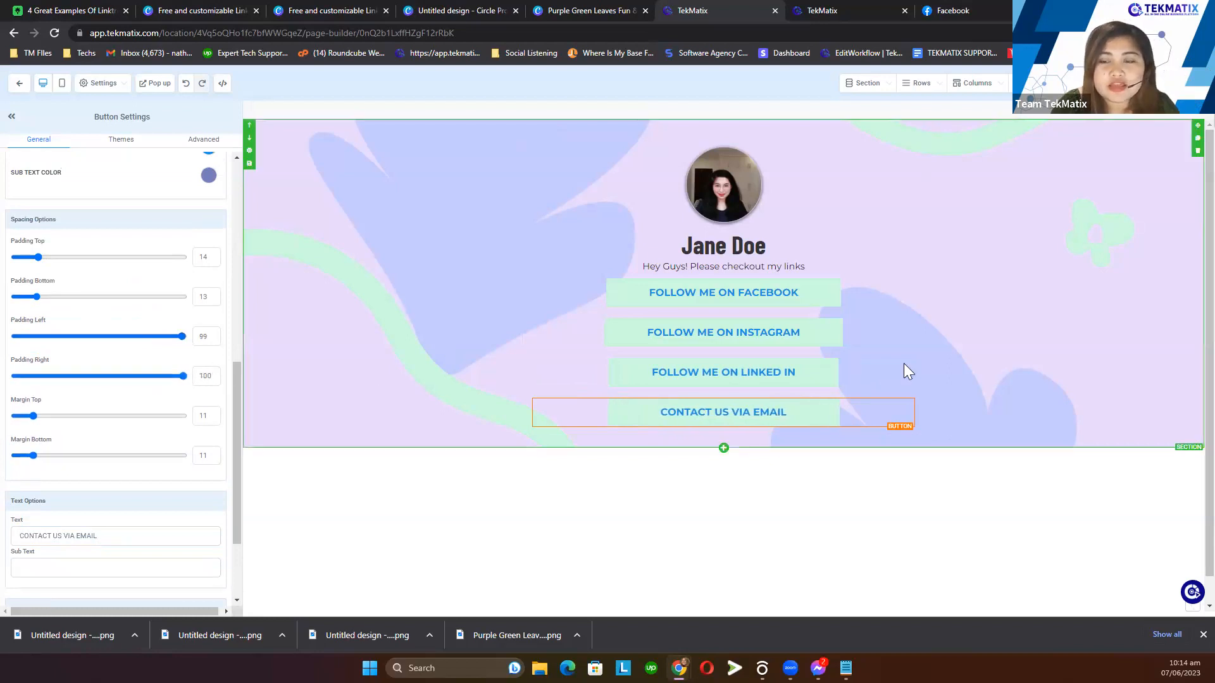
# - Duplicate the CONTACT US VIA EMAIL button and change the copy's text to "CALL OUR OFFICE"
pyautogui.click(897, 393)
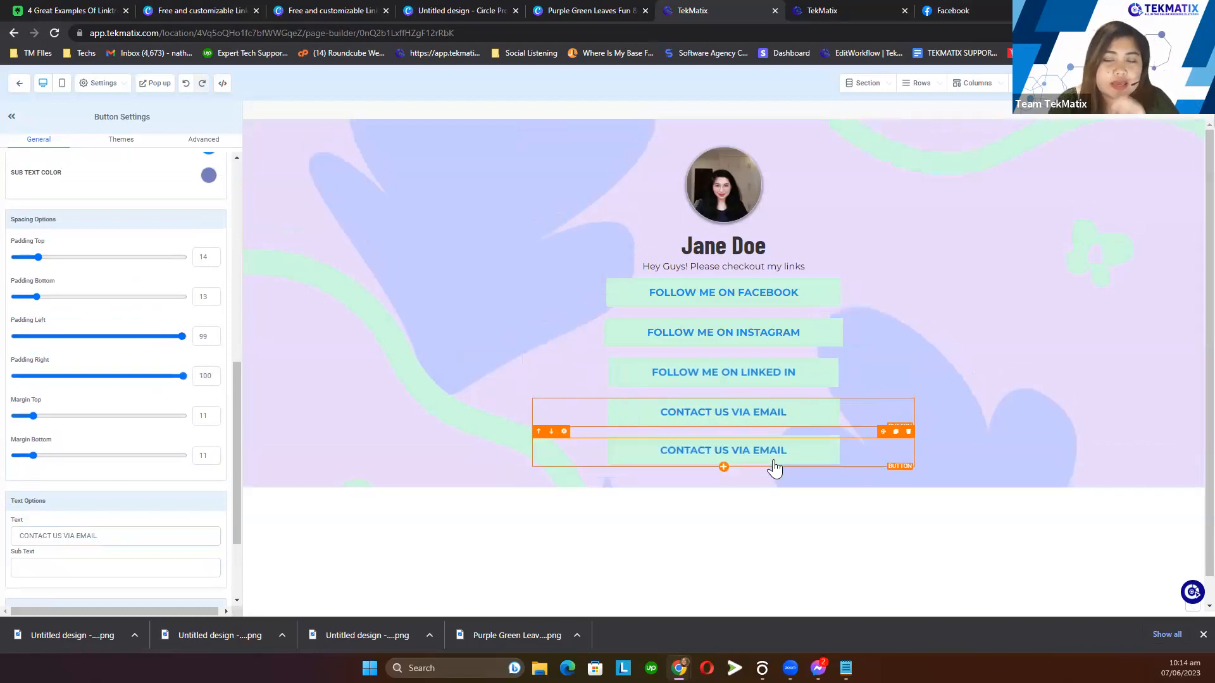
pyautogui.click(117, 538)
pyautogui.hotkey('ctrl', 'a')
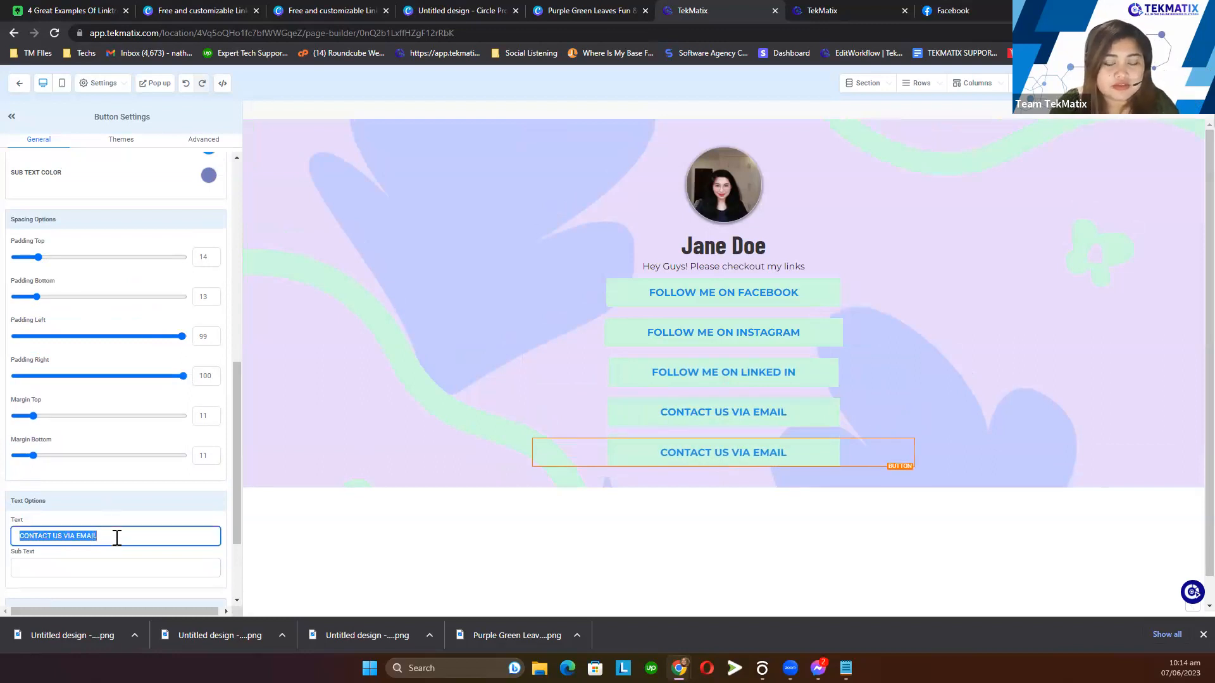
pyautogui.write('CALL U')
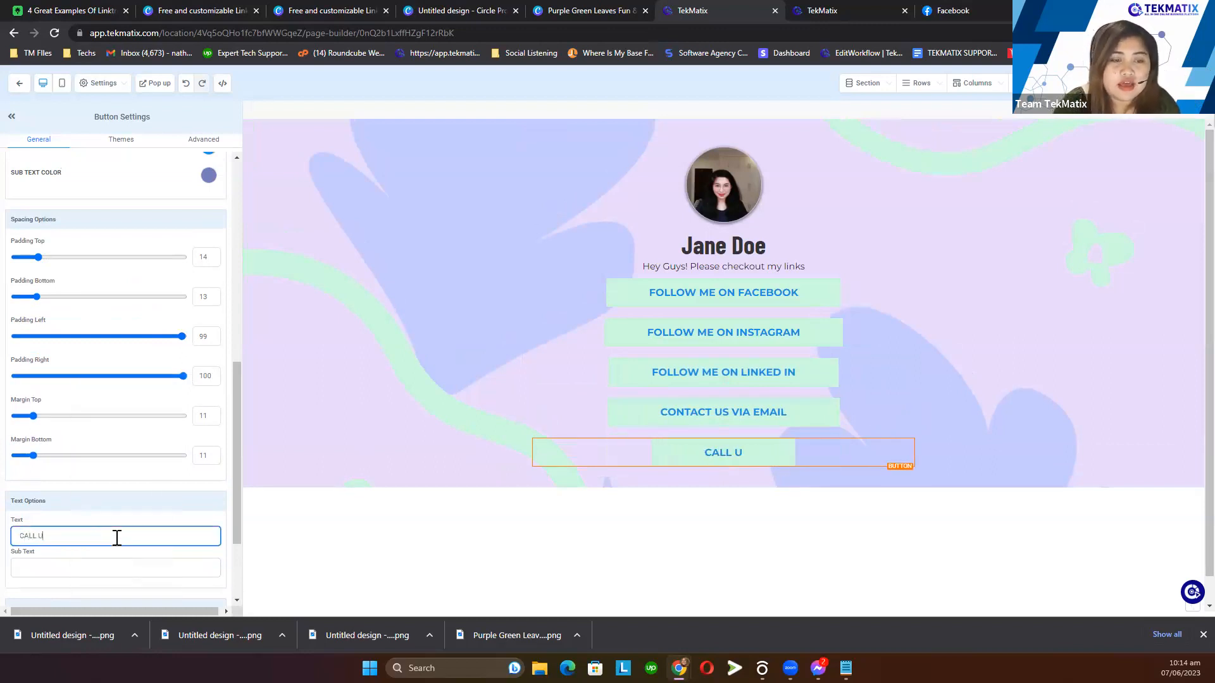
pyautogui.press('BackSpace')
pyautogui.write('OUR O')
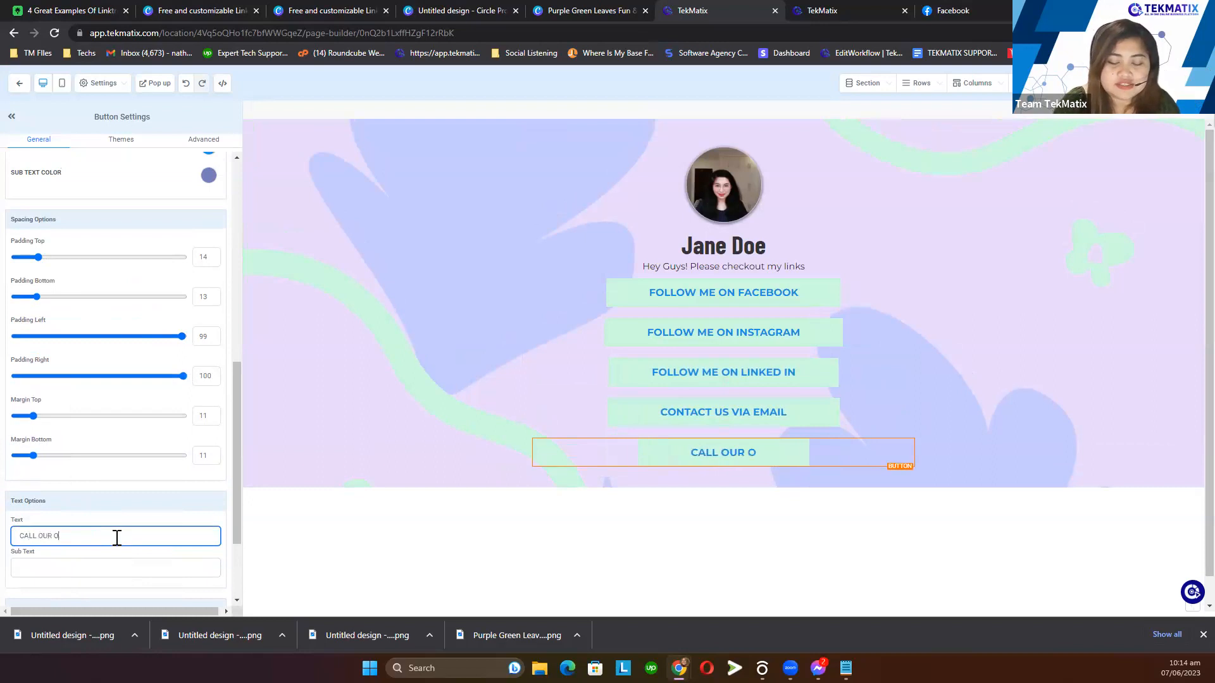
pyautogui.write('FFICE')
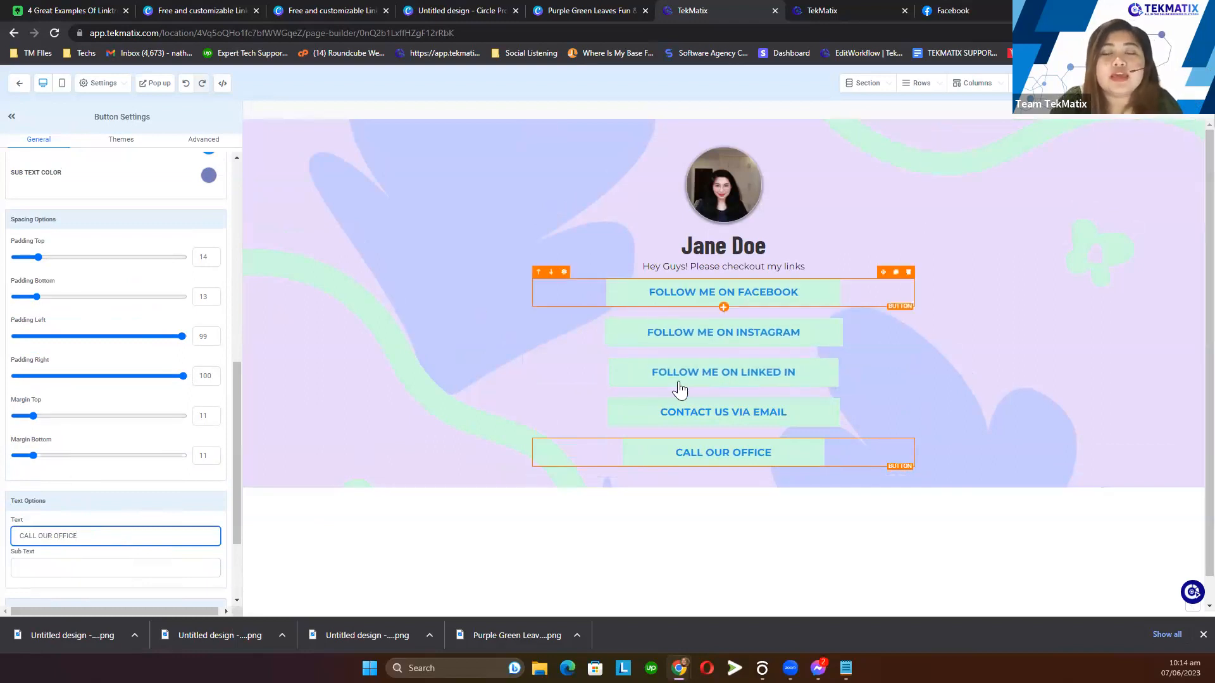
# - Review the link settings of the Facebook, Instagram and LinkedIn buttons one after another
pyautogui.click(700, 298)
pyautogui.scroll(-2, 129, 443)
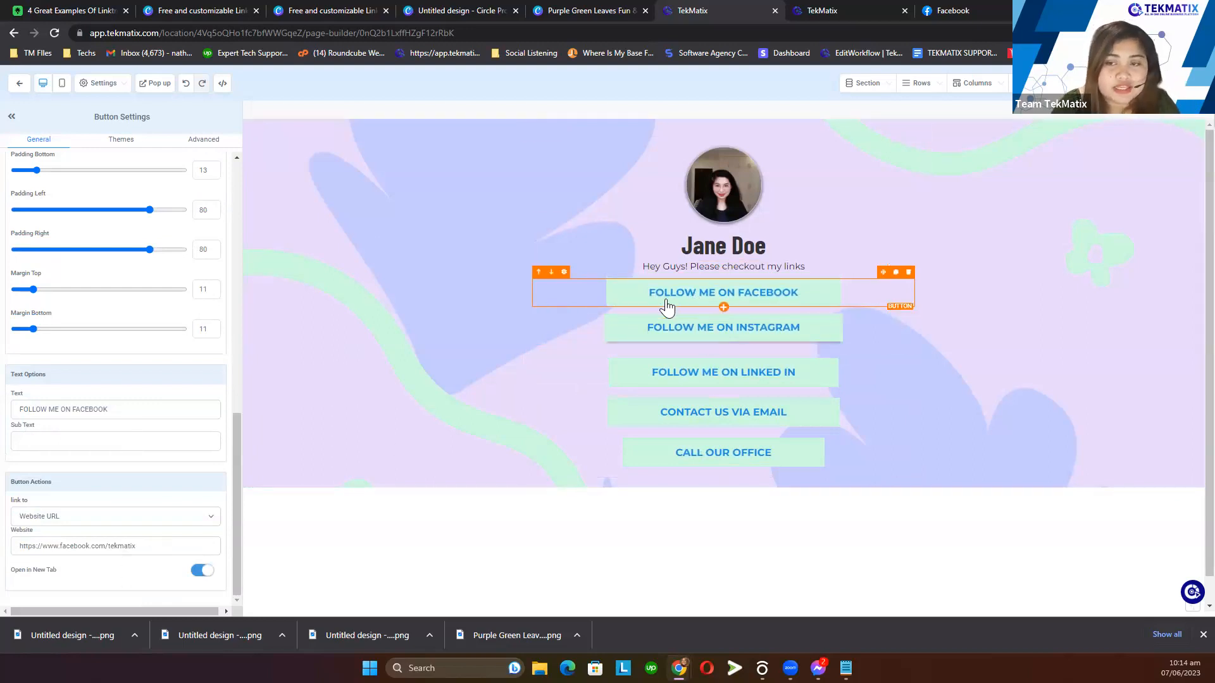
pyautogui.click(659, 340)
pyautogui.click(661, 377)
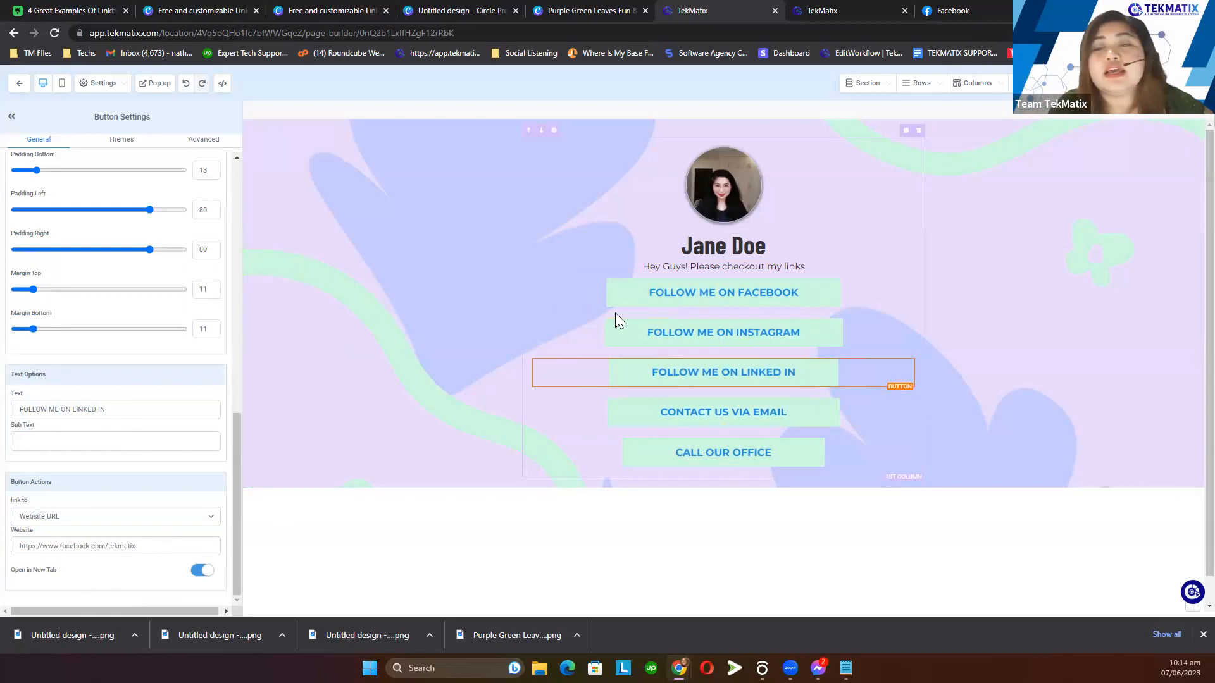
# - Set the CONTACT US VIA EMAIL button to link to an email address and fill in the support e-mail
pyautogui.click(687, 413)
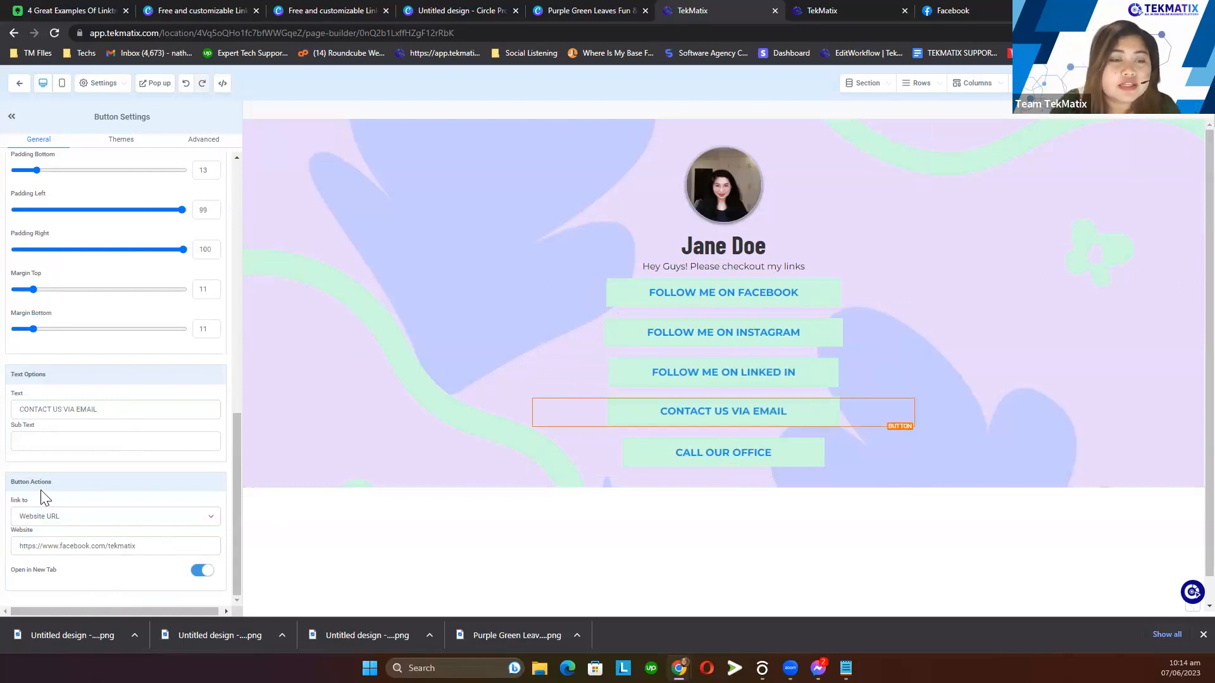
pyautogui.click(79, 523)
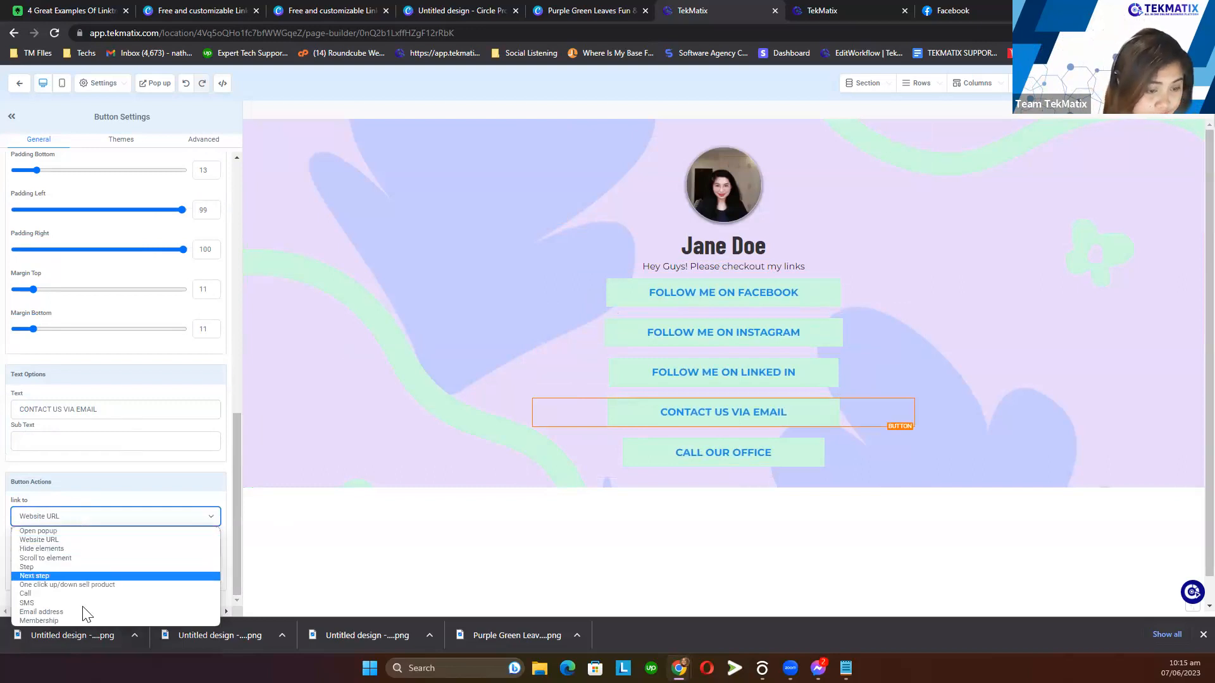
pyautogui.click(87, 612)
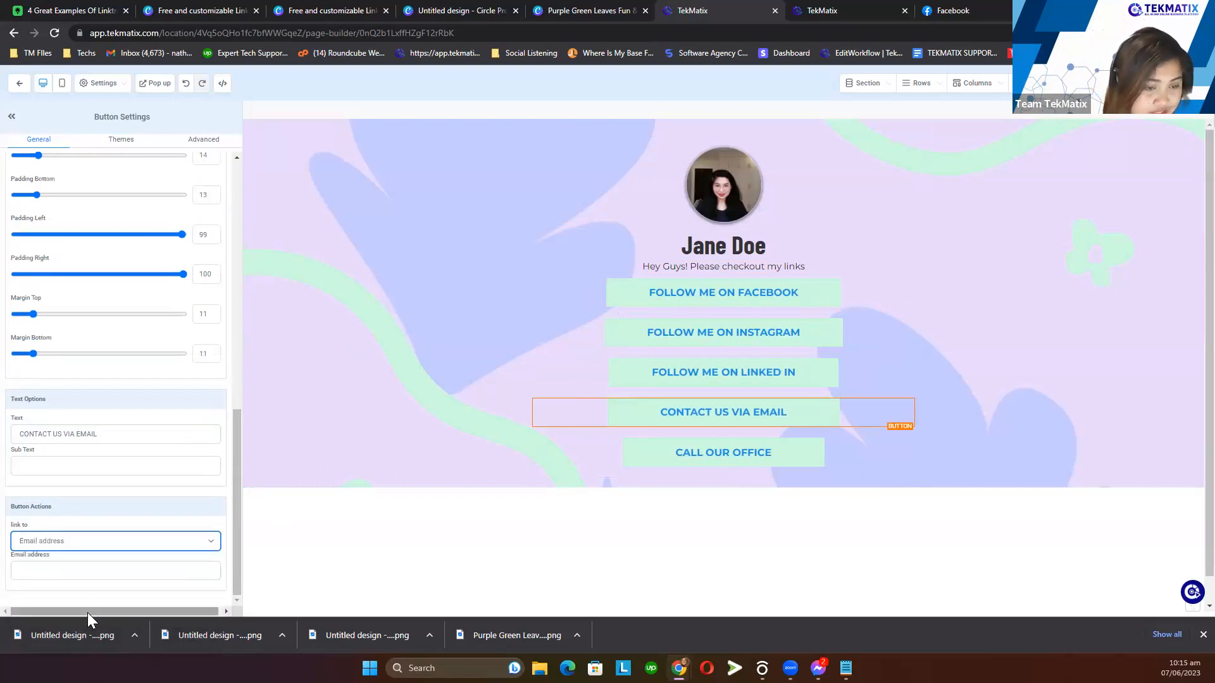
pyautogui.click(54, 571)
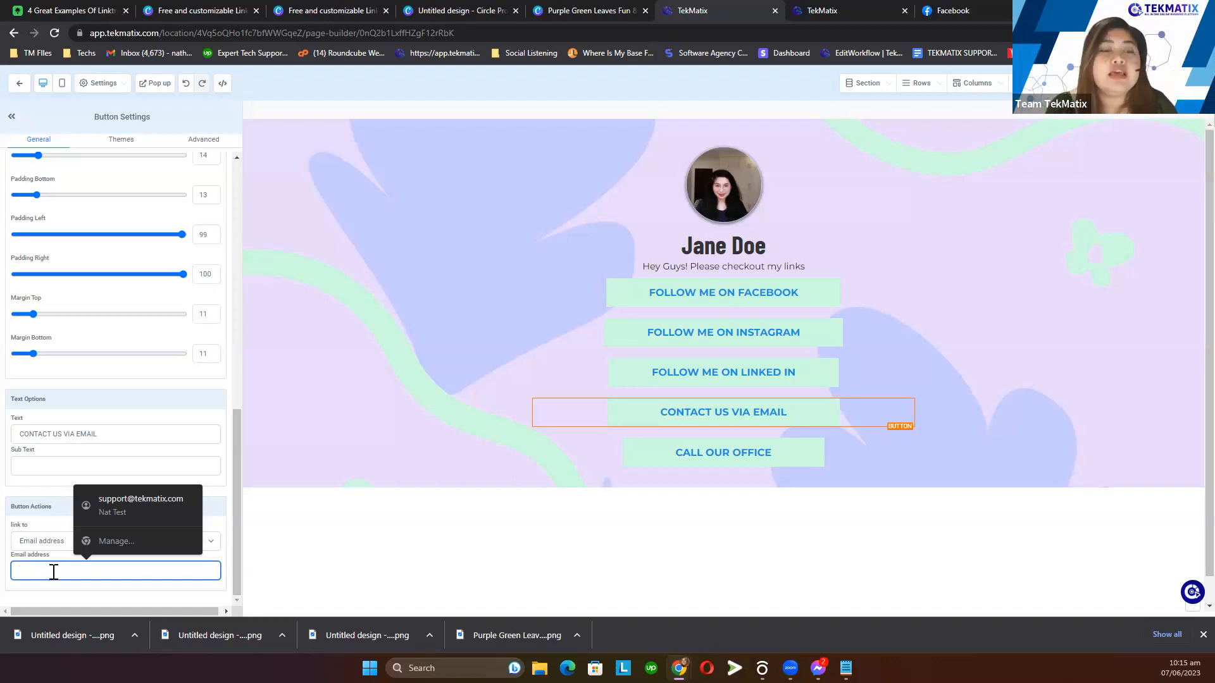
pyautogui.click(32, 535)
pyautogui.moveTo(59, 510); pyautogui.dragTo(7, 512)
pyautogui.click(45, 539)
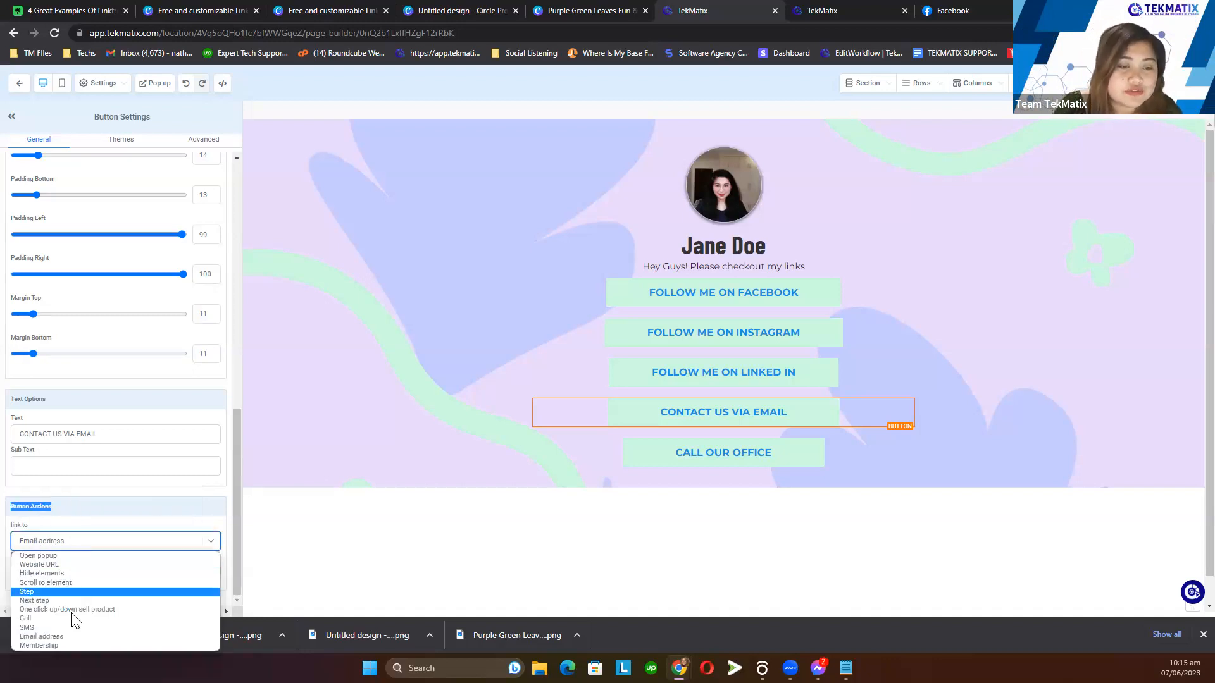
pyautogui.click(60, 636)
pyautogui.click(66, 571)
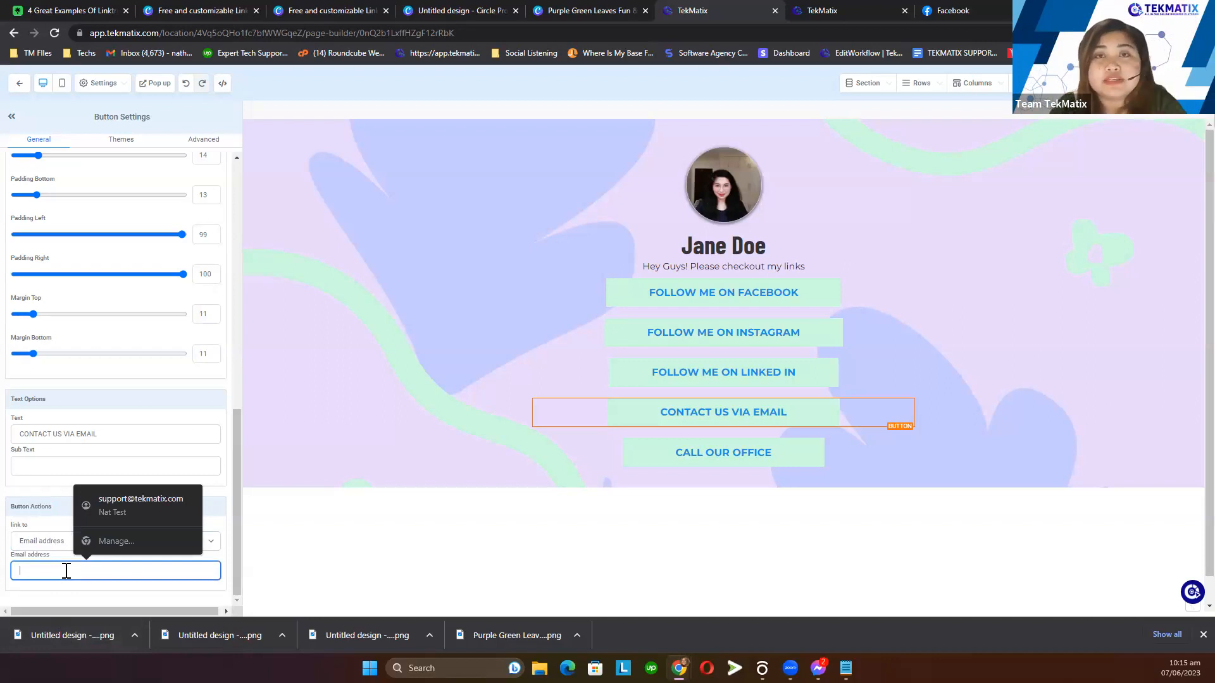
pyautogui.click(115, 506)
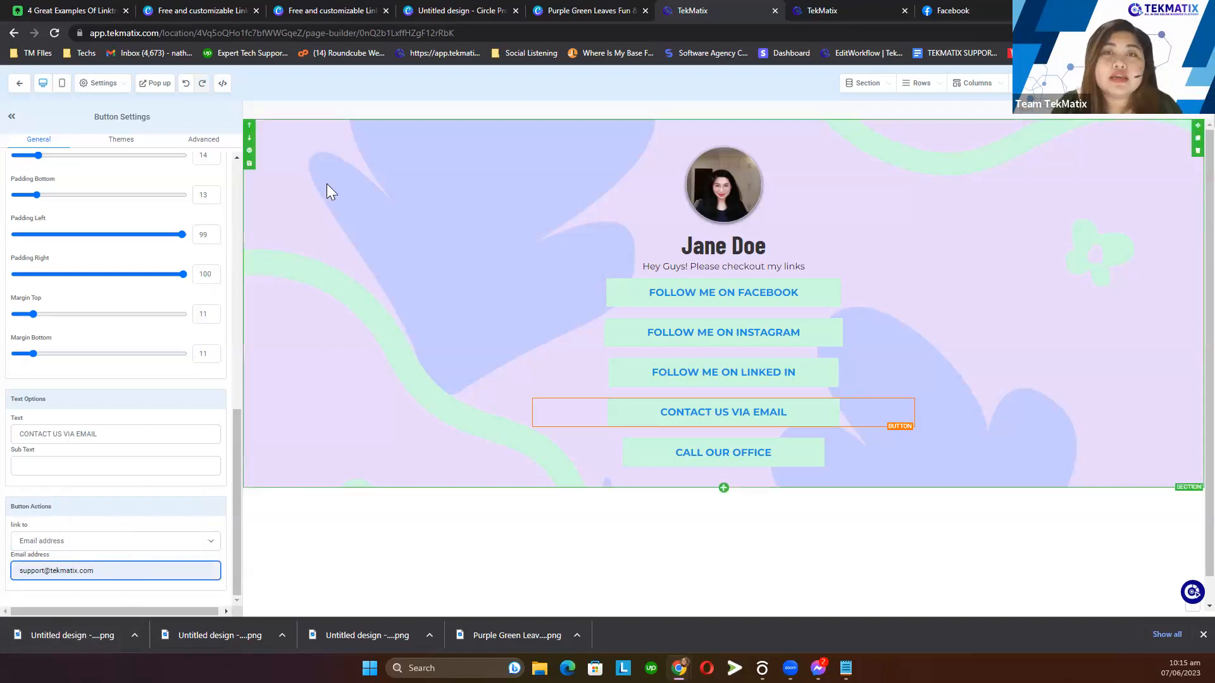
# - Set the CALL OUR OFFICE button's link action to Call and fill in the office phone number
pyautogui.click(760, 462)
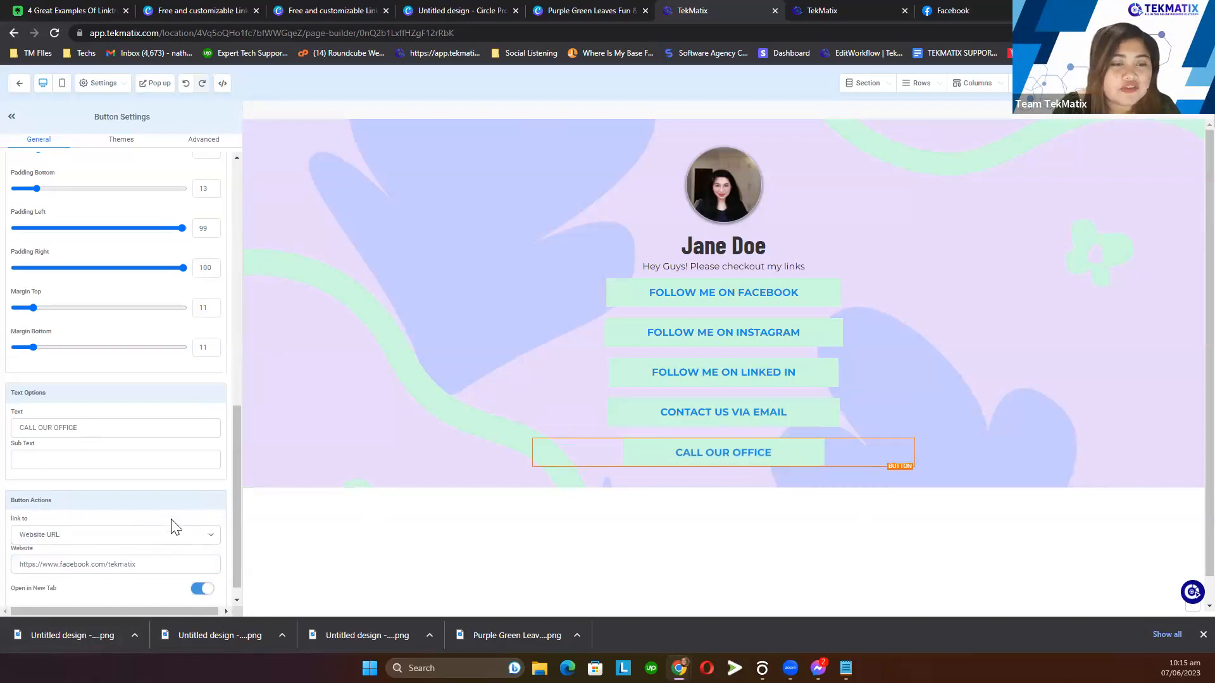
pyautogui.scroll(-1, 176, 527)
pyautogui.click(77, 518)
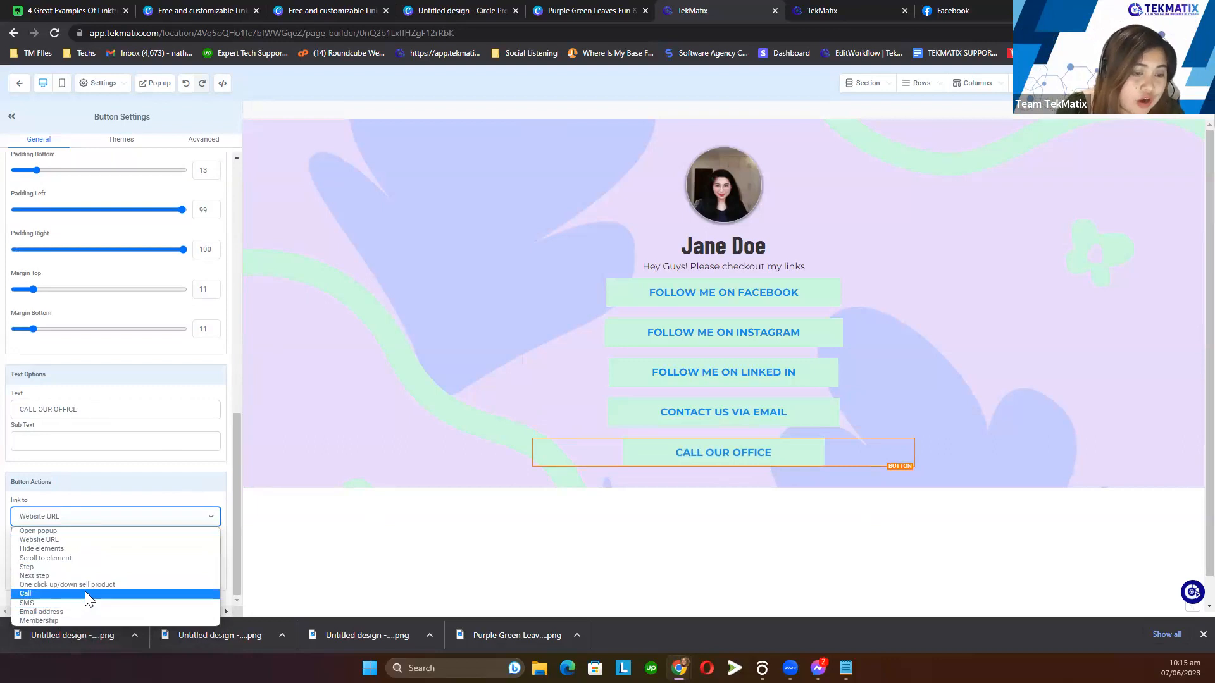
pyautogui.click(85, 592)
pyautogui.click(84, 543)
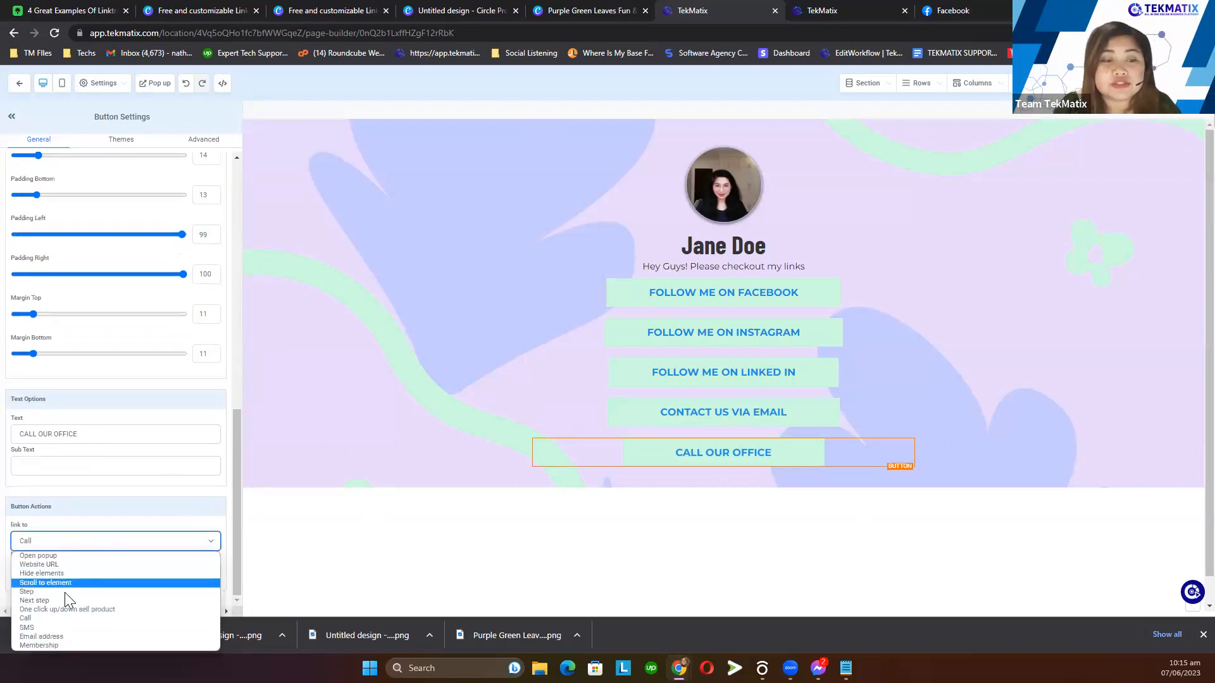
pyautogui.click(109, 510)
pyautogui.click(85, 571)
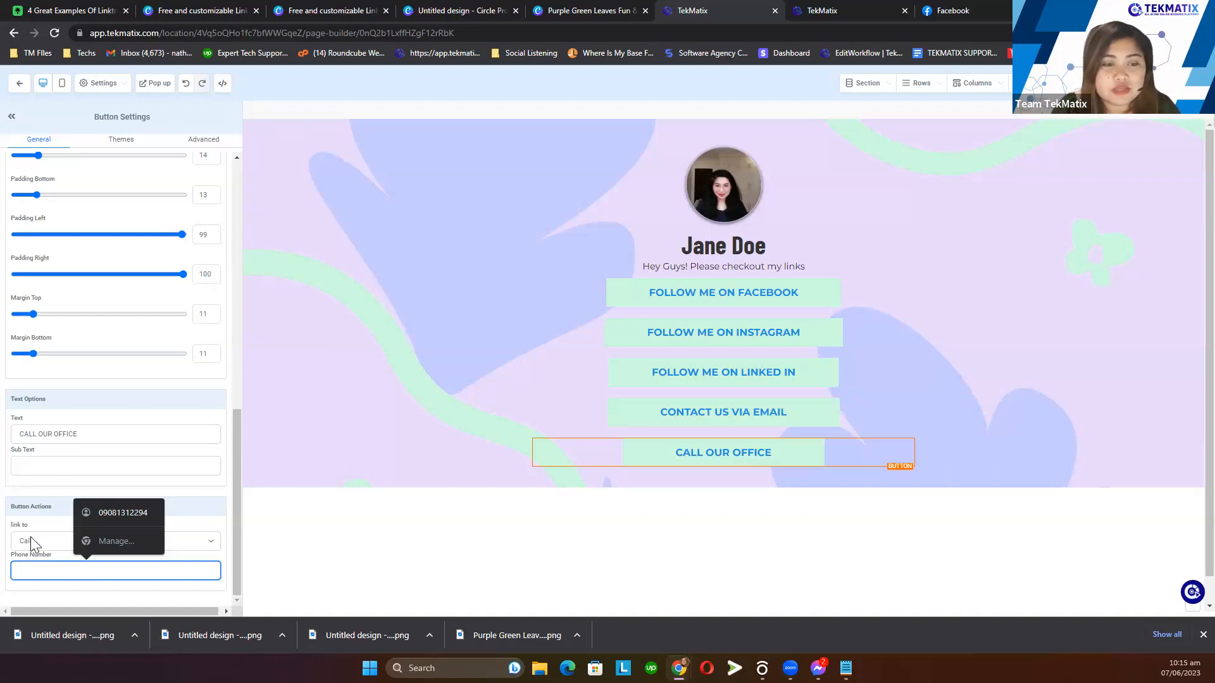
pyautogui.click(117, 513)
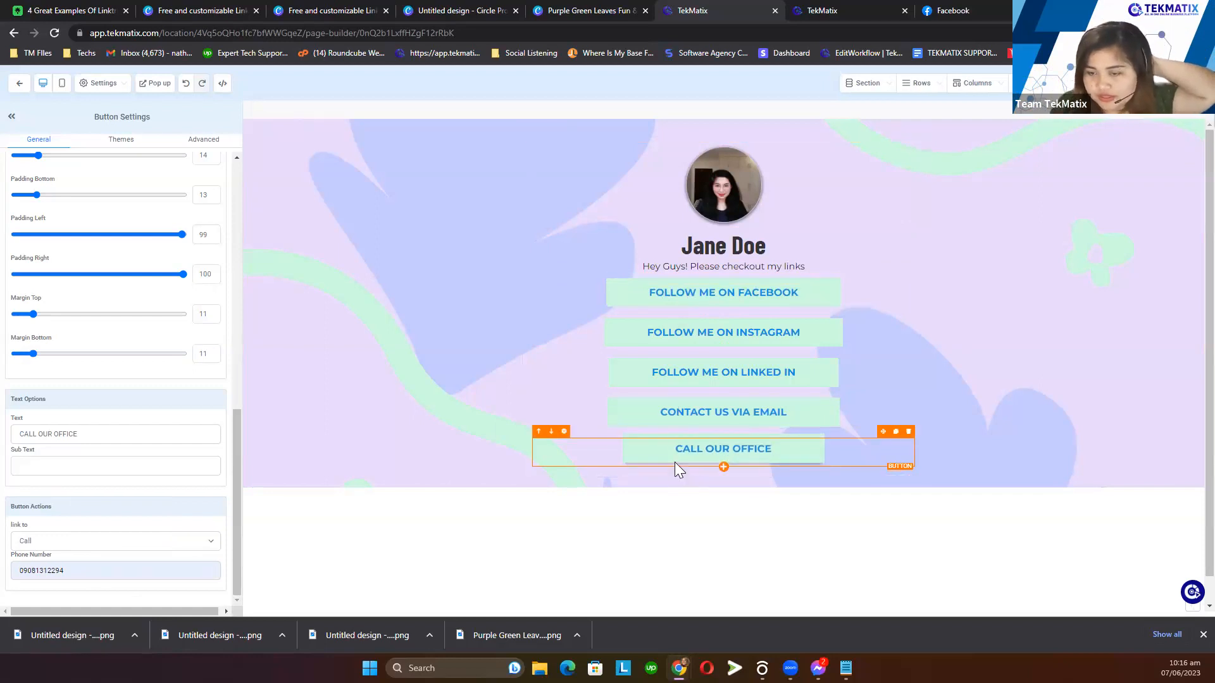
# - Change the call button's text to "CALL OUR OFFICE NOW" and save the page
pyautogui.click(107, 436)
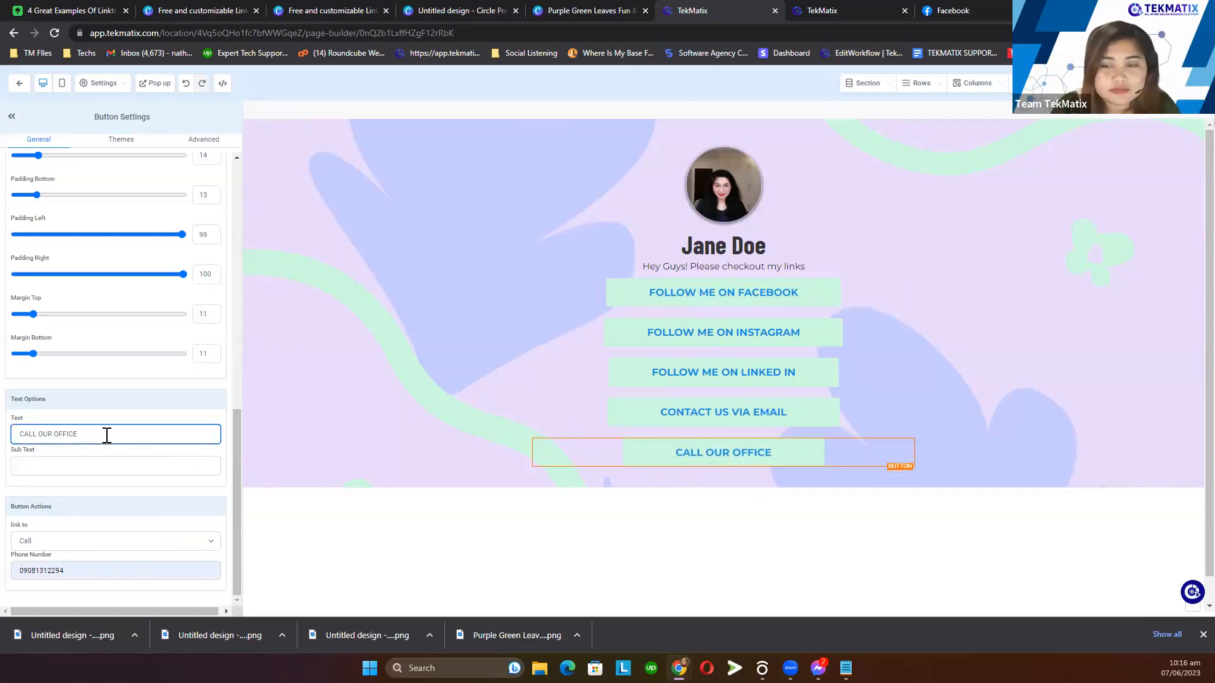
pyautogui.write('NOW')
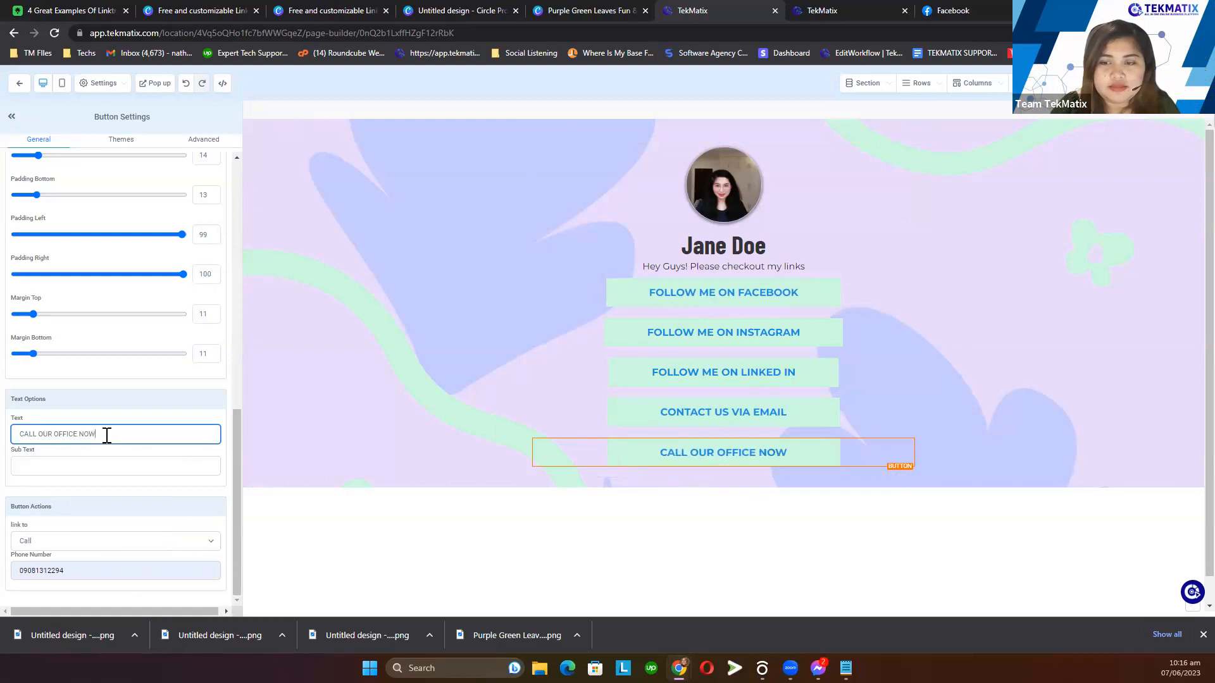
pyautogui.click(1182, 82)
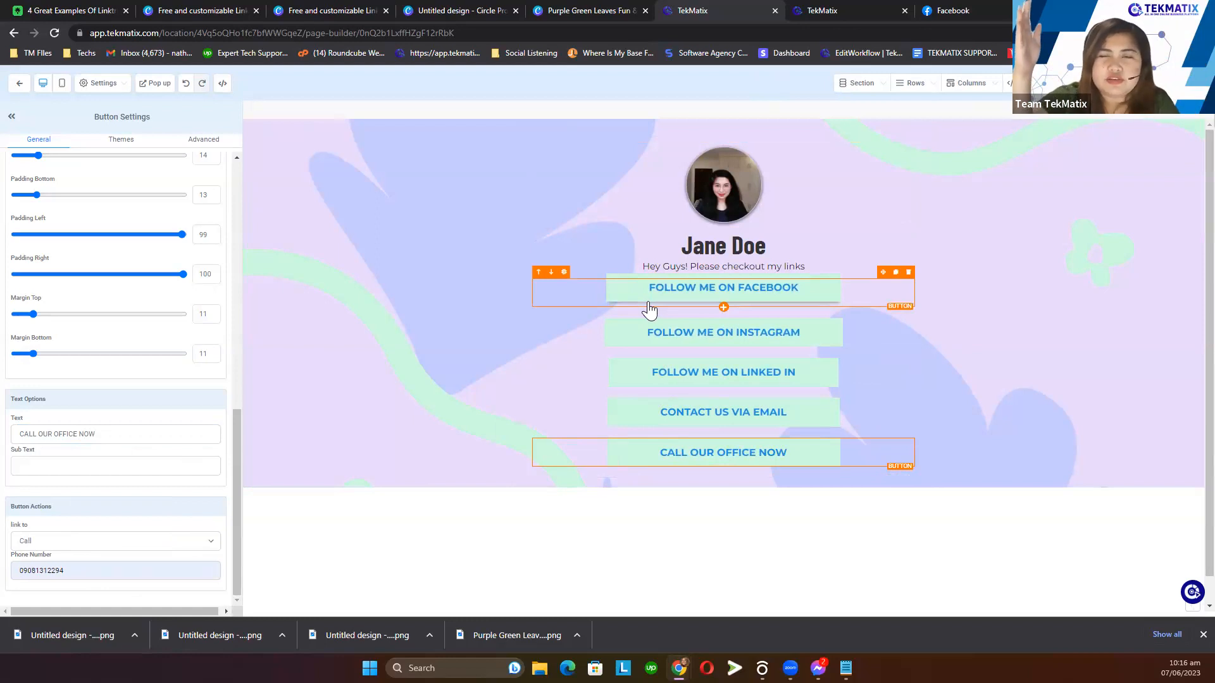
# - Check how the link buttons are laid out in the mobile view, and return to the desktop view
pyautogui.click(62, 84)
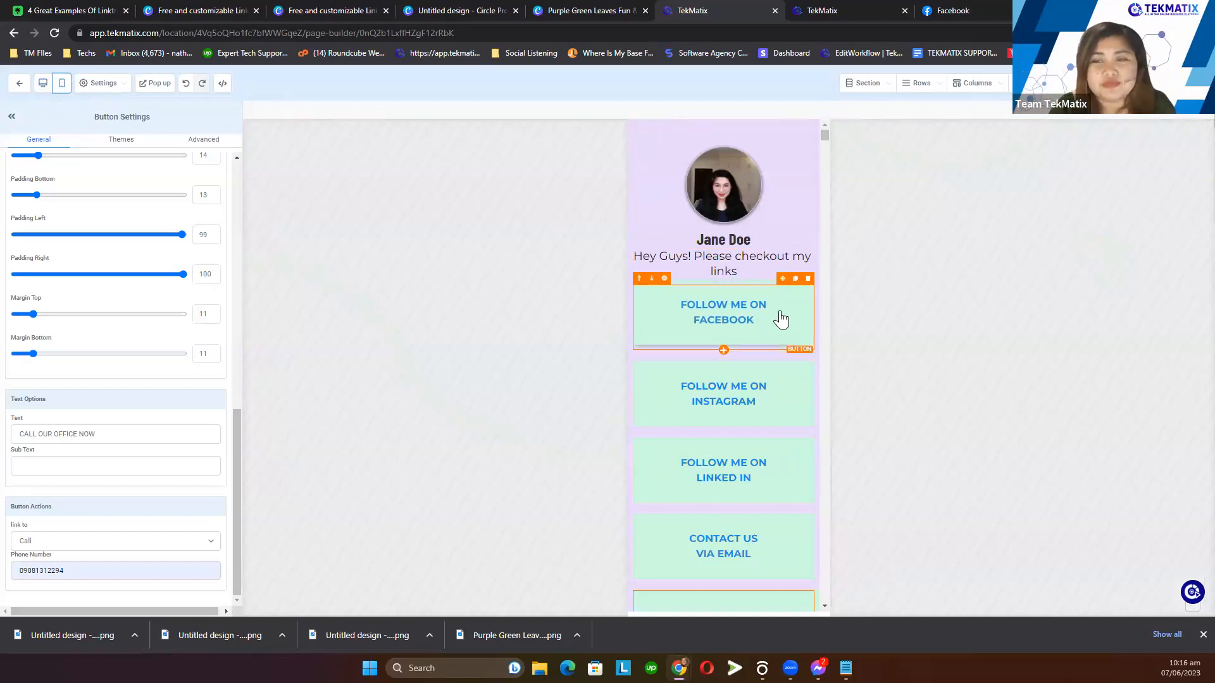
pyautogui.scroll(-4, 780, 320)
pyautogui.scroll(-3, 780, 320)
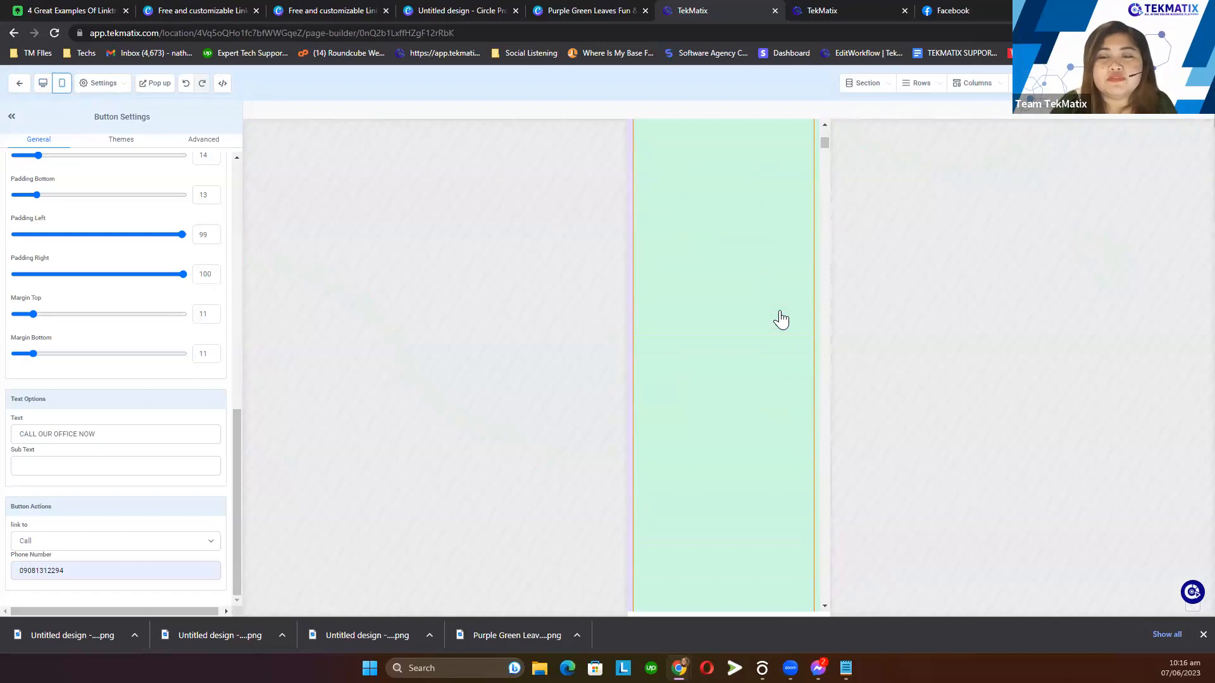
pyautogui.scroll(5, 787, 565)
pyautogui.scroll(-3, 775, 523)
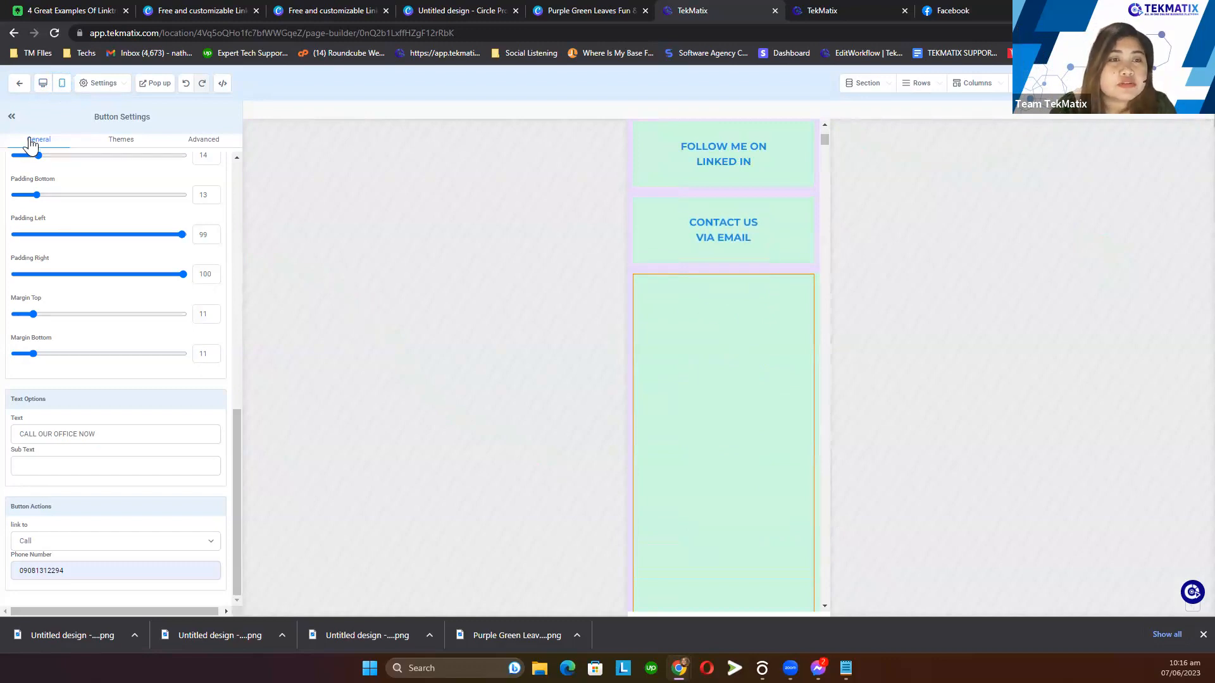
pyautogui.click(43, 83)
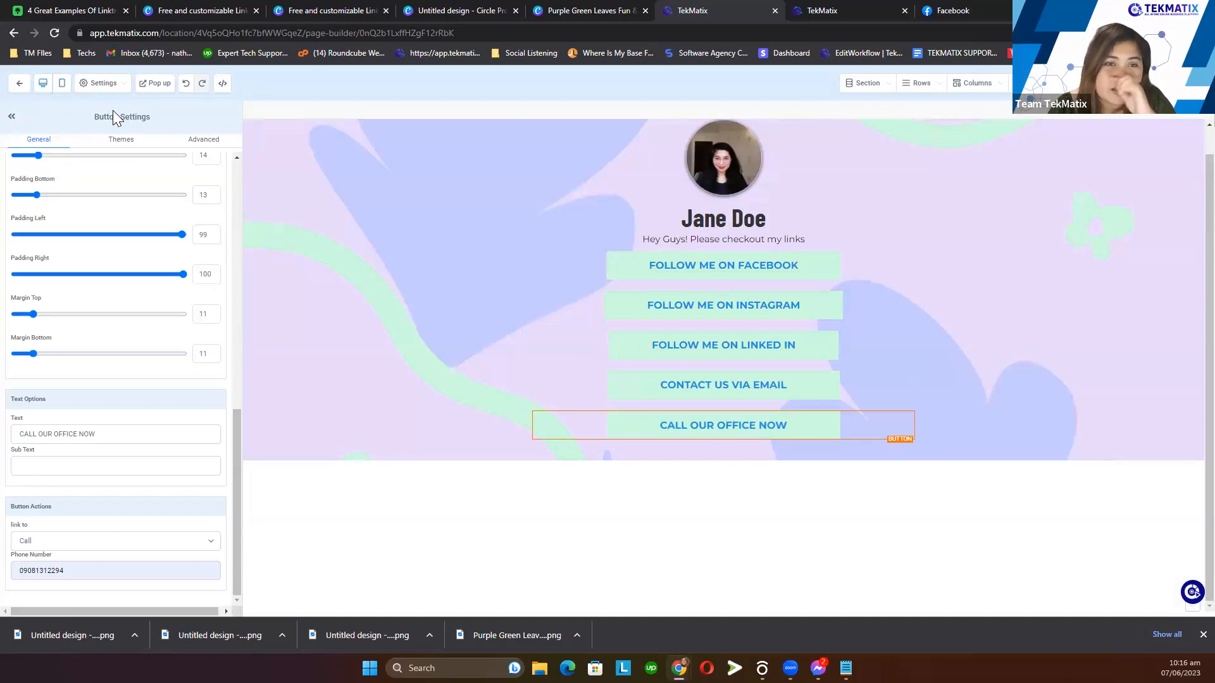
# - Inspect the oversized call button in the mobile view and delete it from the button stack
pyautogui.click(62, 83)
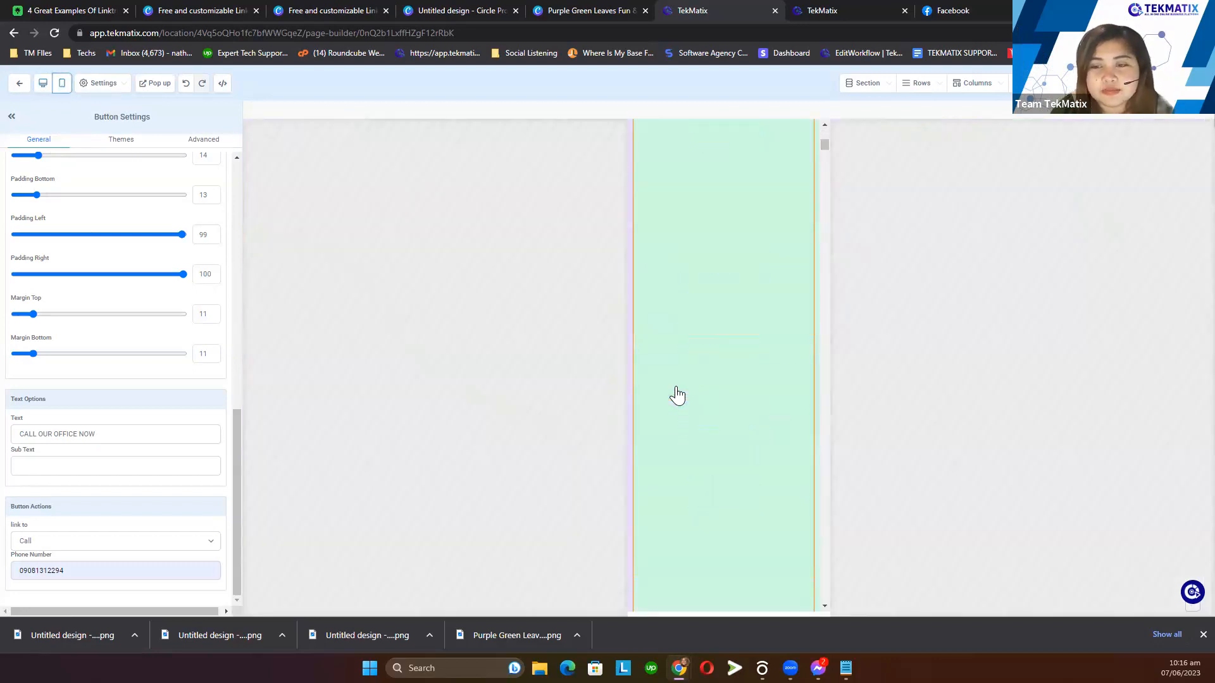
pyautogui.scroll(-14, 694, 448)
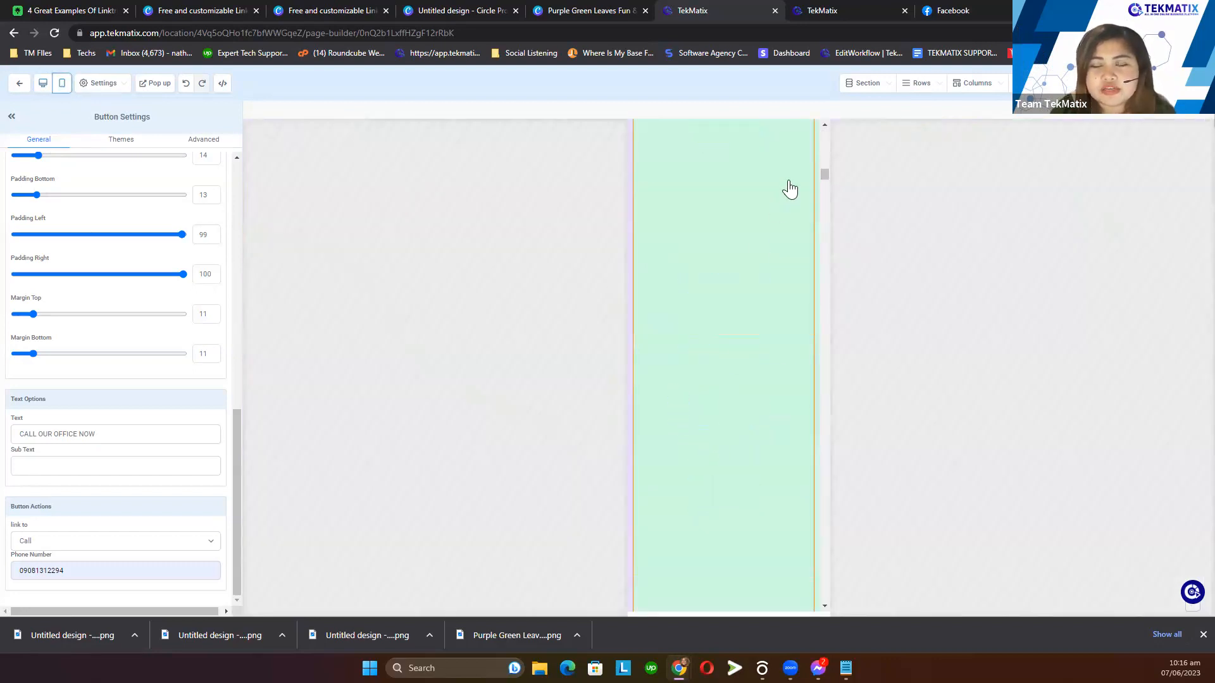
pyautogui.moveTo(825, 586); pyautogui.dragTo(823, 609)
pyautogui.rightClick(762, 502)
pyautogui.click(695, 472)
pyautogui.scroll(1, 700, 472)
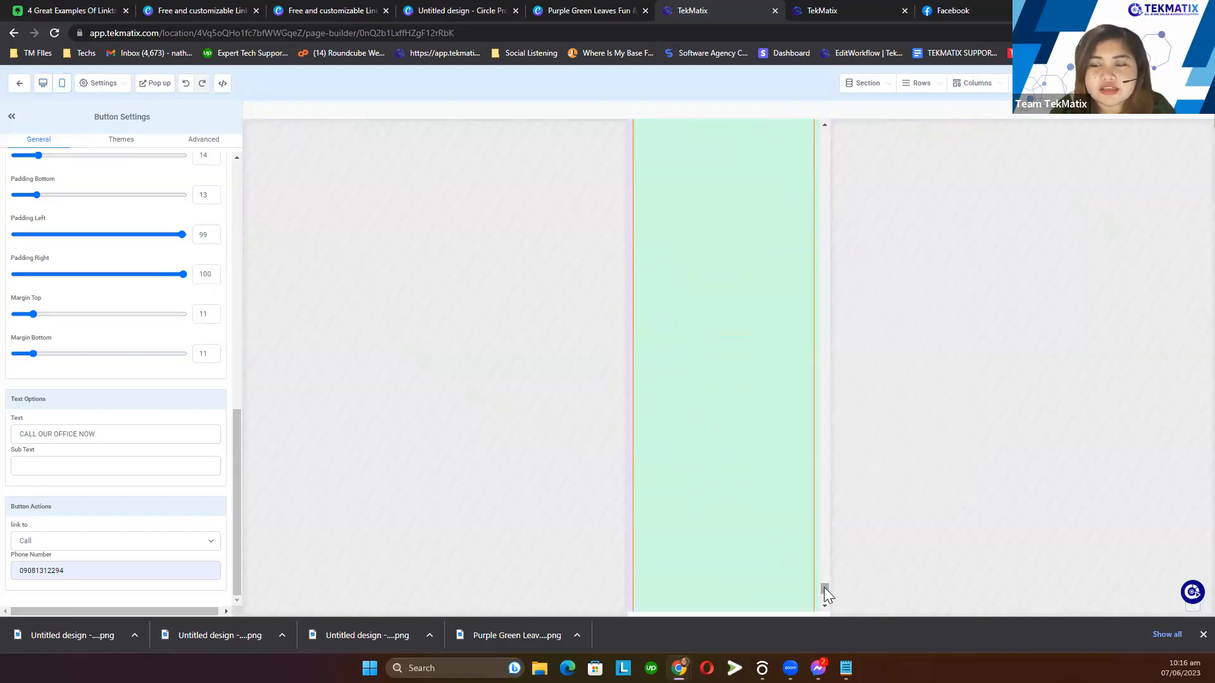
pyautogui.moveTo(824, 162); pyautogui.dragTo(820, 139)
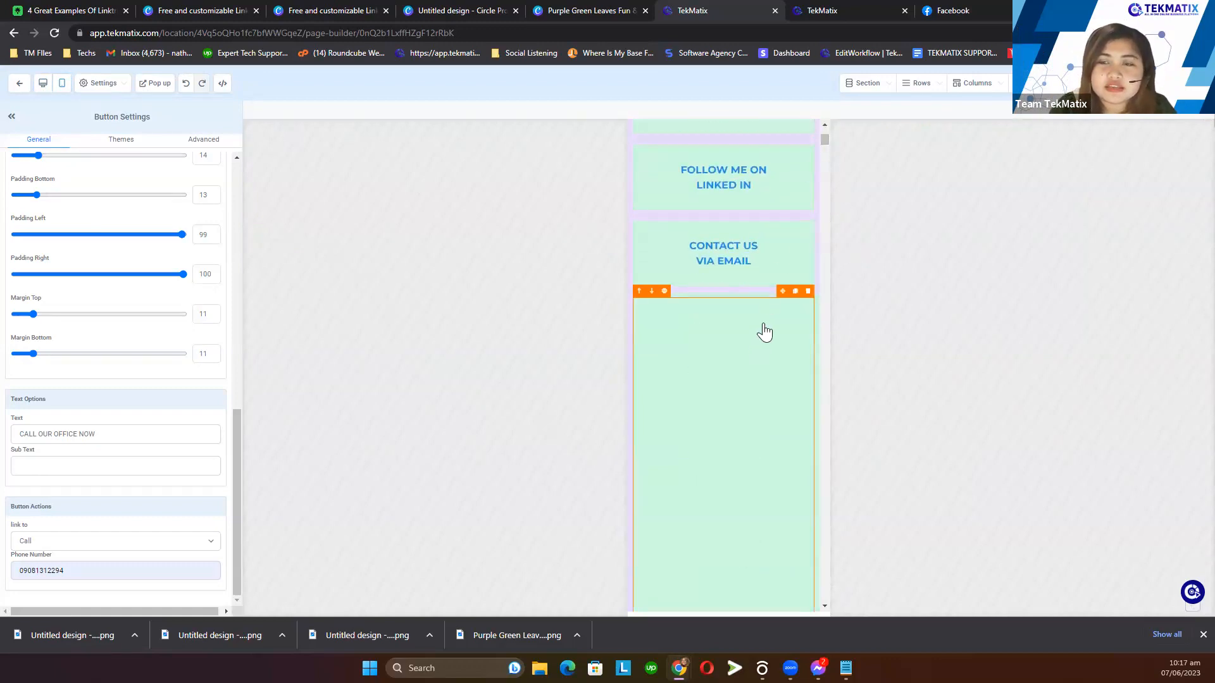
pyautogui.click(807, 292)
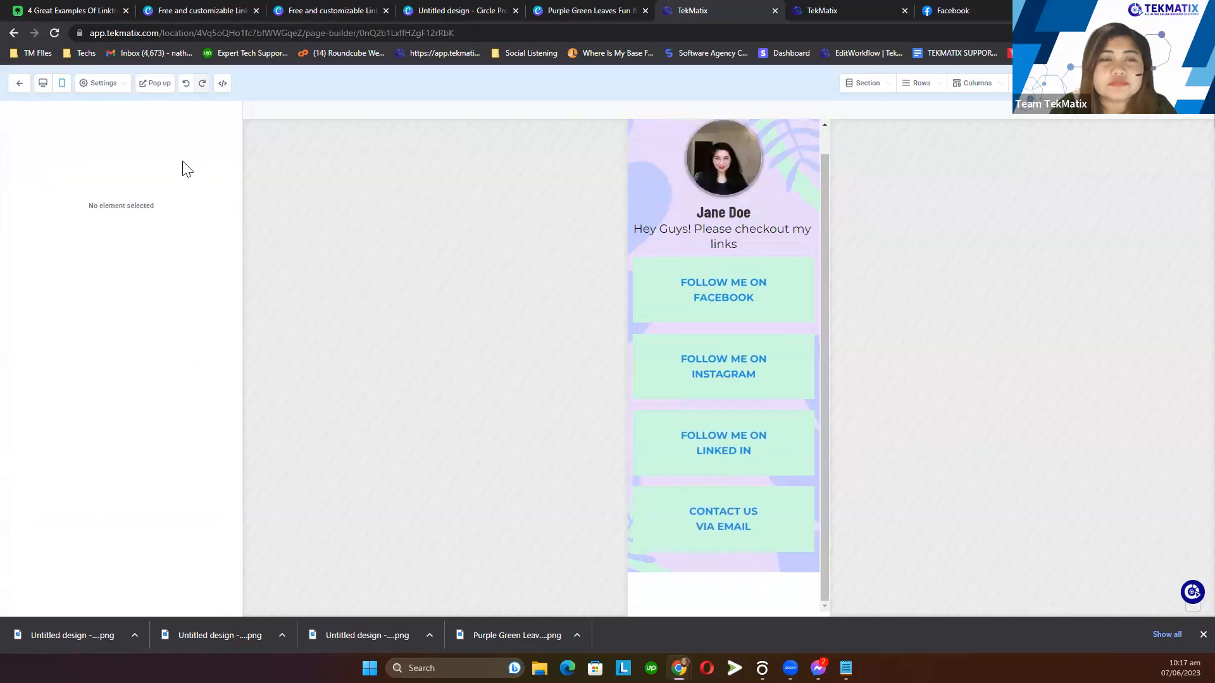
# - Duplicate the CONTACT US VIA EMAIL button and change the lower copy's text to "CALL OUR OFFICE TODAY"
pyautogui.click(796, 481)
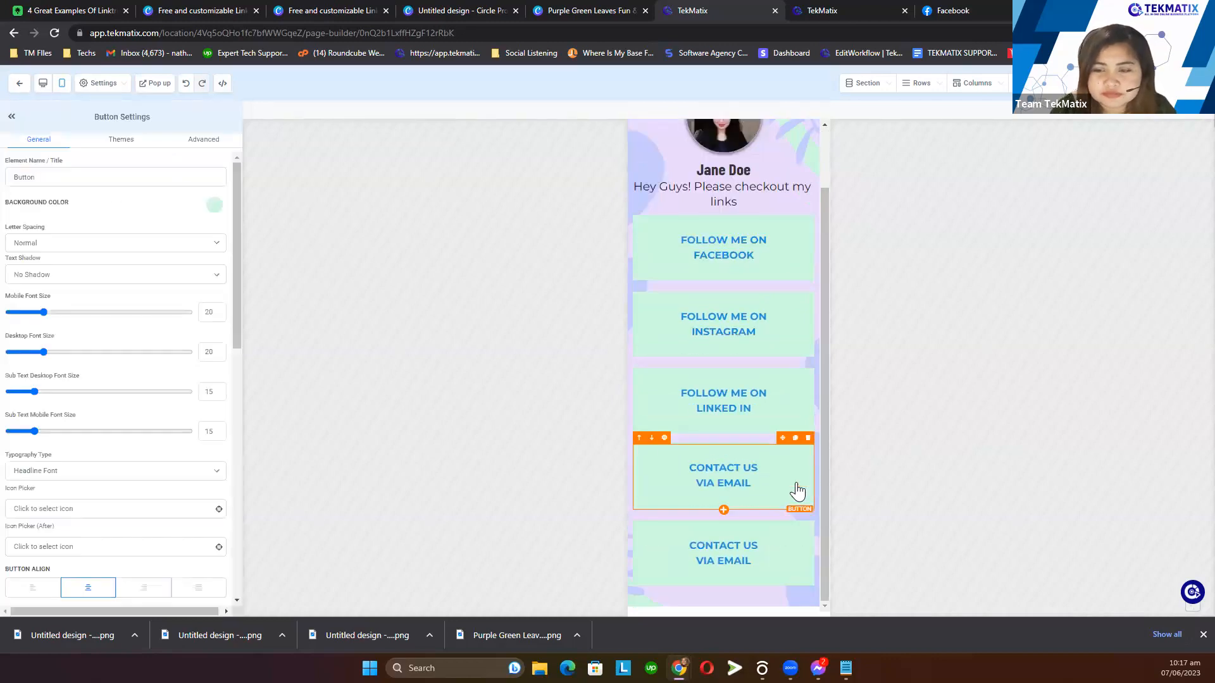
pyautogui.click(738, 550)
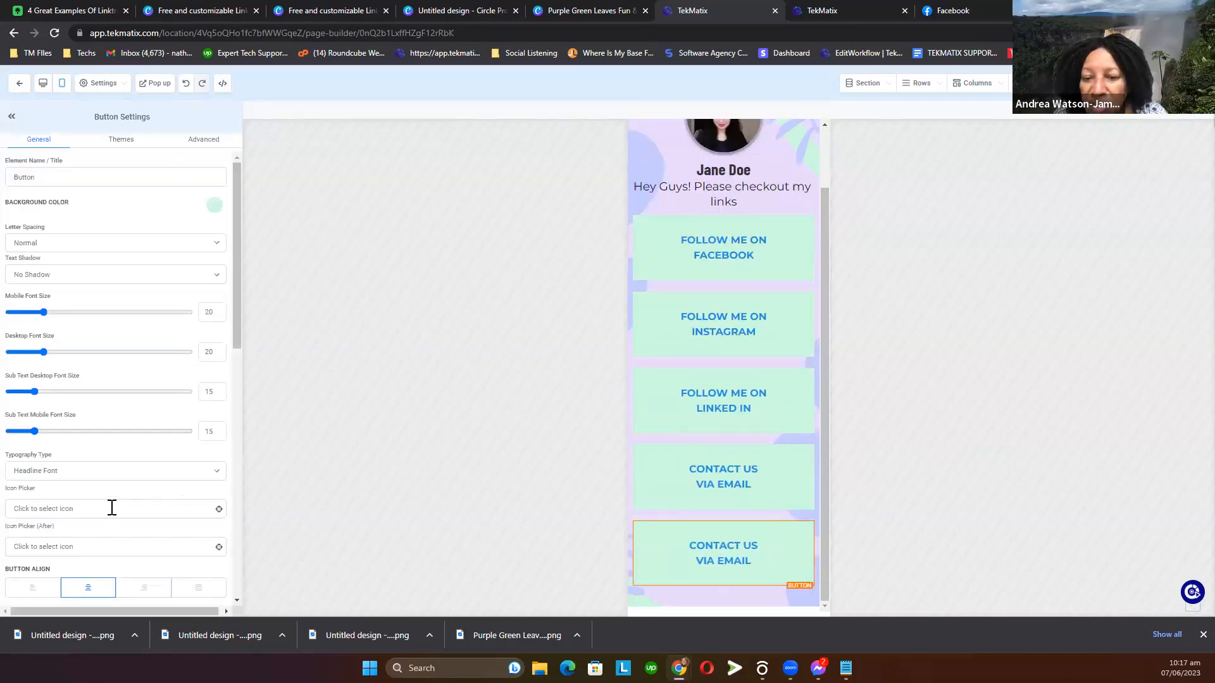
pyautogui.scroll(-5, 111, 507)
pyautogui.scroll(-4, 112, 512)
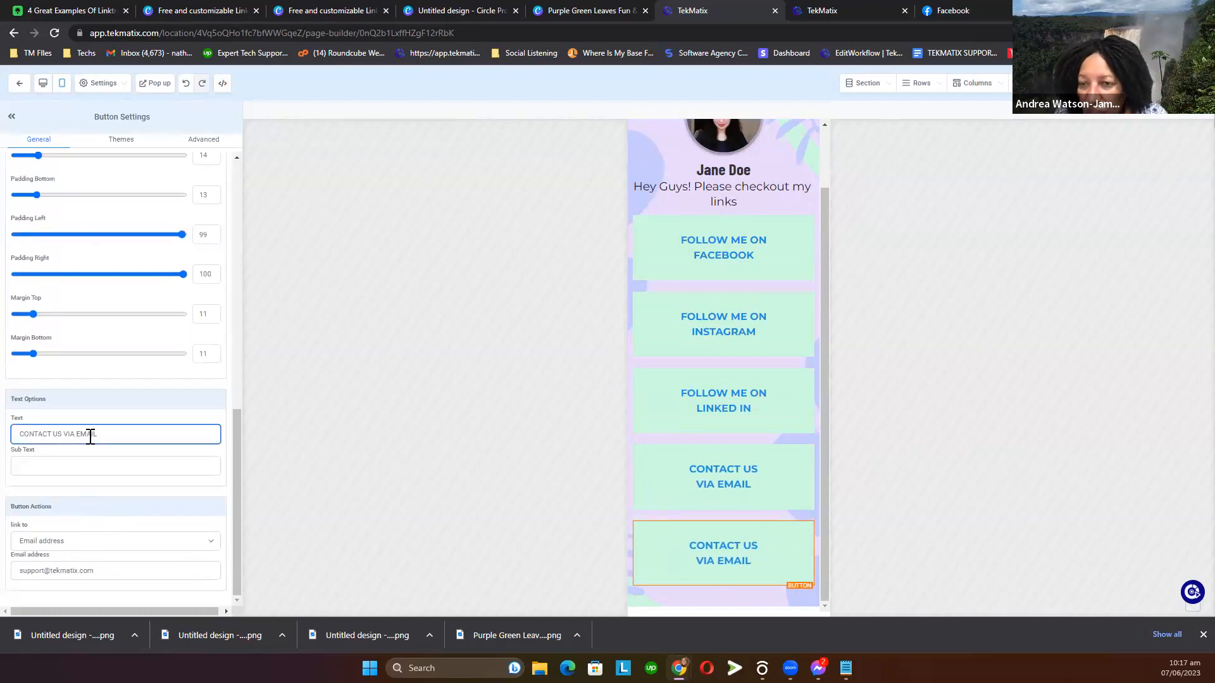
pyautogui.hotkey('ctrl', 'a')
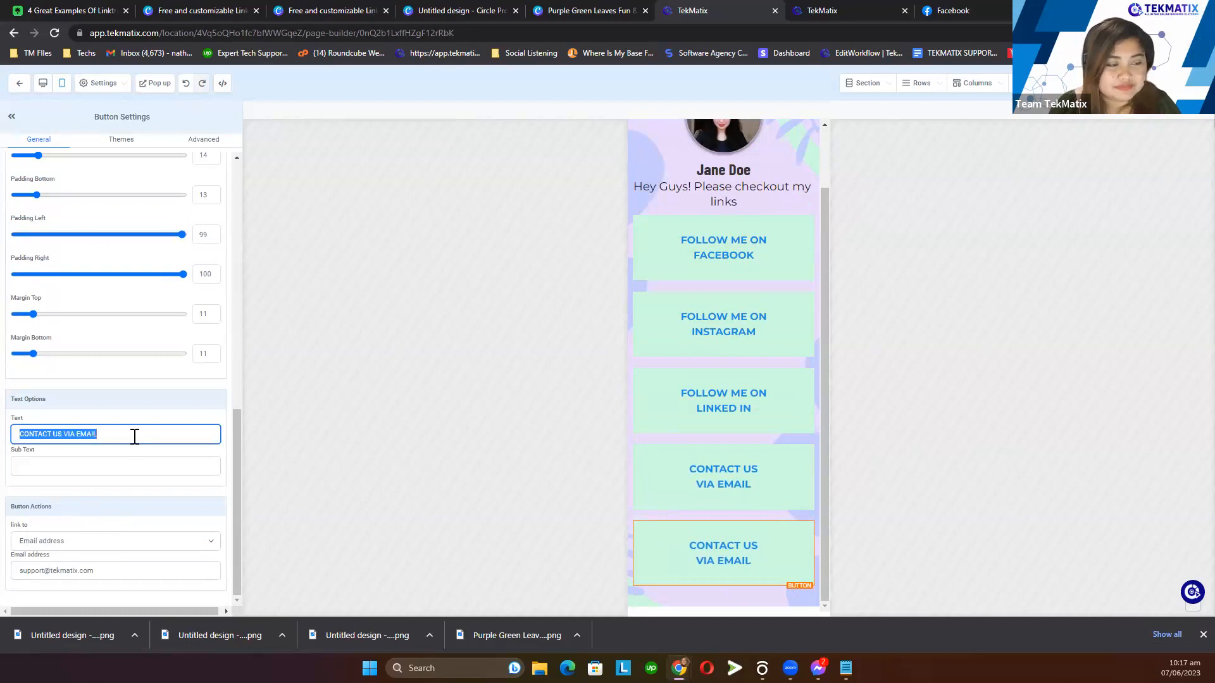
pyautogui.write('CSA')
pyautogui.press('BackSpace')
pyautogui.press('BackSpace')
pyautogui.write('ALL OUR')
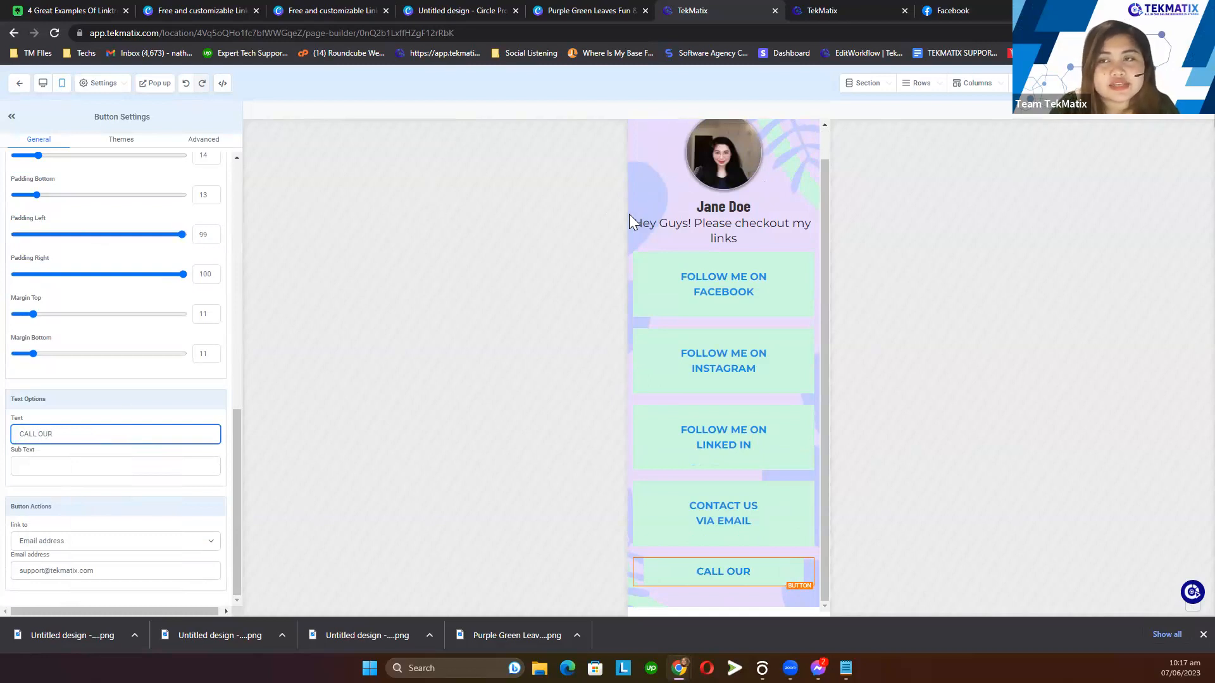
pyautogui.click(822, 11)
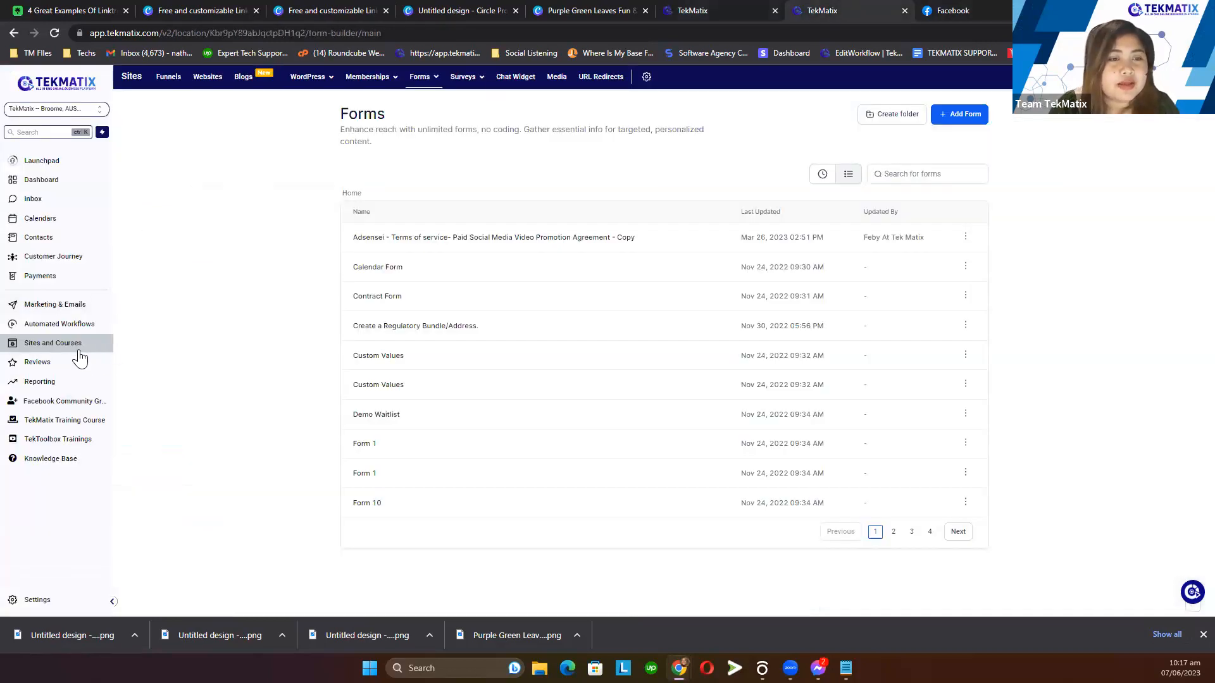
pyautogui.click(710, 9)
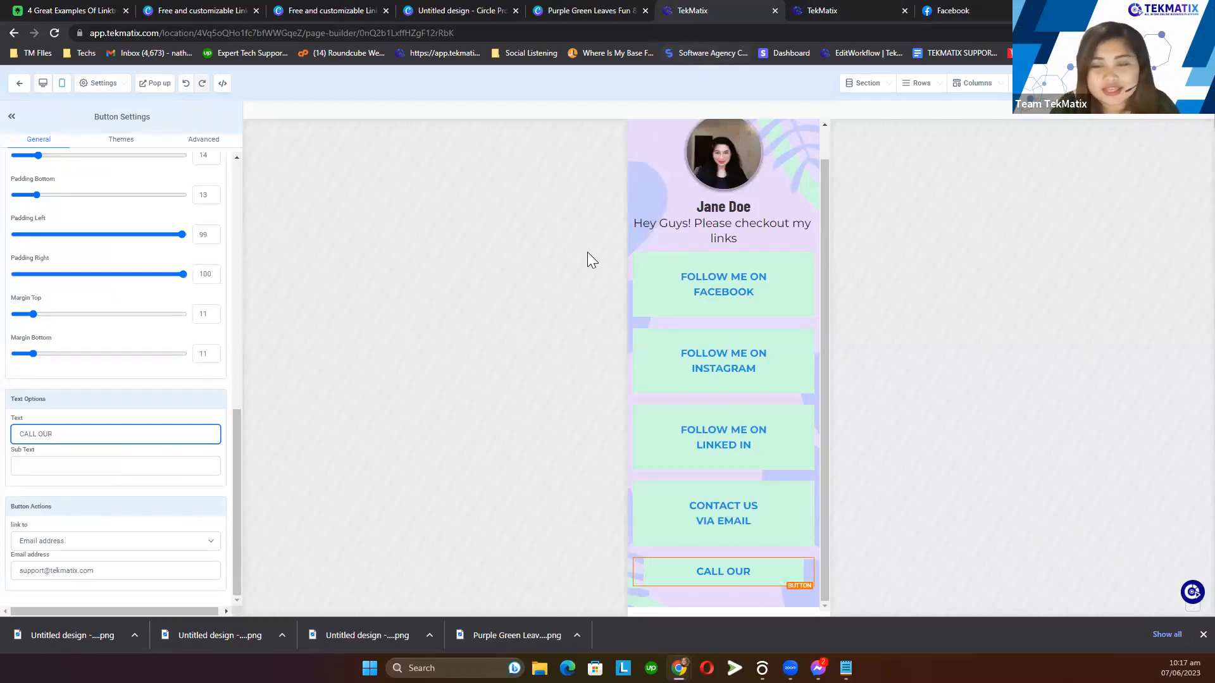
pyautogui.click(78, 437)
pyautogui.write('OF')
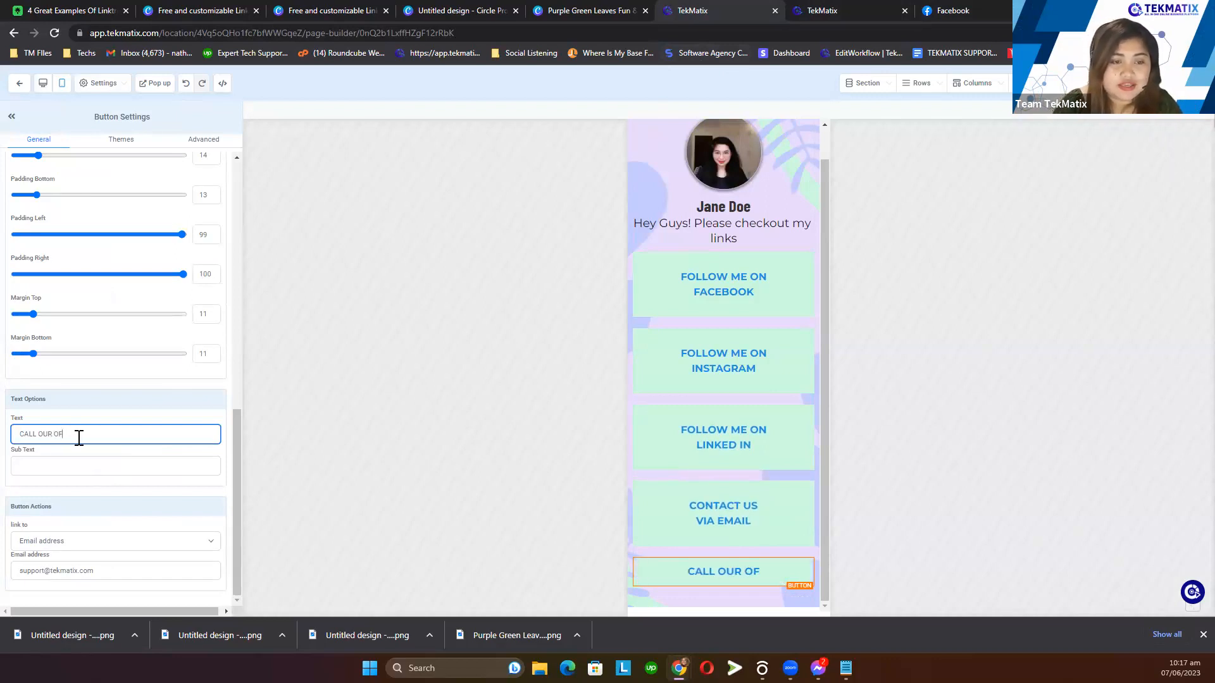
pyautogui.write('FICE TODAY')
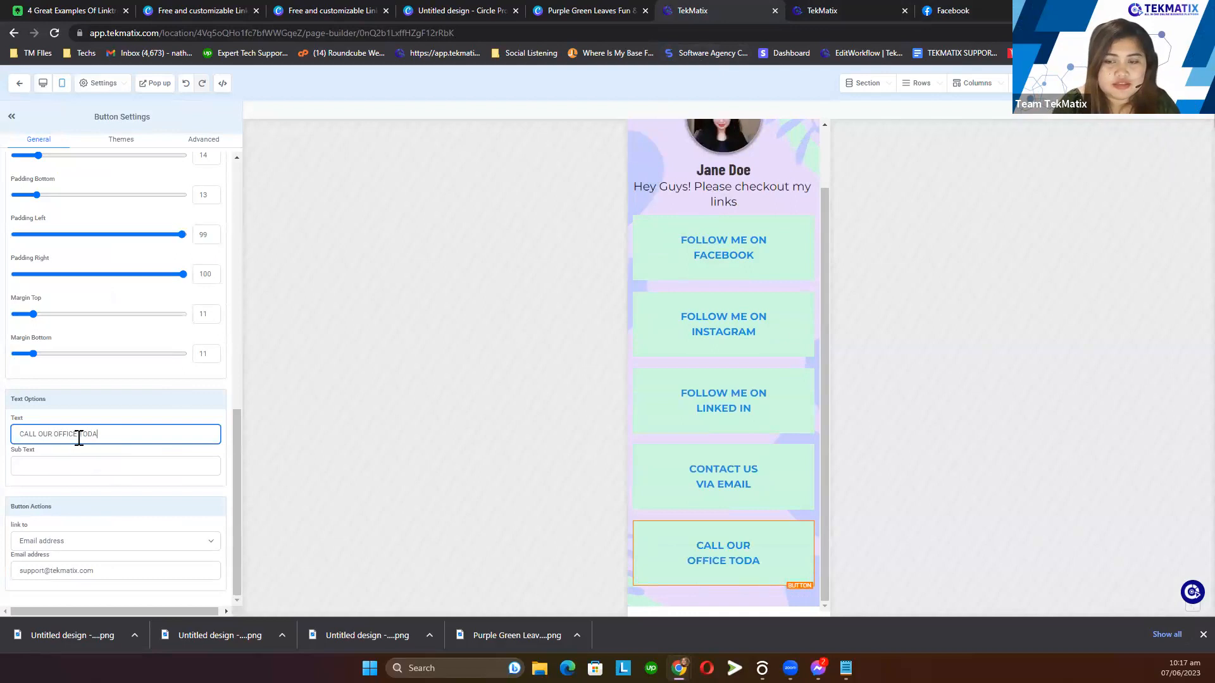
# - Set the new call button's link action to Call and fill in the office phone number
pyautogui.click(73, 542)
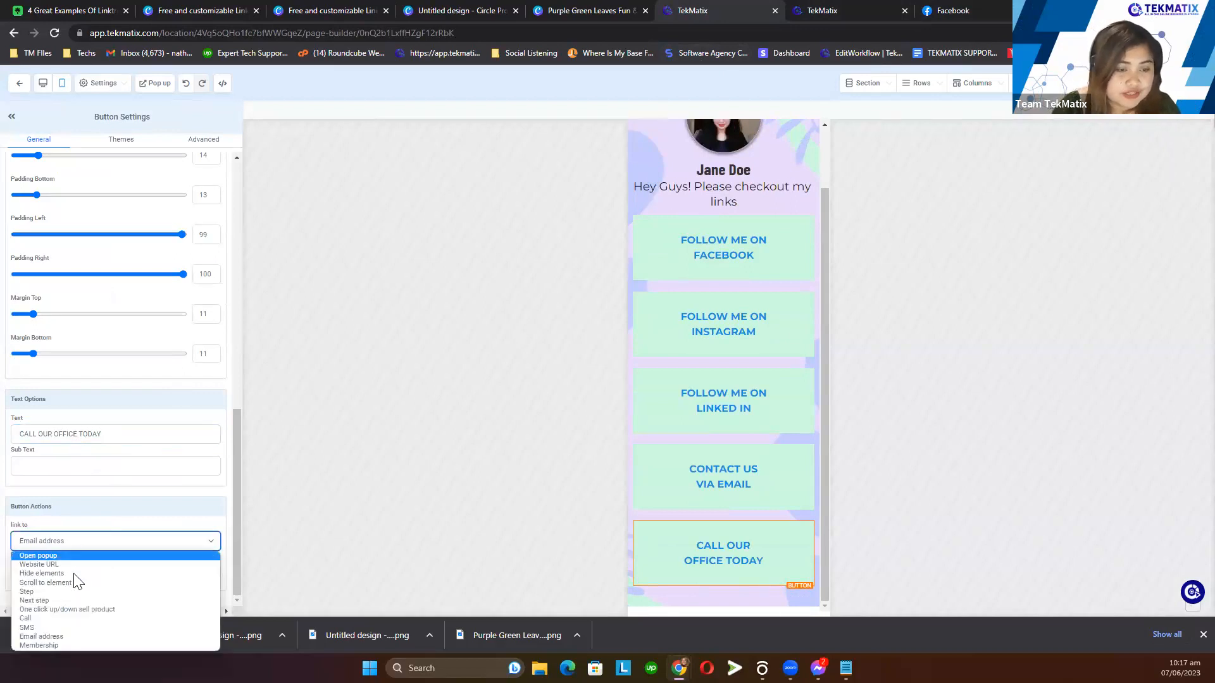
pyautogui.click(75, 618)
pyautogui.click(66, 570)
pyautogui.click(114, 513)
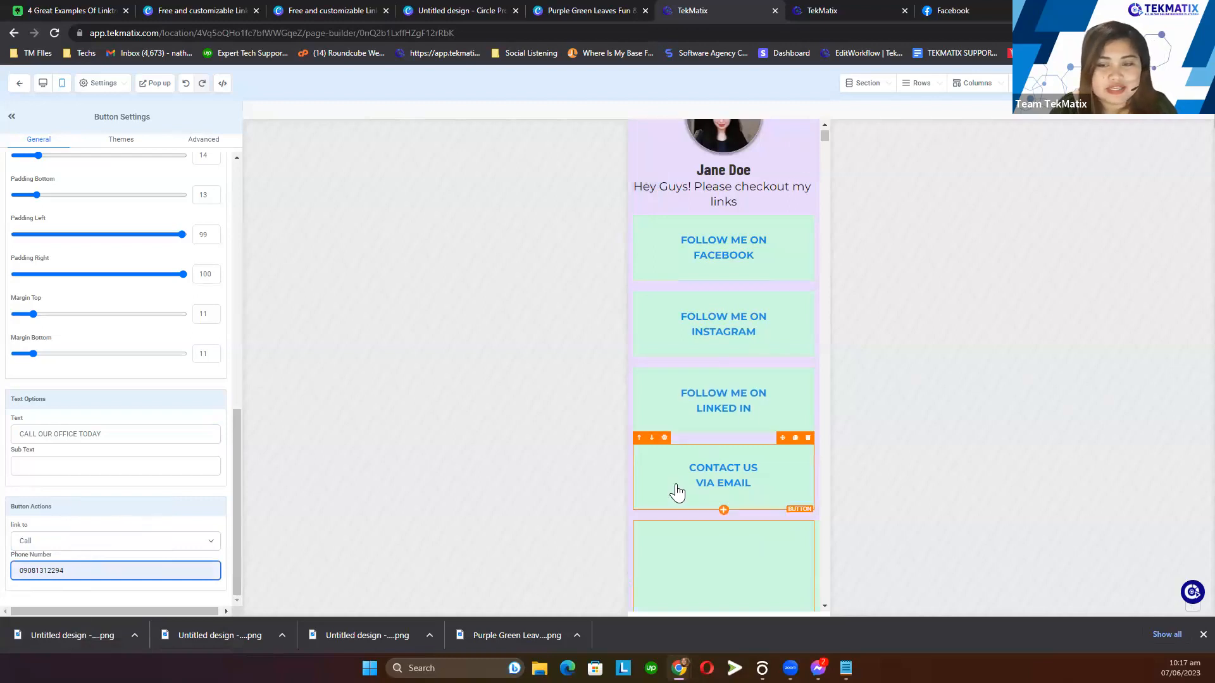
# - Save the page, preview it in a new browser tab, and return to the page builder
pyautogui.scroll(-5, 676, 492)
pyautogui.scroll(-2, 762, 429)
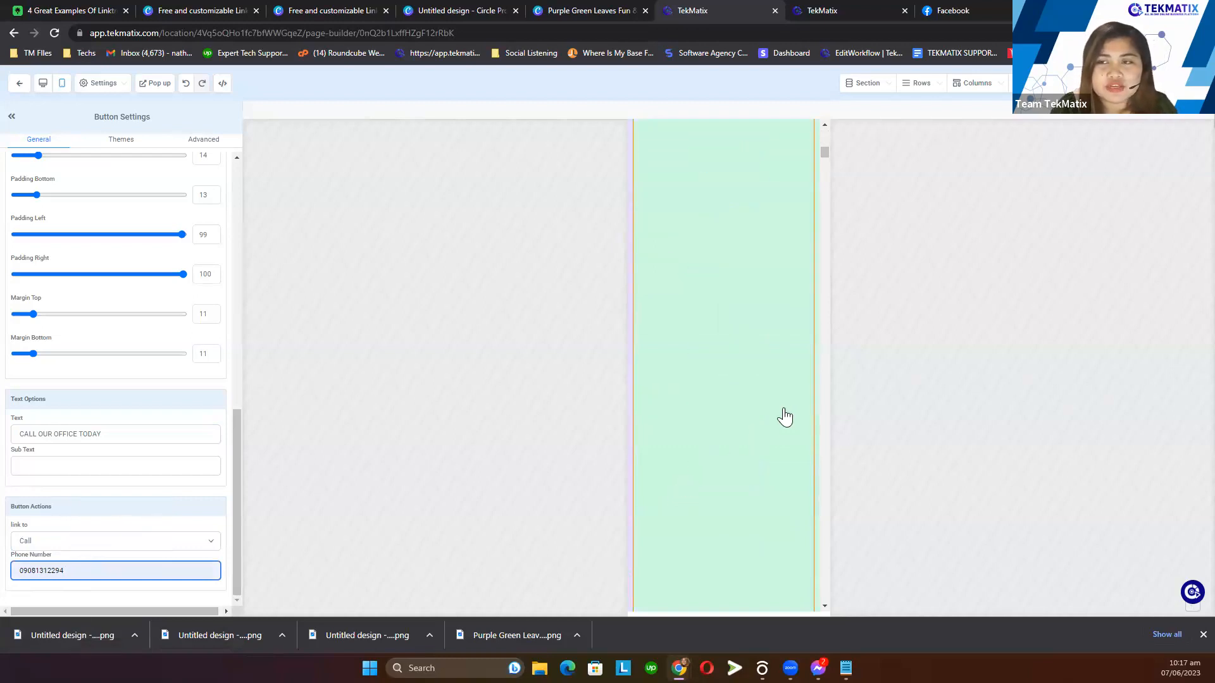
pyautogui.click(1182, 83)
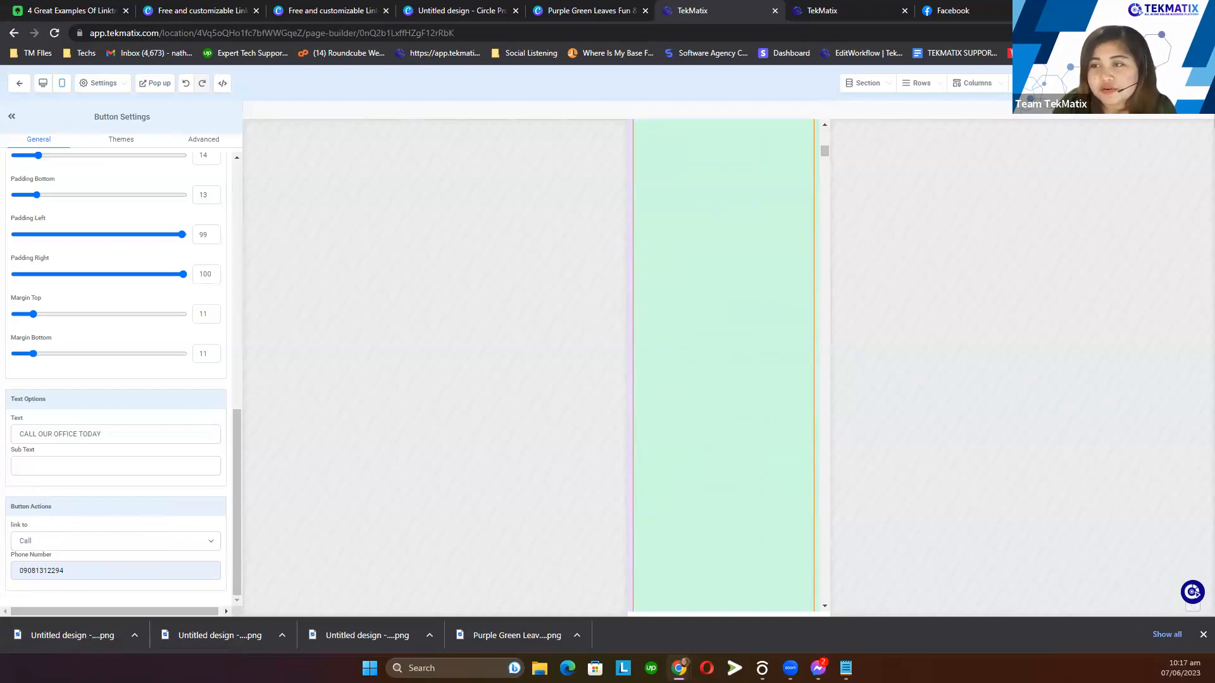
pyautogui.click(1137, 83)
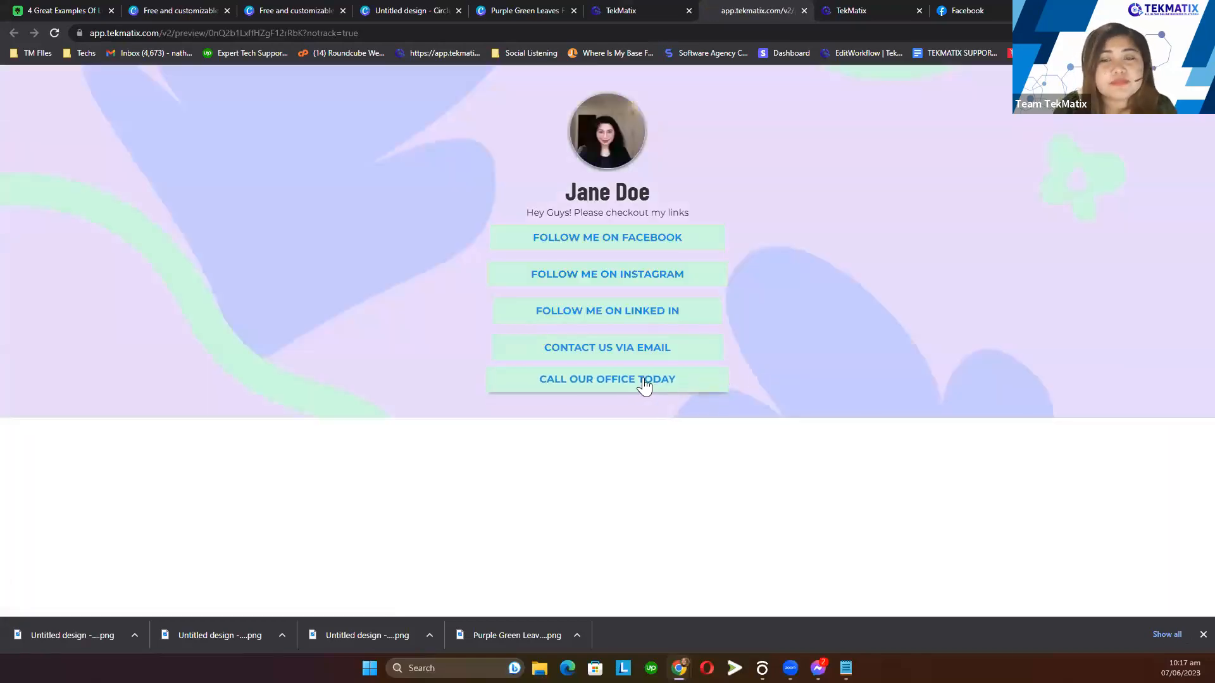
pyautogui.click(641, 10)
# - In the desktop view, set the section's top padding to 82 and its bottom padding to 100
pyautogui.scroll(-4, 783, 402)
pyautogui.click(43, 83)
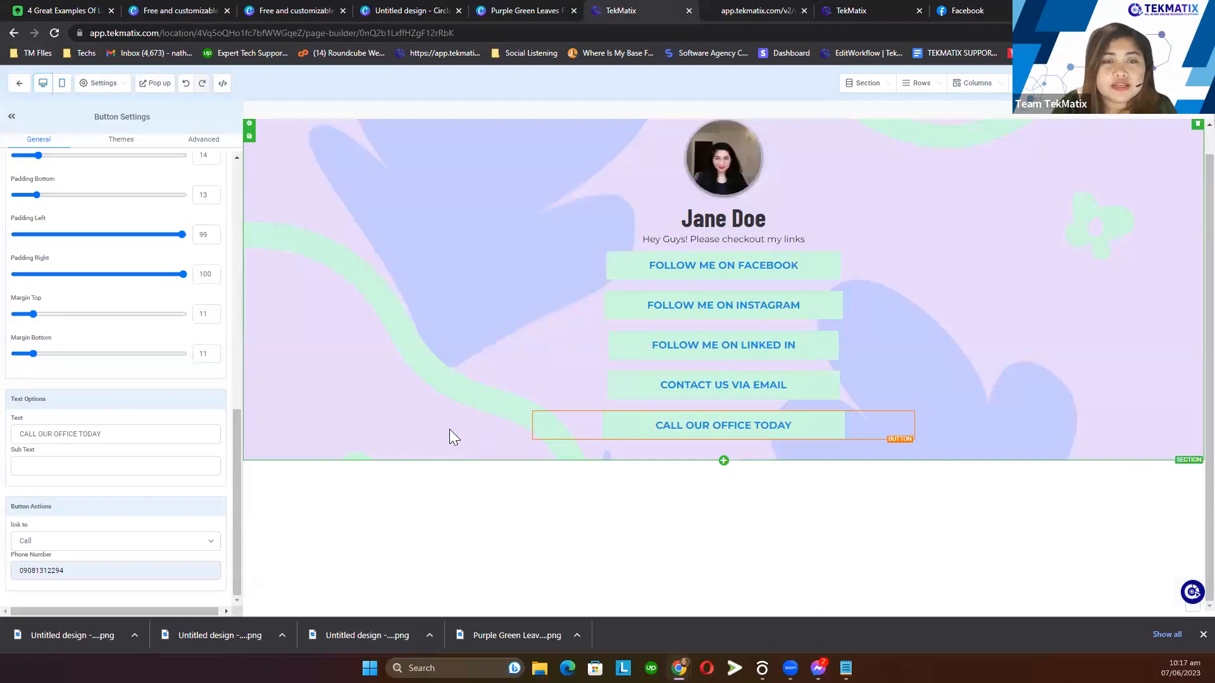
pyautogui.click(450, 430)
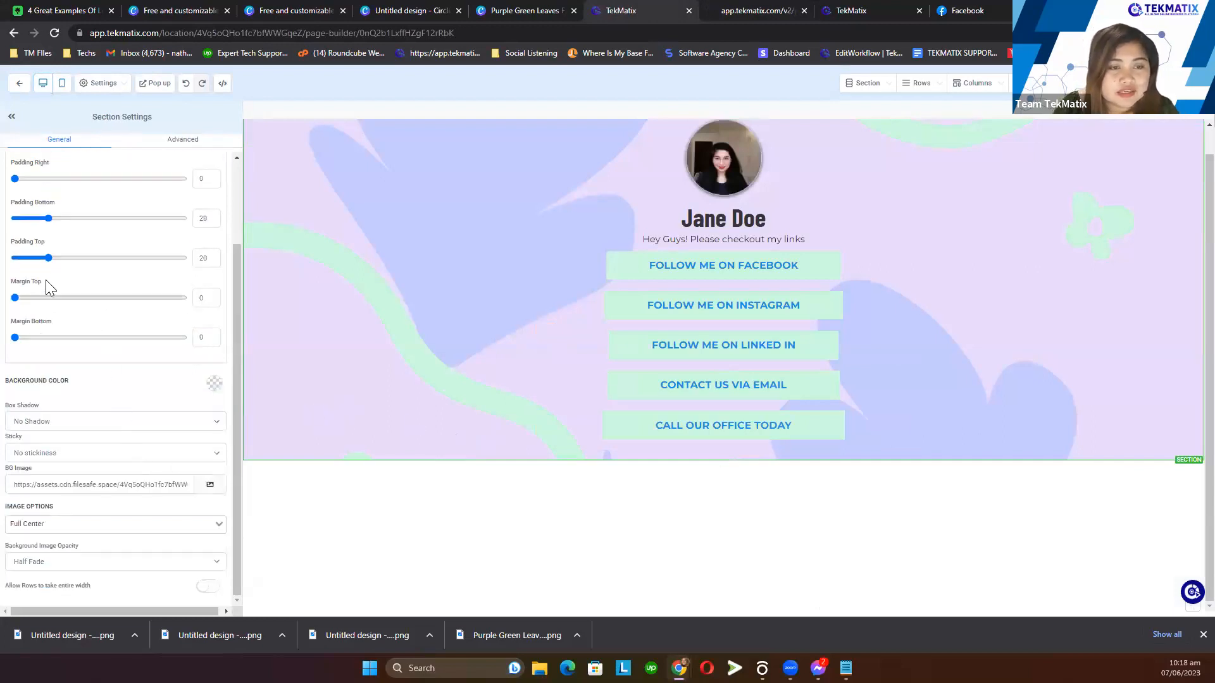
pyautogui.moveTo(49, 258); pyautogui.dragTo(153, 259)
pyautogui.moveTo(48, 218); pyautogui.dragTo(240, 219)
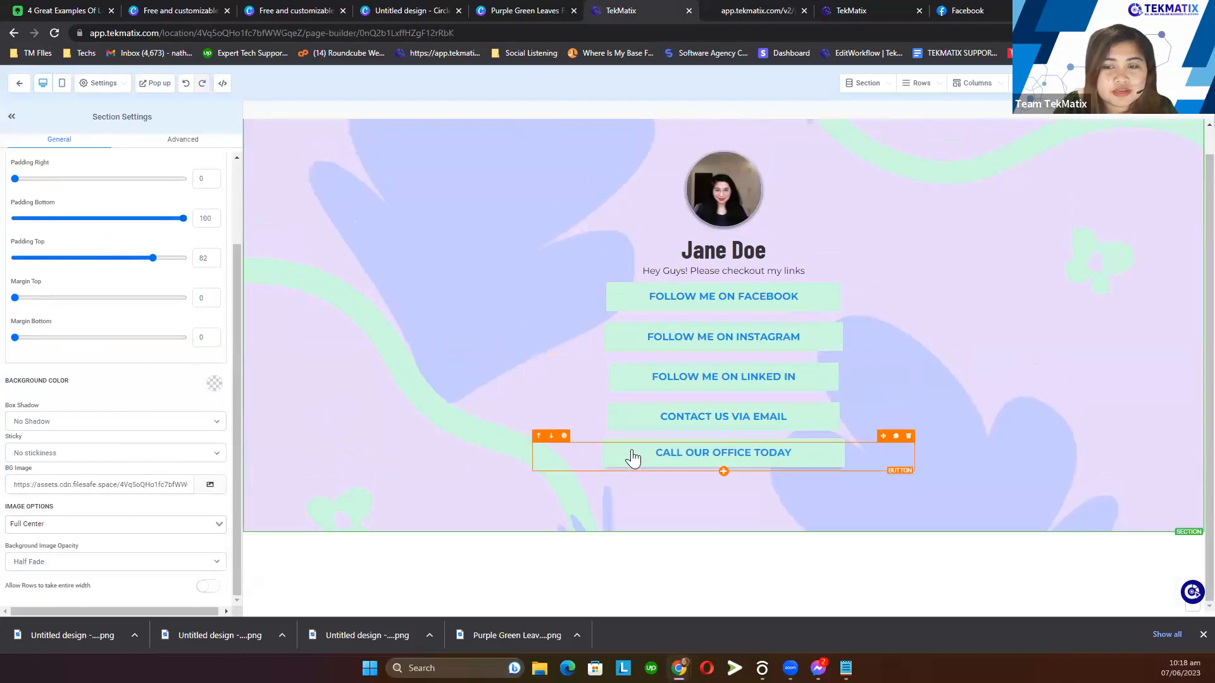
# - Set the CALL OUR OFFICE TODAY button's top margin to 16 and its bottom margin to 100
pyautogui.click(557, 457)
pyautogui.scroll(1, 45, 322)
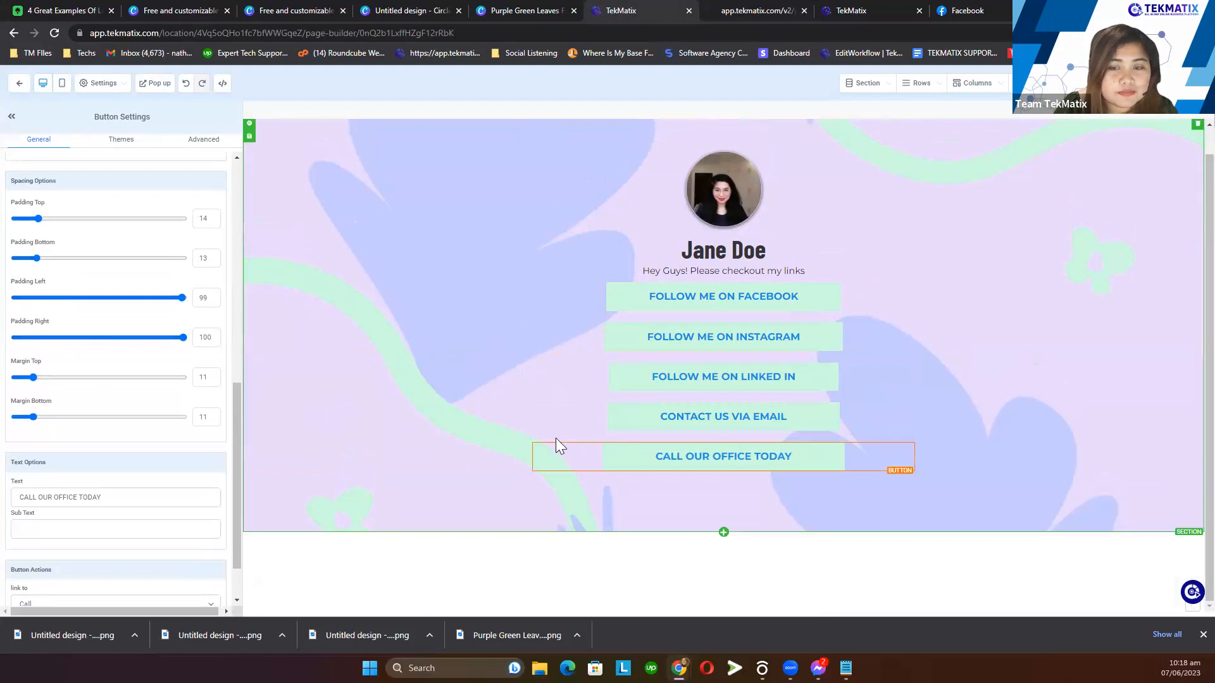
pyautogui.moveTo(33, 378); pyautogui.dragTo(227, 438)
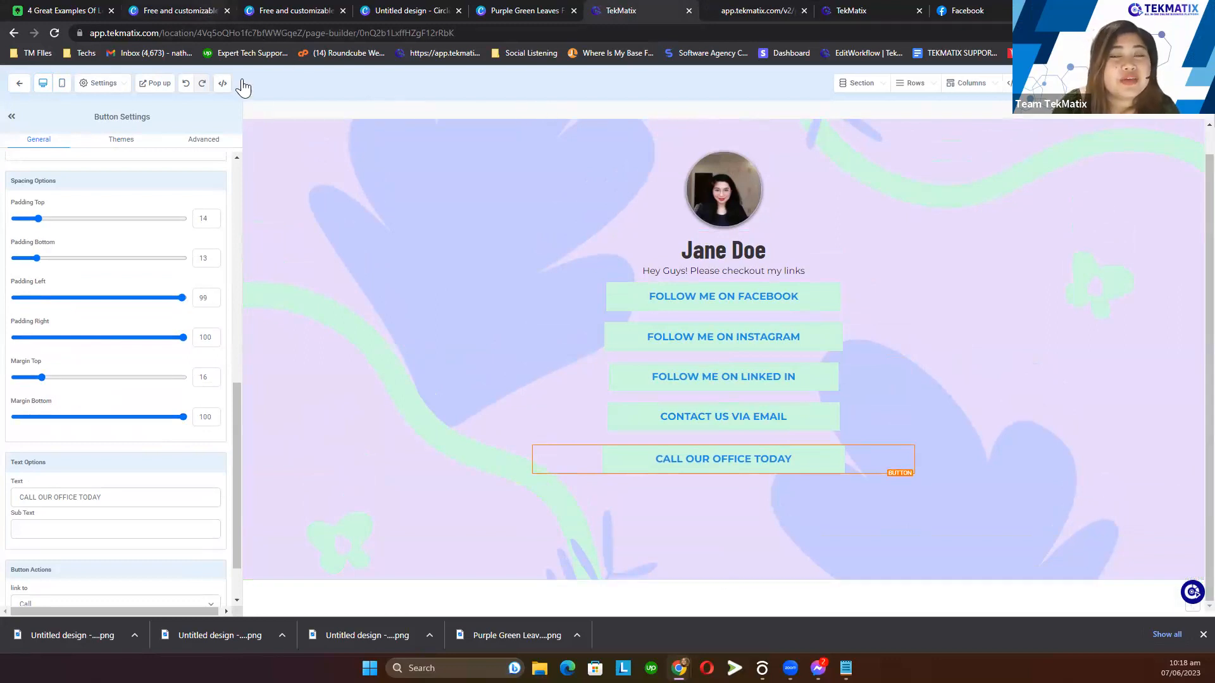
# - Review the Linktree profile image templates and the purple leaf background design in Canva, and return to the TekMatix page builder
pyautogui.click(207, 8)
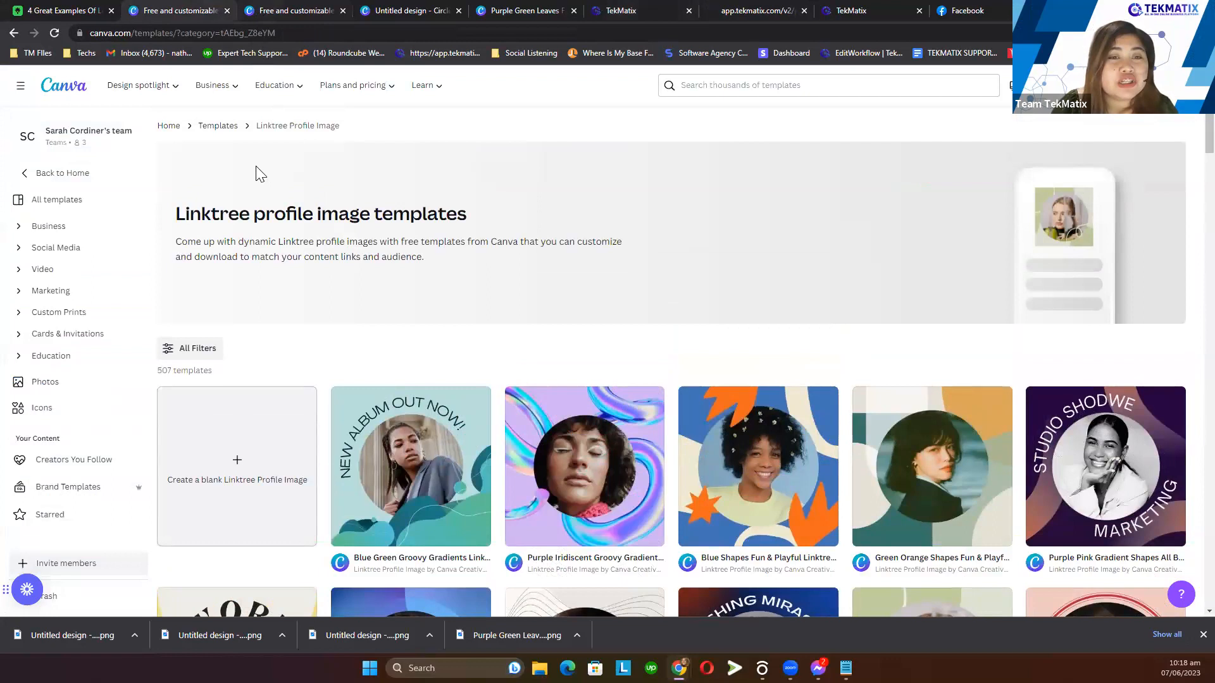
pyautogui.scroll(-1, 258, 172)
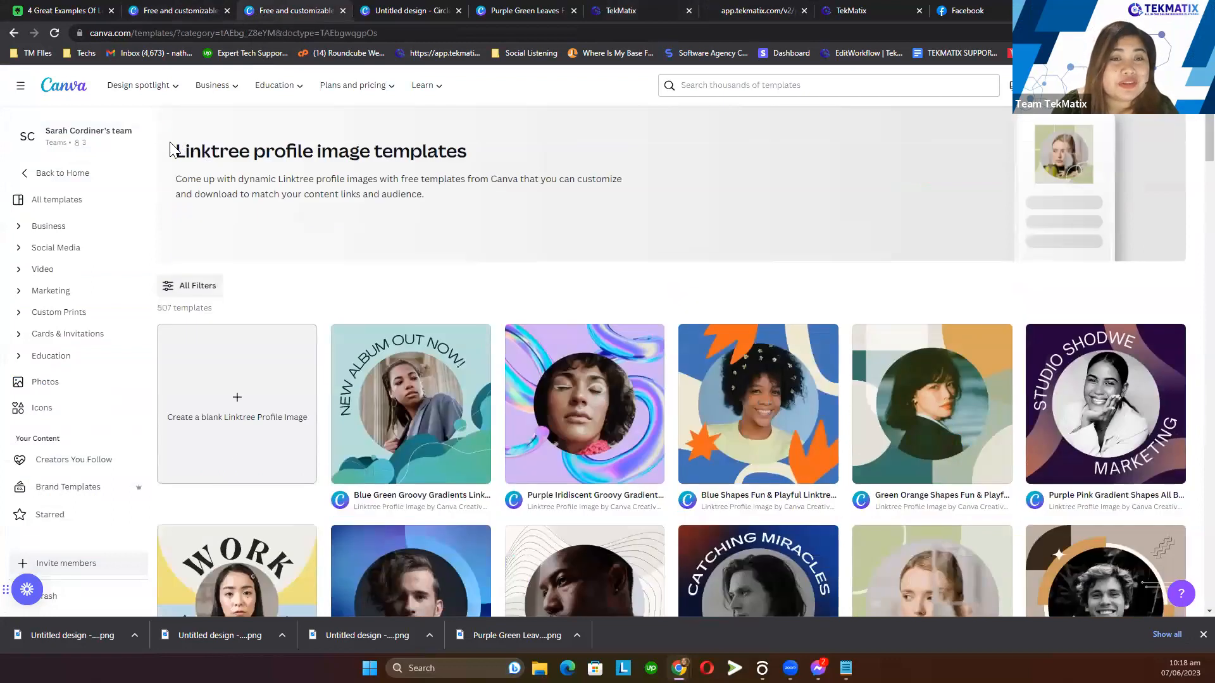
pyautogui.click(435, 6)
pyautogui.click(223, 8)
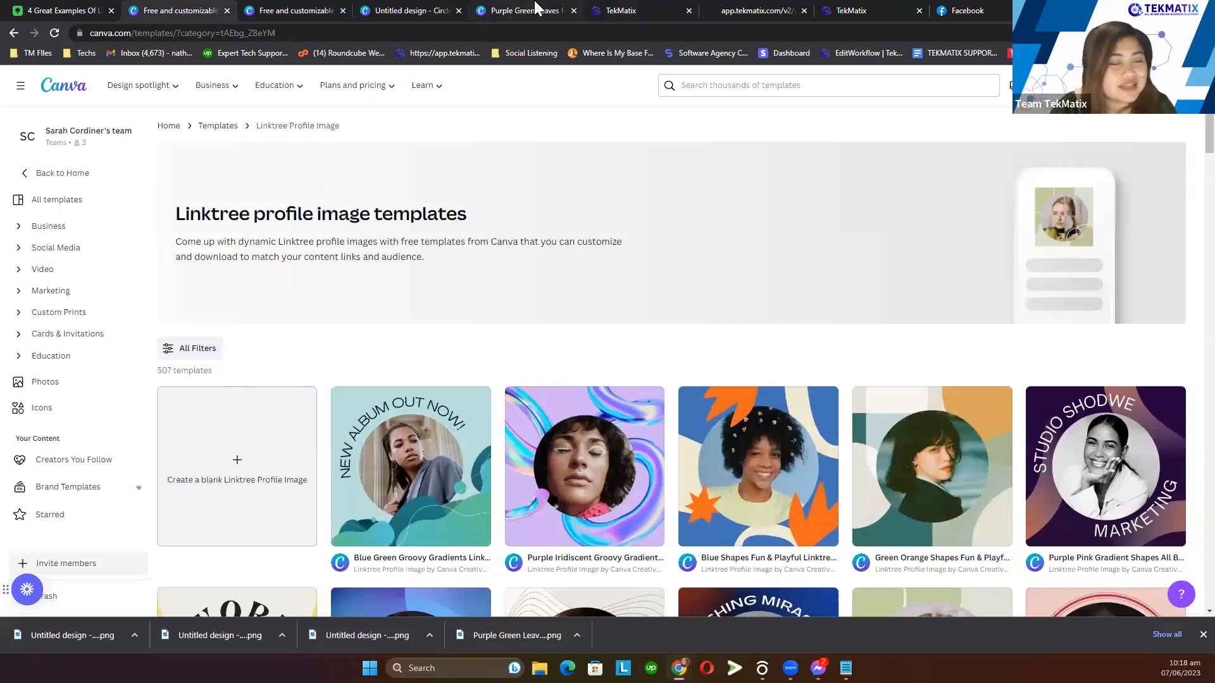
pyautogui.click(513, 9)
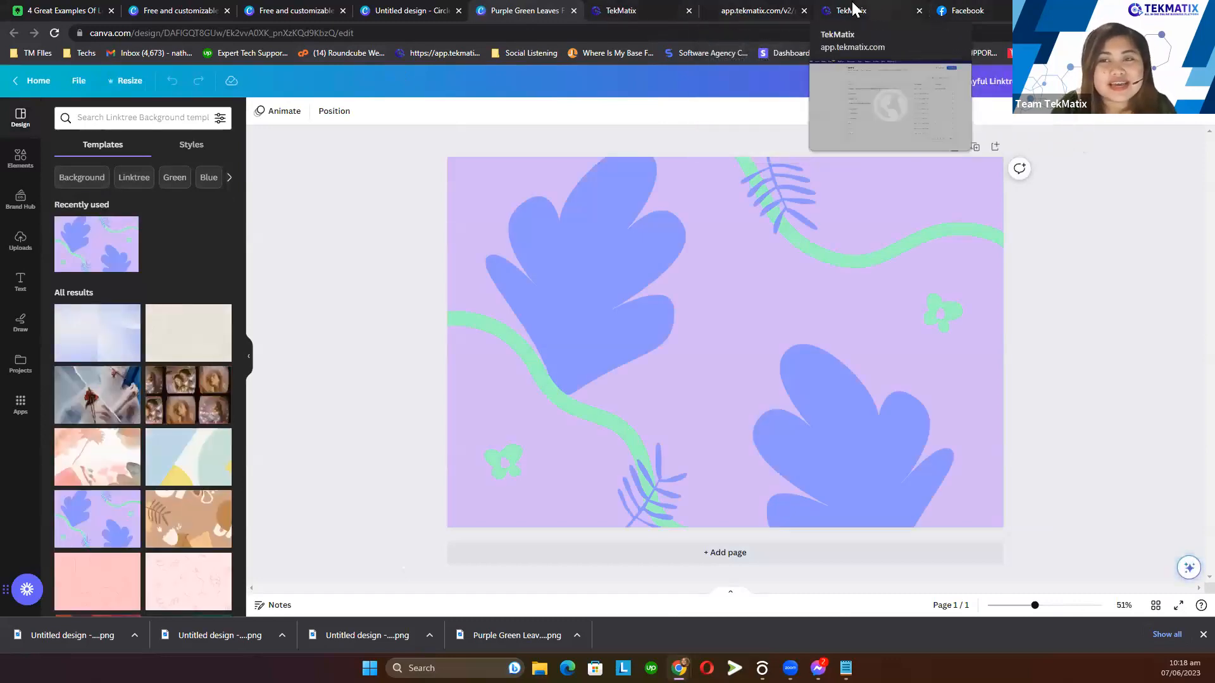
pyautogui.click(734, 11)
pyautogui.hotkey('ctrl', 'shift', 'Tab')
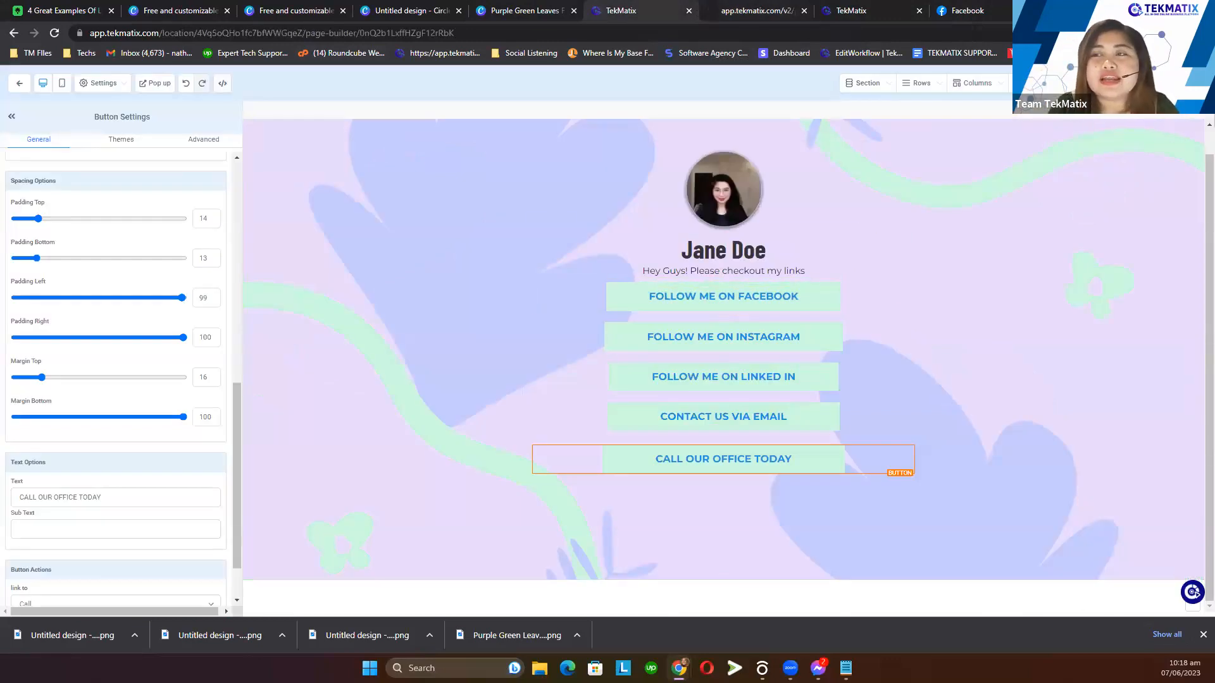
# - Open the page's SEO meta data settings and look at the title field
pyautogui.click(99, 90)
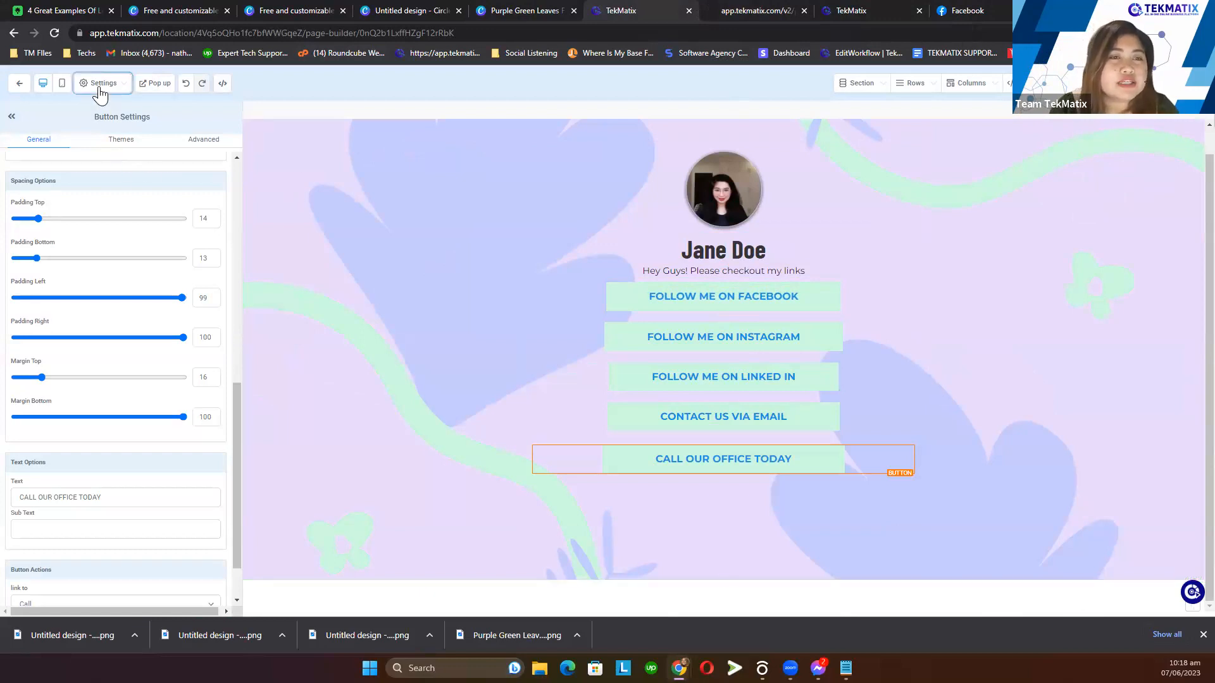
pyautogui.click(99, 108)
pyautogui.click(1057, 181)
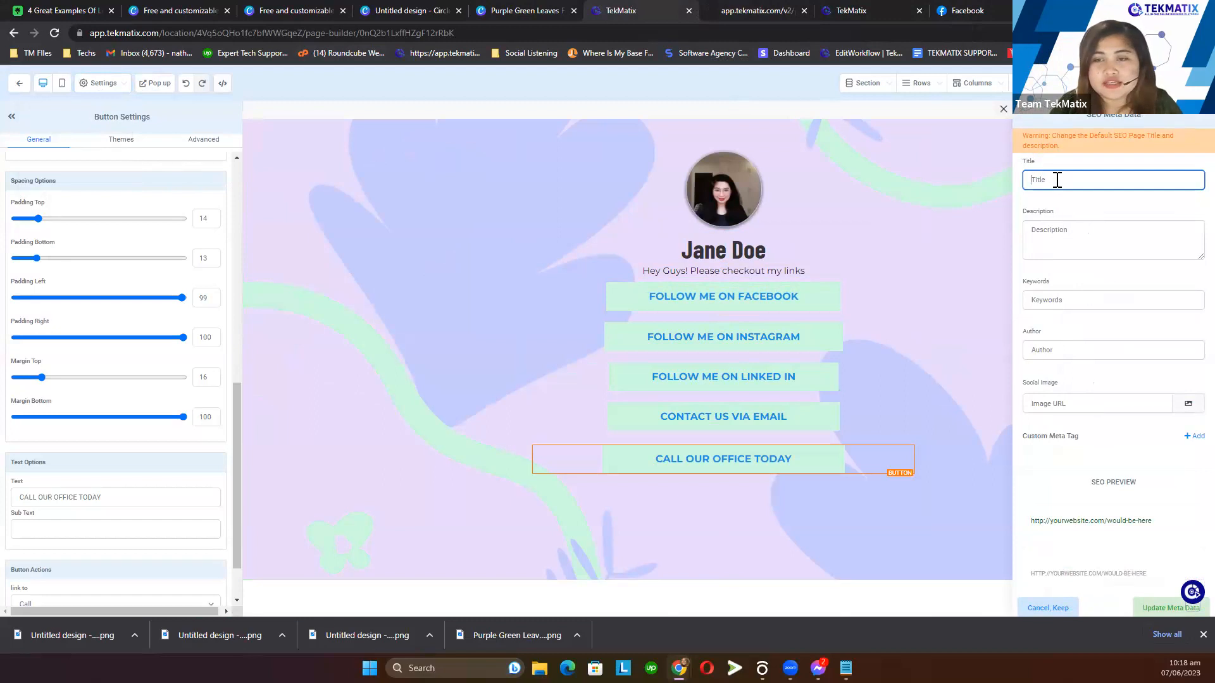
# - Replace the headline below the profile photo with the group owner's first name in possessive form followed by "Community Group"
pyautogui.tripleClick(747, 251)
pyautogui.write('Joca')
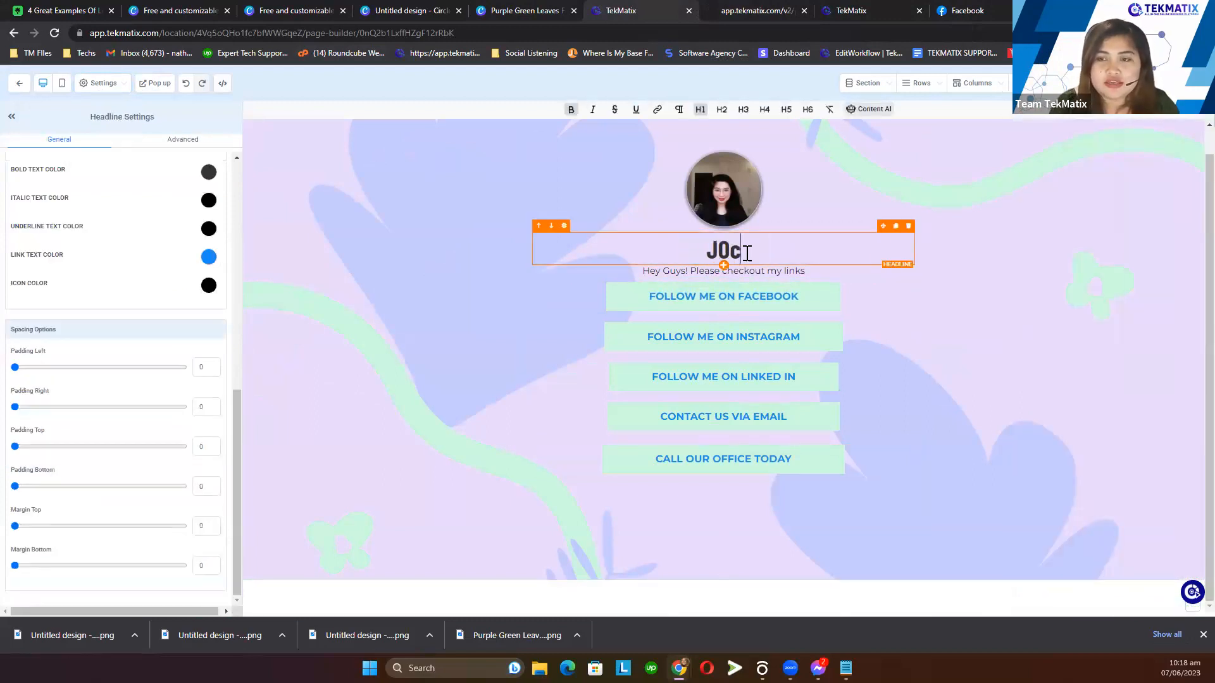
pyautogui.press('BackSpace')
pyautogui.press('BackSpace')
pyautogui.press('BackSpace')
pyautogui.write("ocel's")
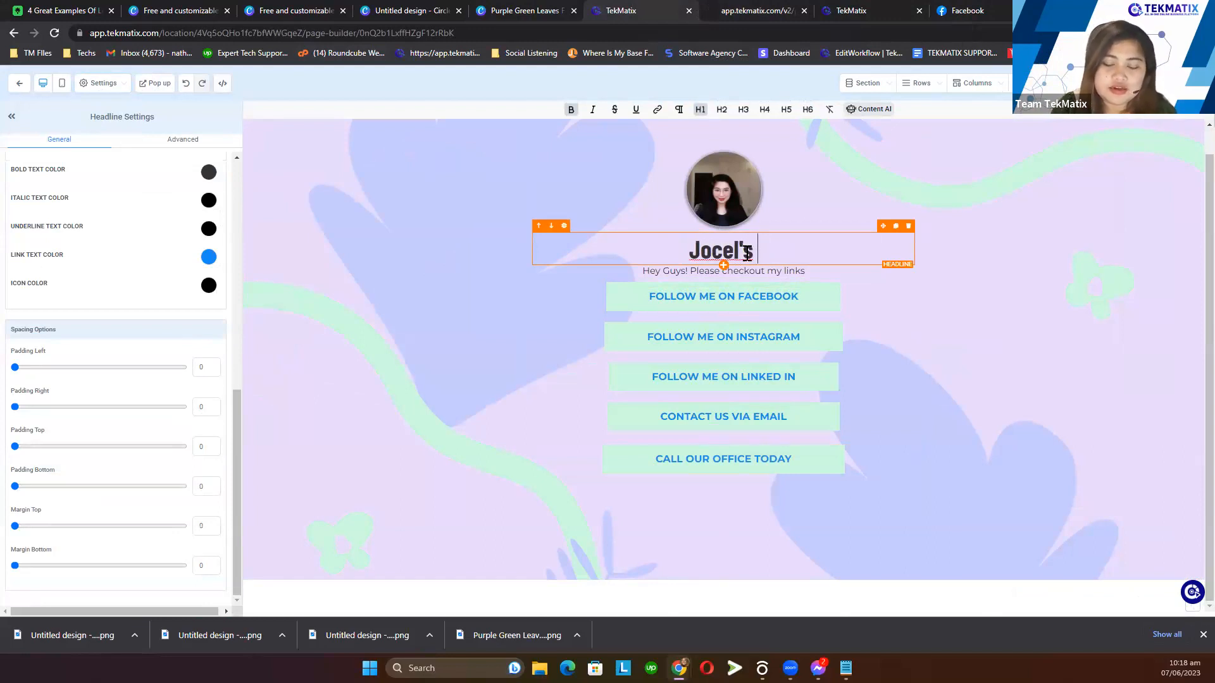
pyautogui.write(' Communi')
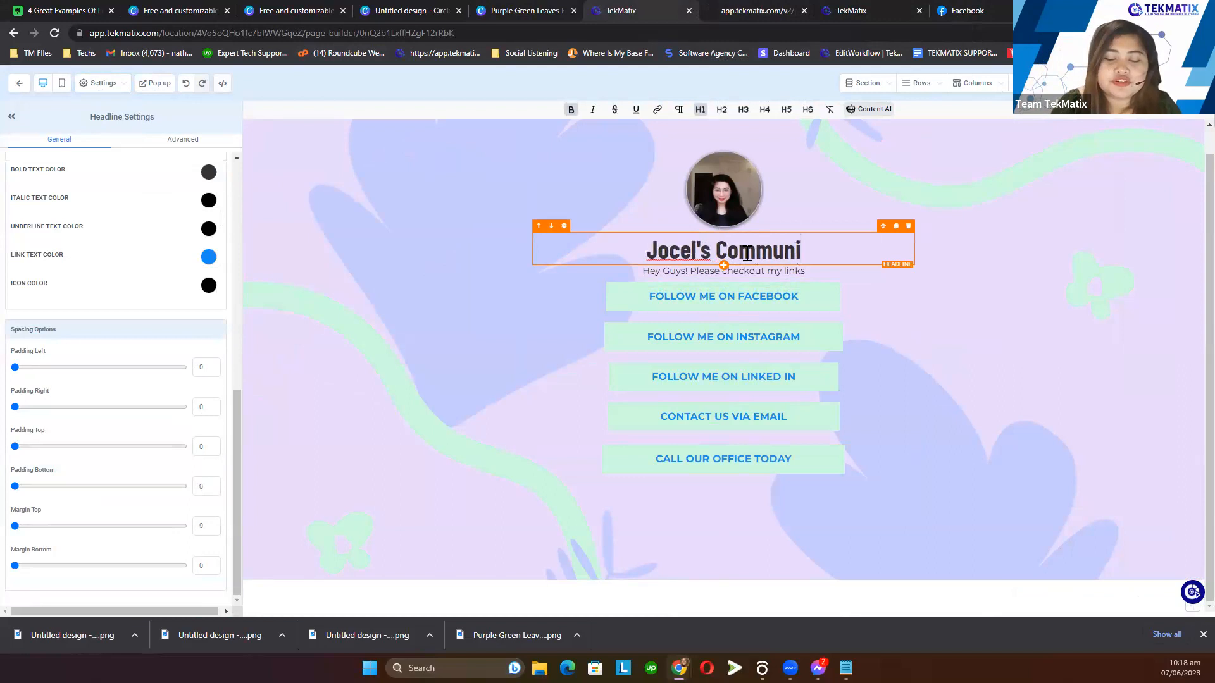
pyautogui.write('ty Group')
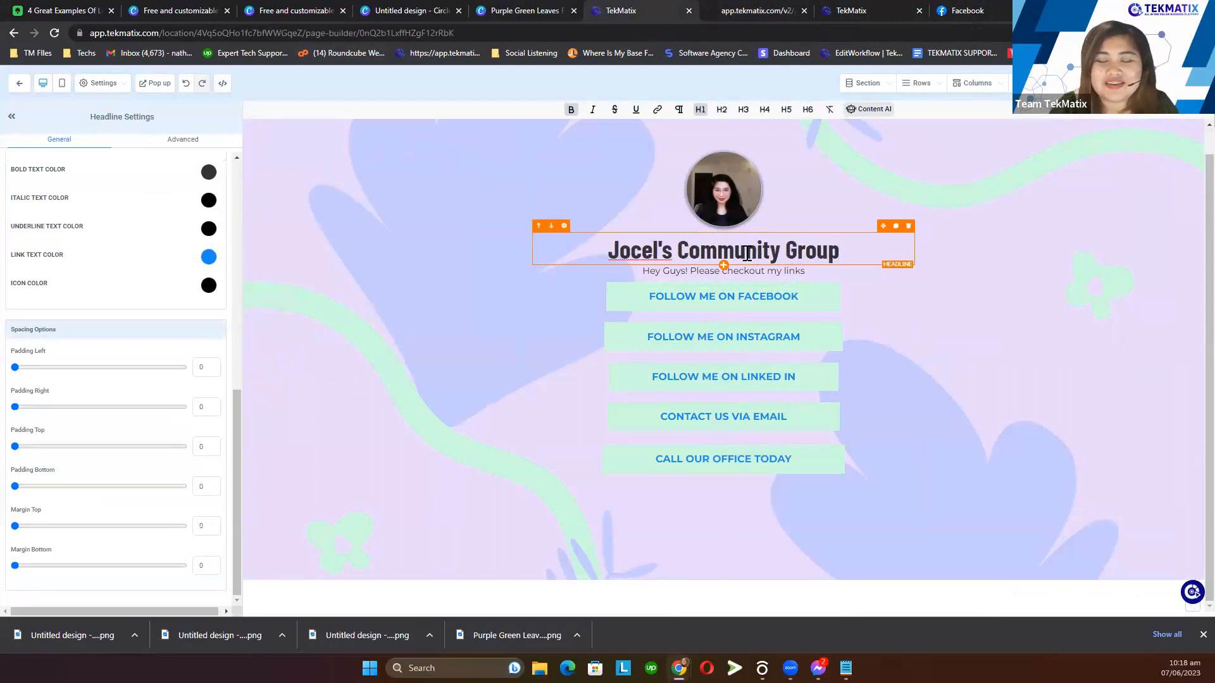
# - Copy the headline text into the title field of the page's SEO meta data and update the meta data
pyautogui.hotkey('ctrl', 'a')
pyautogui.hotkey('ctrl', 'c')
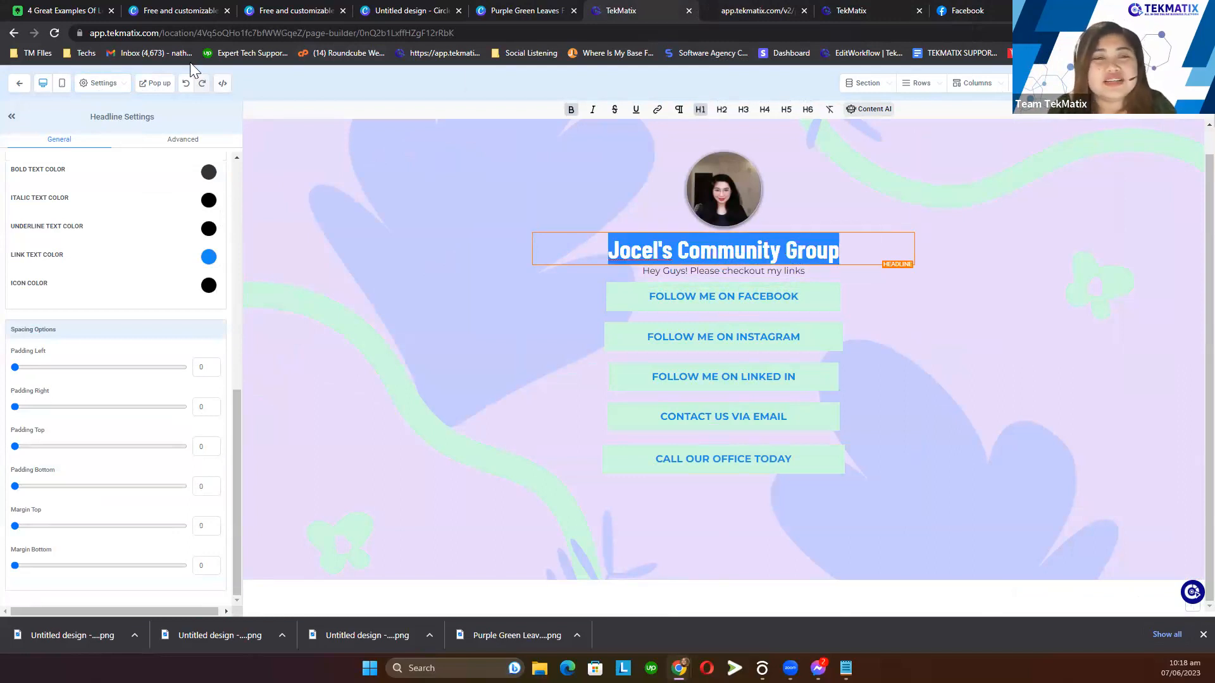
pyautogui.click(97, 89)
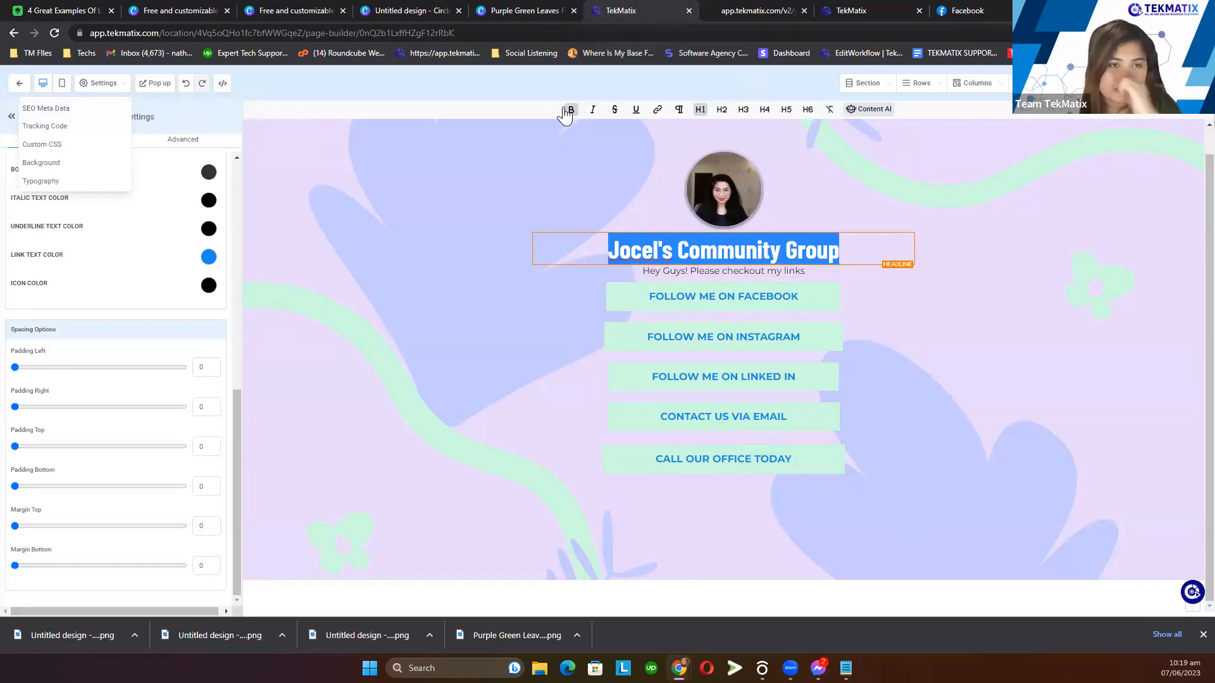
pyautogui.click(749, 9)
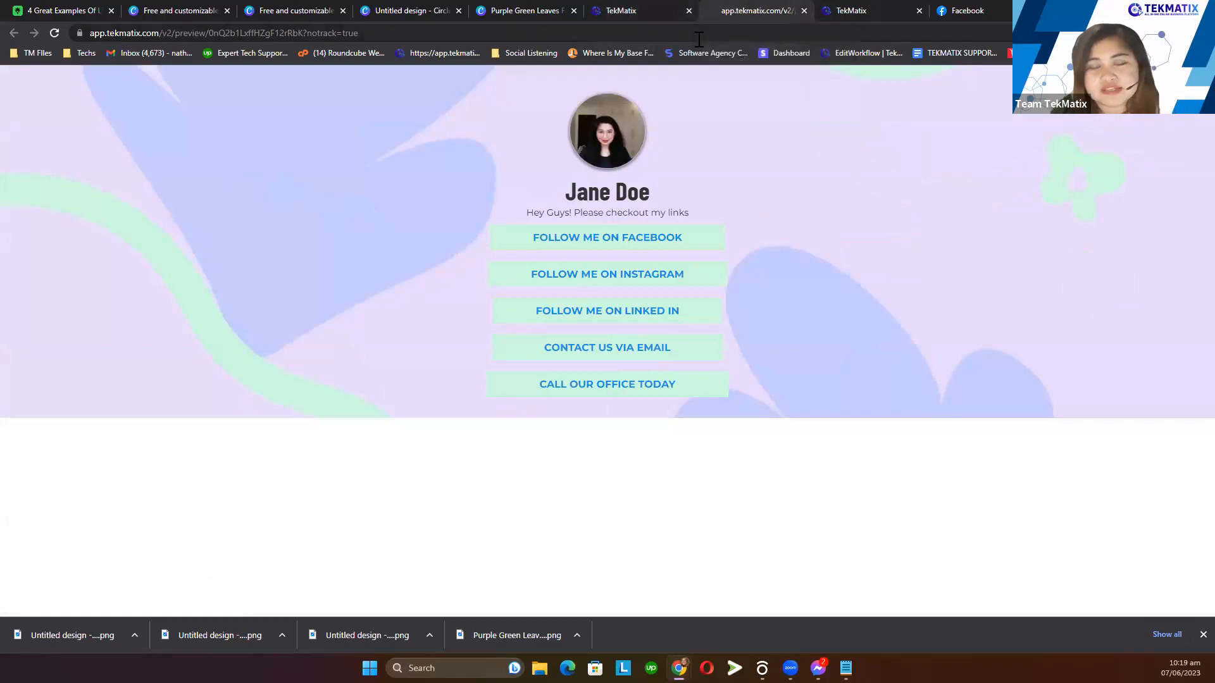
pyautogui.click(621, 17)
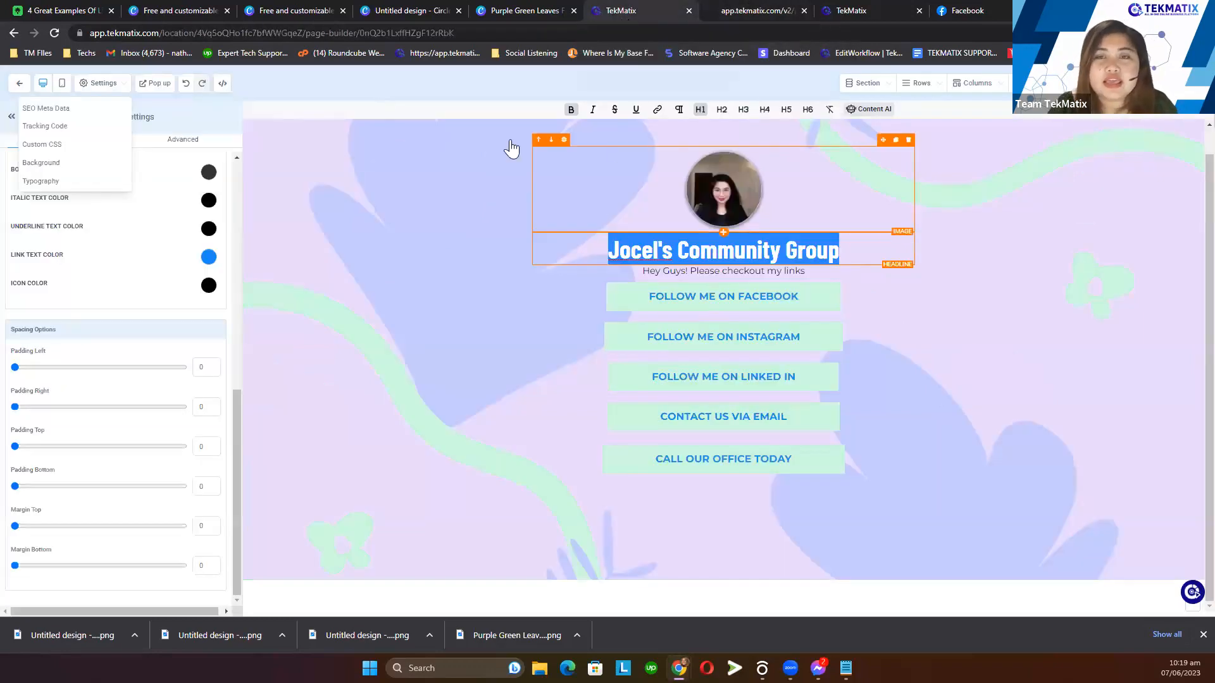
pyautogui.click(1072, 179)
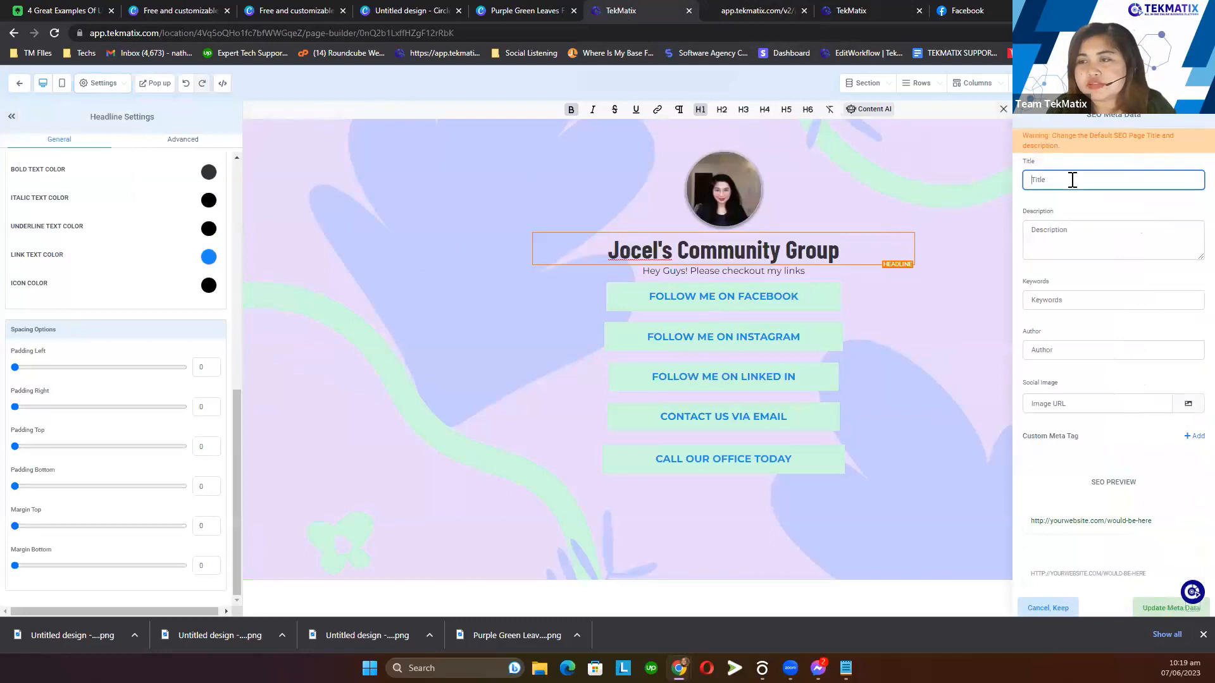
pyautogui.hotkey('ctrl', 'v')
pyautogui.click(1170, 609)
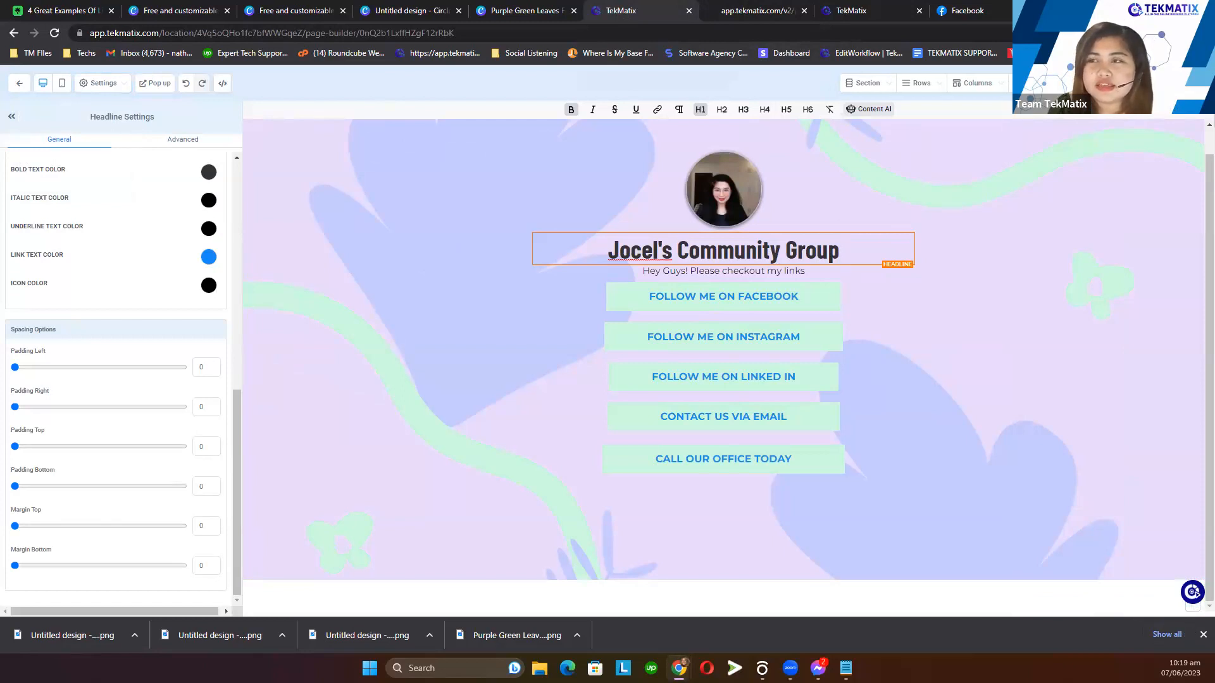
# - Preview the page, compare its browser tab title with the earlier preview's, and return to the page builder
pyautogui.click(1124, 83)
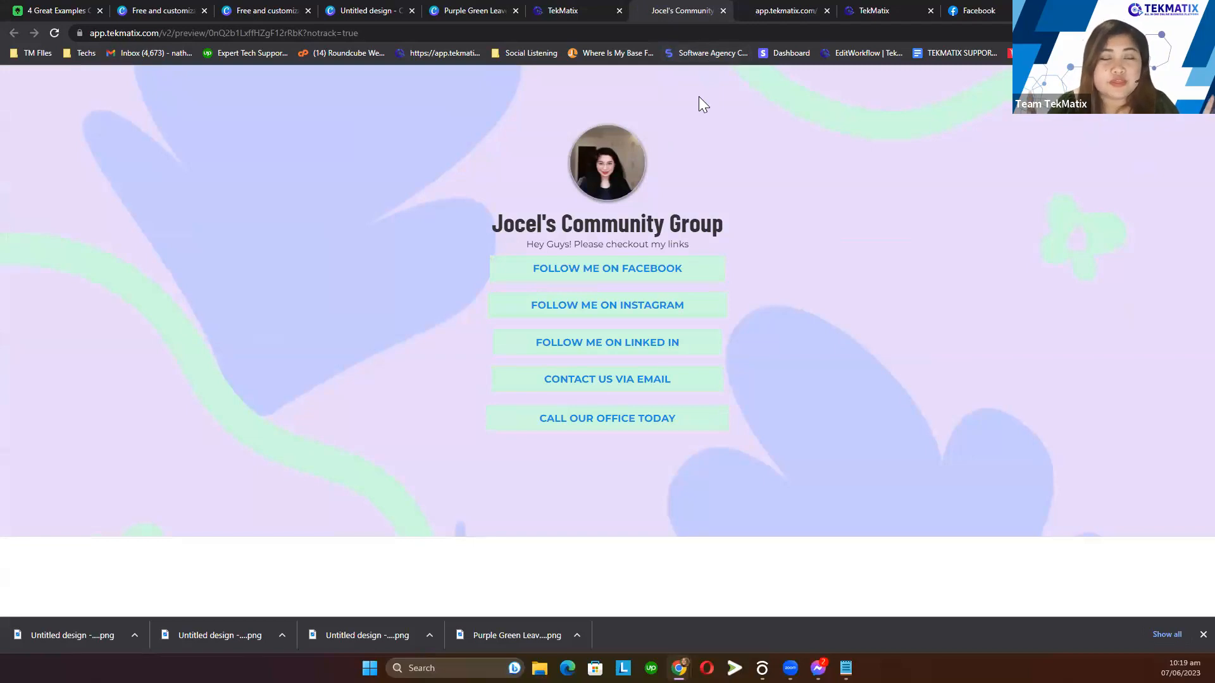
pyautogui.click(778, 11)
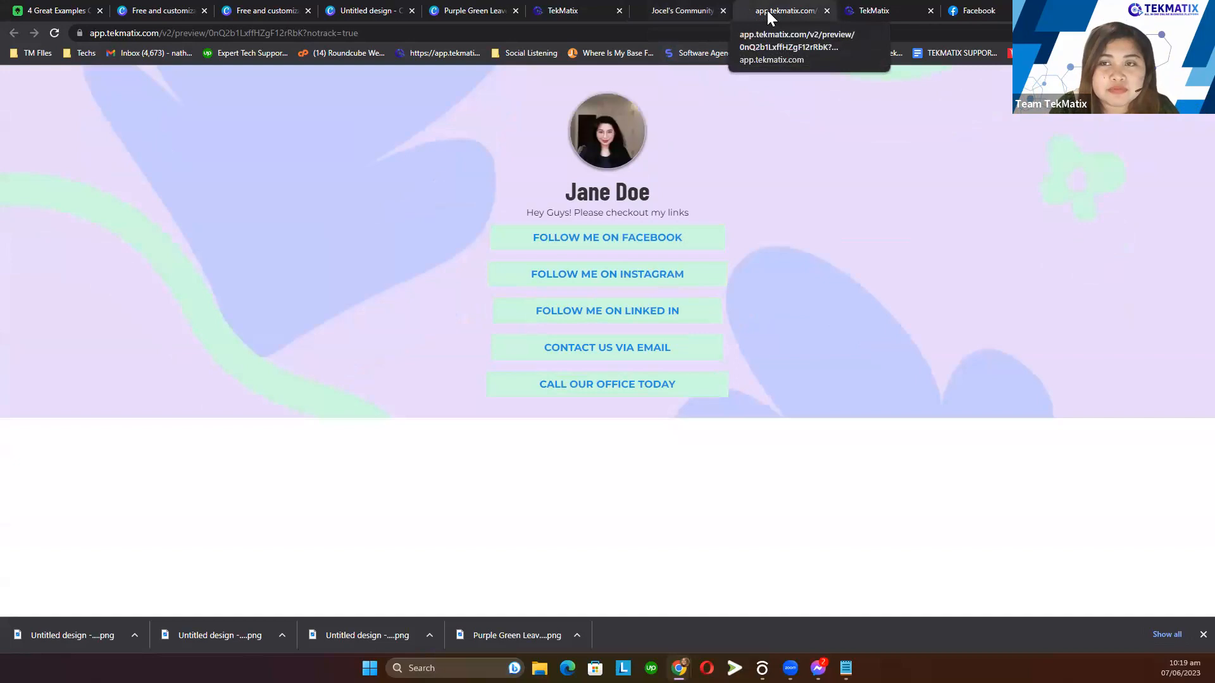
pyautogui.click(678, 11)
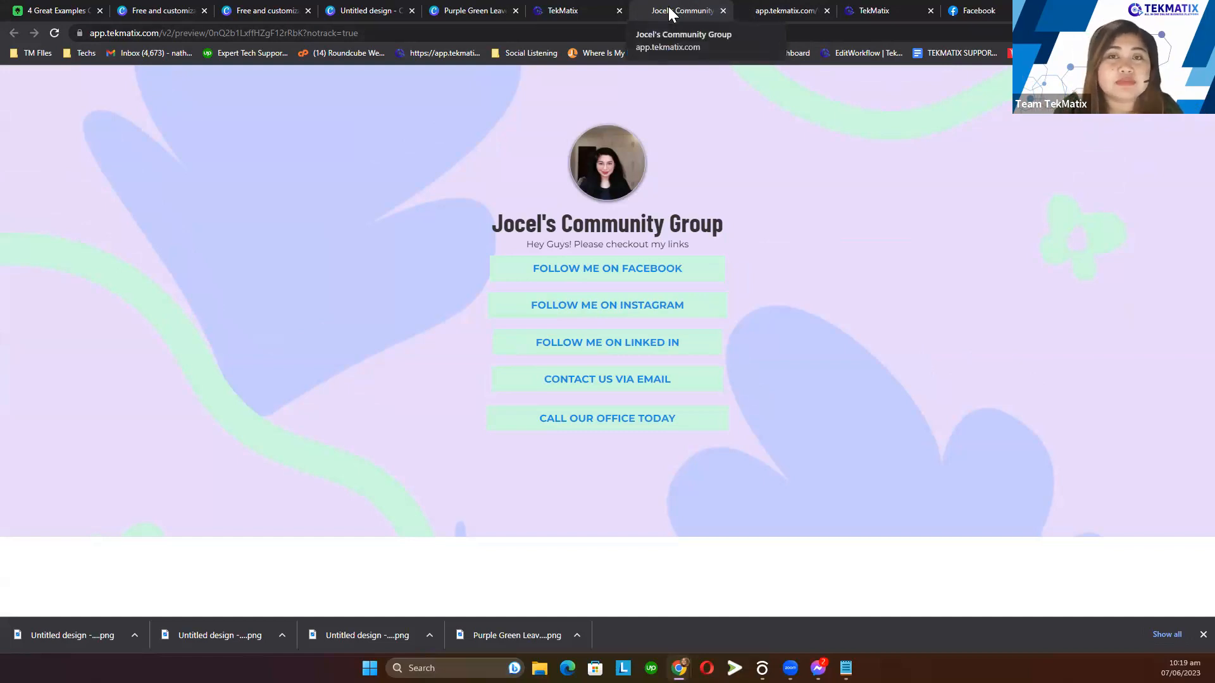
pyautogui.click(569, 11)
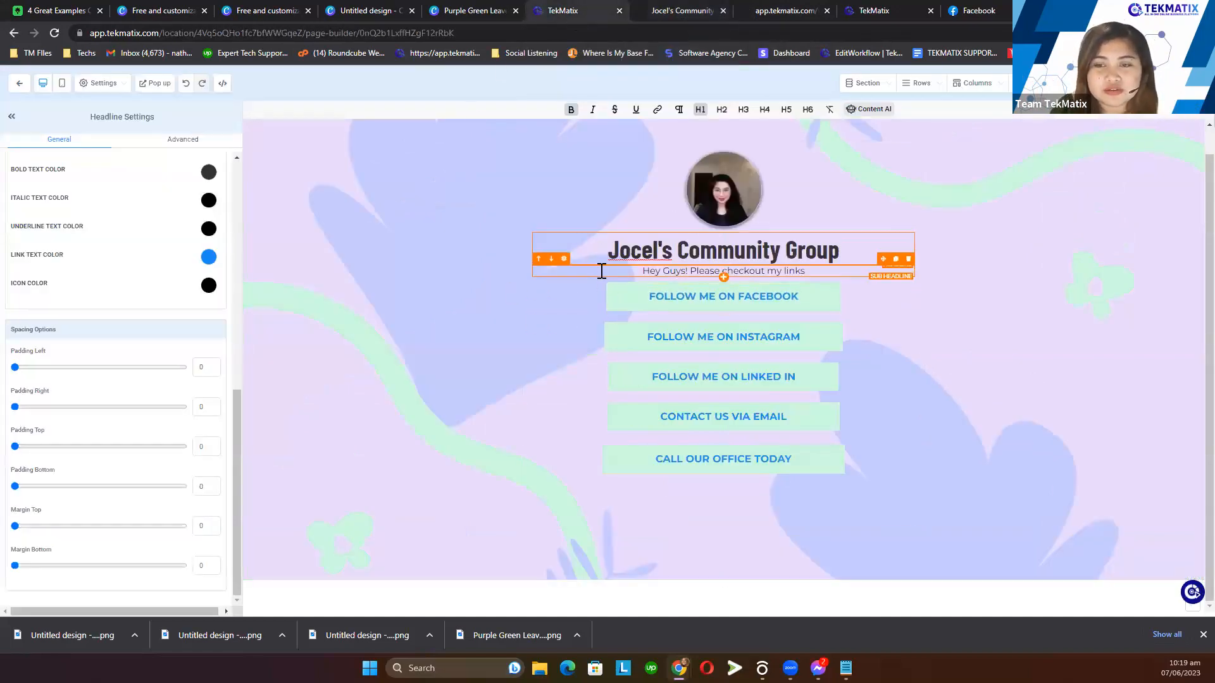
# - Exit the page builder and copy the link of the profile photo Untitled design - 2023-06-07T091905.351.png from the media library
pyautogui.click(22, 85)
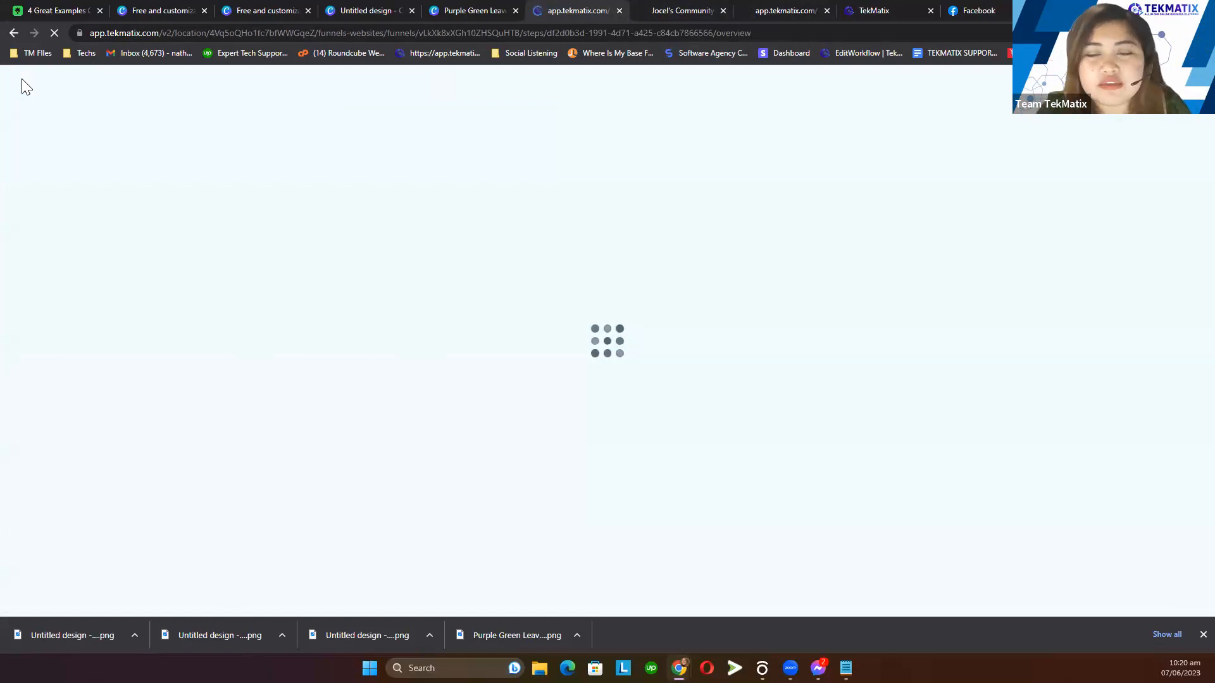
pyautogui.click(675, 10)
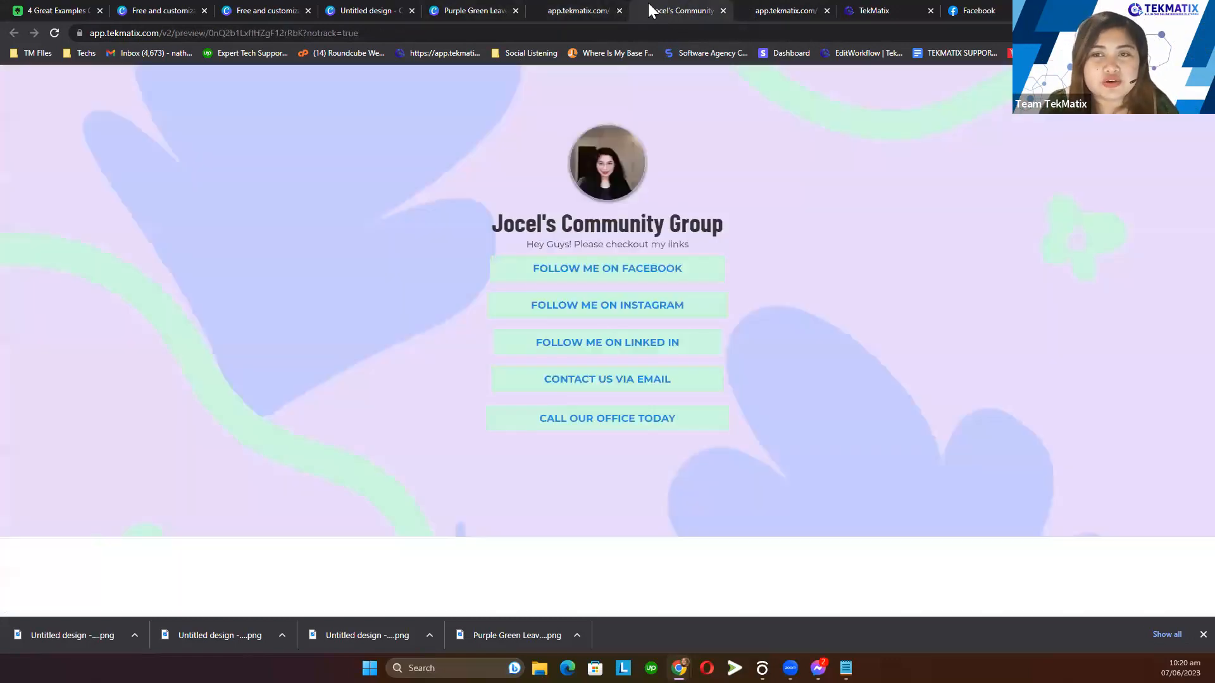
pyautogui.click(539, 12)
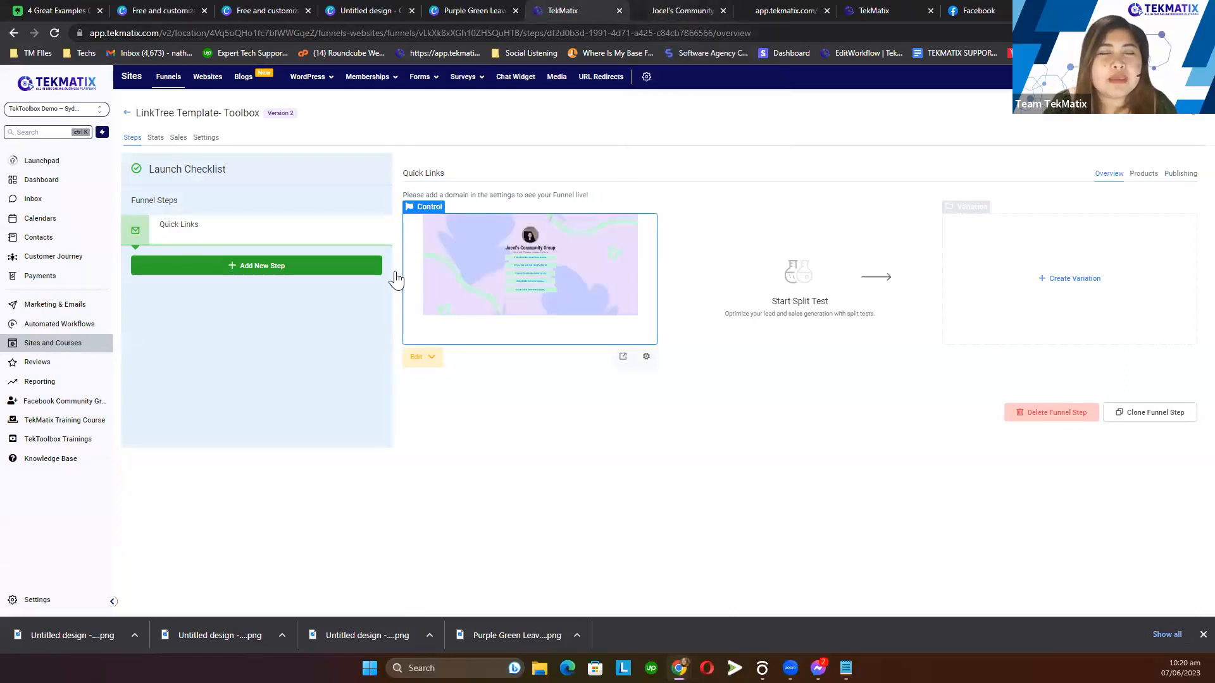
pyautogui.click(555, 78)
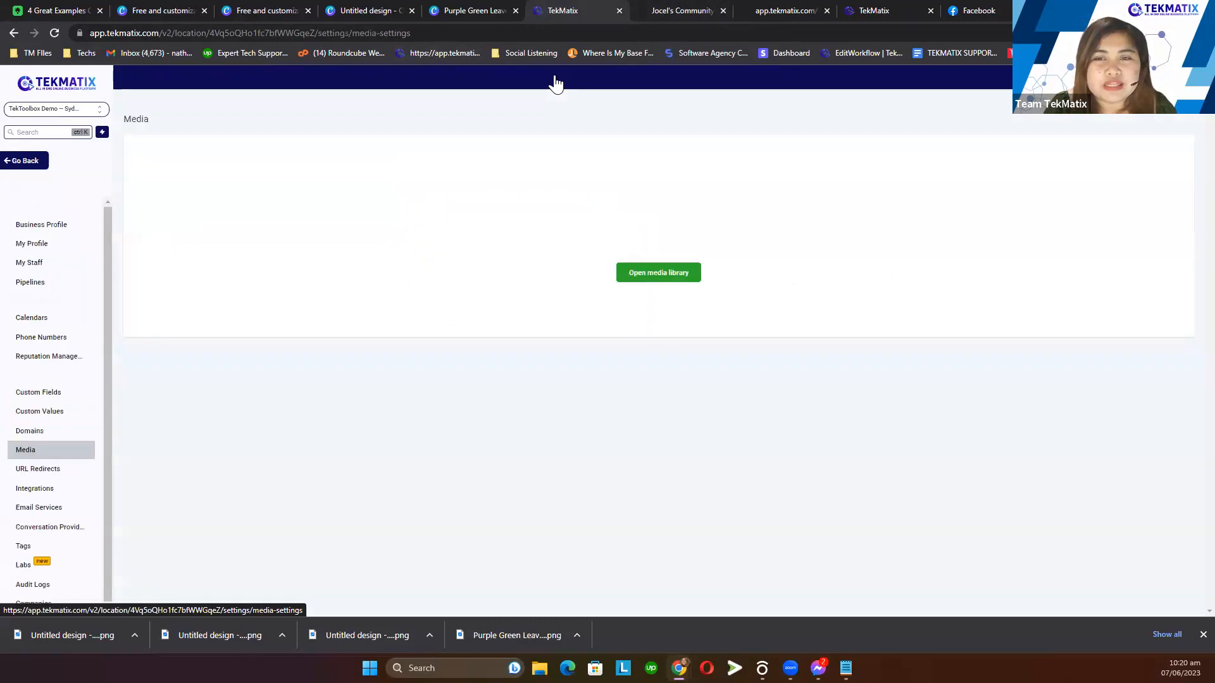
pyautogui.click(676, 278)
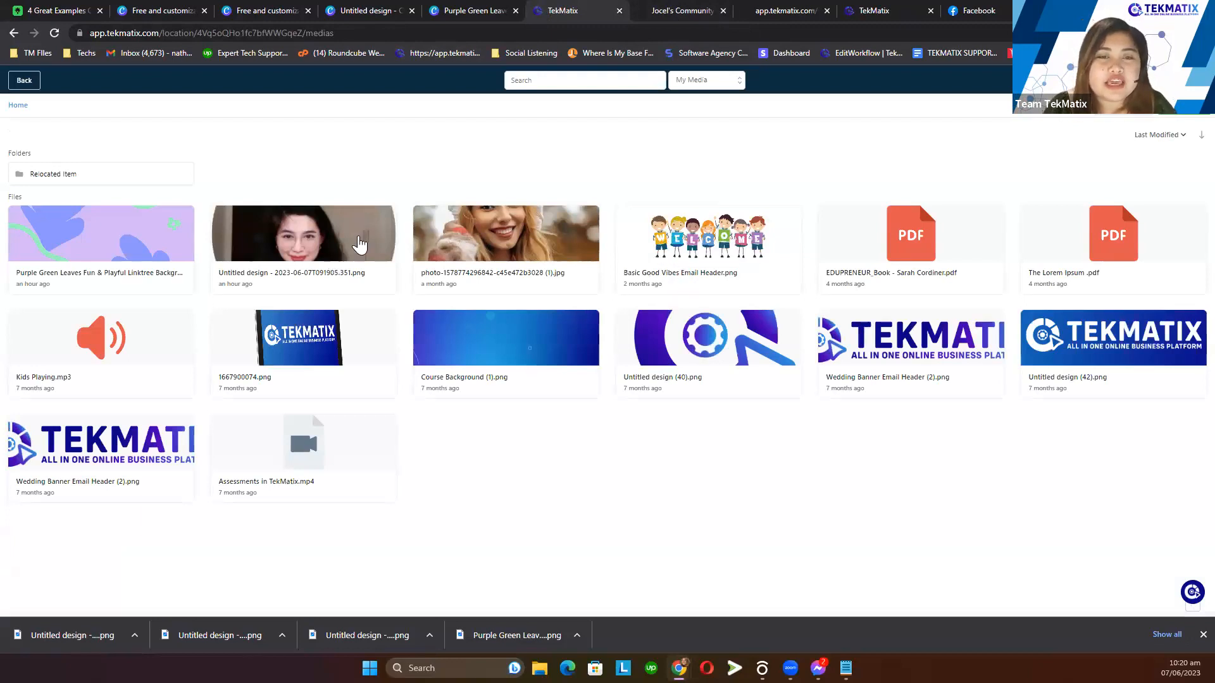
pyautogui.click(303, 229)
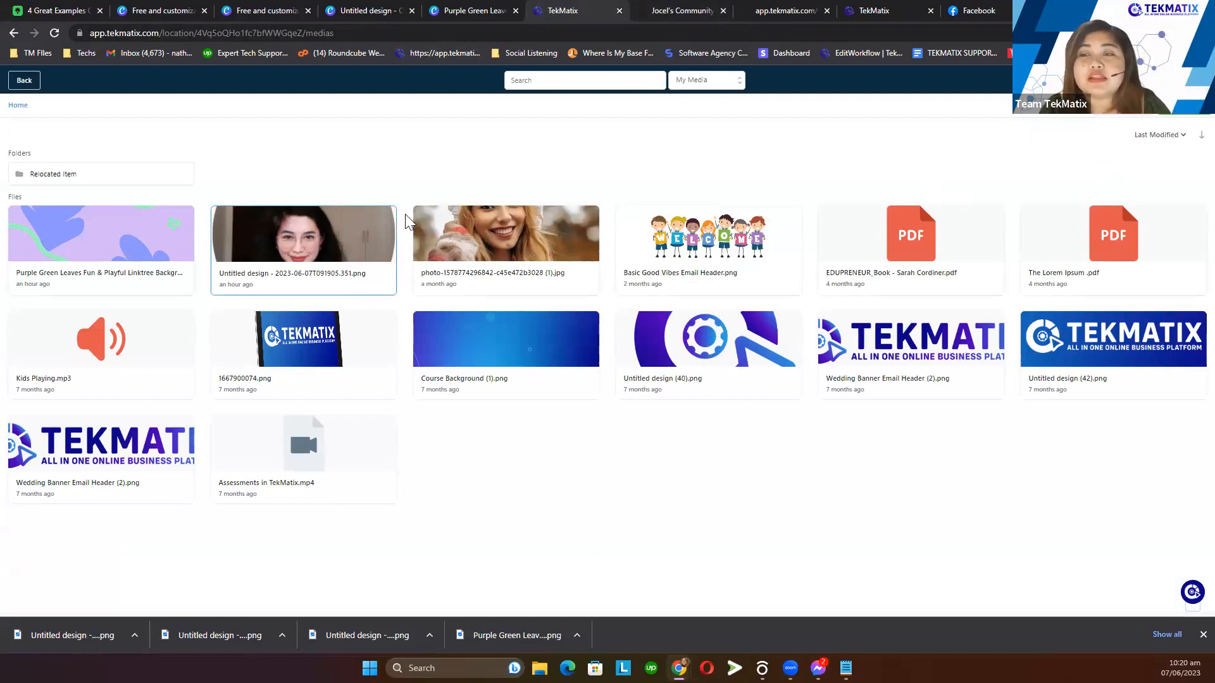
pyautogui.rightClick(330, 243)
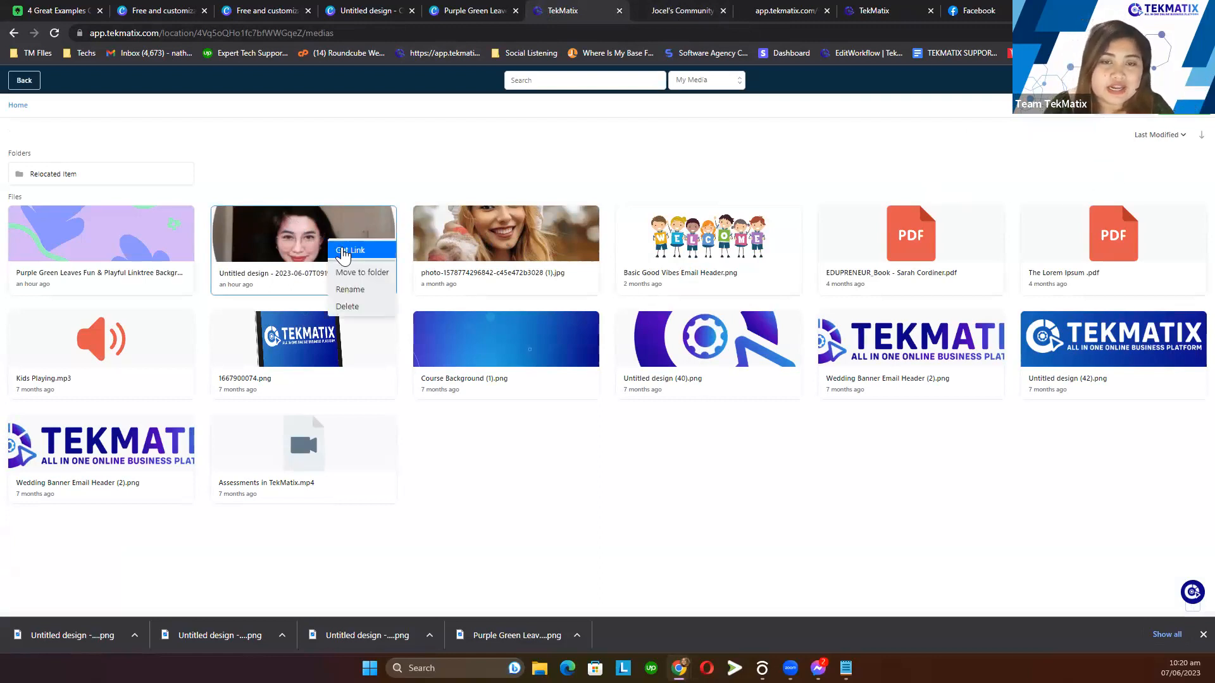
pyautogui.click(343, 252)
# - Leave the media library and reopen the LinkTree Template- Toolbox funnel from the recent funnels
pyautogui.click(24, 81)
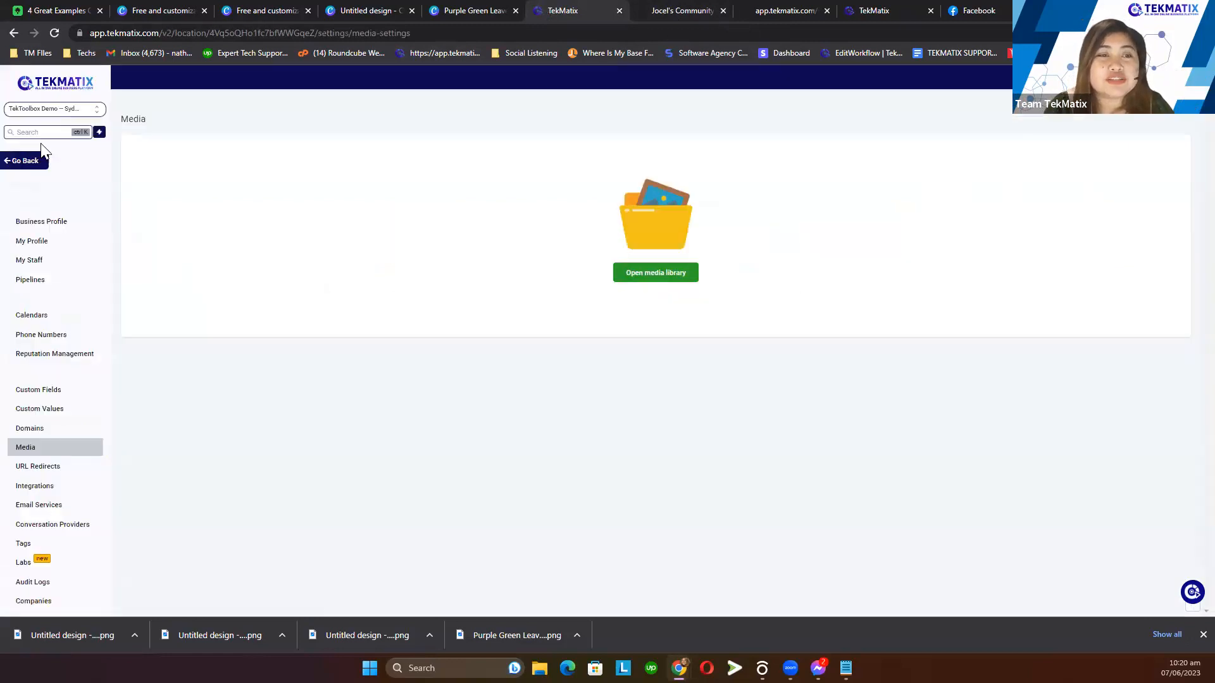
pyautogui.click(30, 162)
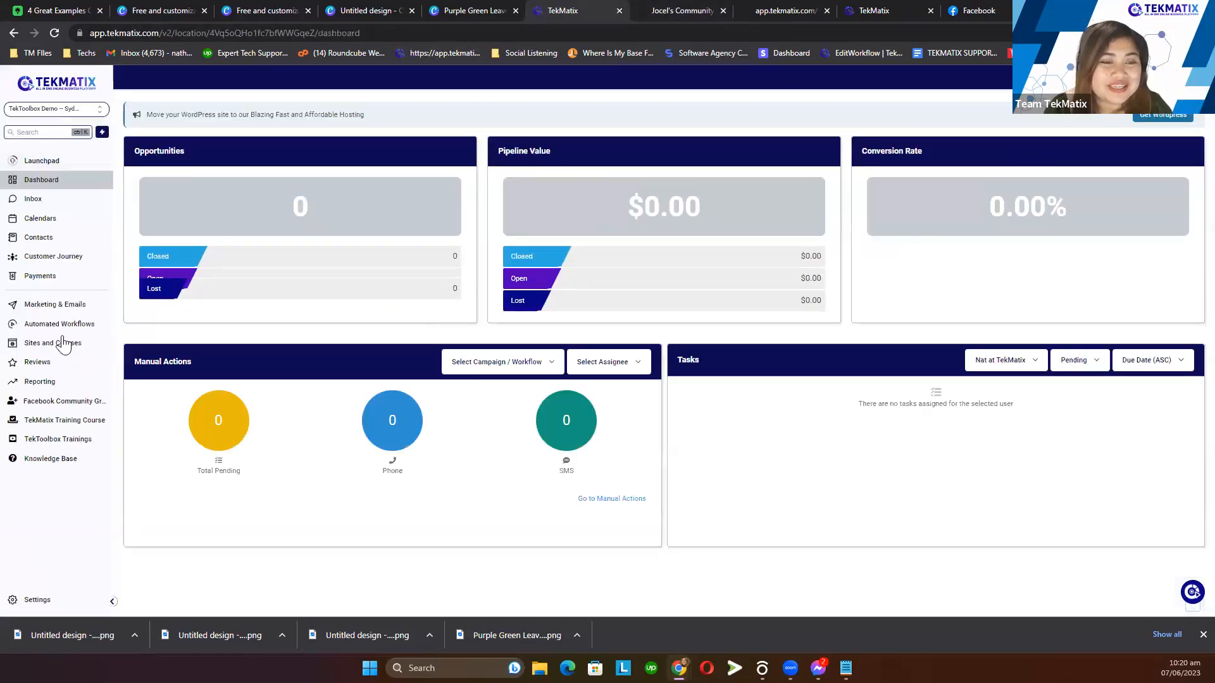
pyautogui.click(62, 349)
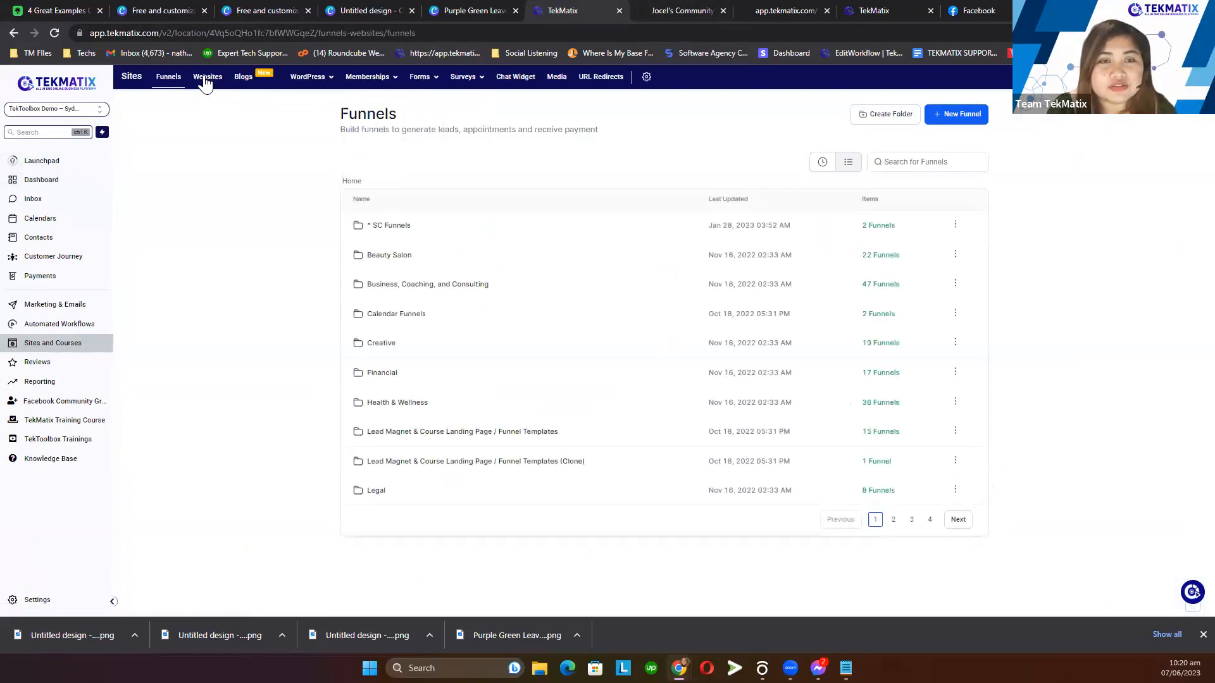
pyautogui.click(823, 167)
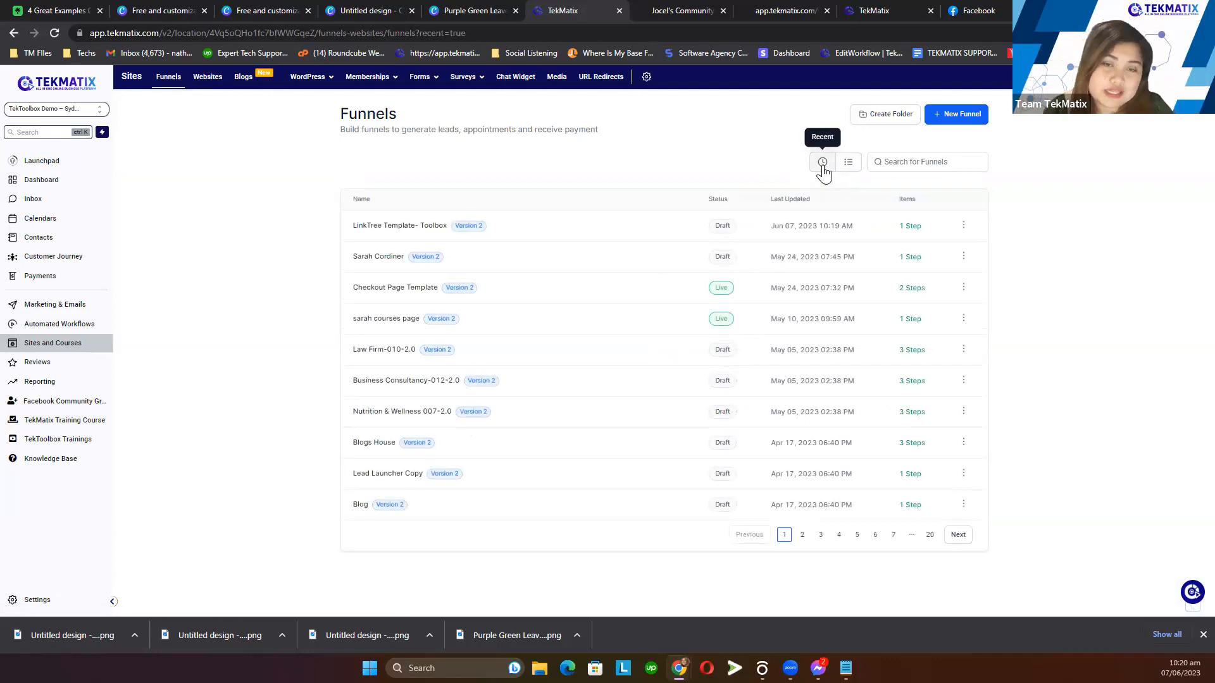
pyautogui.click(432, 226)
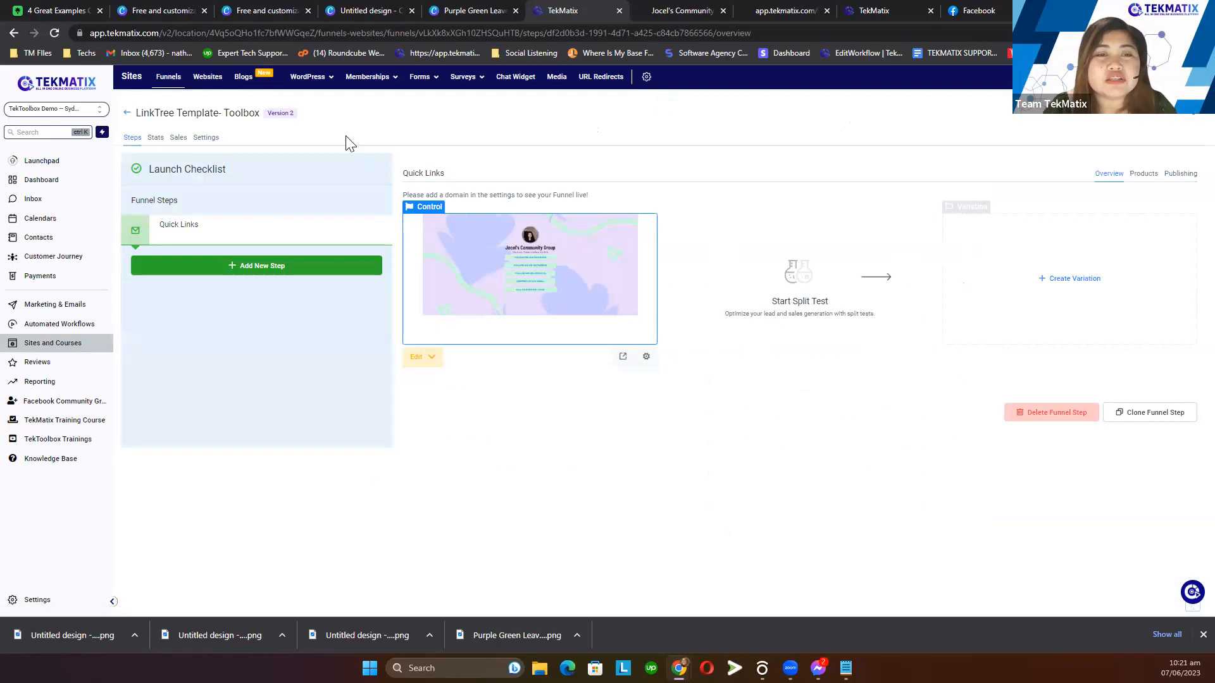
# - Paste the copied profile photo link as the favicon URL in the funnel's settings
pyautogui.click(206, 140)
pyautogui.moveTo(720, 240); pyautogui.dragTo(675, 237)
pyautogui.click(703, 253)
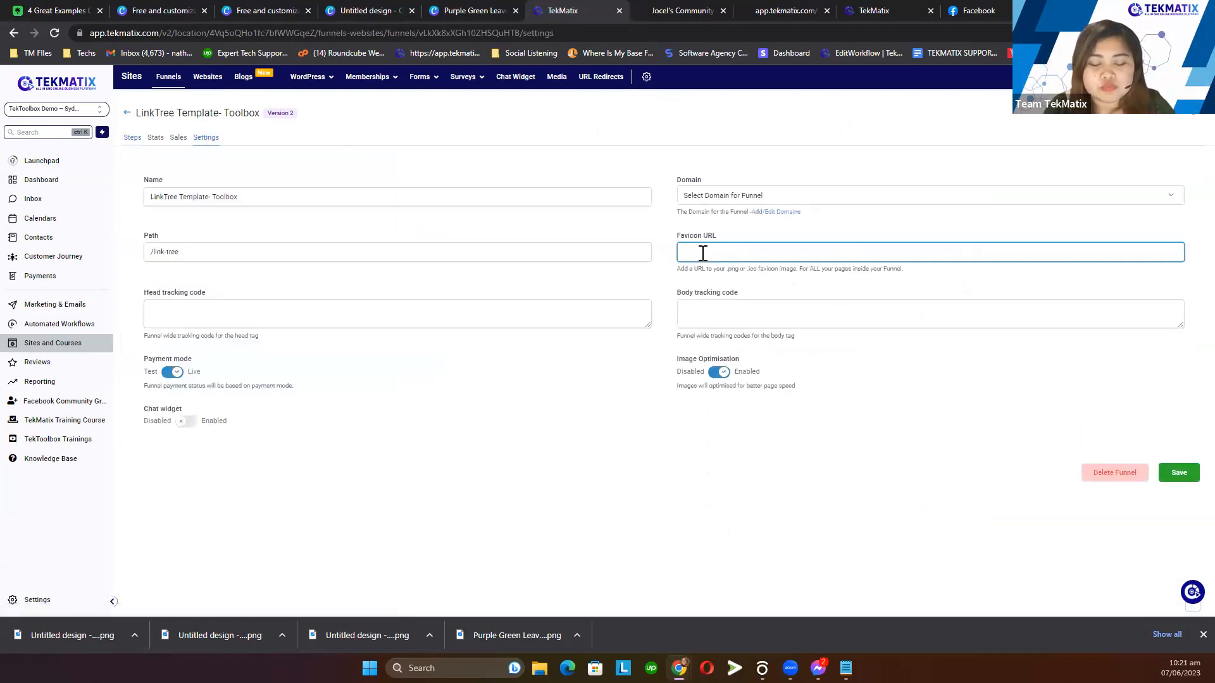
pyautogui.hotkey('ctrl', 'v')
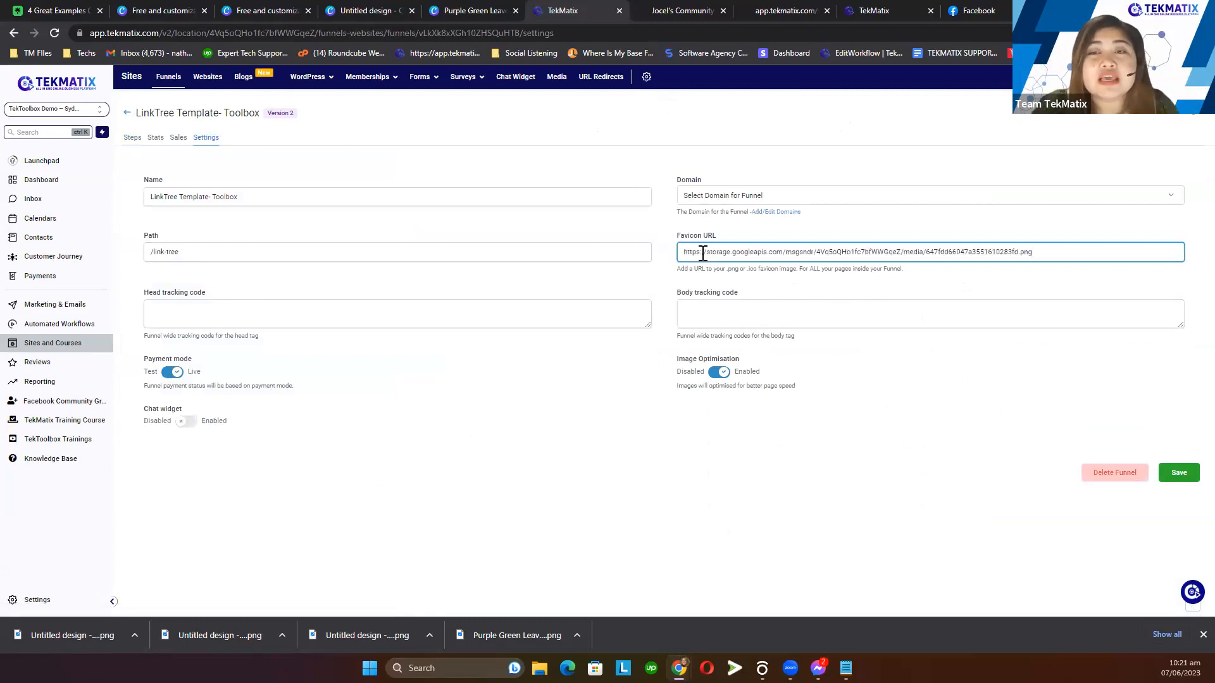
# - Assign the domain learn.tekmatix.com to the funnel and save the settings
pyautogui.moveTo(710, 181); pyautogui.dragTo(675, 181)
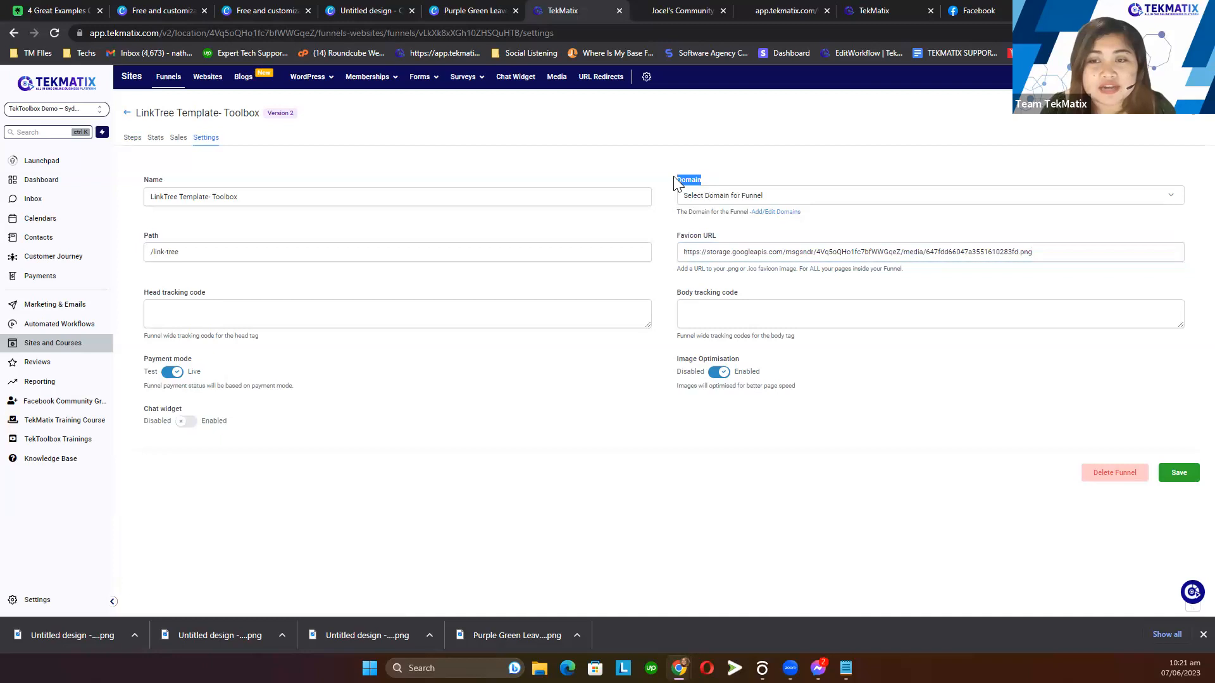
pyautogui.click(717, 197)
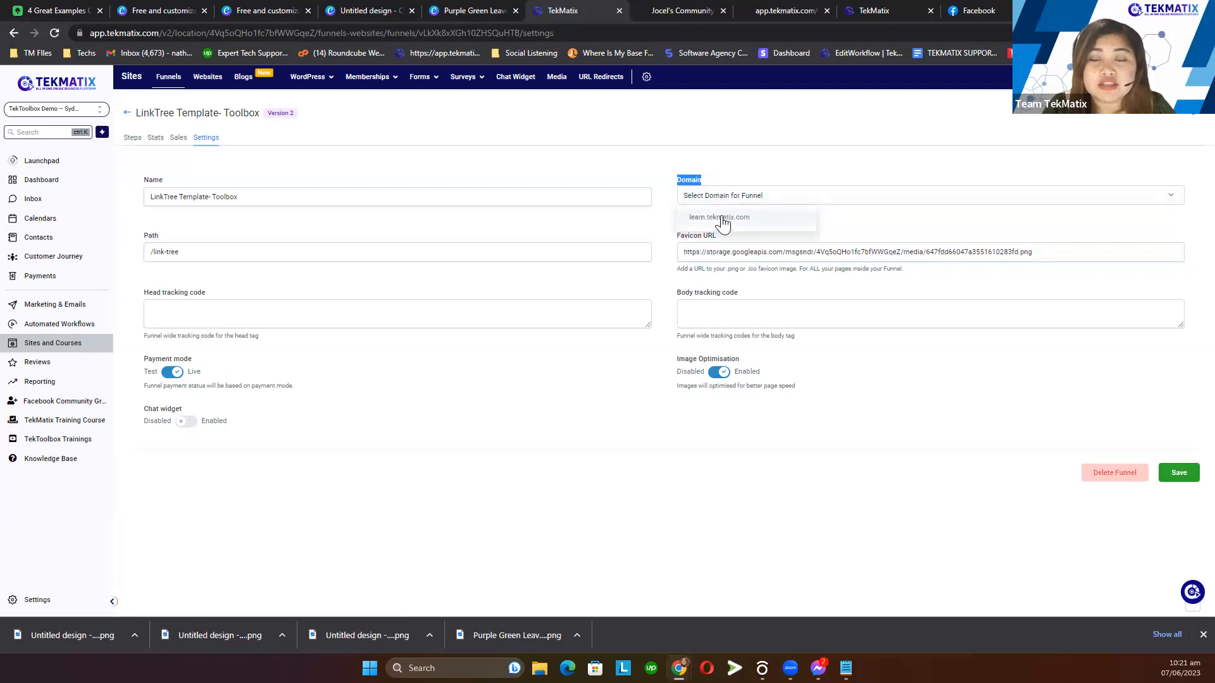
pyautogui.click(721, 219)
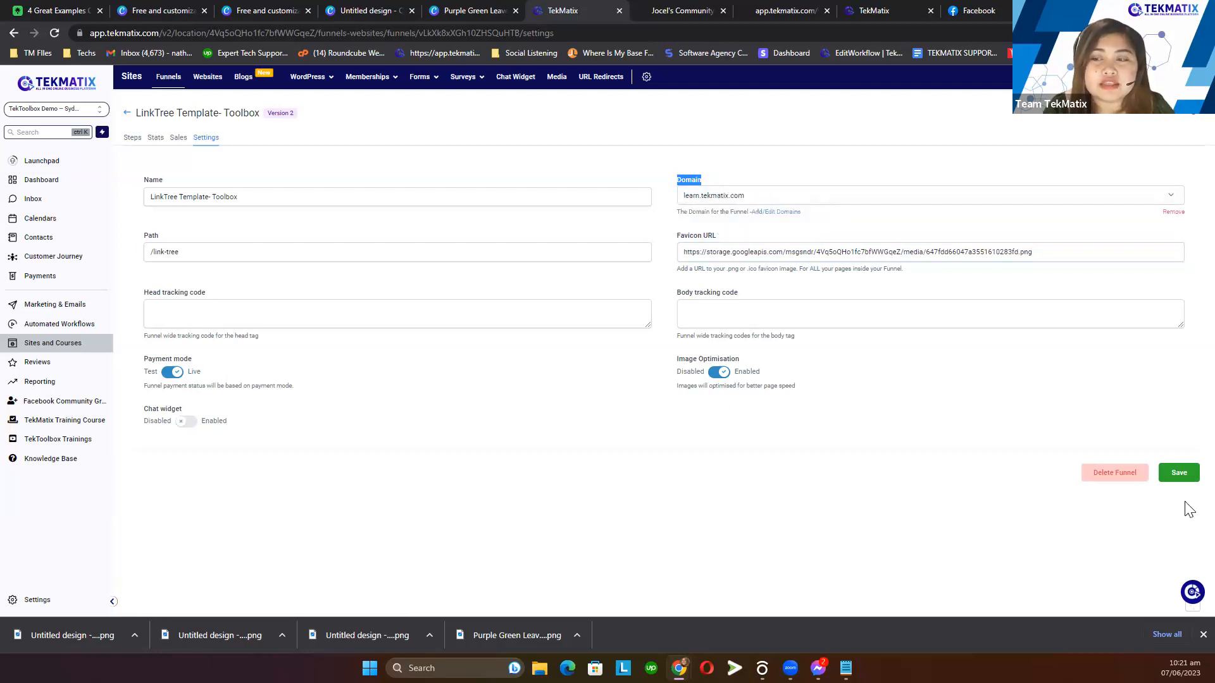
pyautogui.click(1181, 475)
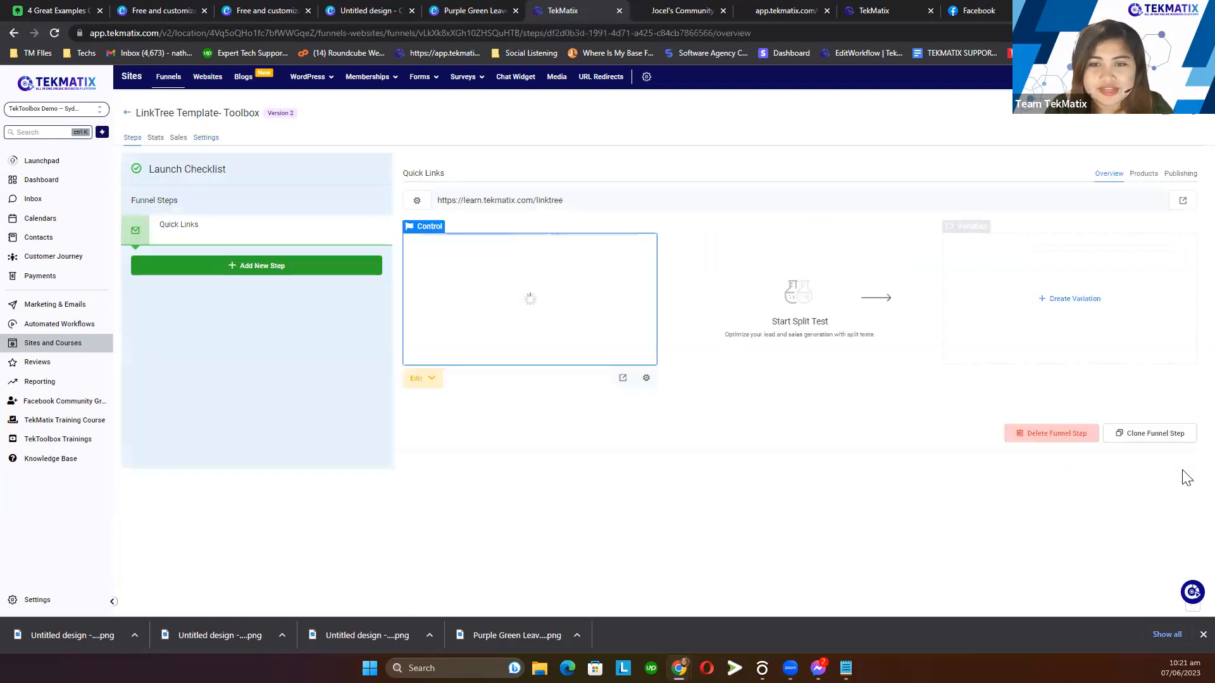
pyautogui.moveTo(588, 201); pyautogui.dragTo(423, 201)
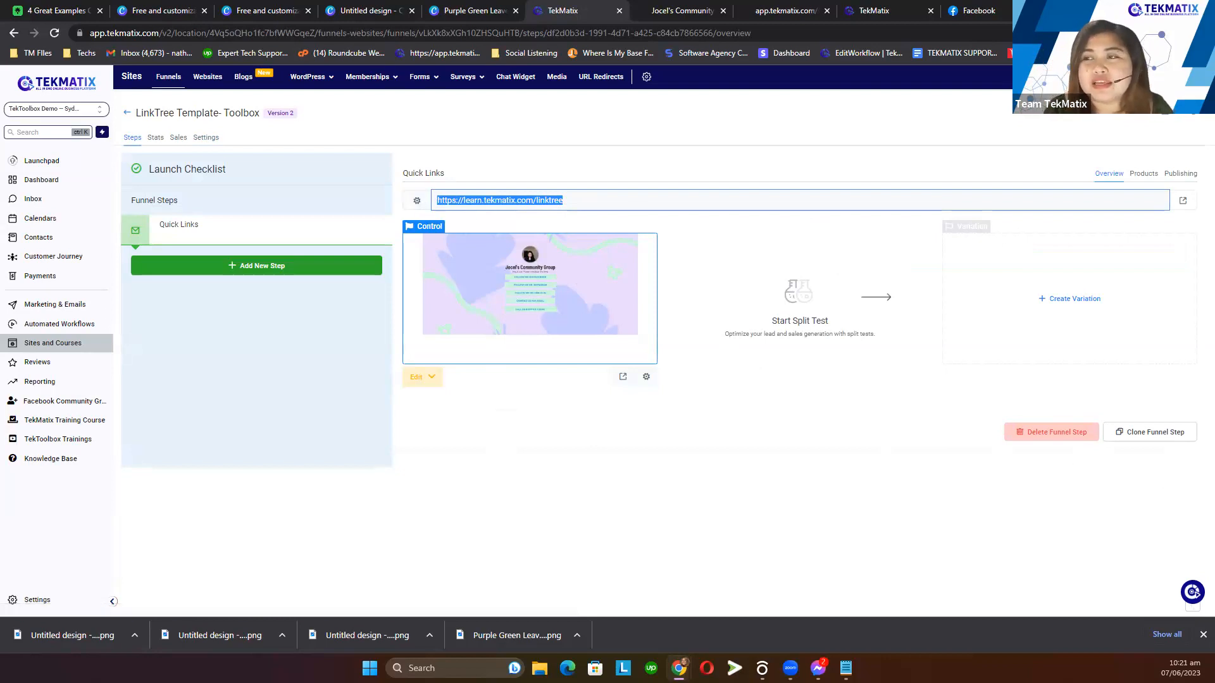
pyautogui.click(1203, 33)
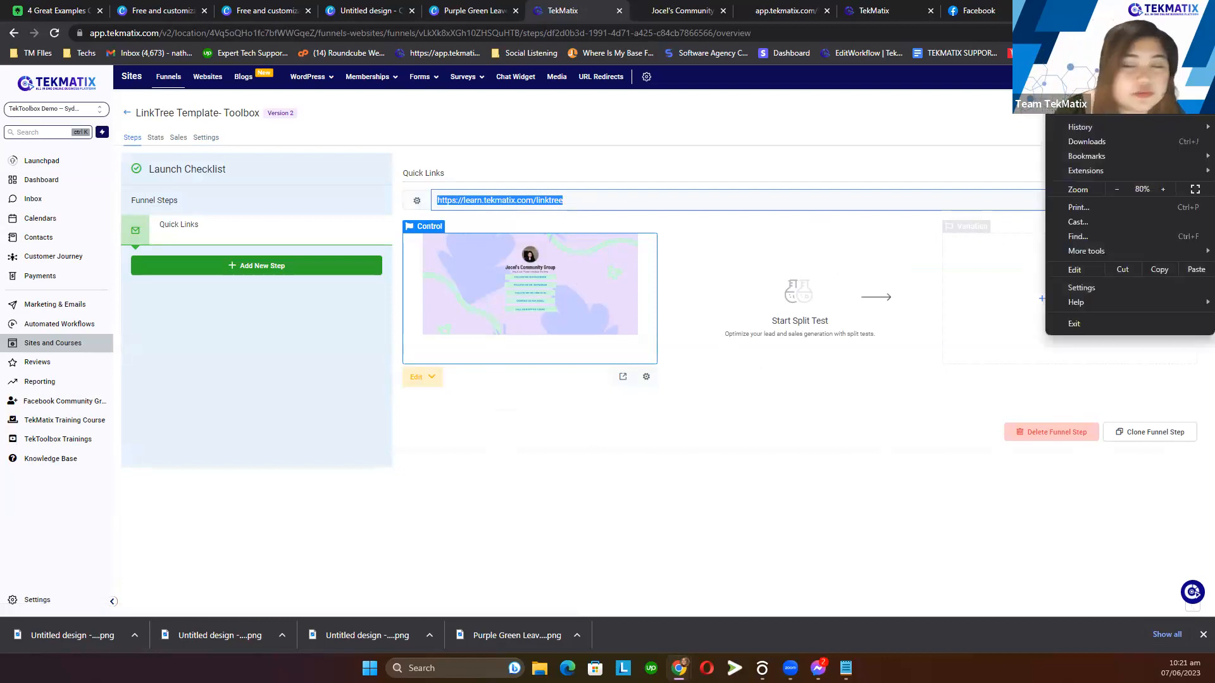
pyautogui.click(1139, 113)
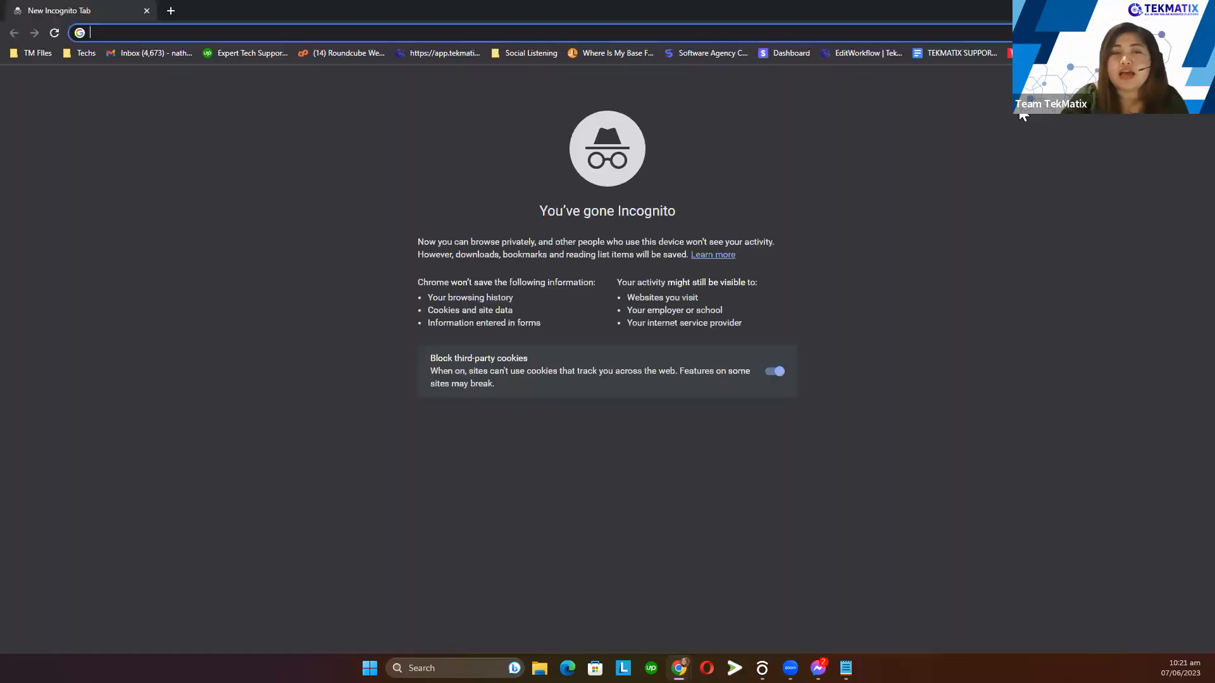
pyautogui.hotkey('ctrl', 'v')
pyautogui.press('Return')
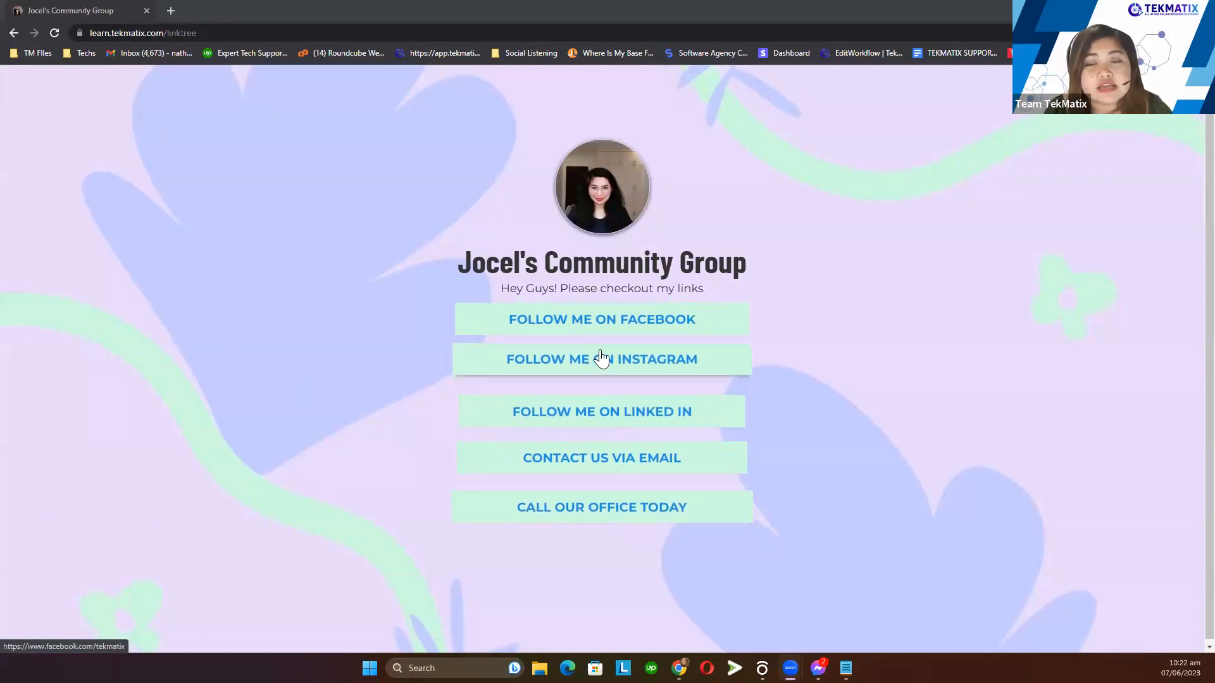
# - Test the FOLLOW ME ON FACEBOOK link on the live page, dismiss the login dialog and return to the page
pyautogui.click(613, 318)
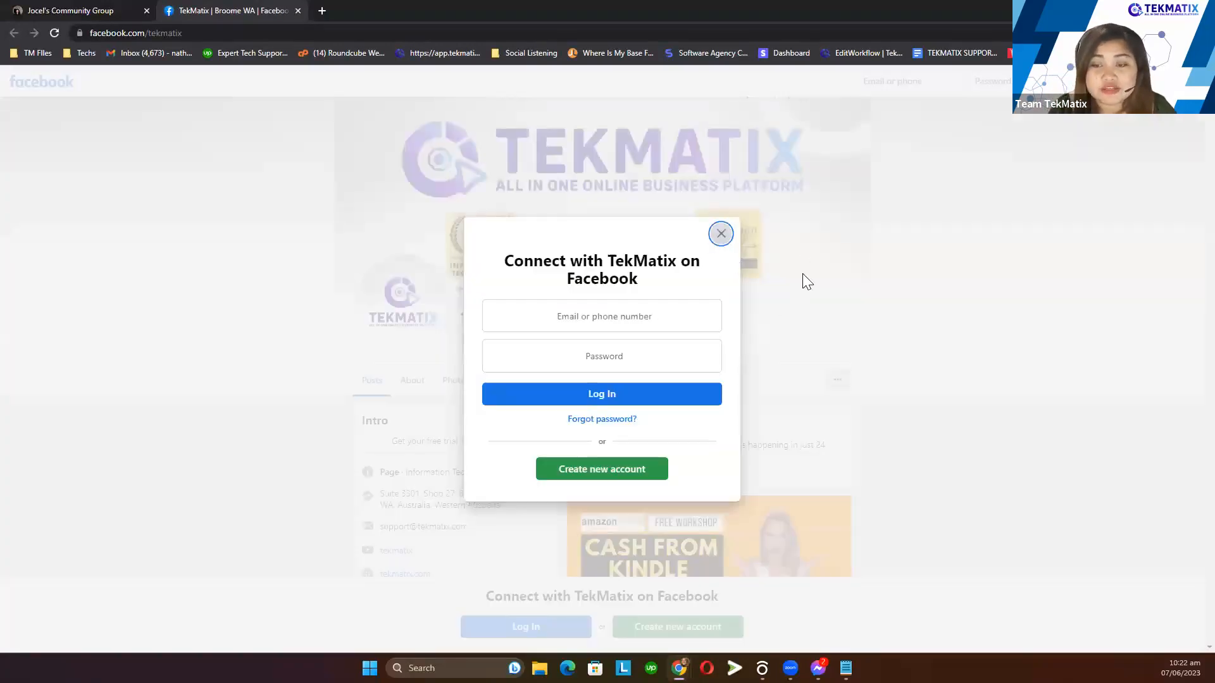
pyautogui.click(721, 233)
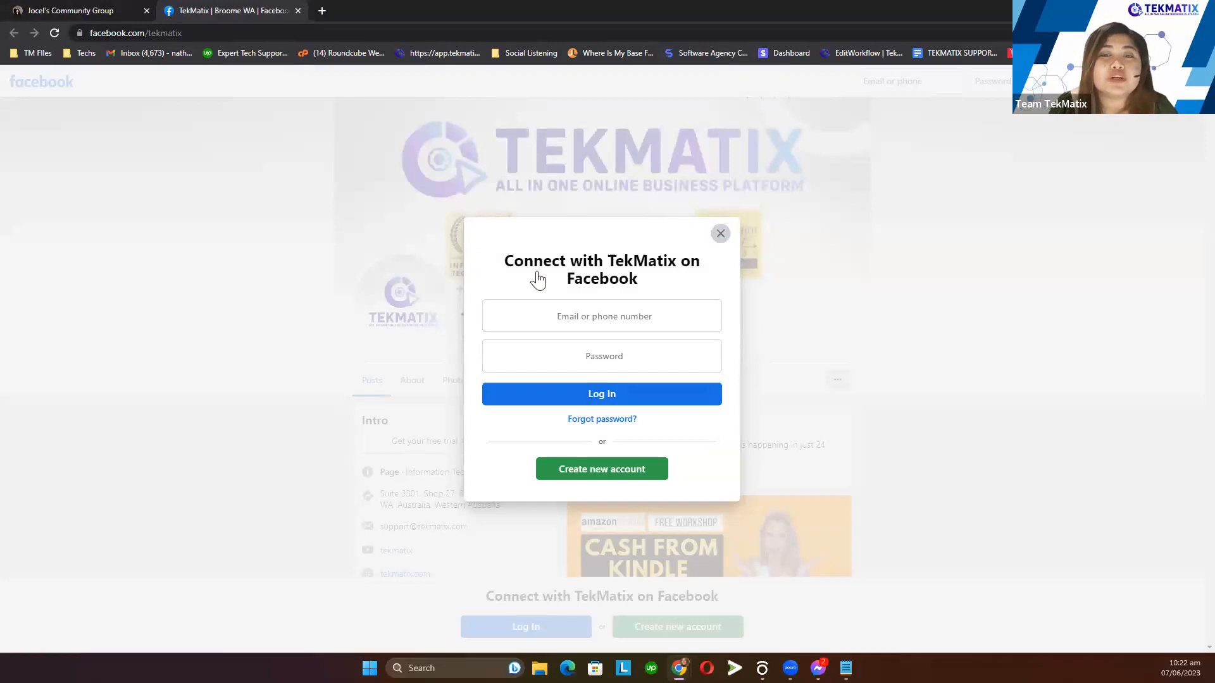
pyautogui.click(95, 10)
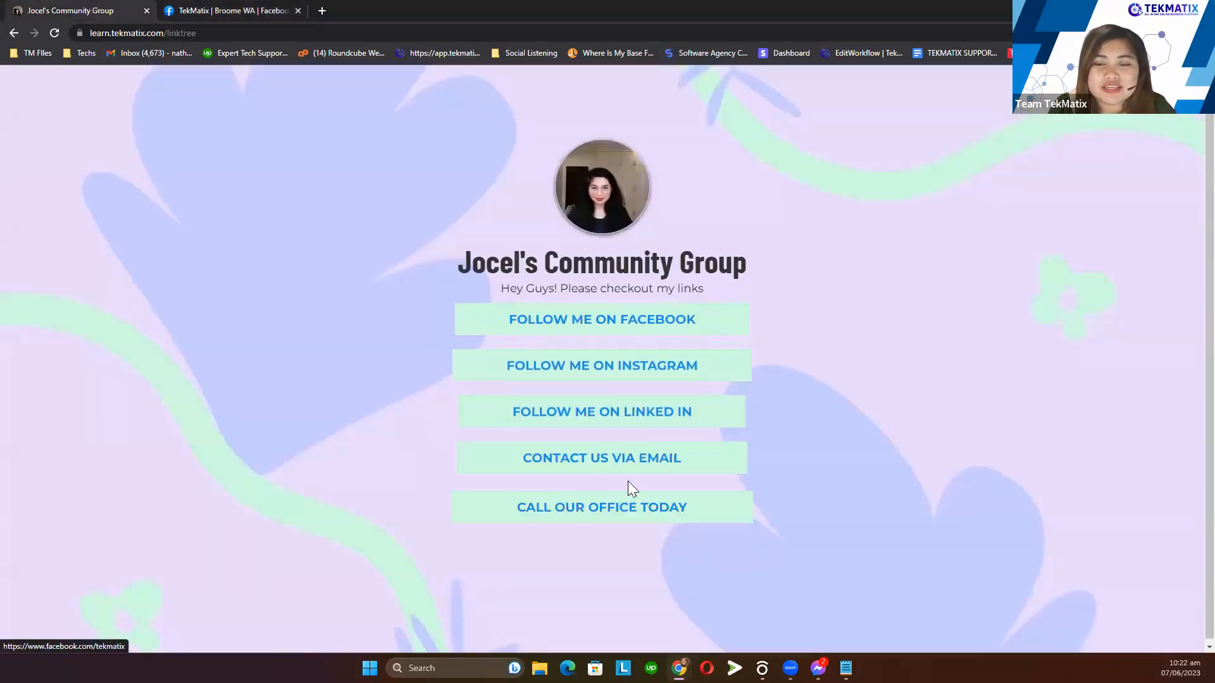
# - Test the CONTACT US VIA EMAIL link on the live page and close the mail account chooser
pyautogui.click(626, 464)
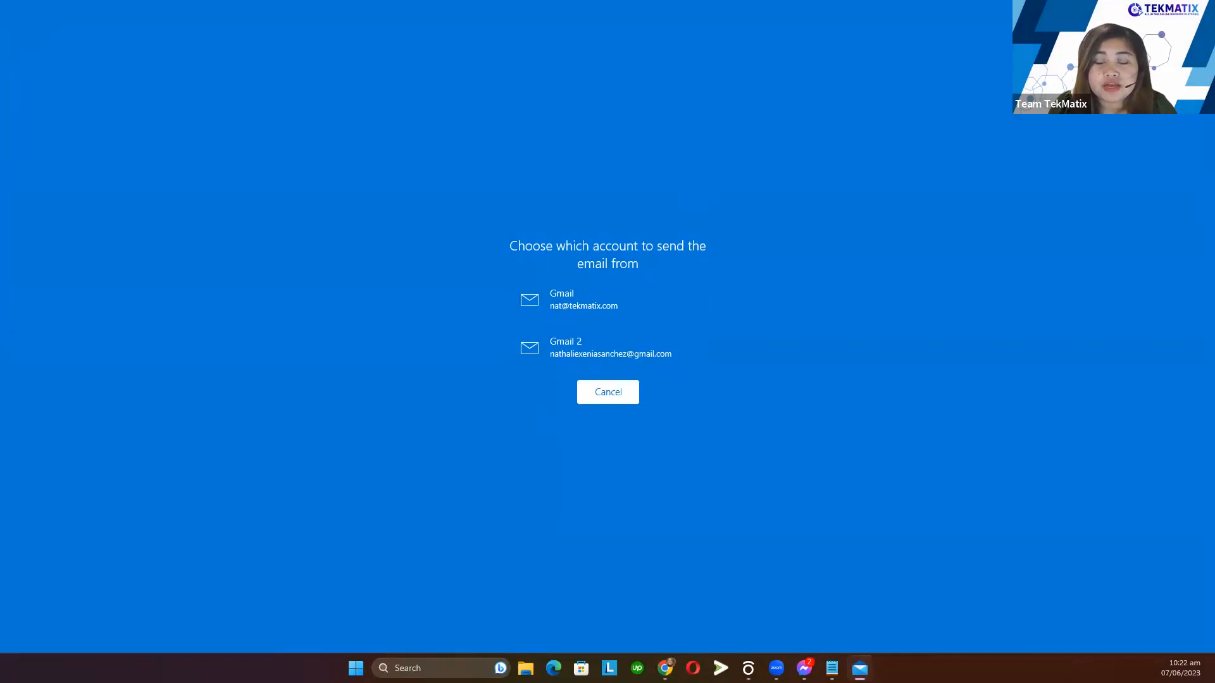
pyautogui.click(1200, 10)
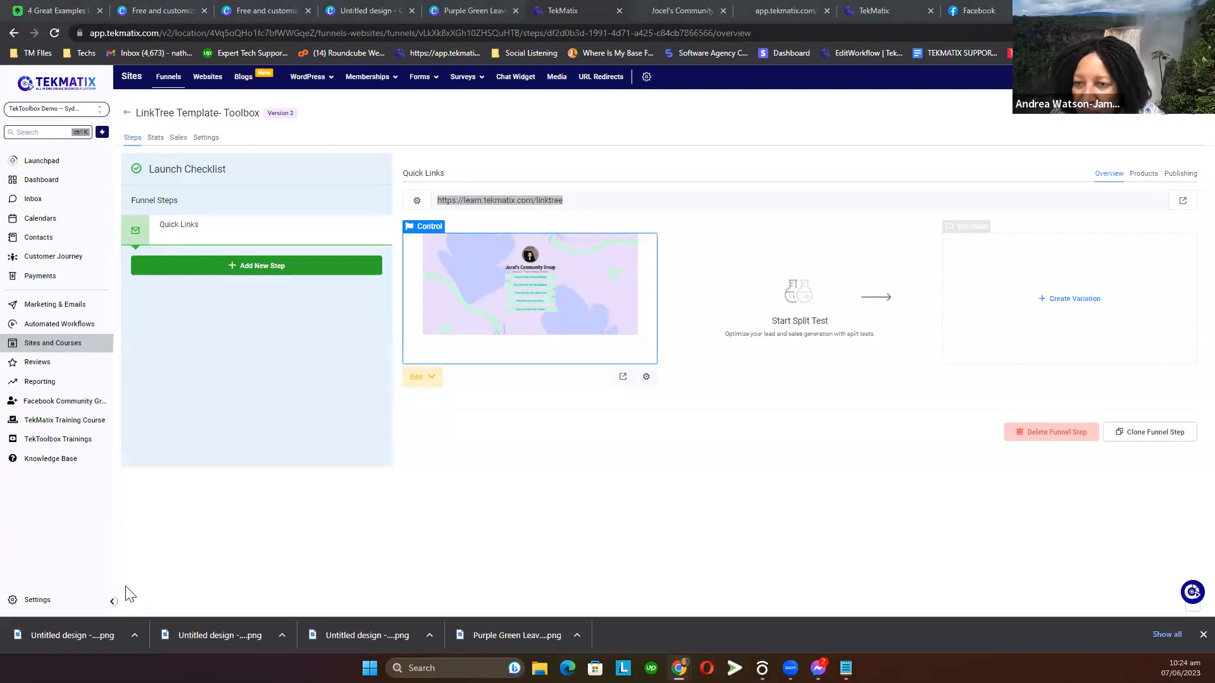
# - Open the sub-account's contacts list to review the stored contacts
pyautogui.click(42, 243)
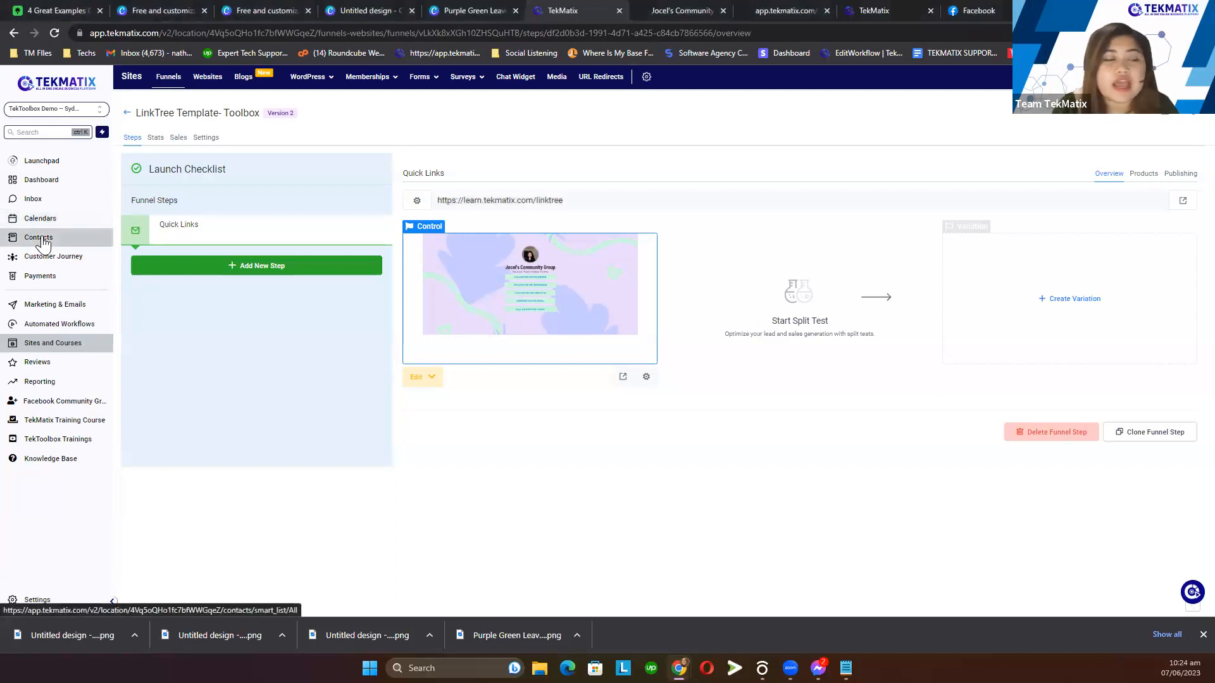
pyautogui.click(42, 243)
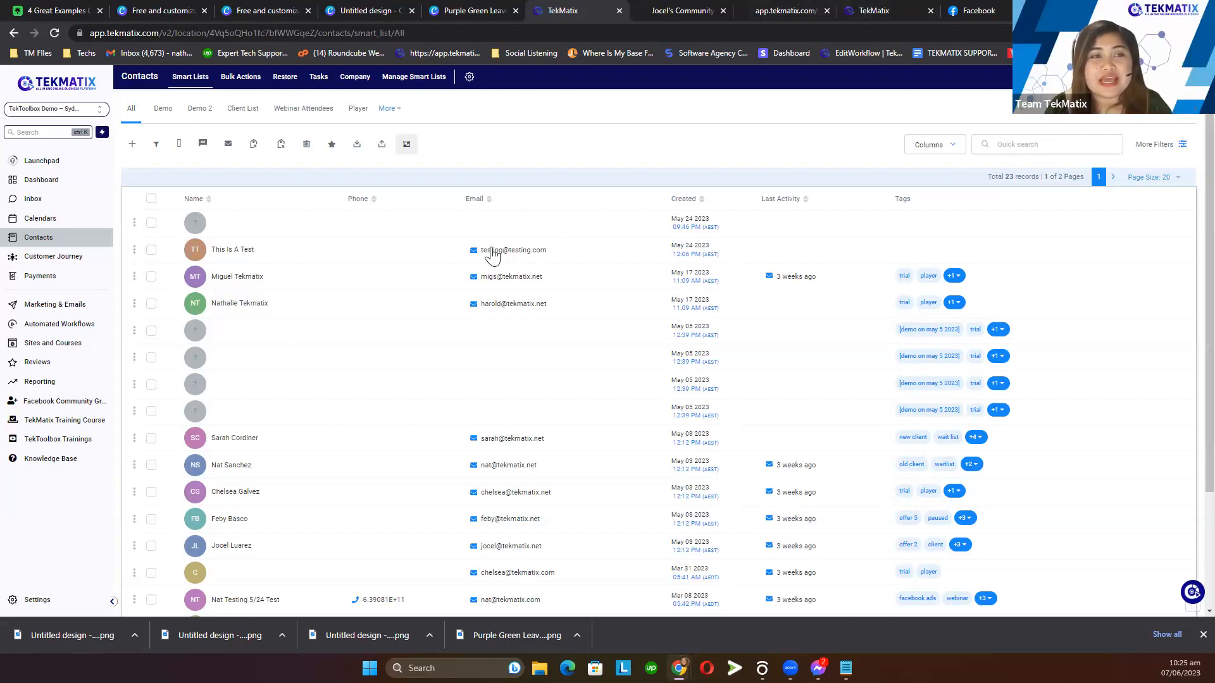
# - Find LinkTree Template- Toolbox among the recently updated funnels and open its Quick Links page in the page editor
pyautogui.click(53, 344)
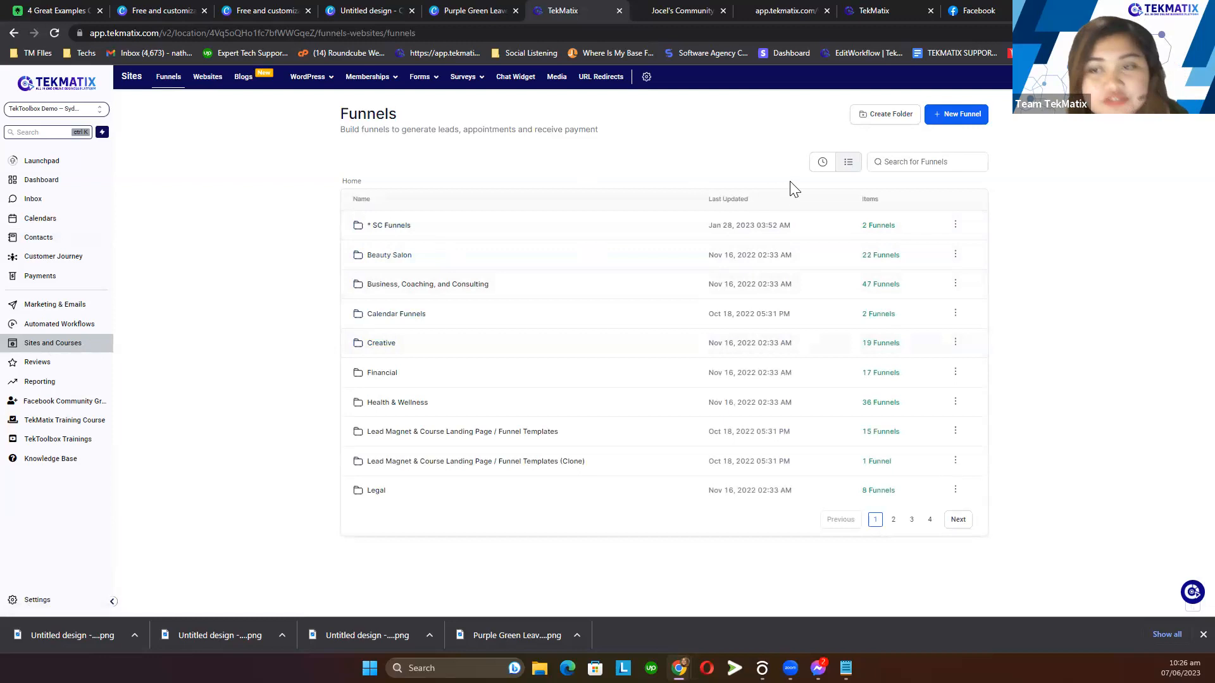
pyautogui.click(818, 168)
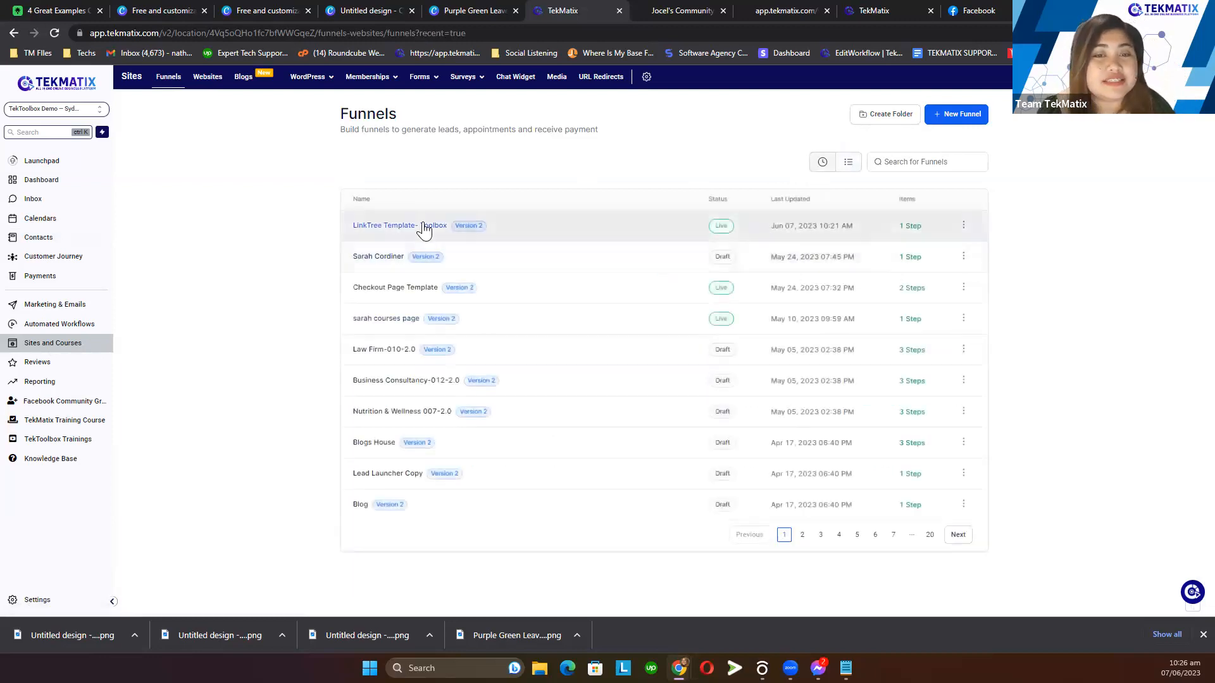
pyautogui.click(420, 233)
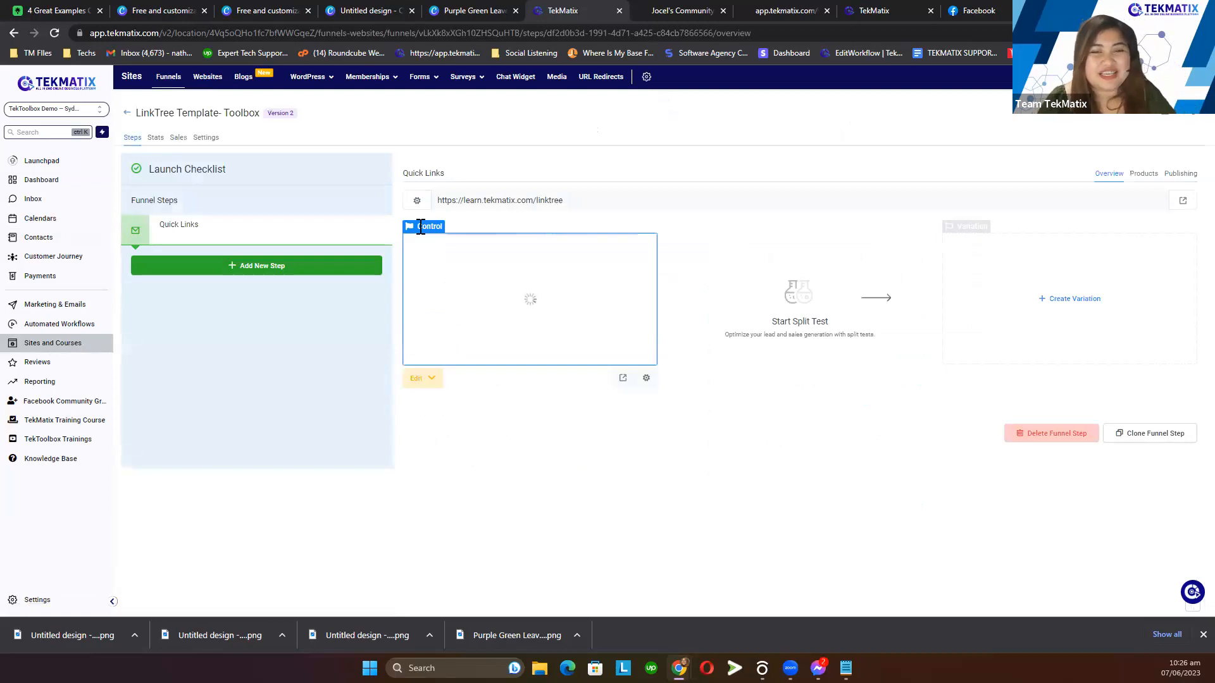
pyautogui.click(423, 378)
pyautogui.click(443, 413)
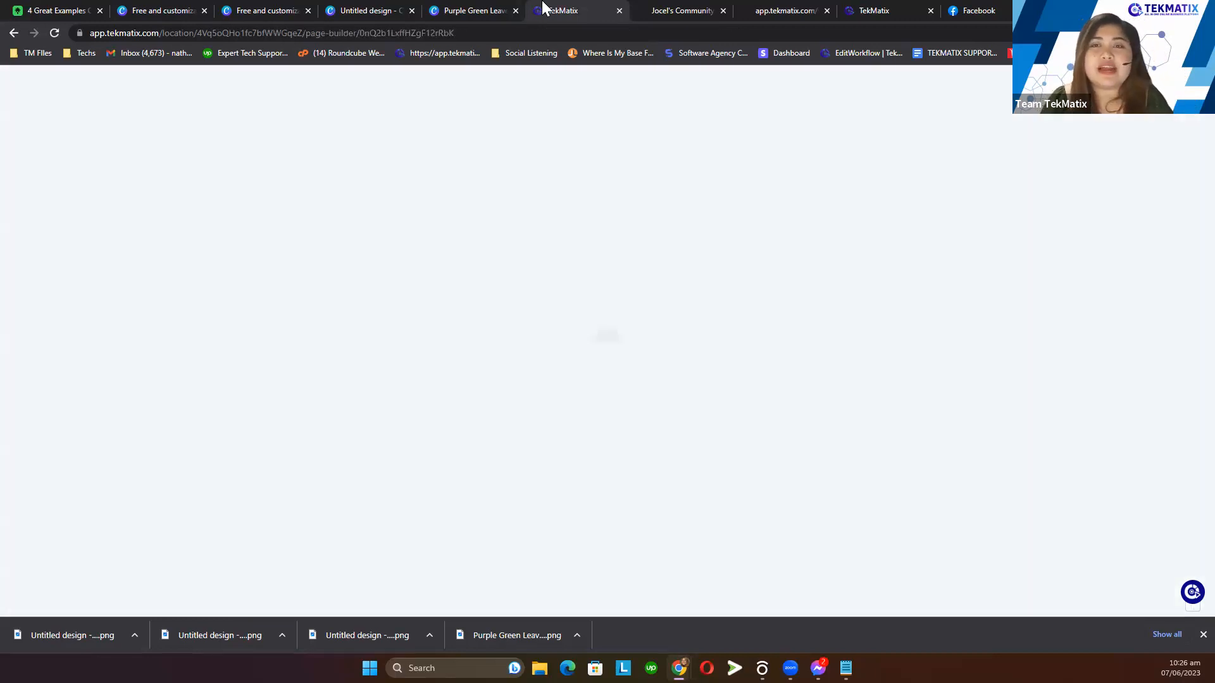
# - Move the page editor's tab to the end of the browser tabs and load sarahcordiner.com in a new tab
pyautogui.moveTo(590, 4); pyautogui.dragTo(982, 3)
pyautogui.click(1057, 10)
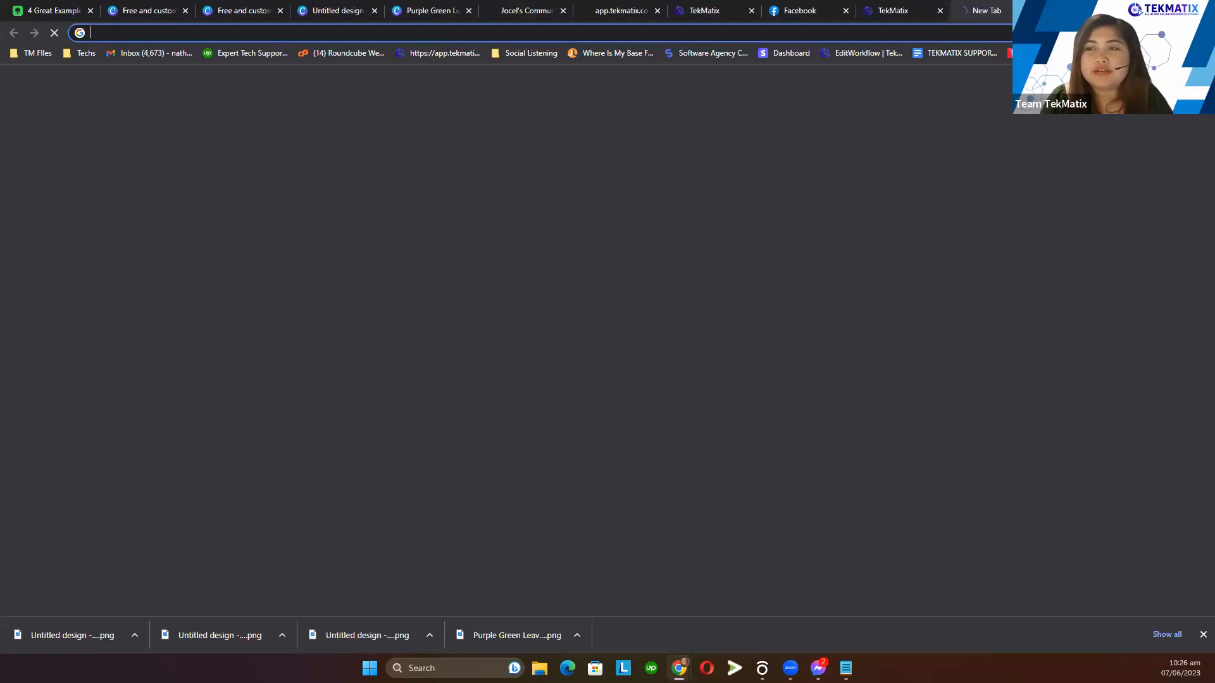
pyautogui.write('sarahcordiner.com')
pyautogui.press('Return')
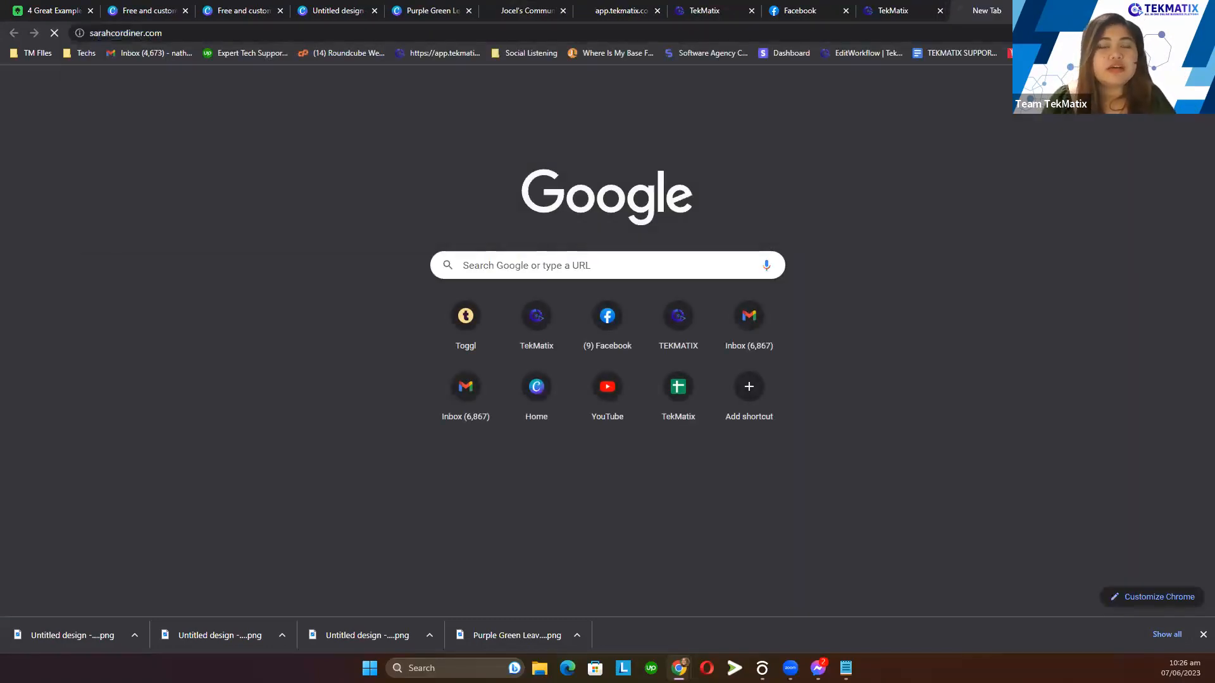
# - Duplicate the FOLLOW ME ON FACEBOOK button in the page editor and give the upper copy a dark purple background
pyautogui.click(915, 8)
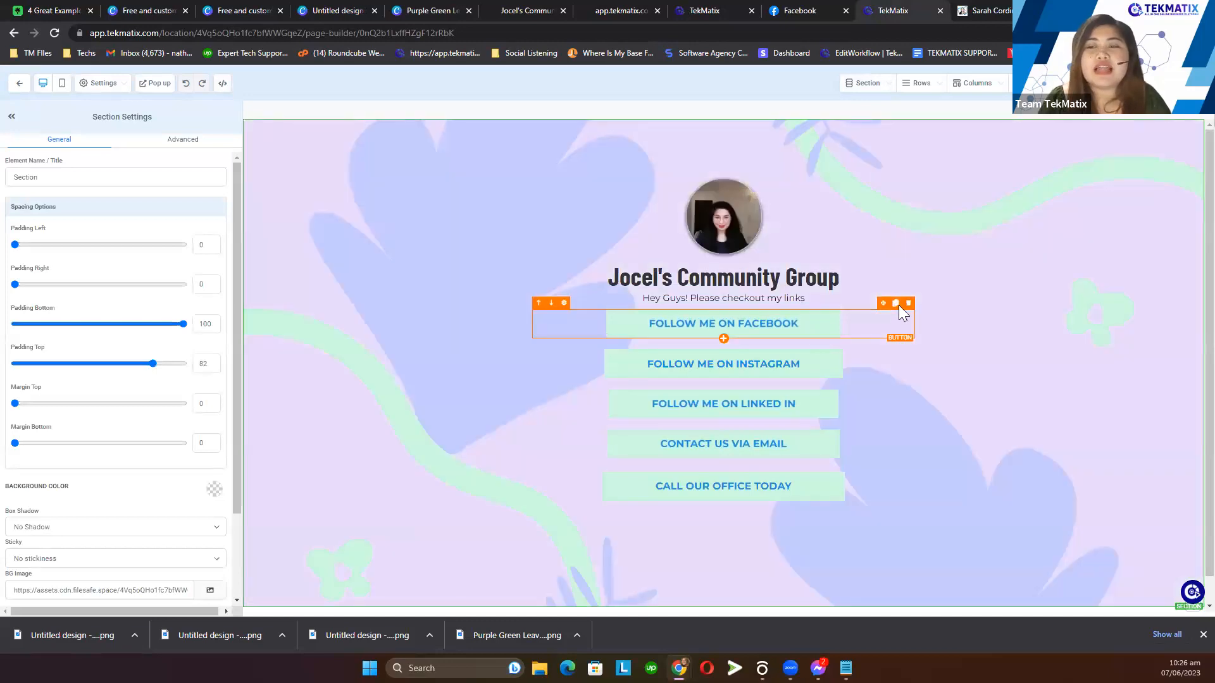
pyautogui.click(898, 304)
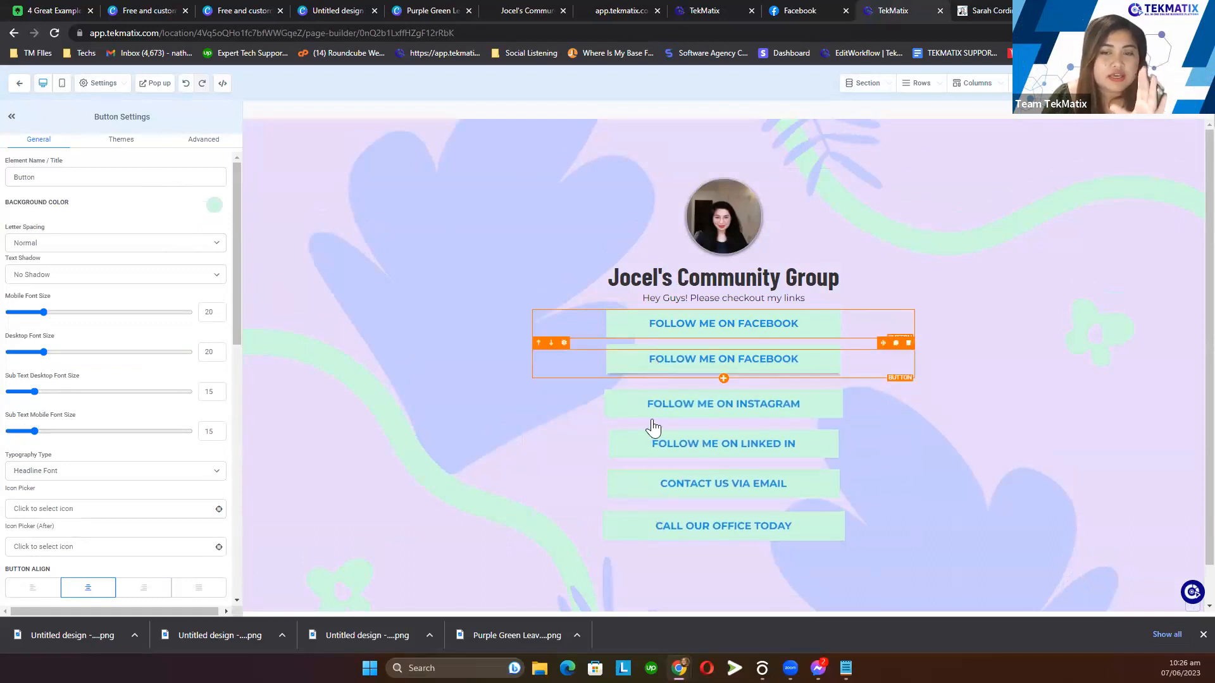
pyautogui.click(216, 205)
pyautogui.click(71, 267)
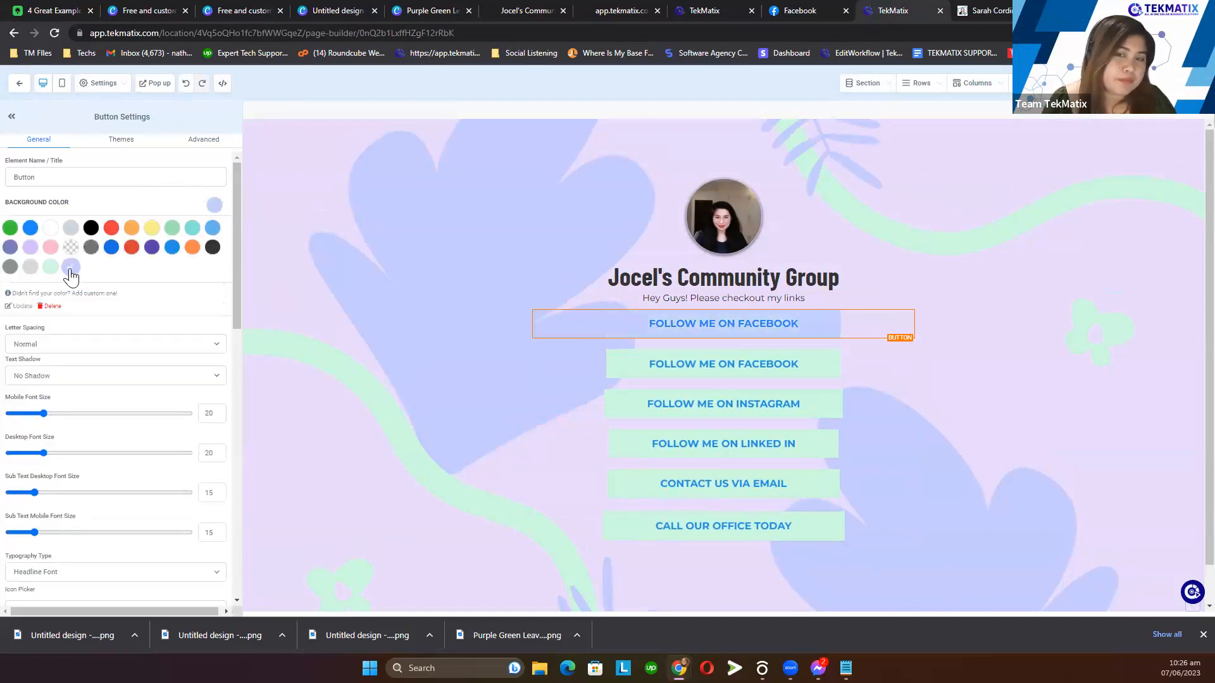
pyautogui.click(112, 229)
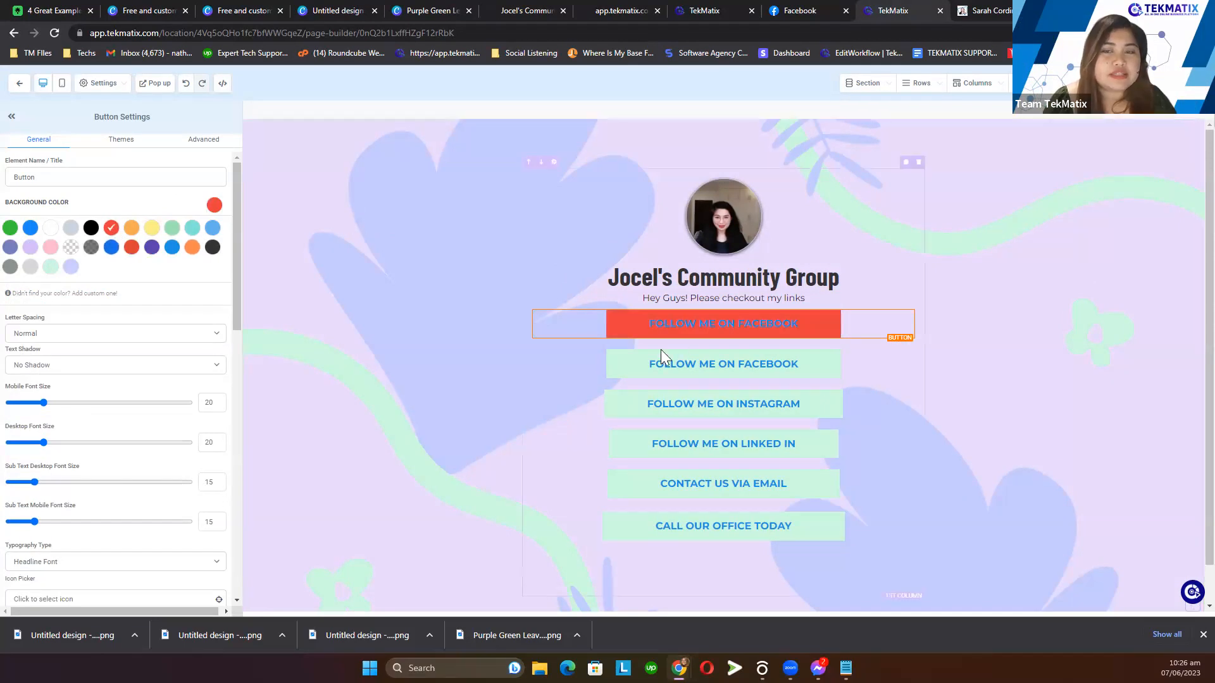
pyautogui.click(152, 248)
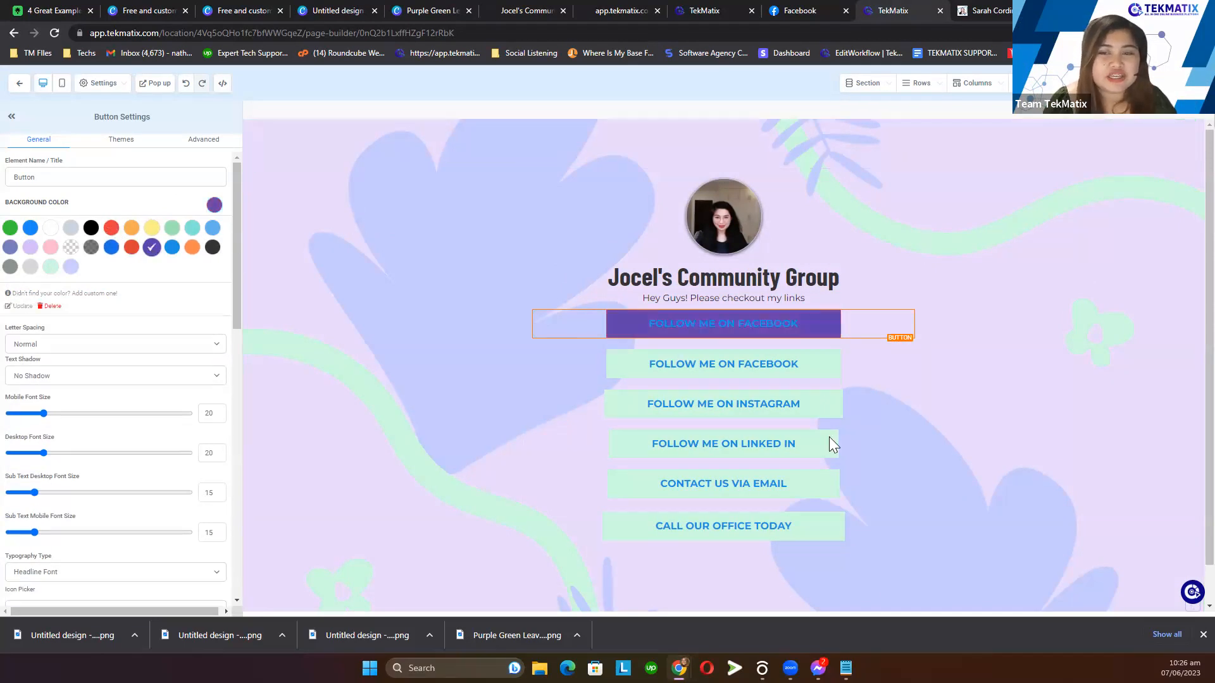
# - Change the purple button's text color to white
pyautogui.scroll(-5, 103, 436)
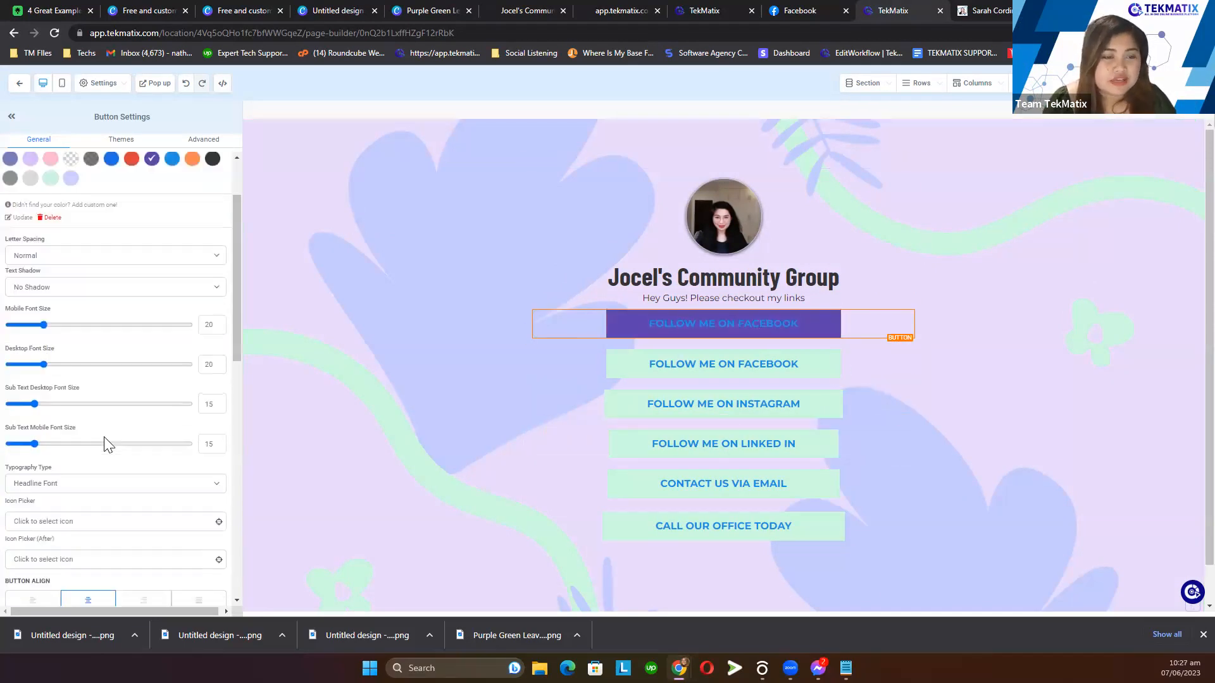
pyautogui.scroll(-2, 106, 445)
pyautogui.click(209, 368)
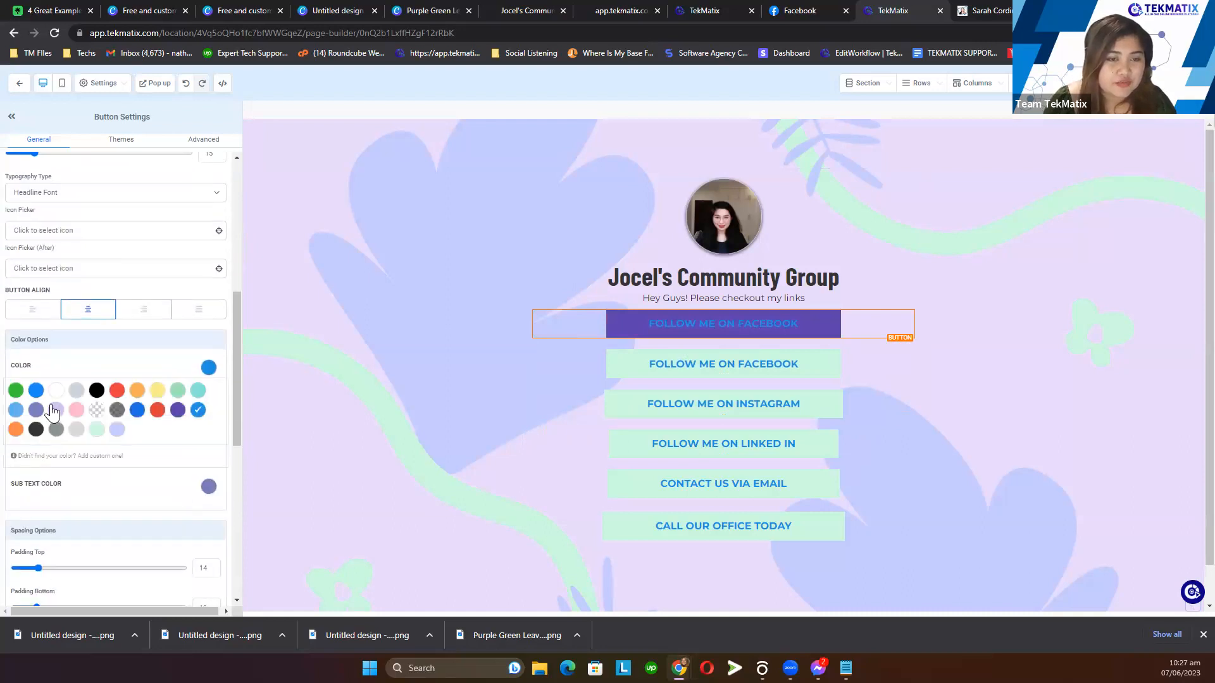
pyautogui.click(57, 390)
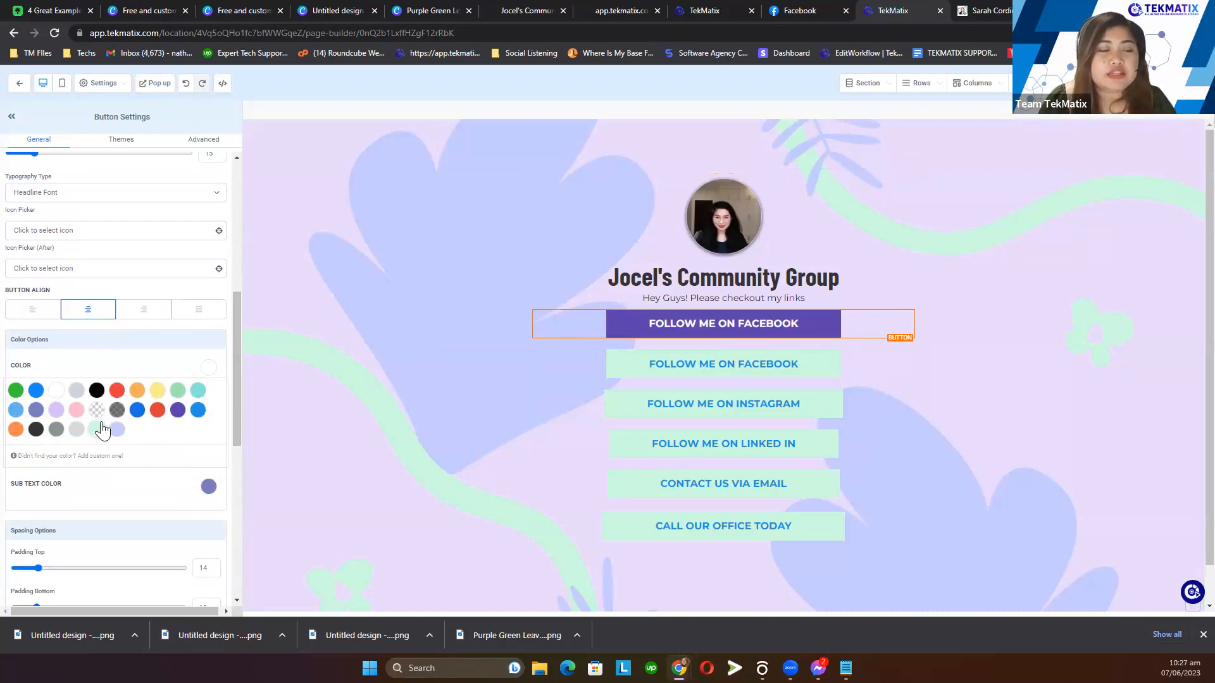
# - Replace the purple button's text with JOIN MY MEMBERSHIP ACADEMY
pyautogui.scroll(-1, 197, 428)
pyautogui.scroll(-4, 203, 427)
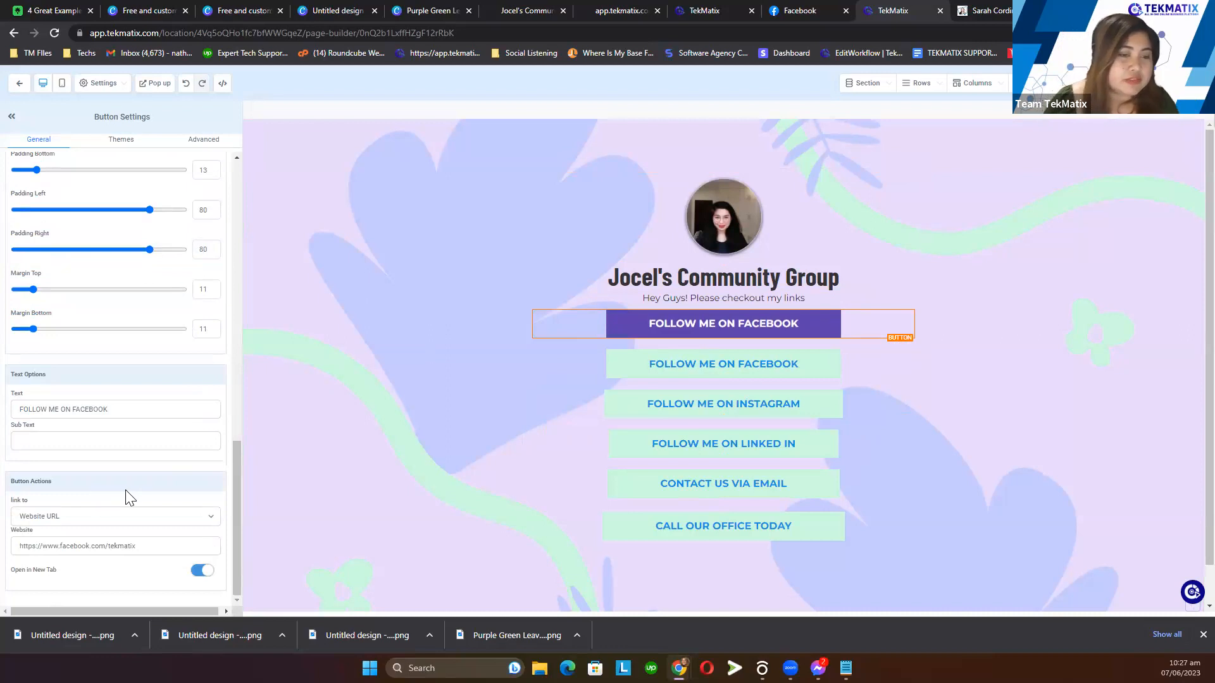
pyautogui.moveTo(120, 409); pyautogui.dragTo(15, 416)
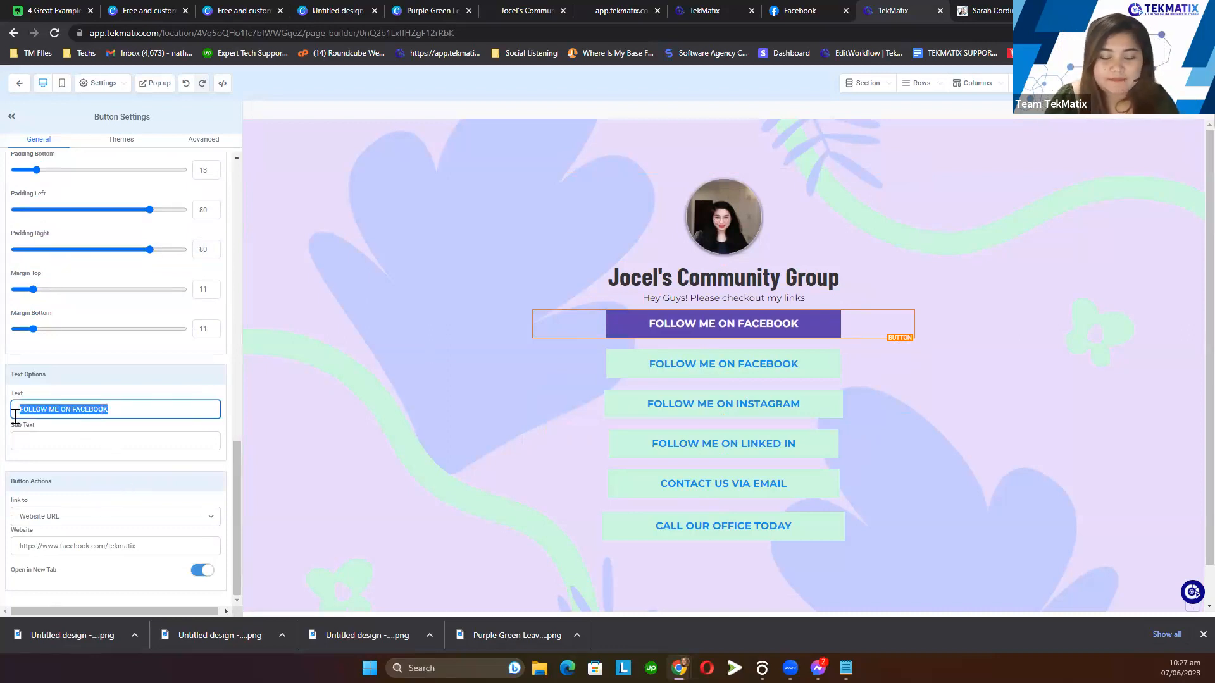
pyautogui.write('JOIN MY MEBERSHIP A')
pyautogui.press('BackSpace')
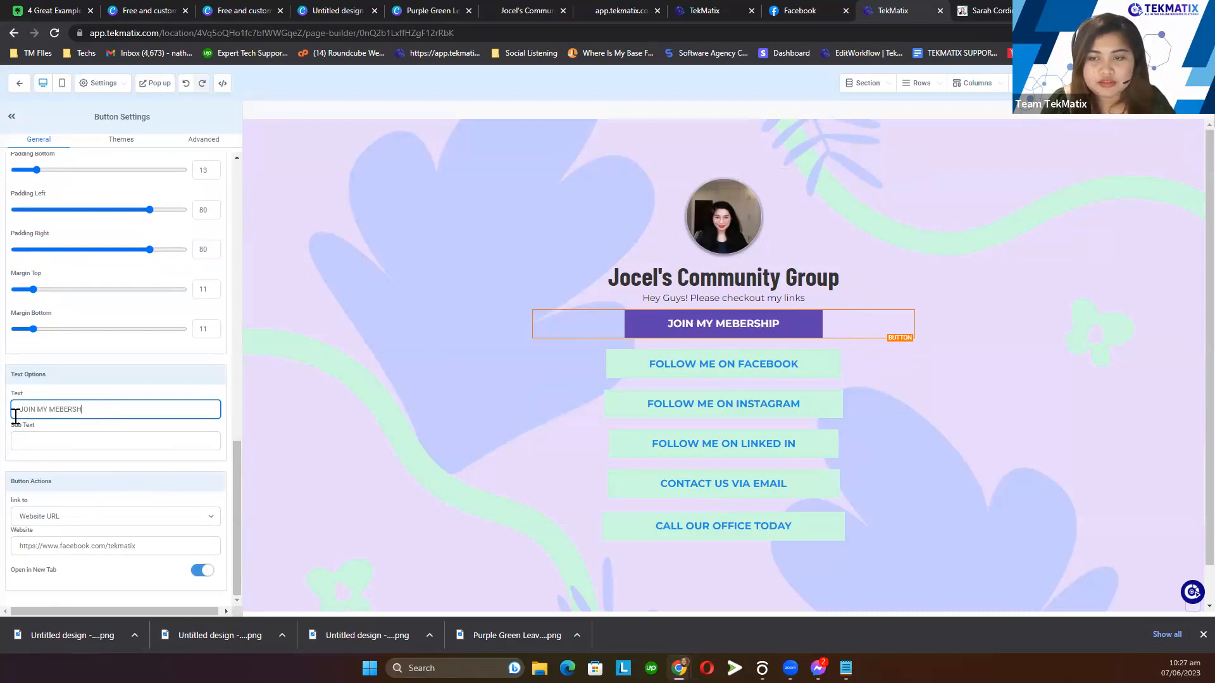
pyautogui.press('BackSpace')
pyautogui.press('BackSpace')
pyautogui.press('BackSpace')
pyautogui.press('BackSpace')
pyautogui.press('BackSpace')
pyautogui.write('MBER')
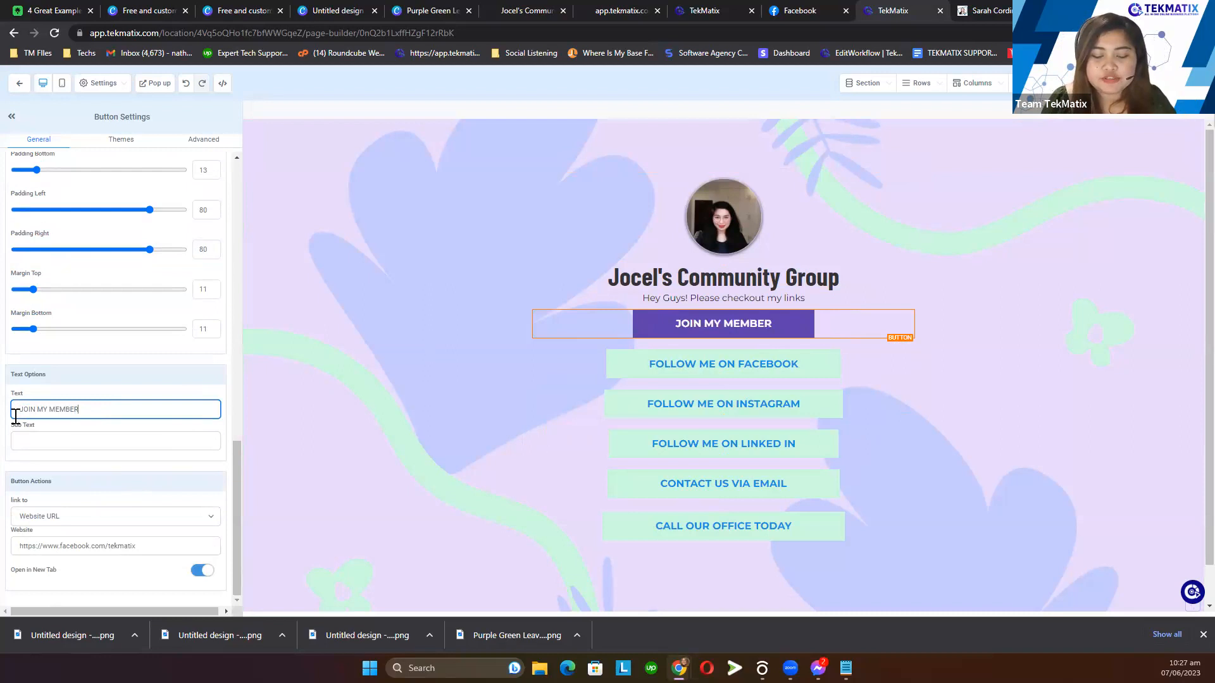
pyautogui.write('SHIP ACADEMY')
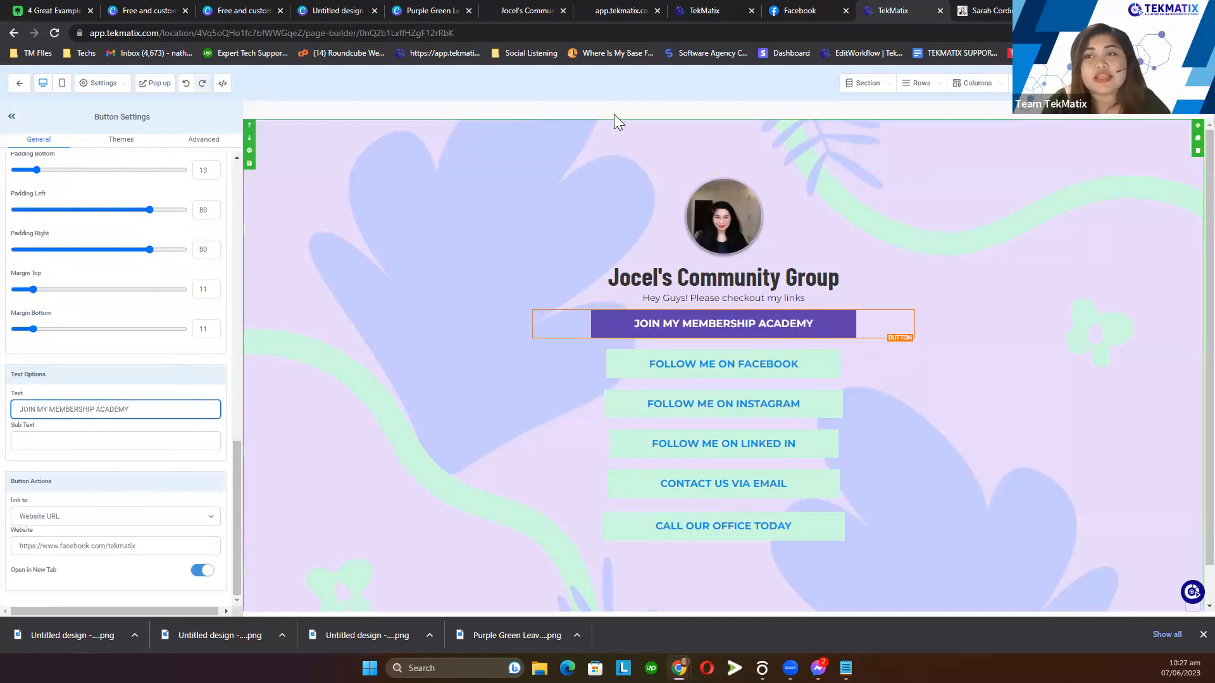
# - Open the Edupreneur Academy course page on sarahcordiner.com and follow its link to the course offer page
pyautogui.click(969, 11)
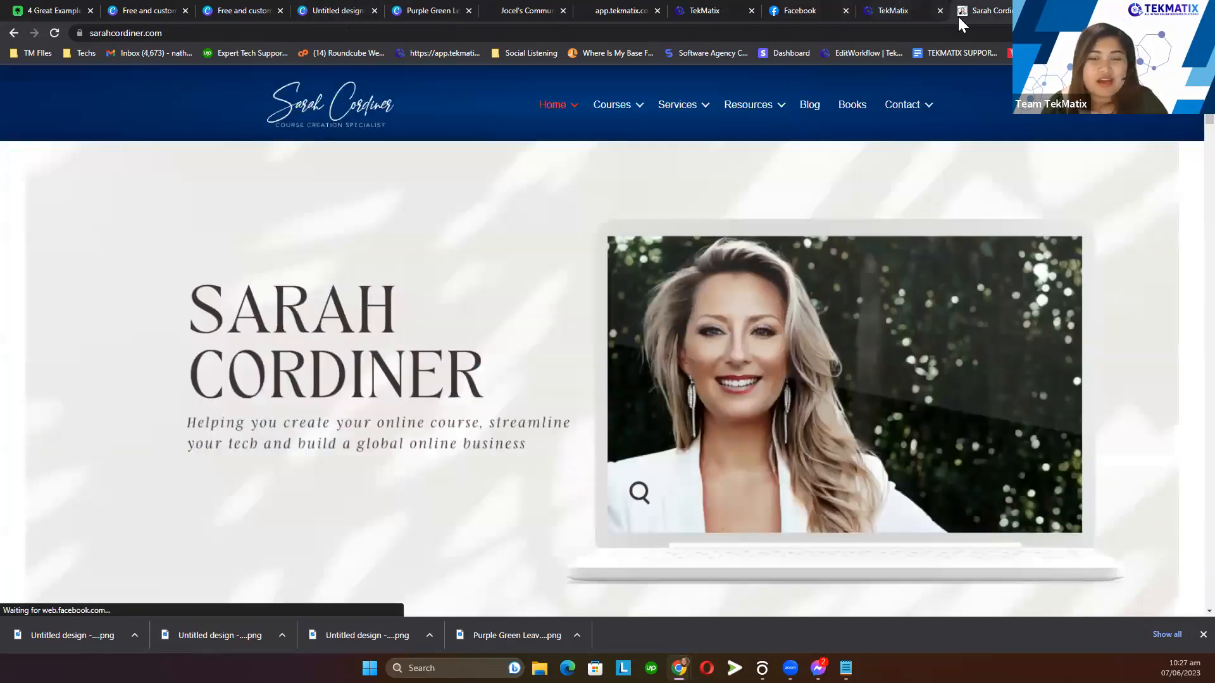
pyautogui.moveTo(636, 112)
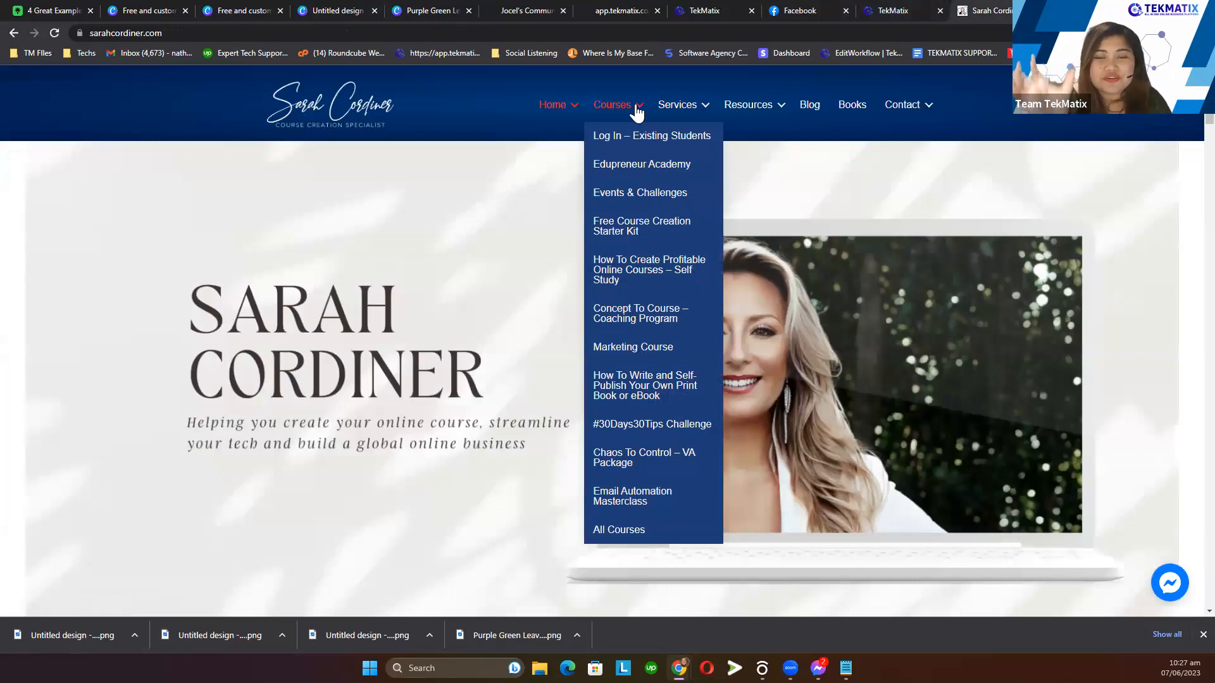
pyautogui.click(644, 168)
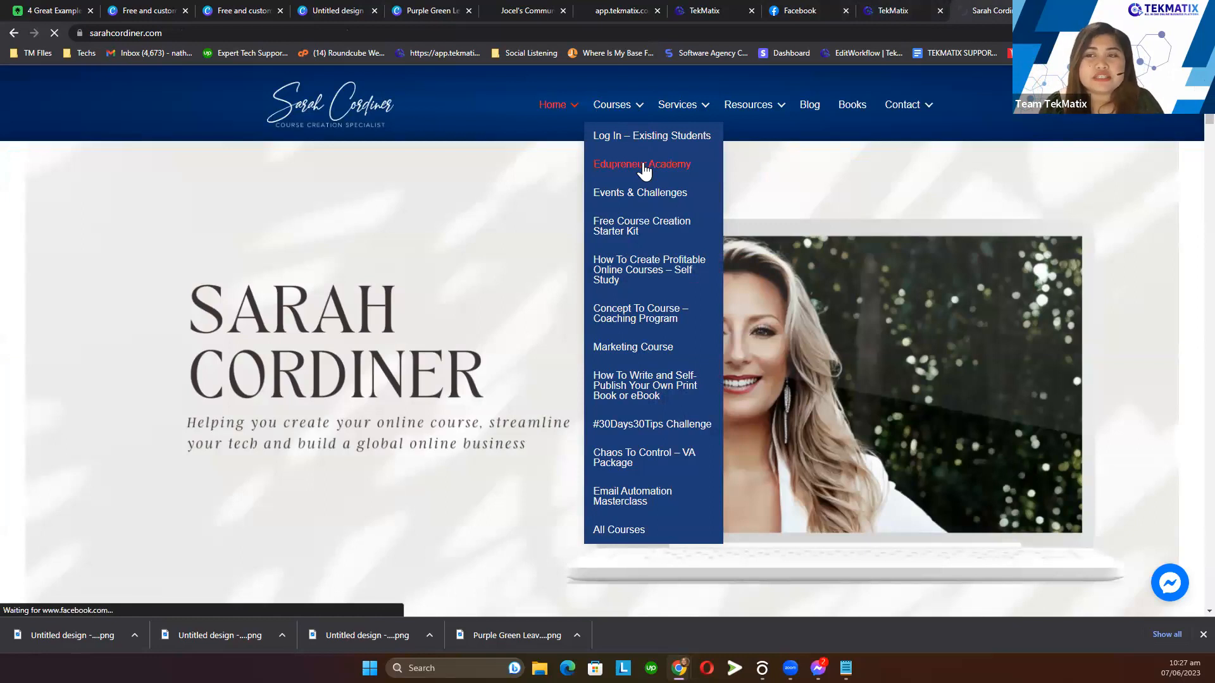
pyautogui.scroll(-6, 625, 349)
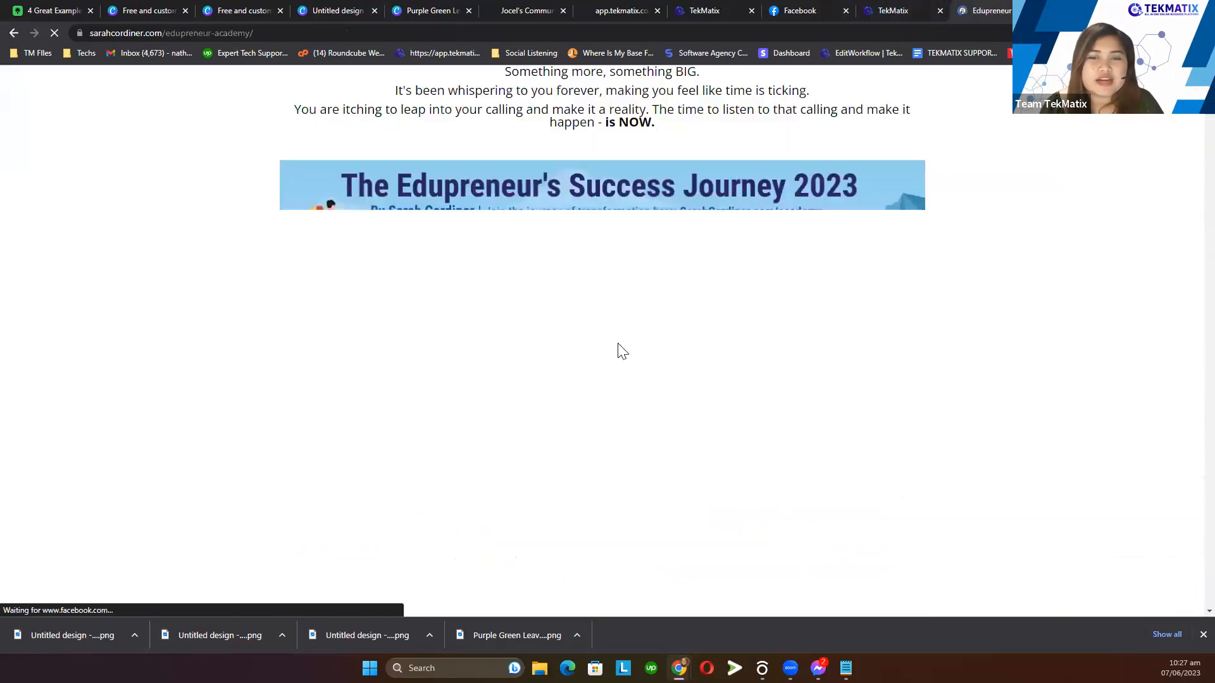
pyautogui.scroll(5, 556, 329)
pyautogui.click(493, 301)
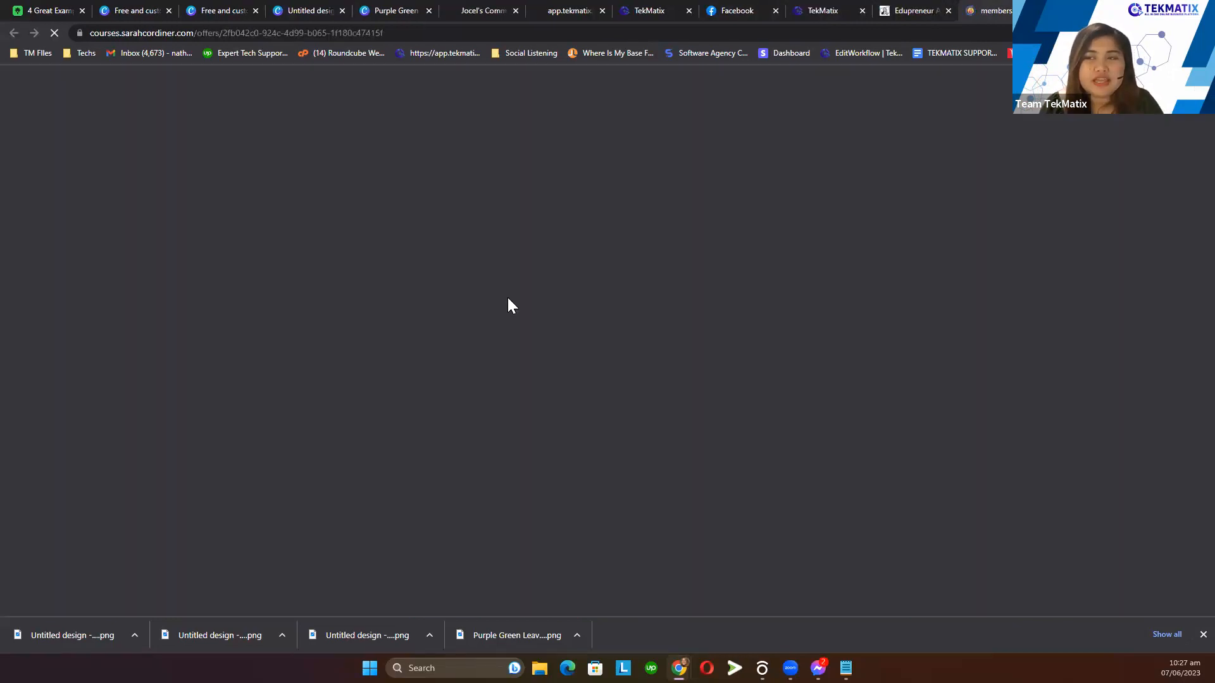
# - Copy the share link of the Funnels on Fire membership offer in the other TekMatix account and return to the page editor
pyautogui.click(815, 9)
pyautogui.moveTo(635, 9); pyautogui.dragTo(803, 9)
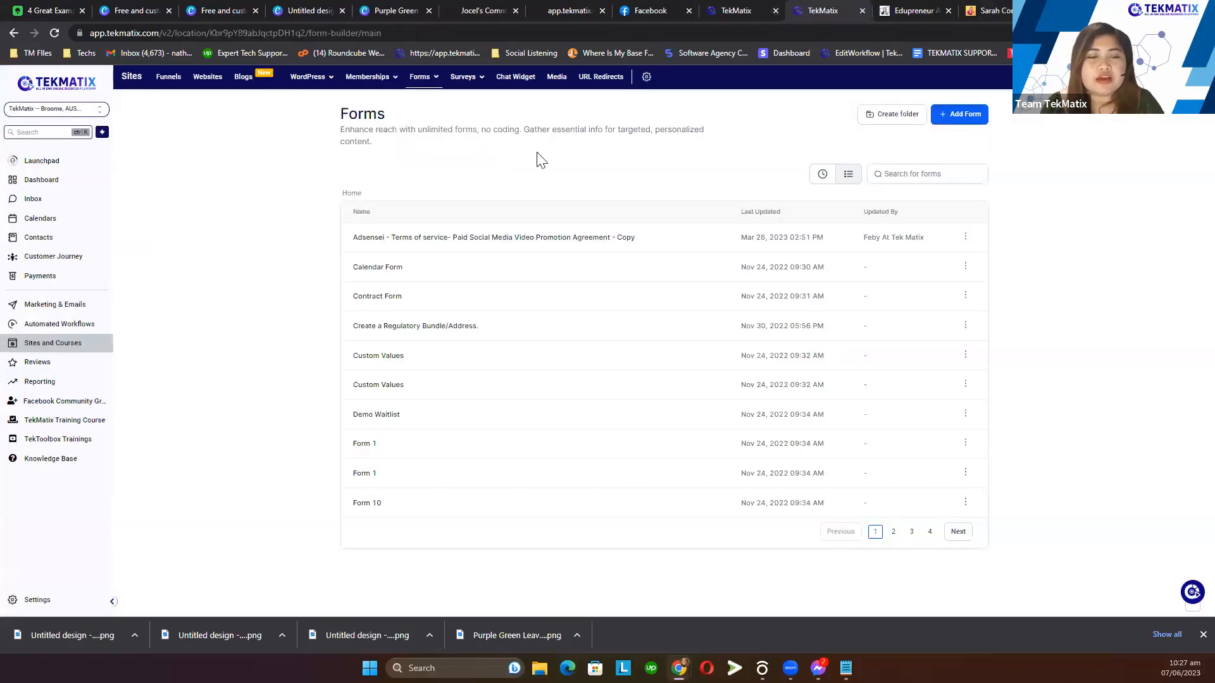
pyautogui.moveTo(380, 79)
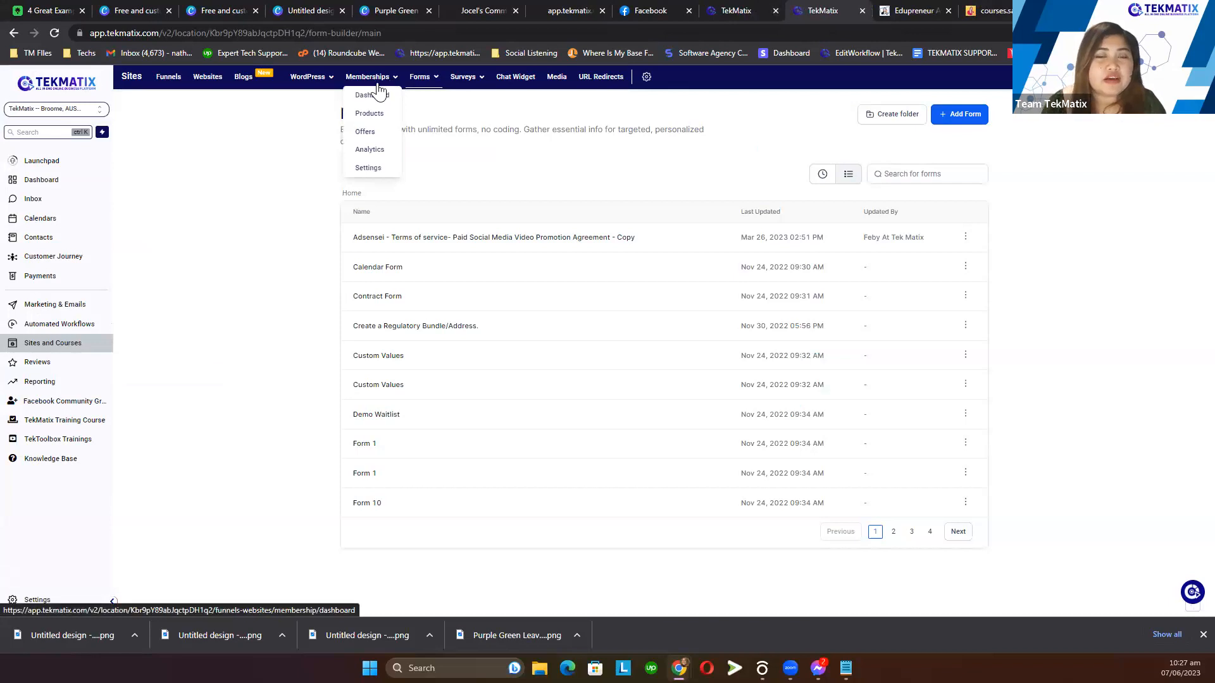
pyautogui.click(364, 132)
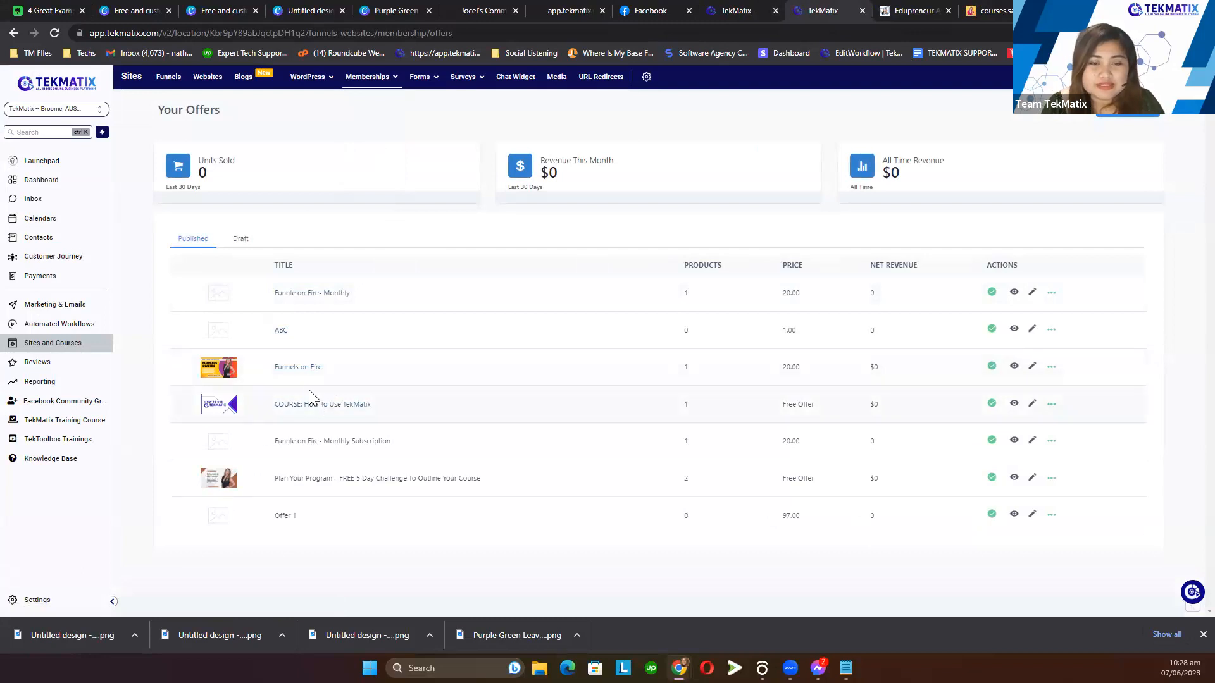
pyautogui.click(298, 370)
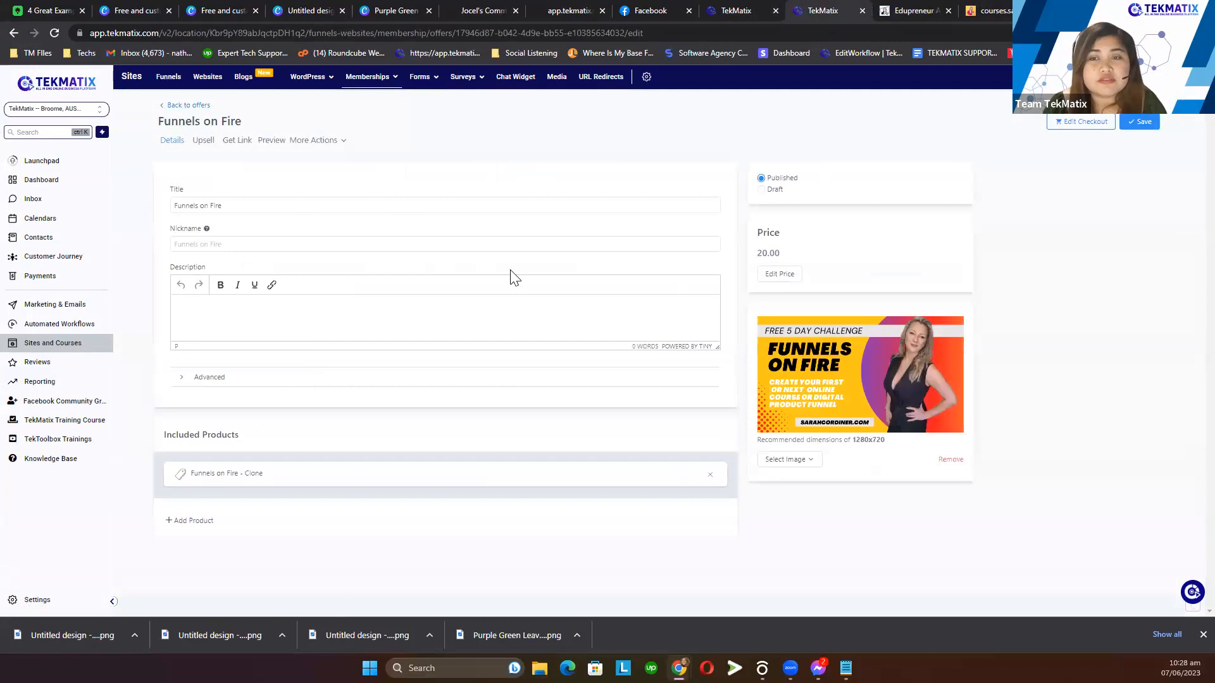
pyautogui.click(242, 143)
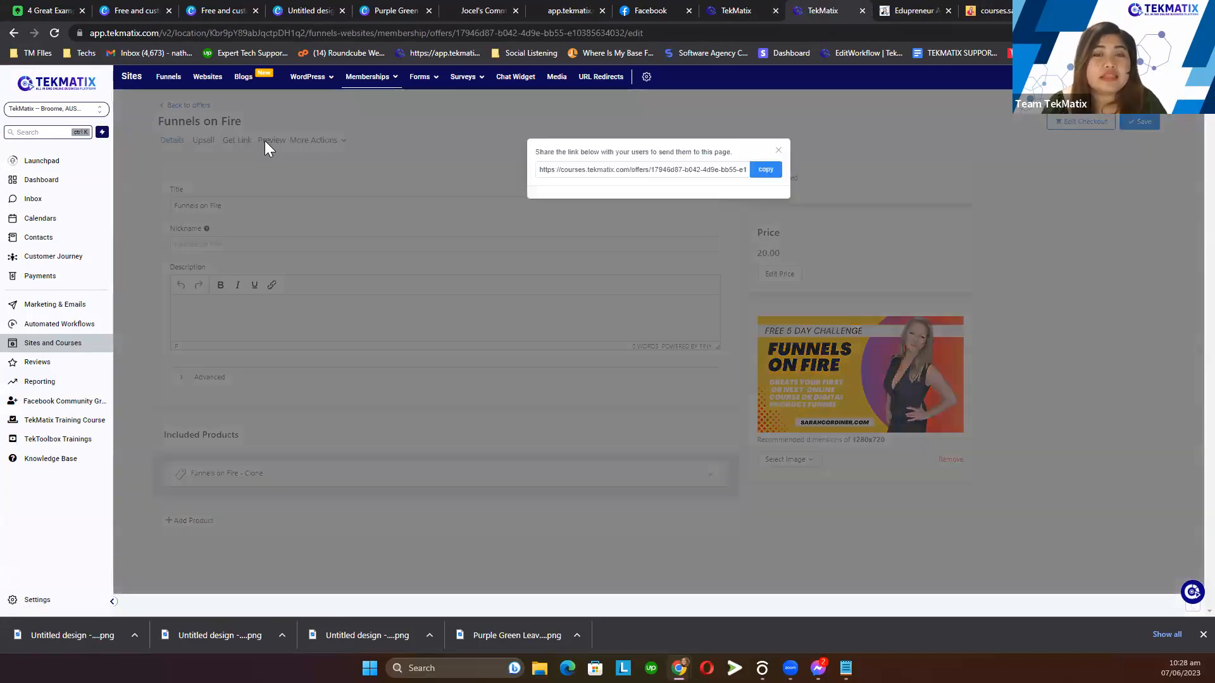
pyautogui.click(770, 172)
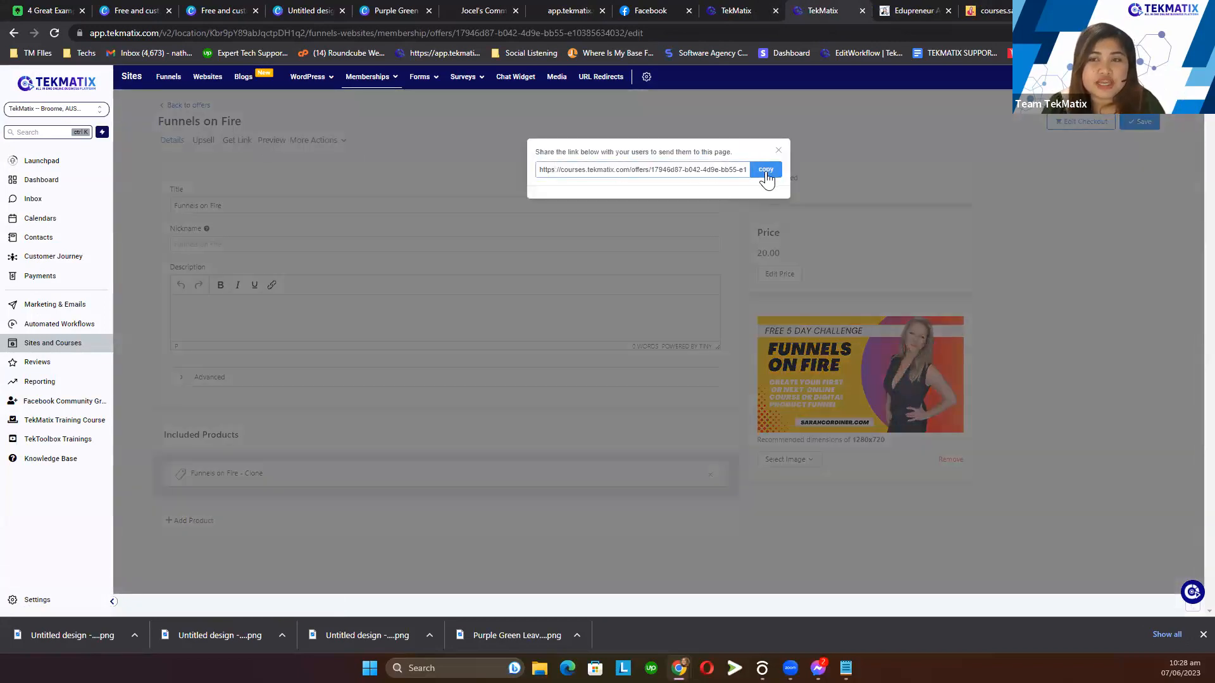
pyautogui.click(728, 14)
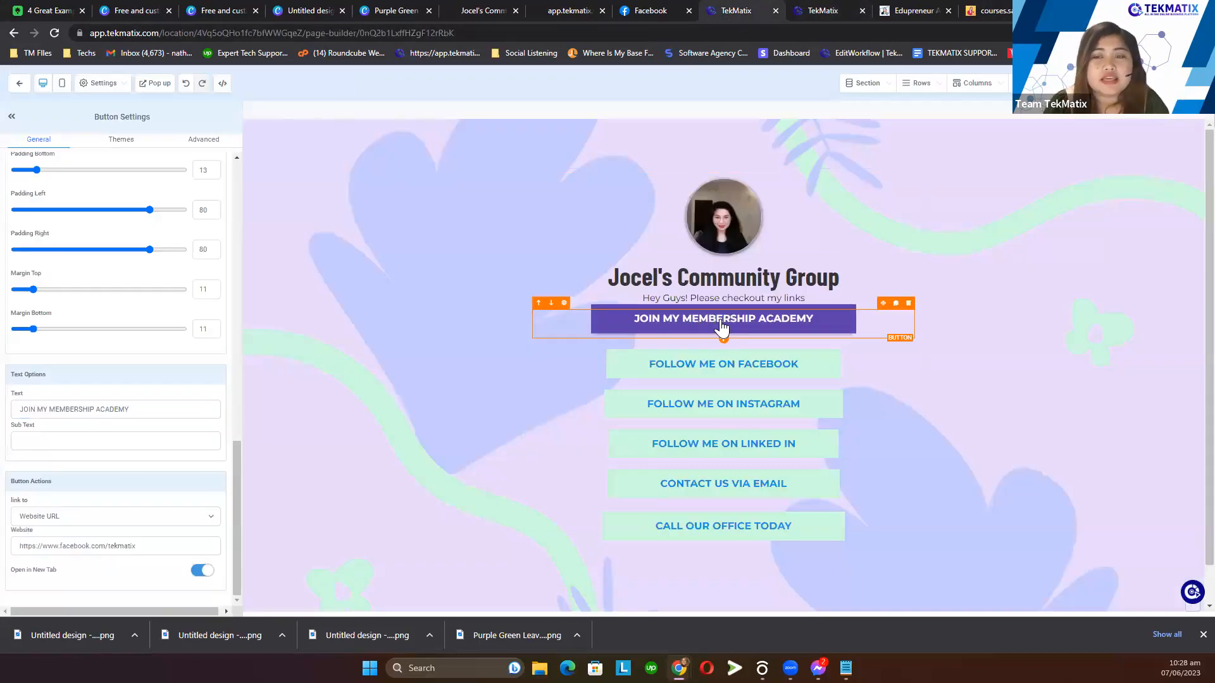
# - Change the purple button's text to JOIN MY FUNNEL CREATION KIT
pyautogui.moveTo(146, 410); pyautogui.dragTo(49, 410)
pyautogui.write('FUNNEL ')
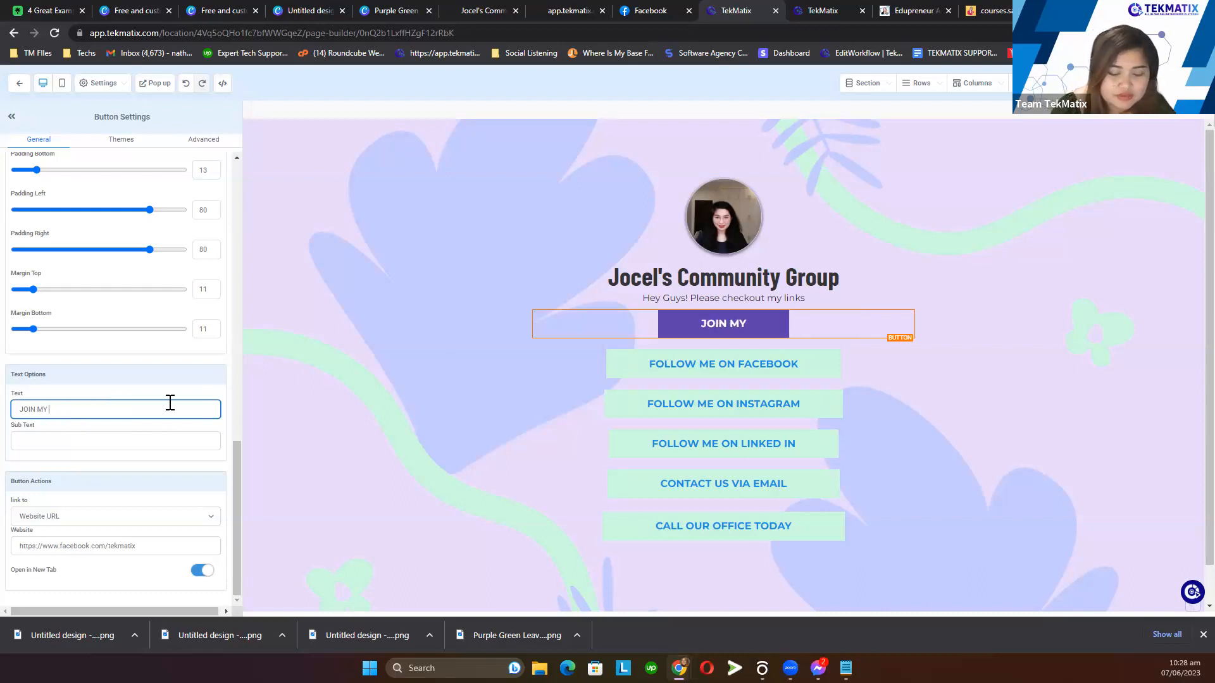
pyautogui.write('C')
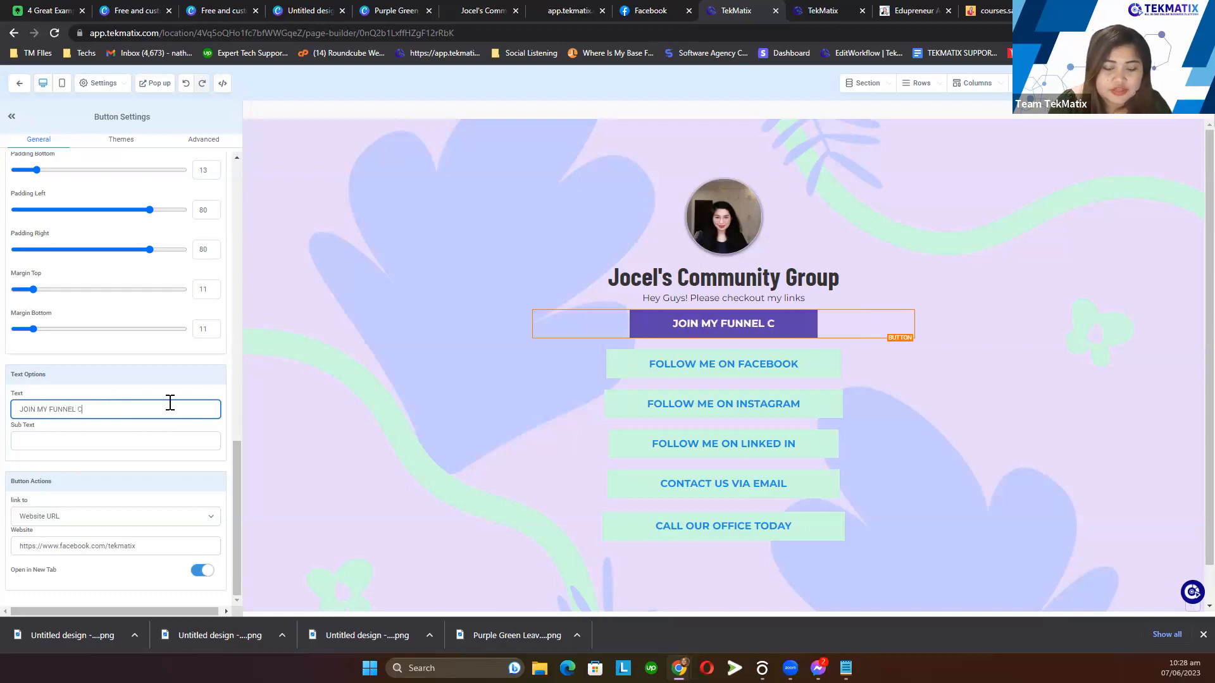
pyautogui.write('REATION KIT')
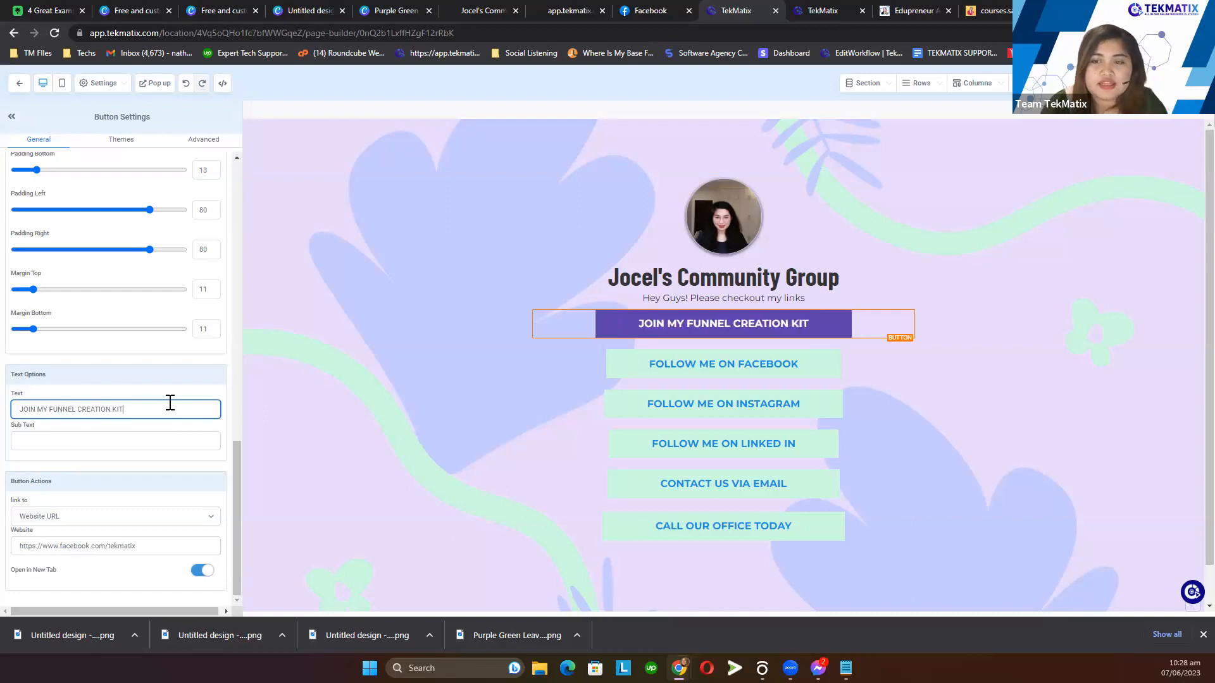
# - Replace the purple button's website URL with the copied Funnels on Fire offer link and save the page
pyautogui.scroll(1, 169, 453)
pyautogui.scroll(-1, 110, 415)
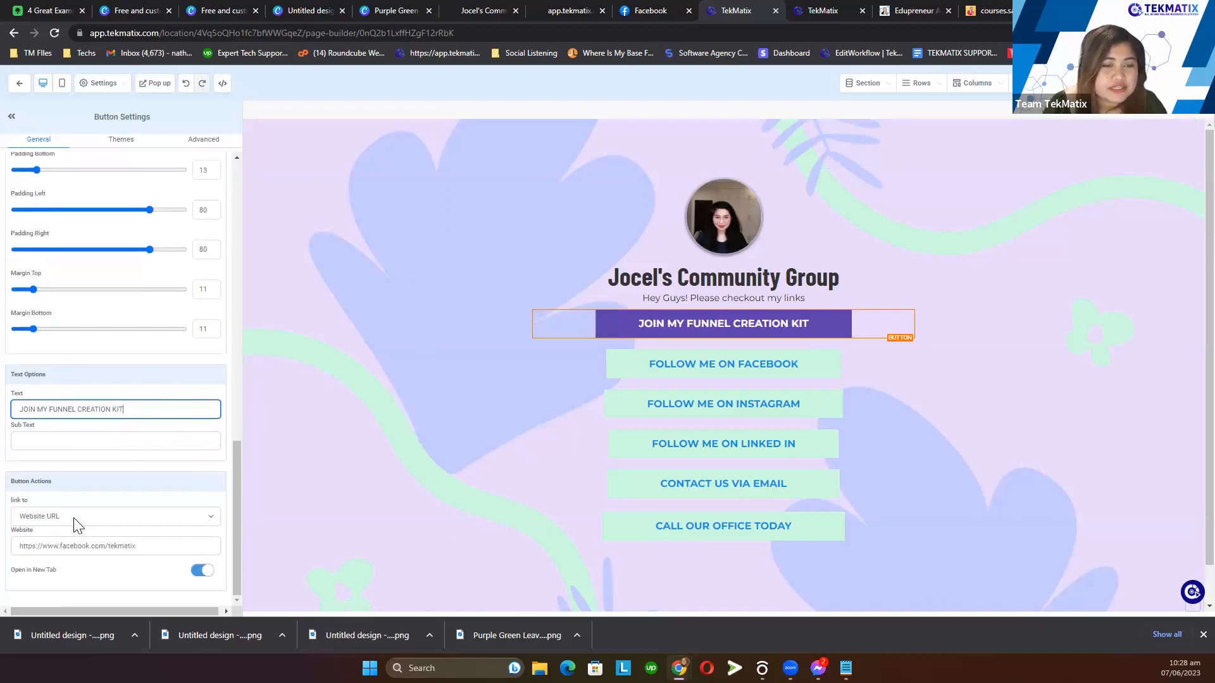
pyautogui.tripleClick(96, 548)
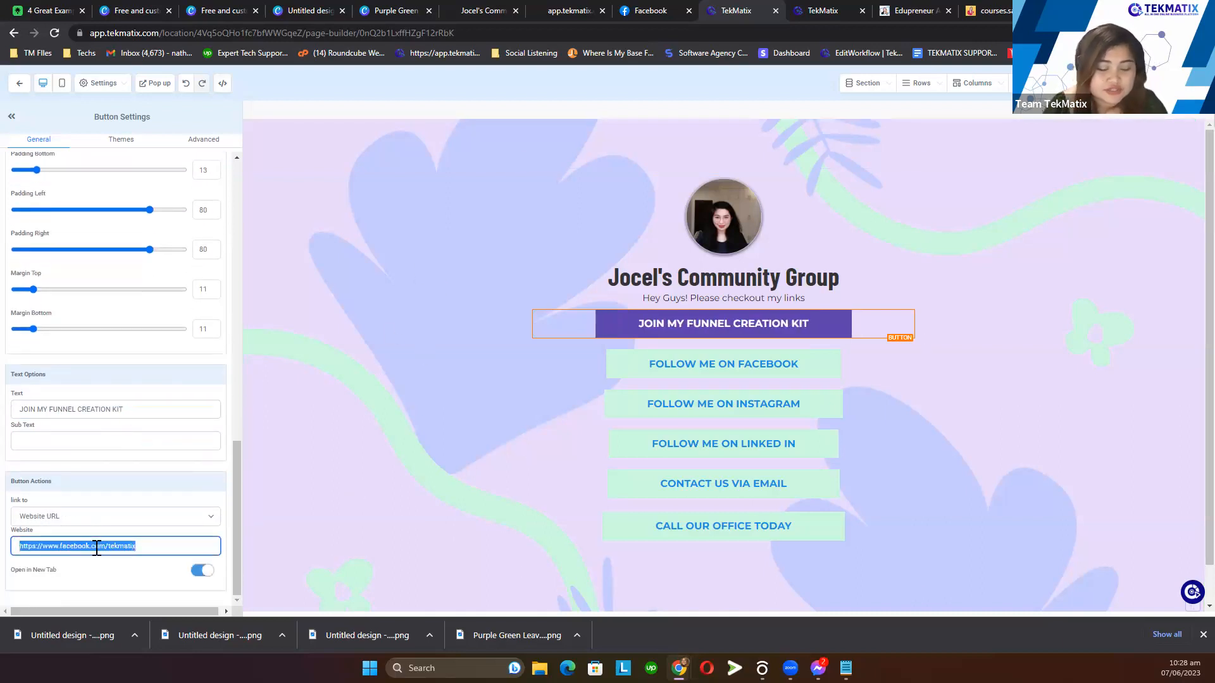
pyautogui.hotkey('ctrl', 'v')
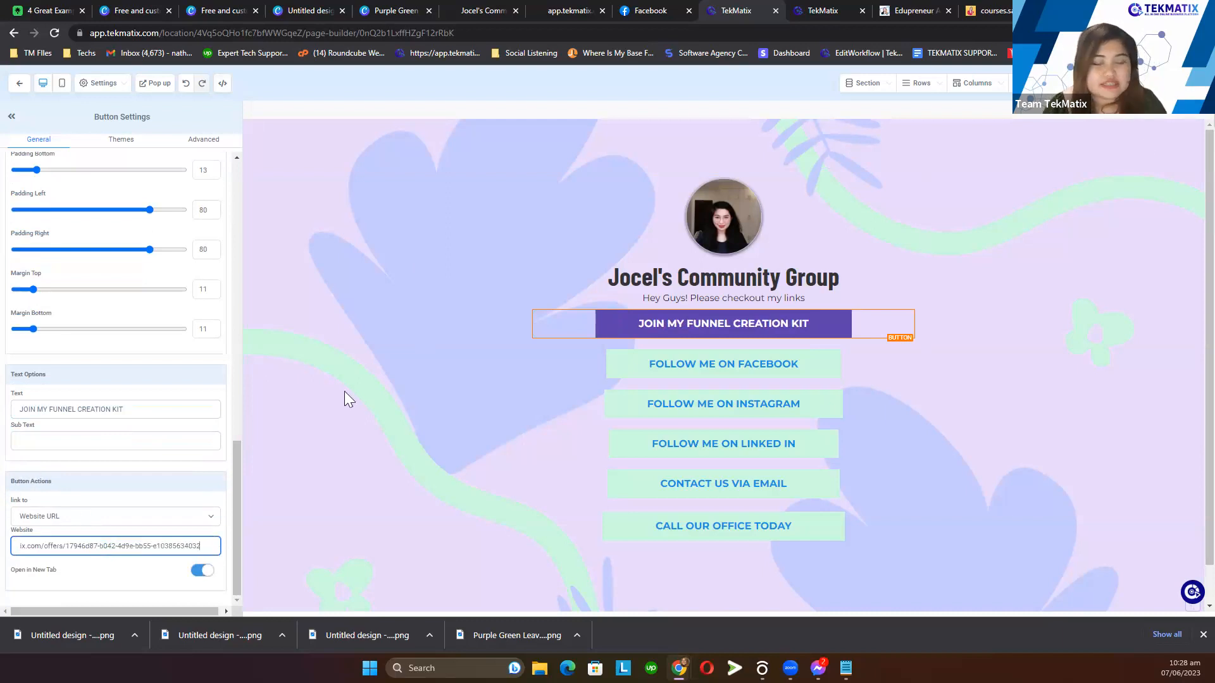
pyautogui.click(1185, 83)
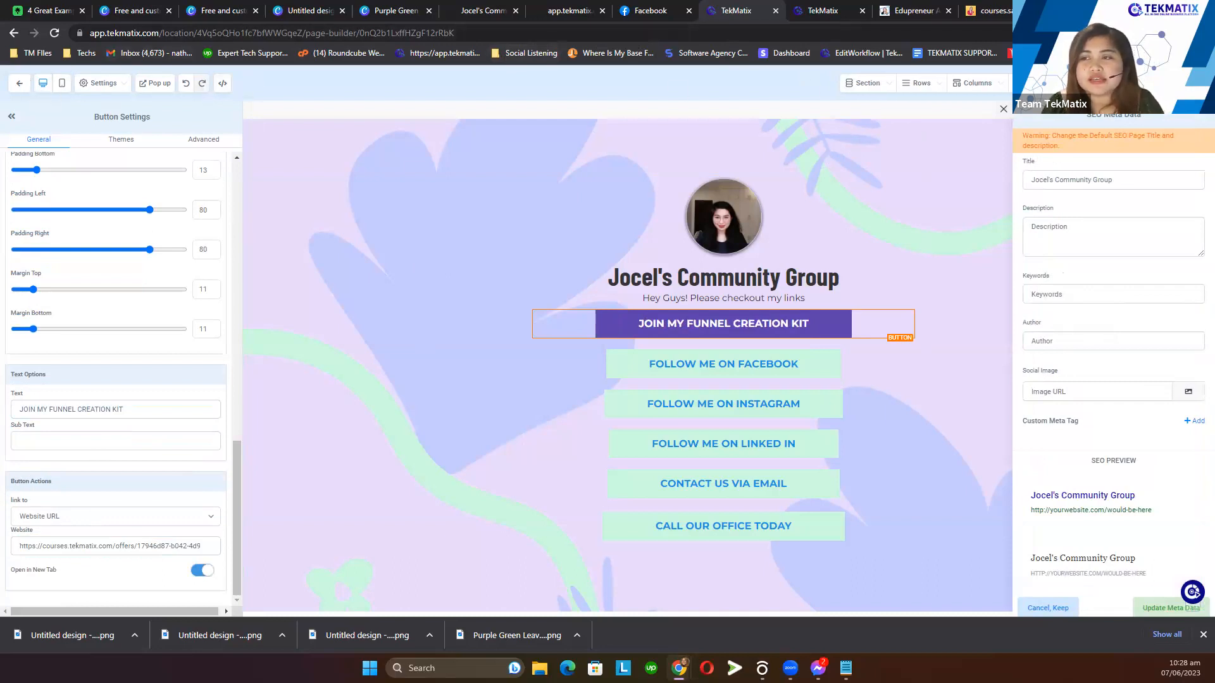
# - Preview the page, test the JOIN MY FUNNEL CREATION KIT button's link, and return to the page editor
pyautogui.click(1139, 83)
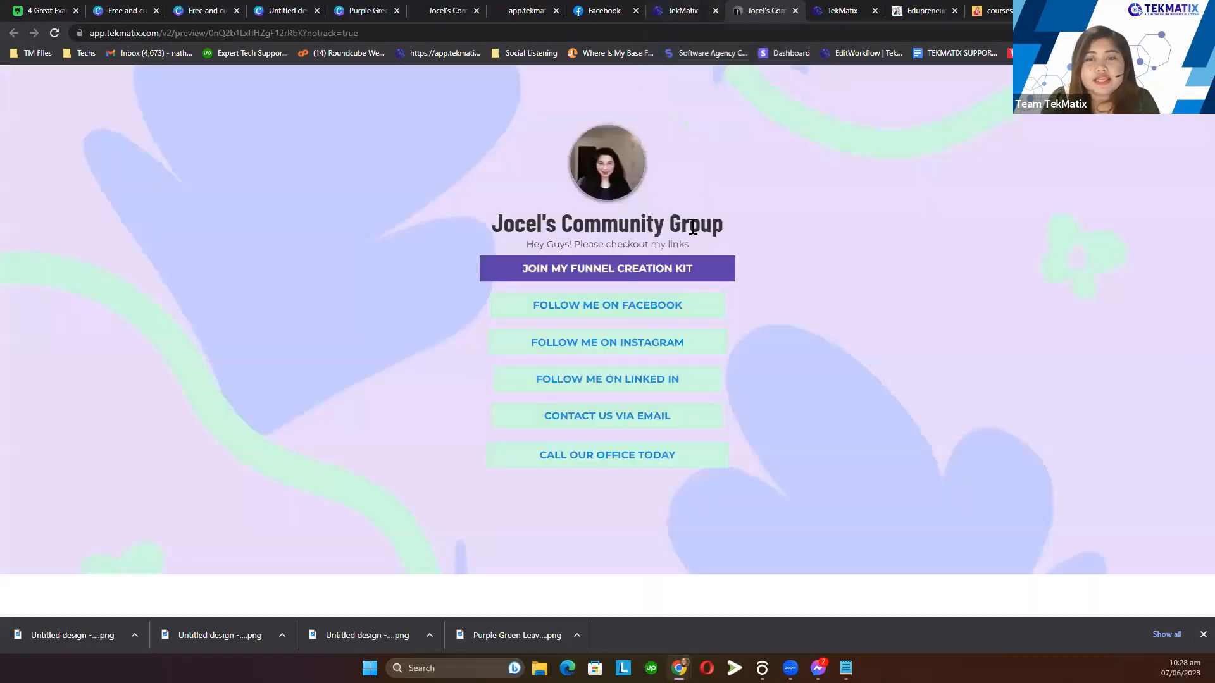
pyautogui.click(617, 269)
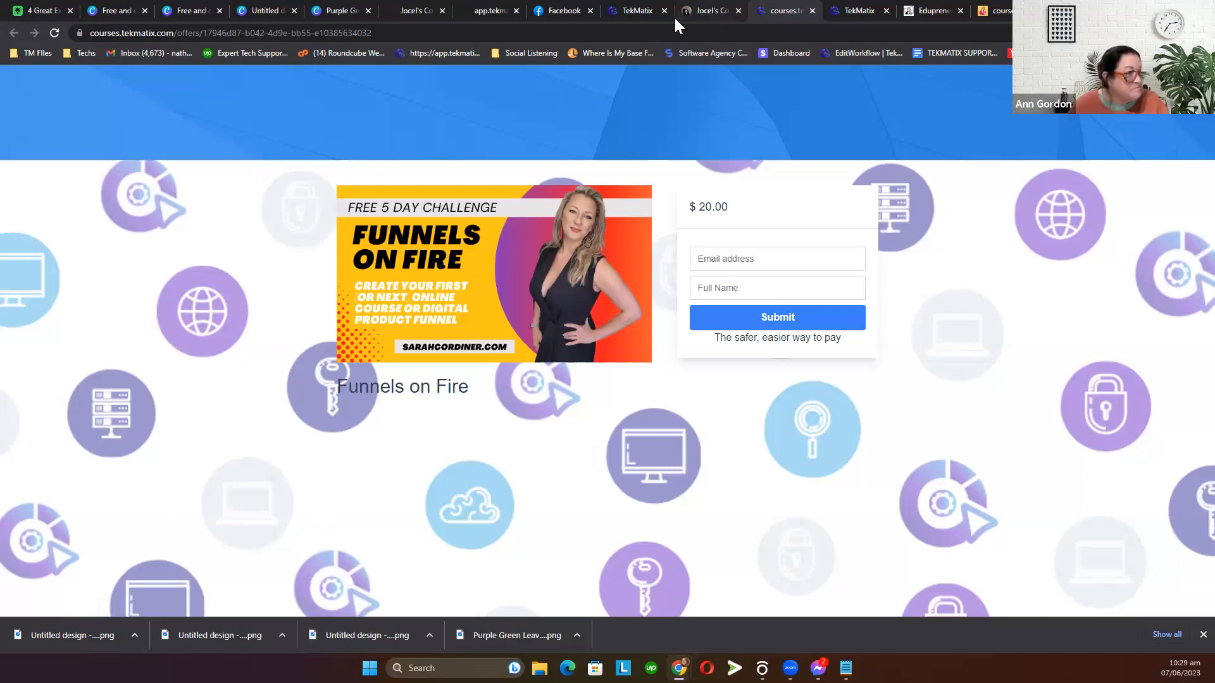
pyautogui.click(637, 9)
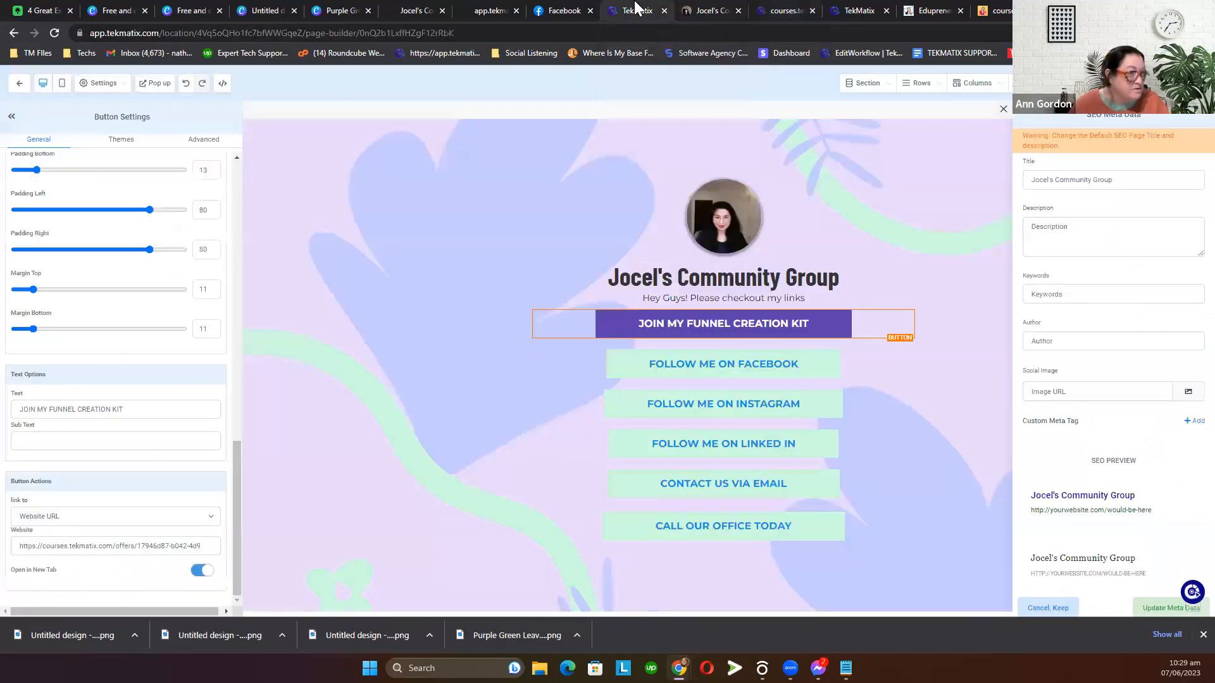